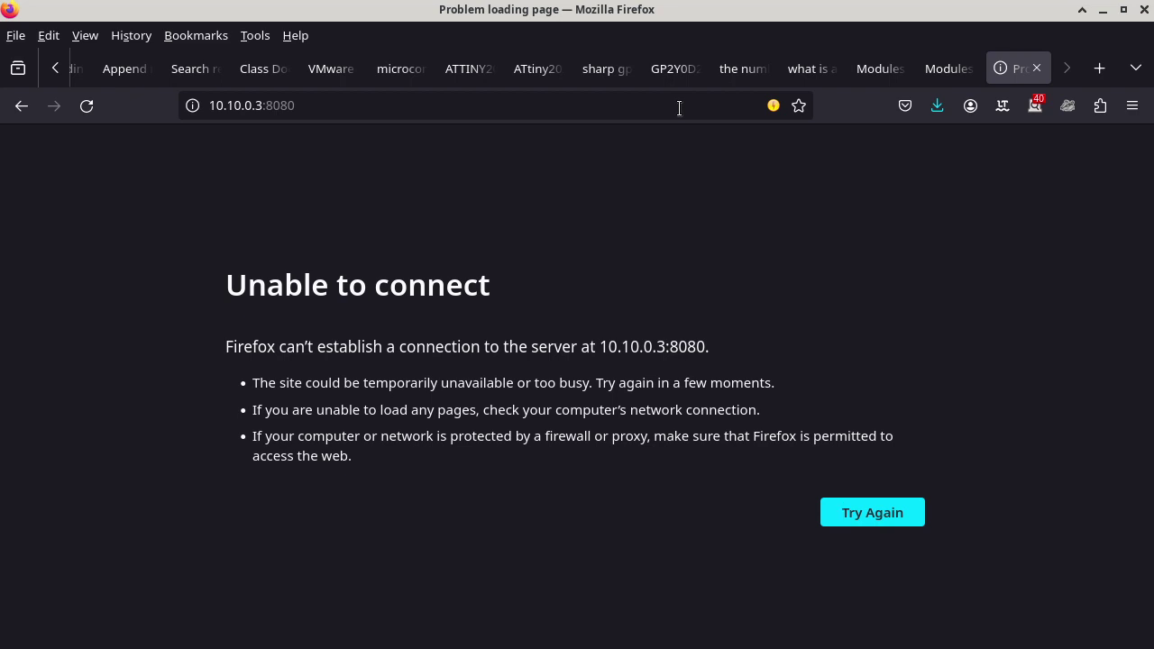
Close the unreachable 10.10.0.3:8080 page, switch to x2-000-1.pdf and copy the header rows of the table on page 3.
{"action": "left_click", "coordinate": [1038, 69]}
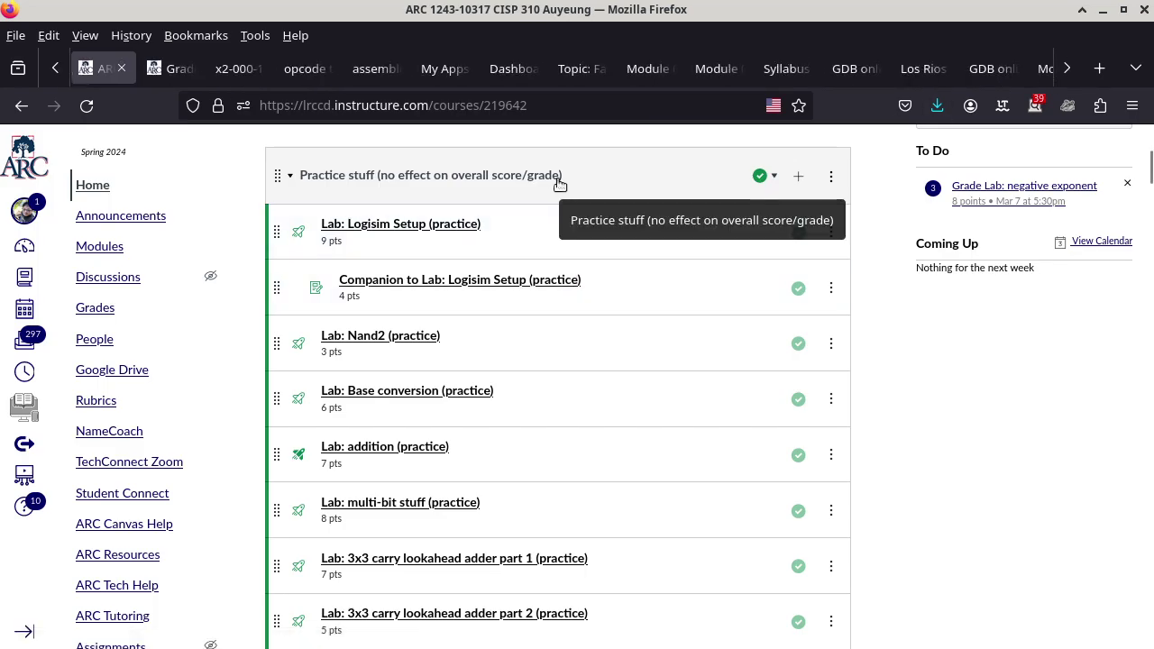
{"action": "key", "text": "alt+Tab"}
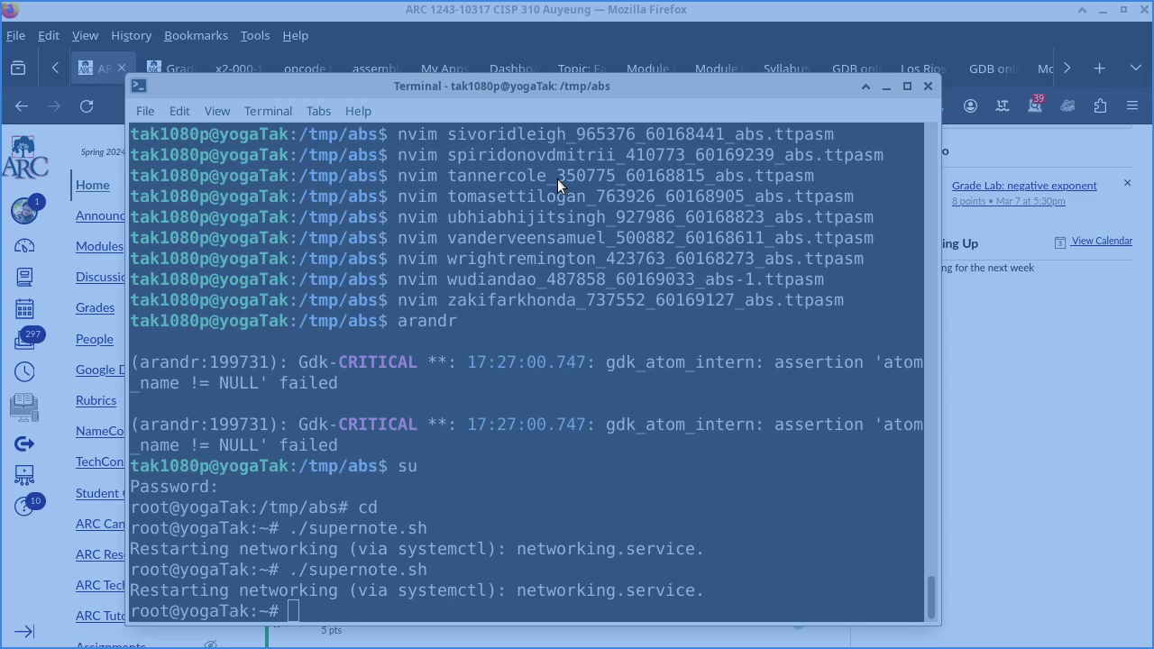
{"action": "key", "text": "alt+Tab"}
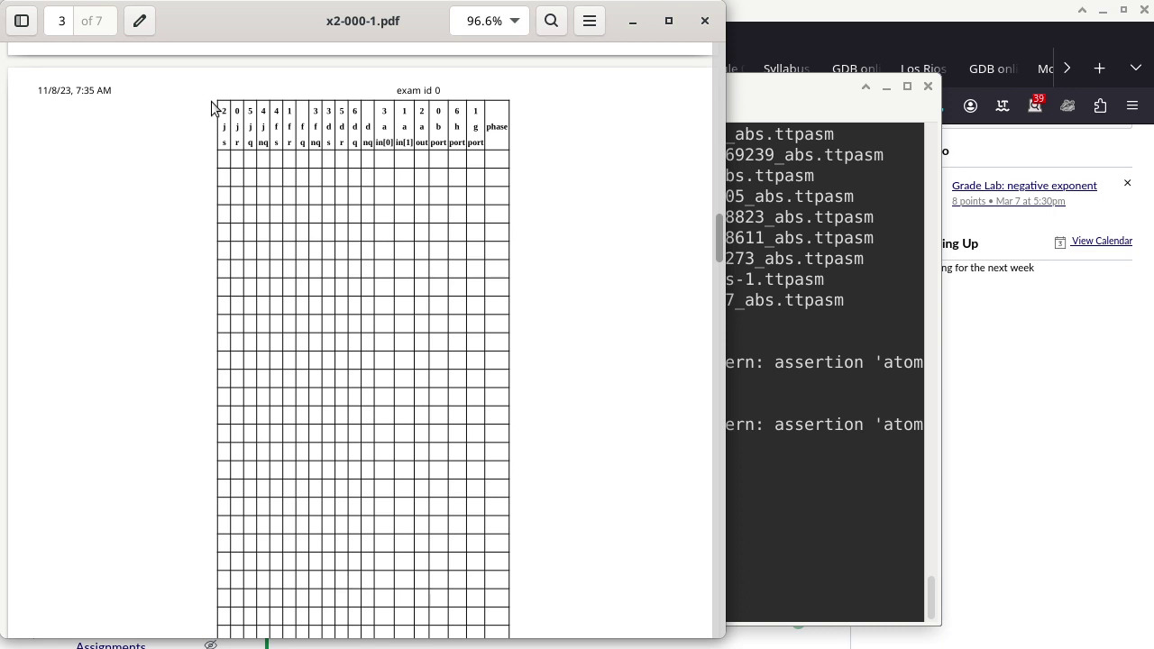
{"action": "left_click_drag", "start_coordinate": [213, 108], "coordinate": [527, 646]}
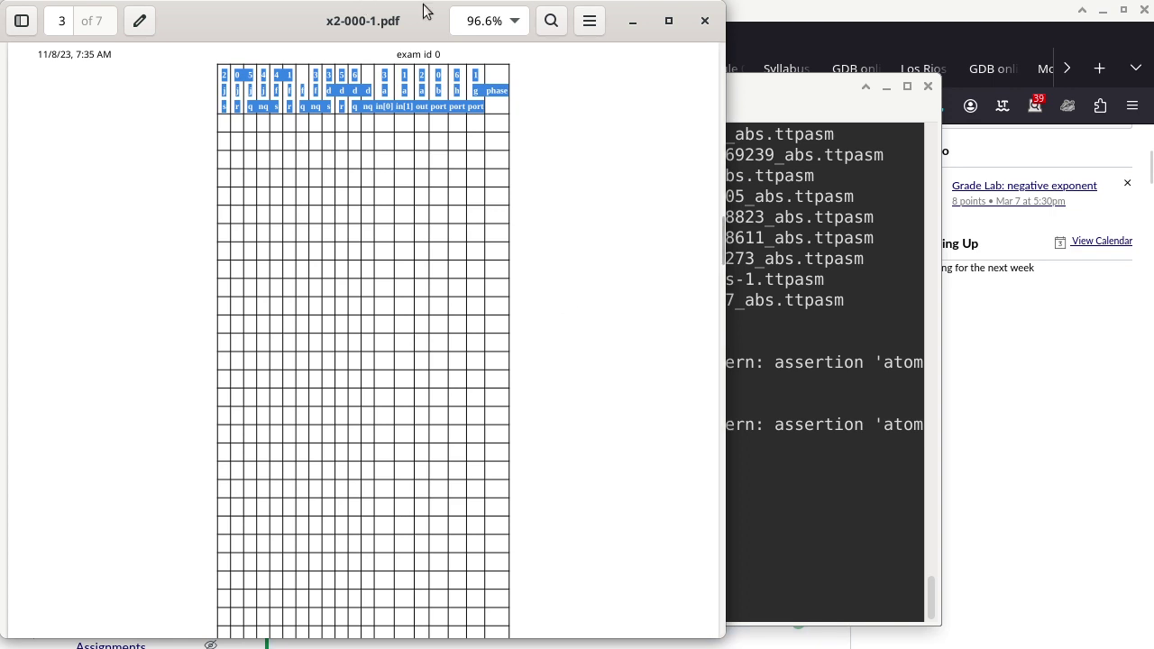
Return to Firefox and open Google Drive in a new tab.
{"action": "left_click", "coordinate": [896, 13]}
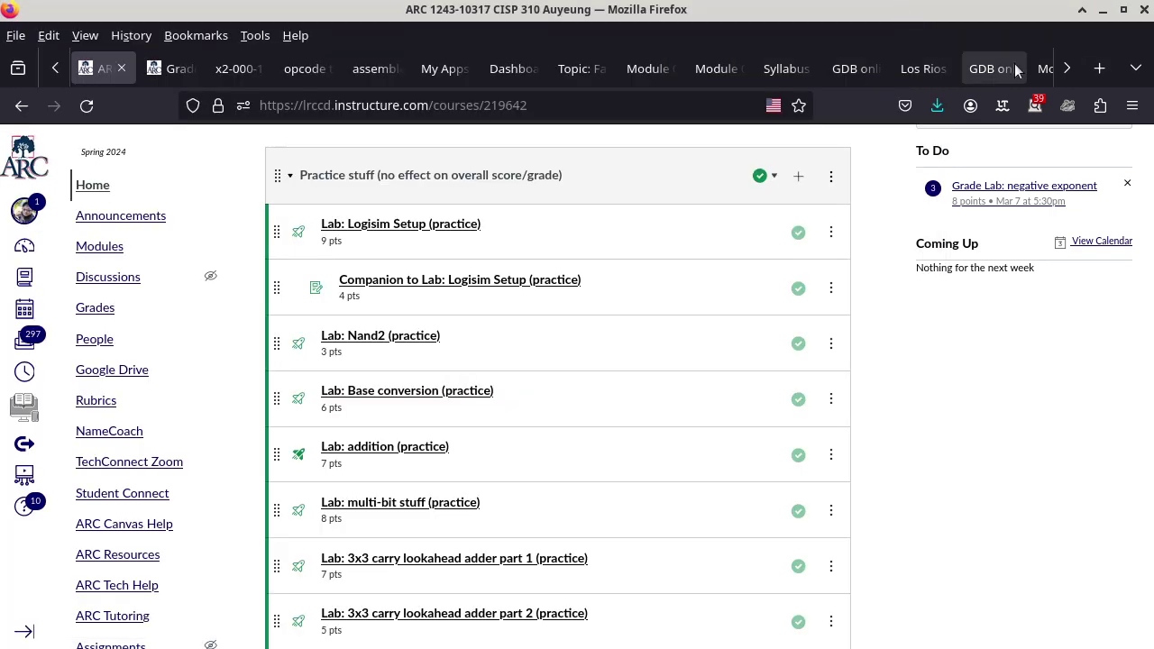
{"action": "left_click", "coordinate": [1098, 68]}
{"action": "type", "text": "dr"}
{"action": "key", "text": "Return"}
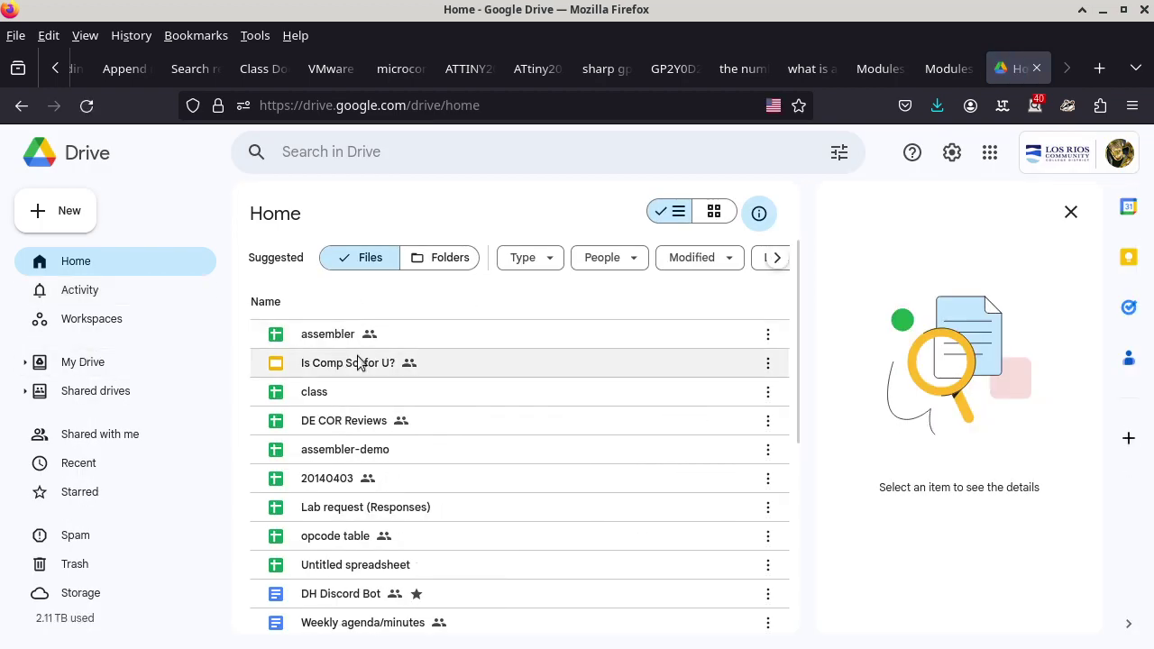
Open the shared folder inside cisp310 in My Drive.
{"action": "scroll", "coordinate": [356, 361], "scroll_direction": "down", "scroll_amount": 5}
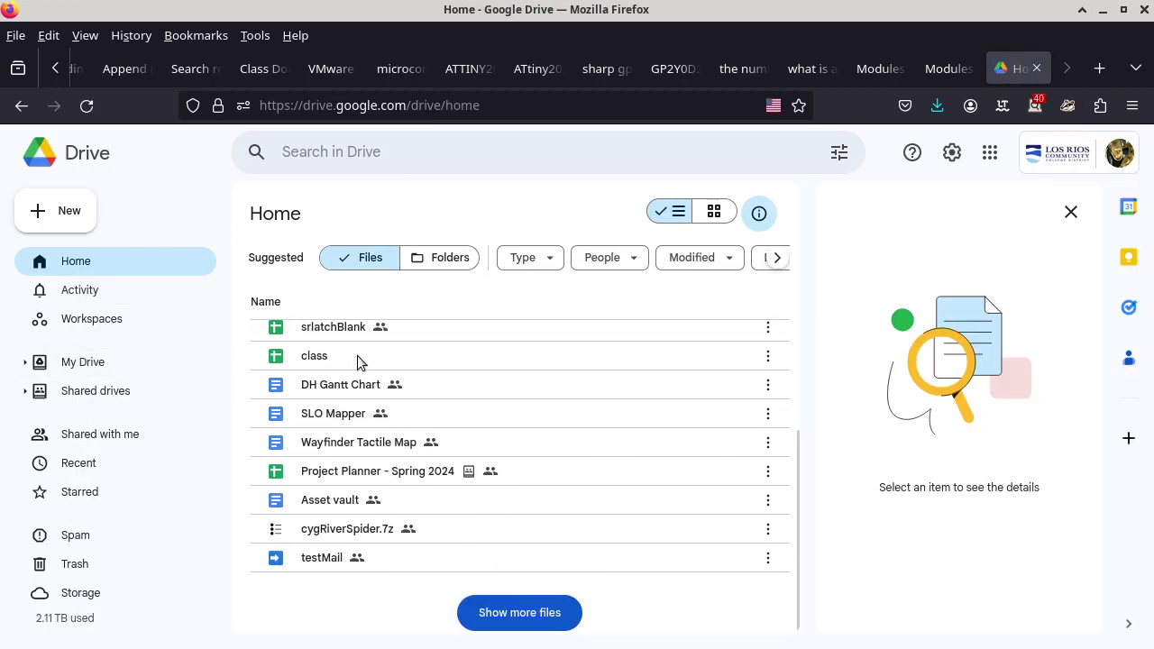
{"action": "left_click", "coordinate": [25, 363]}
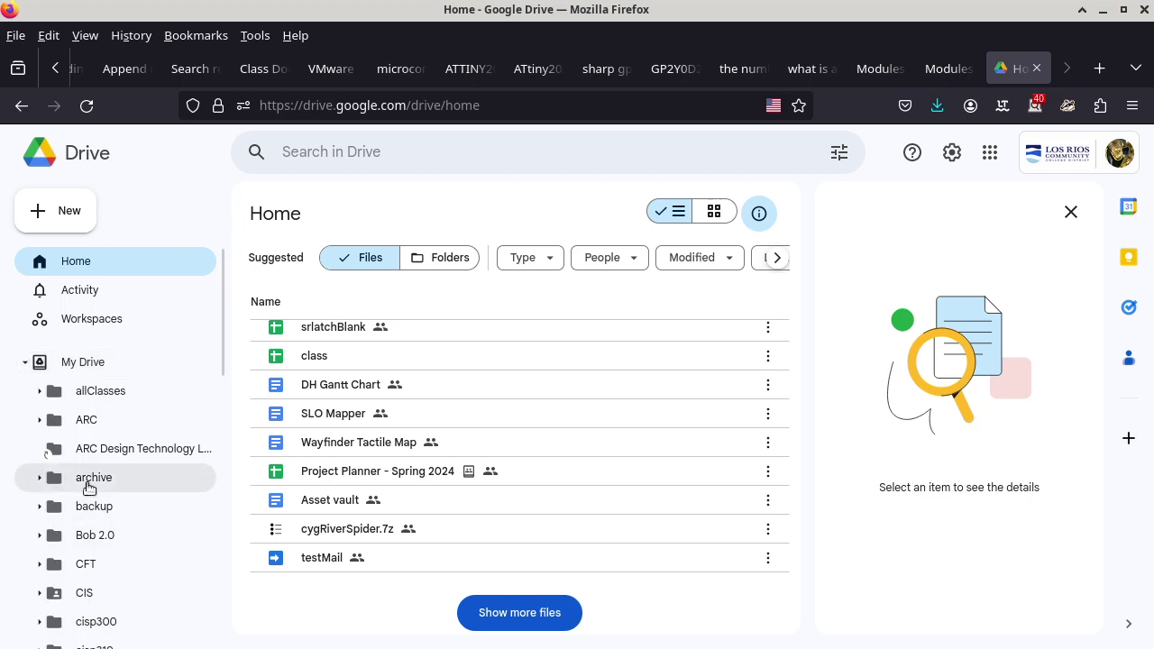
{"action": "scroll", "coordinate": [95, 451], "scroll_direction": "down", "scroll_amount": 5}
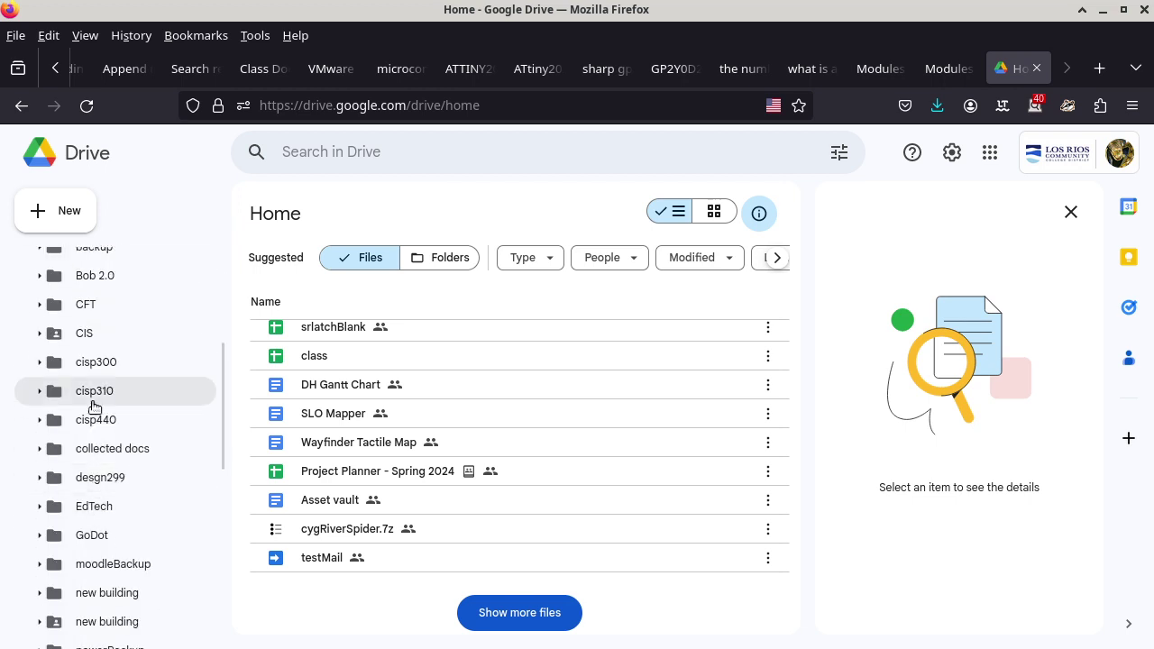
{"action": "left_click", "coordinate": [42, 392]}
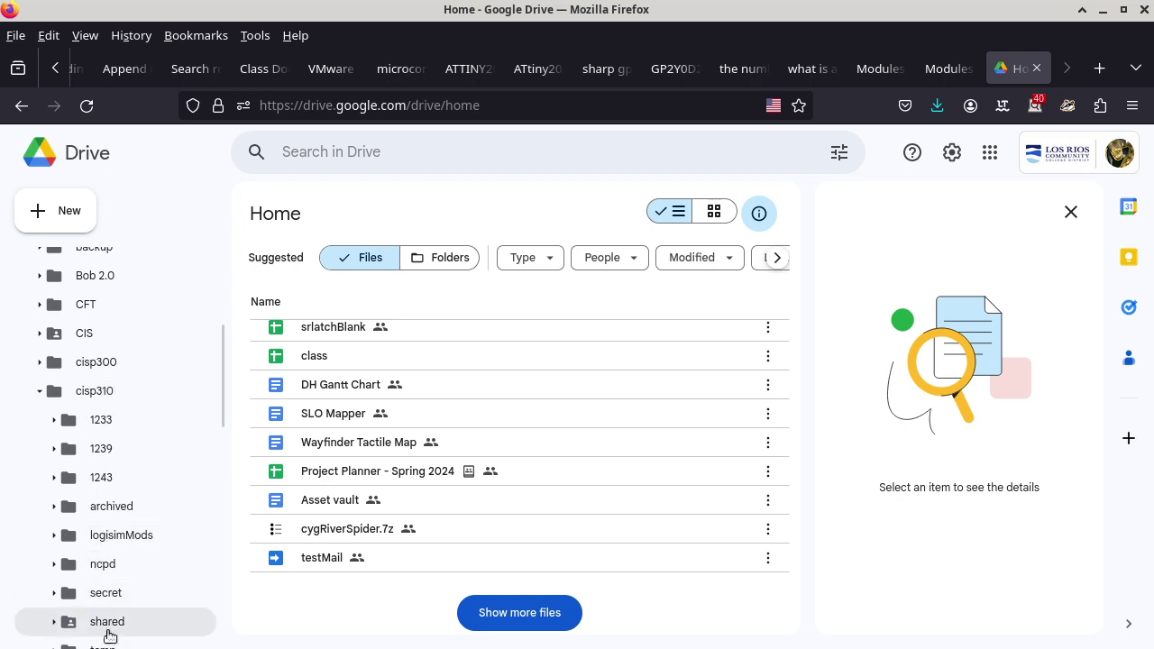
{"action": "left_click", "coordinate": [109, 622]}
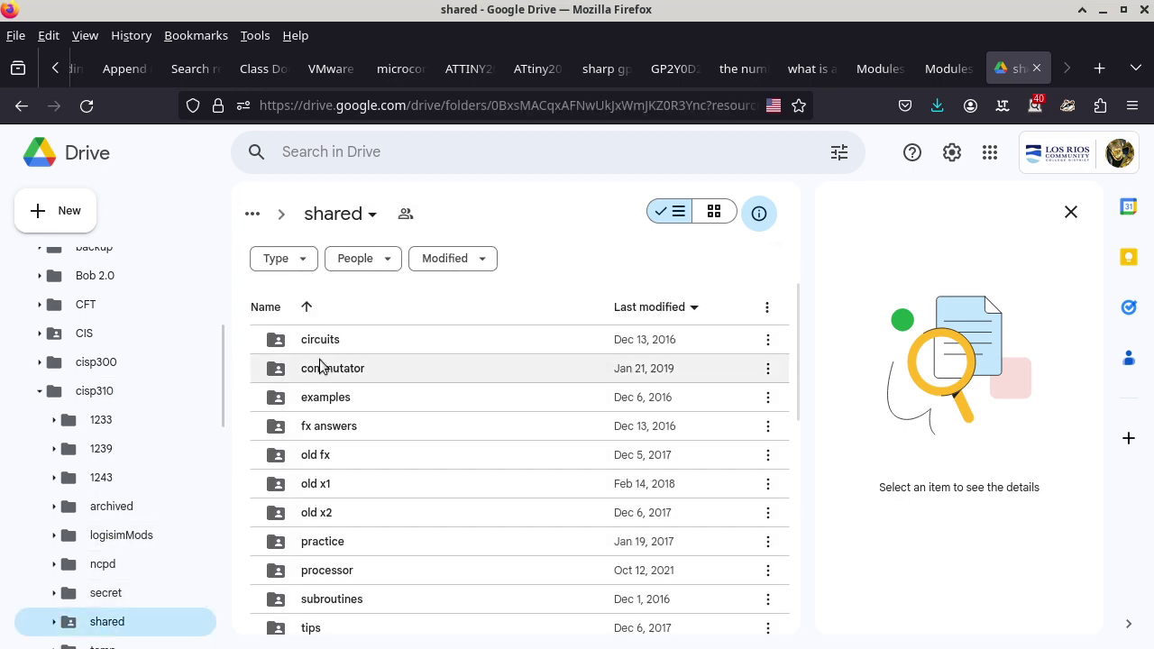
Create a blank Google Sheets spreadsheet in the shared folder, accepting that it is shared with the folder's audience.
{"action": "left_click", "coordinate": [40, 211]}
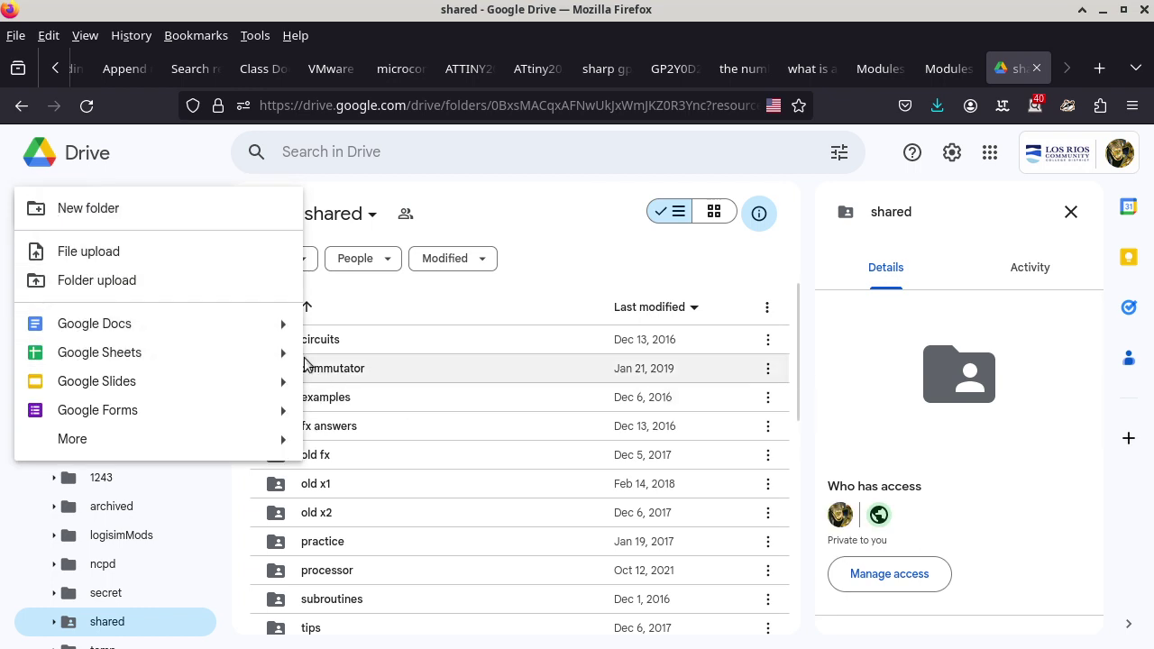
{"action": "mouse_move", "coordinate": [286, 351]}
{"action": "left_click", "coordinate": [370, 365]}
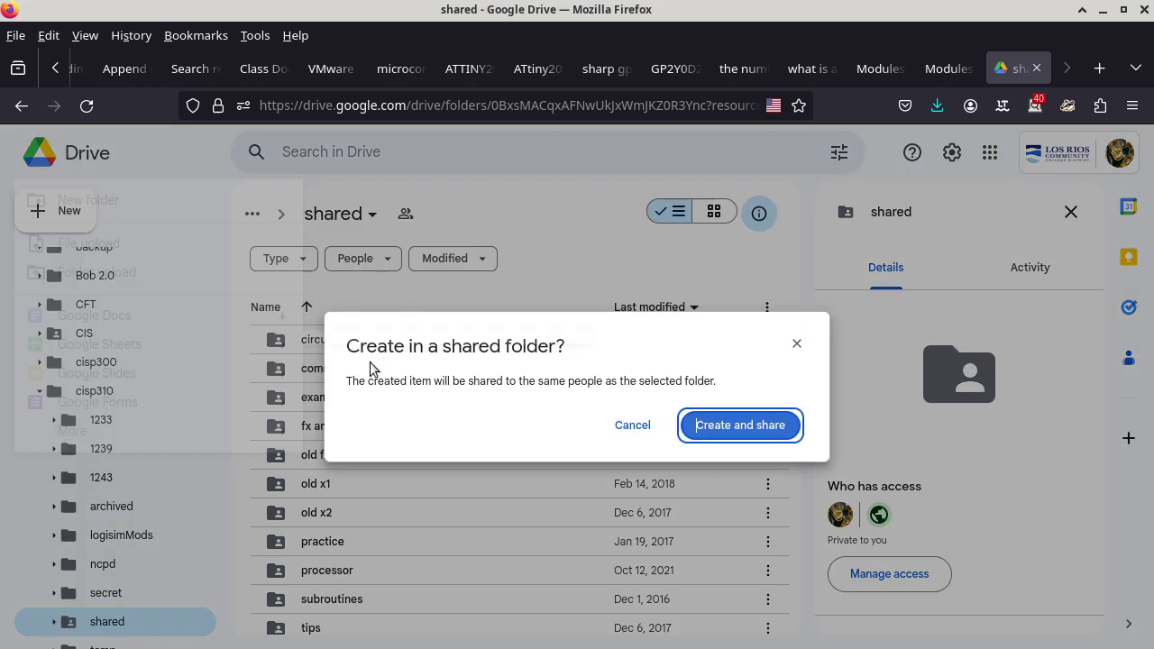
{"action": "left_click", "coordinate": [763, 423]}
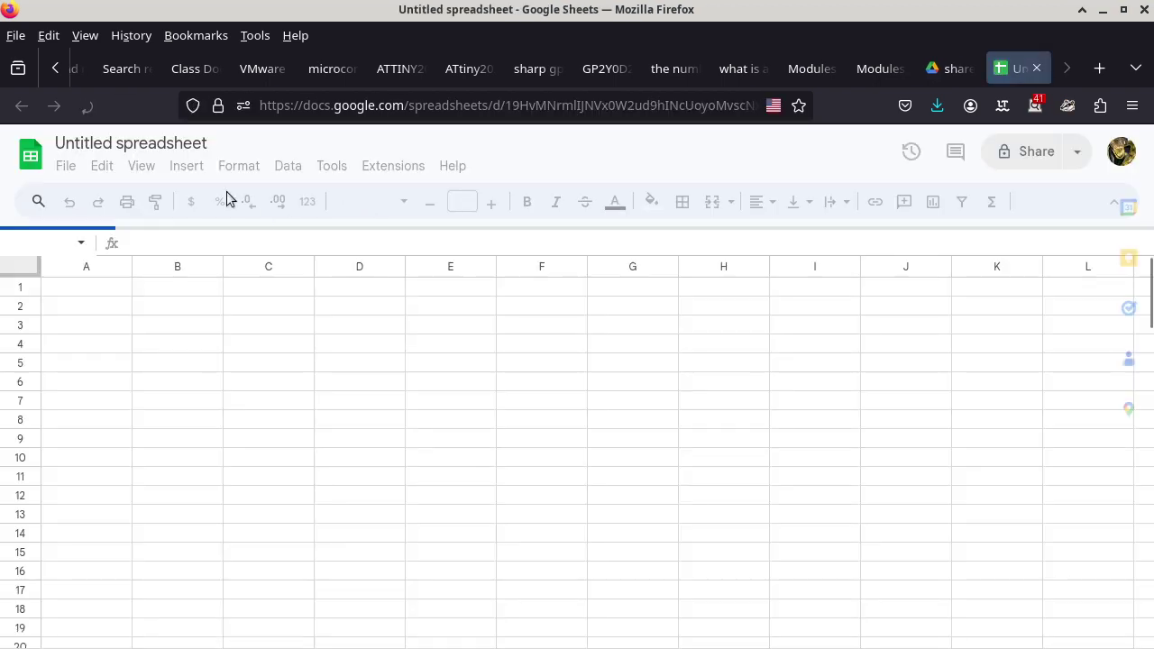
Rename the untitled spreadsheet as 20240409.
{"action": "double_click", "coordinate": [120, 143]}
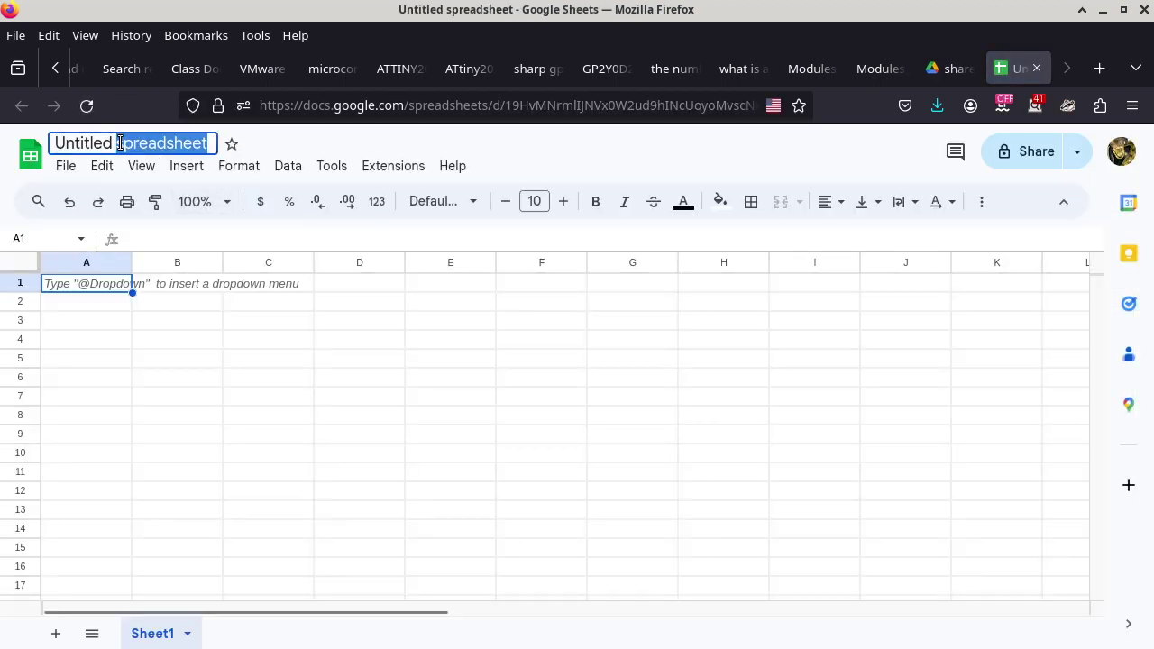
{"action": "triple_click", "coordinate": [120, 143]}
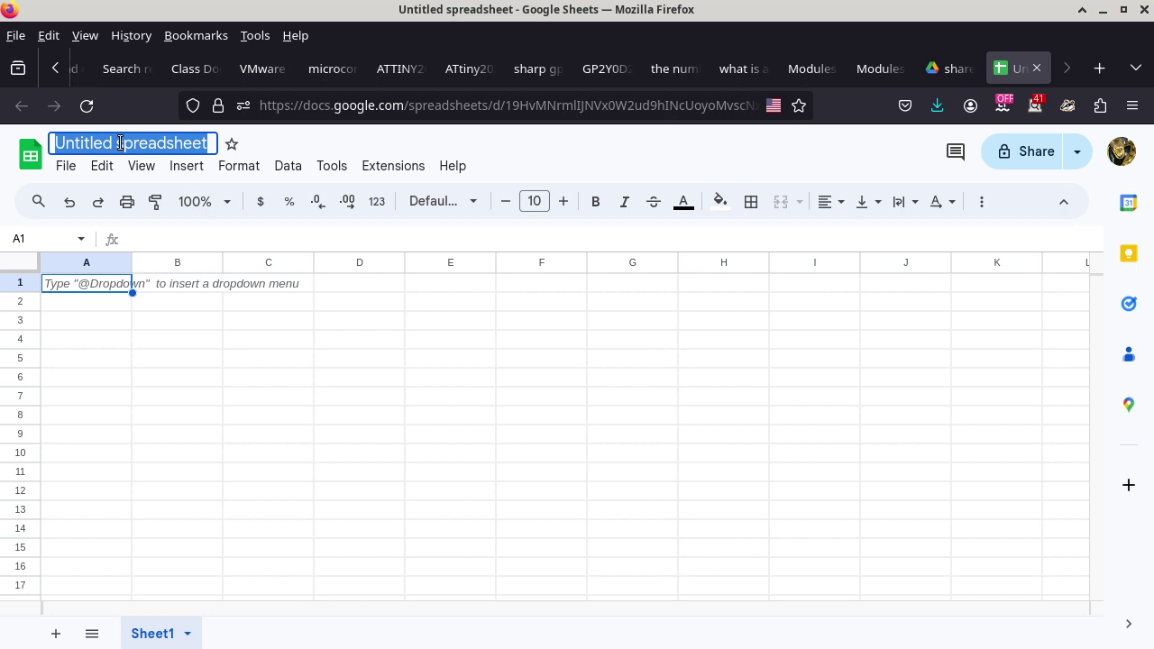
{"action": "type", "text": "2"}
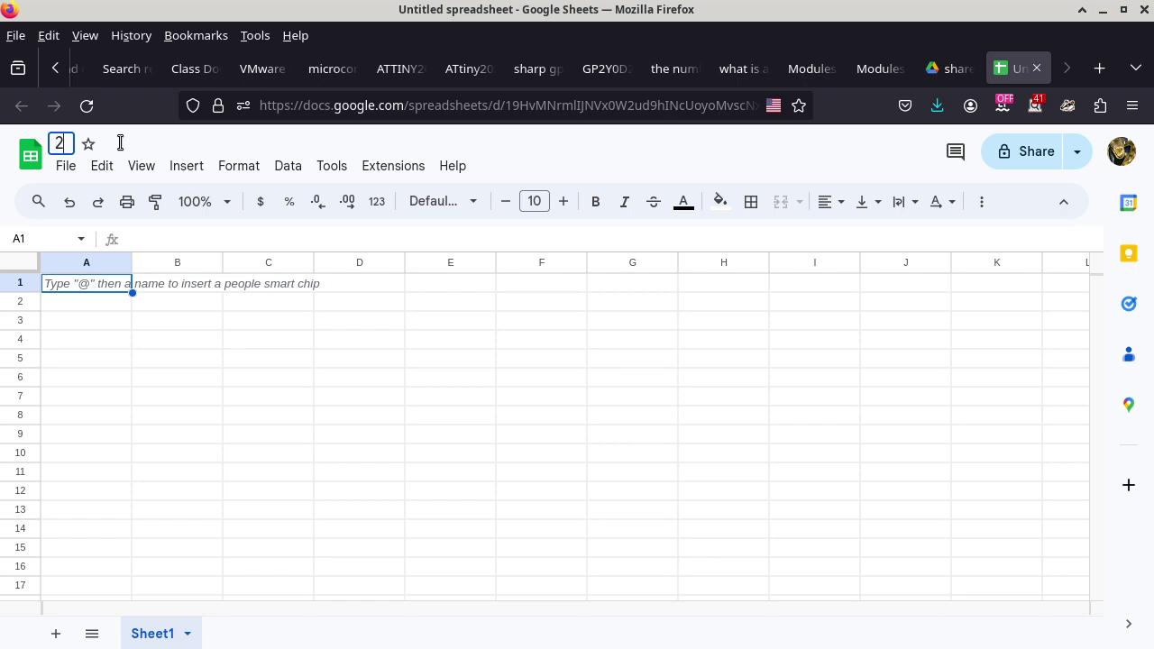
{"action": "type", "text": "024"}
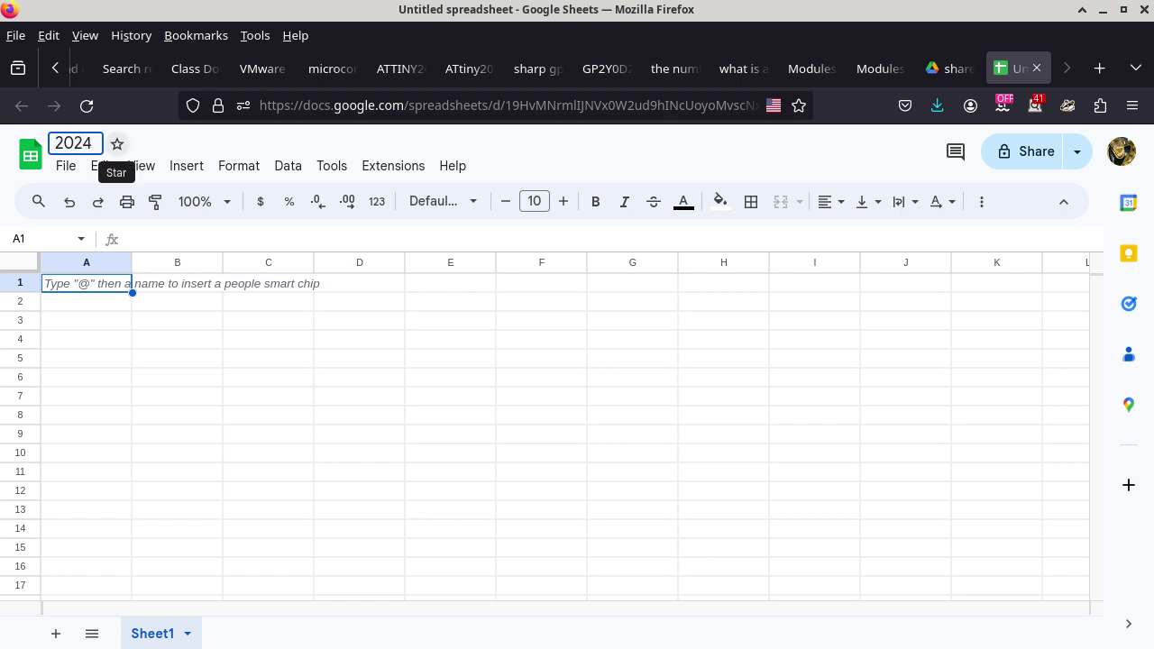
{"action": "type", "text": "04"}
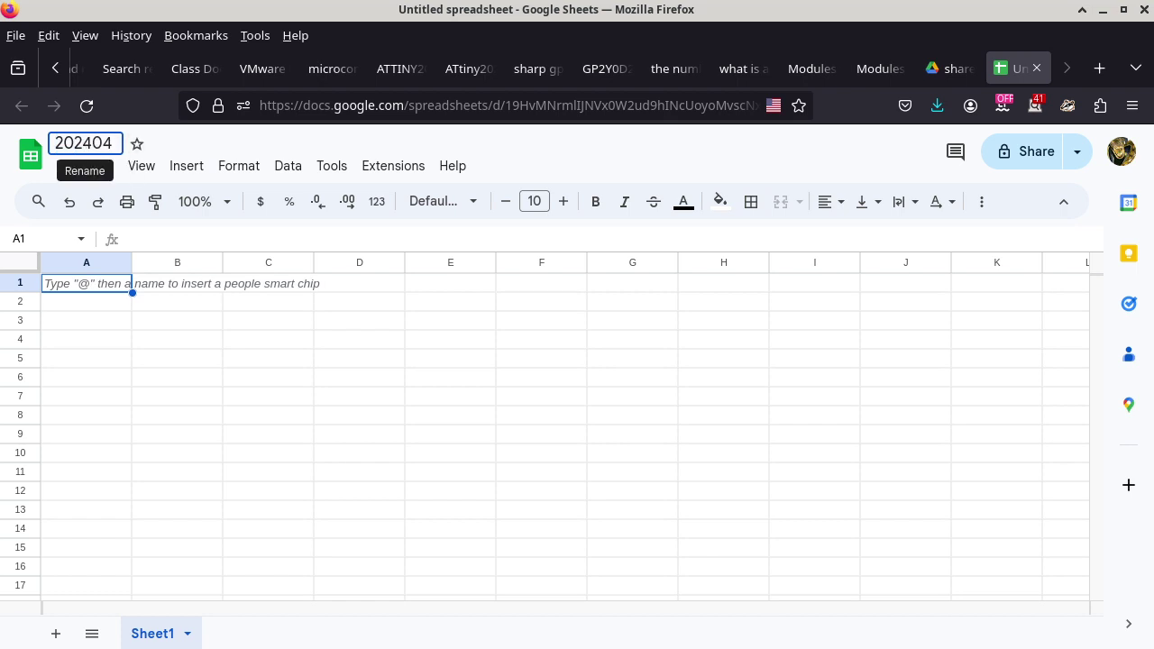
{"action": "type", "text": "09"}
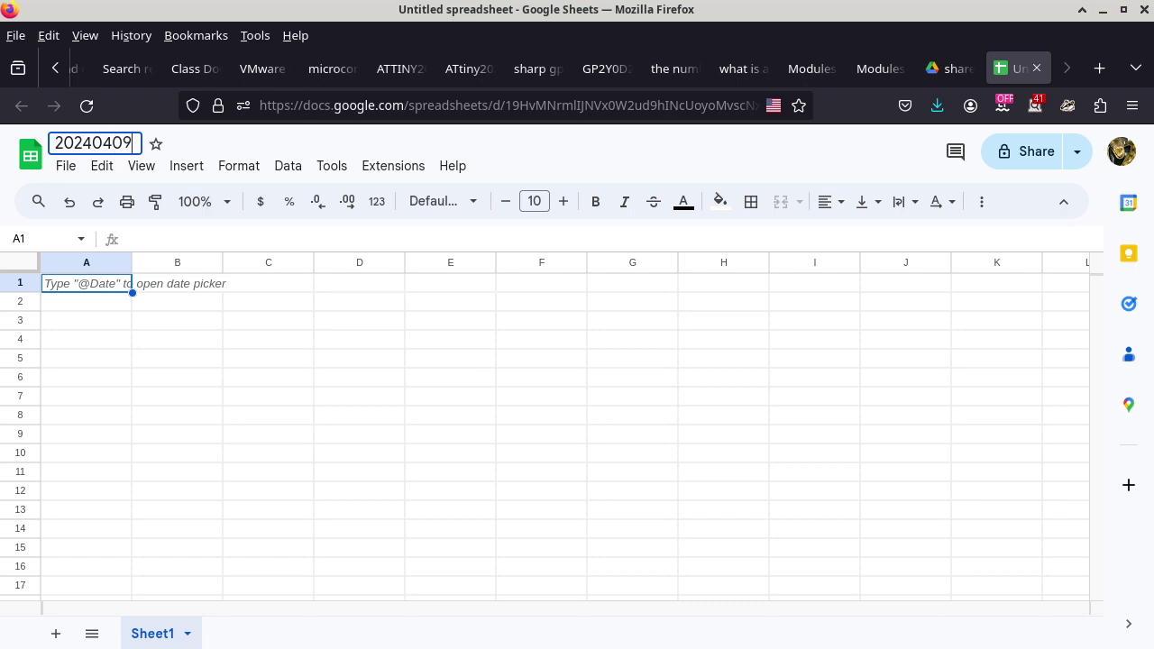
{"action": "key", "text": "Return"}
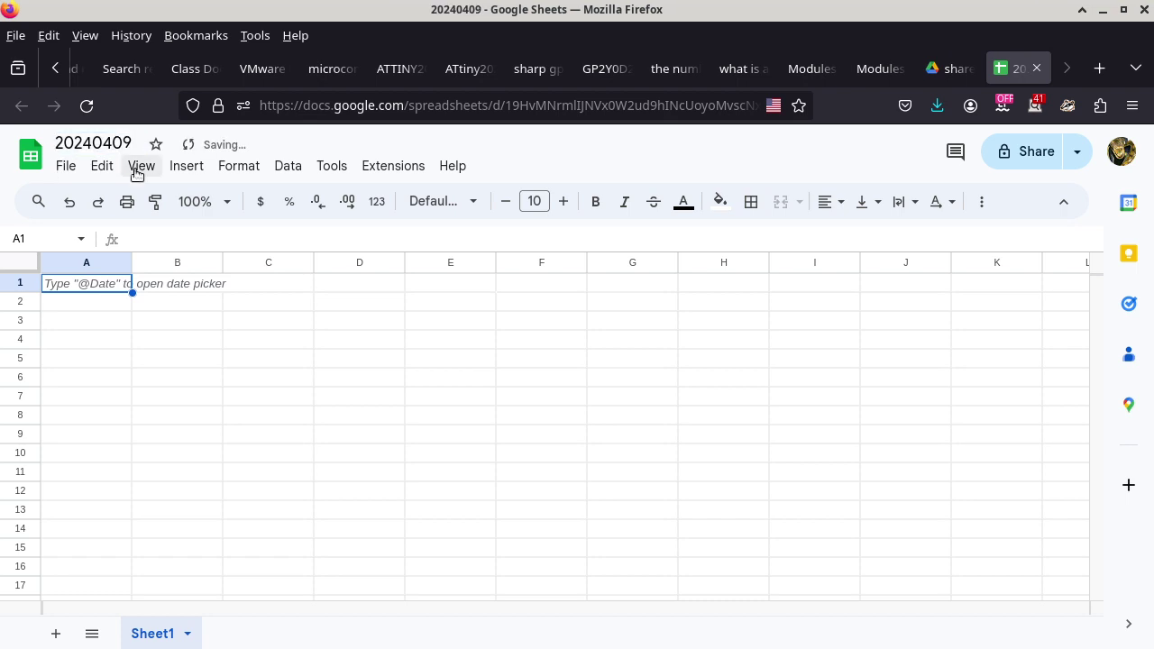
Try twice to paste the PDF table's header rows into the sheet from cell A1, clearing the pasted cells each time.
{"action": "type", "text": "2 0 544 133 jjjjfff srq nq srq nq s 5 fd d d d r file:///home/tauyeung/drtak/teaches/exams/cisp310/1239/x2-000.html 6 312061 aaabhg phase q nq in[0] in[1] out port port port"}
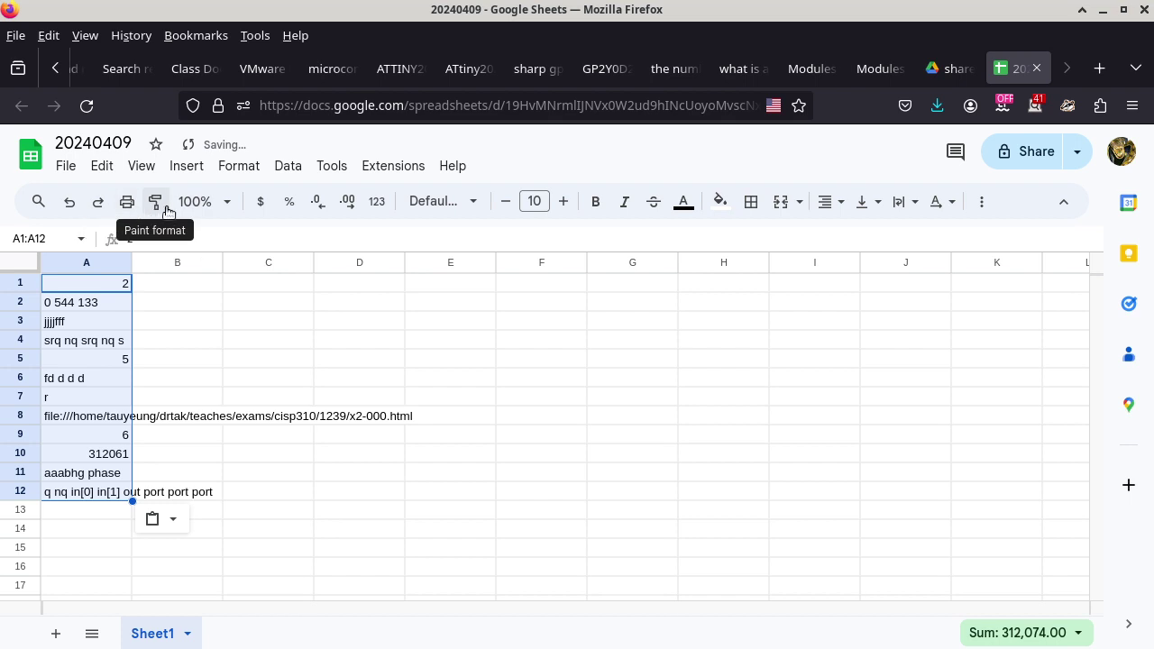
{"action": "key", "text": "Delete"}
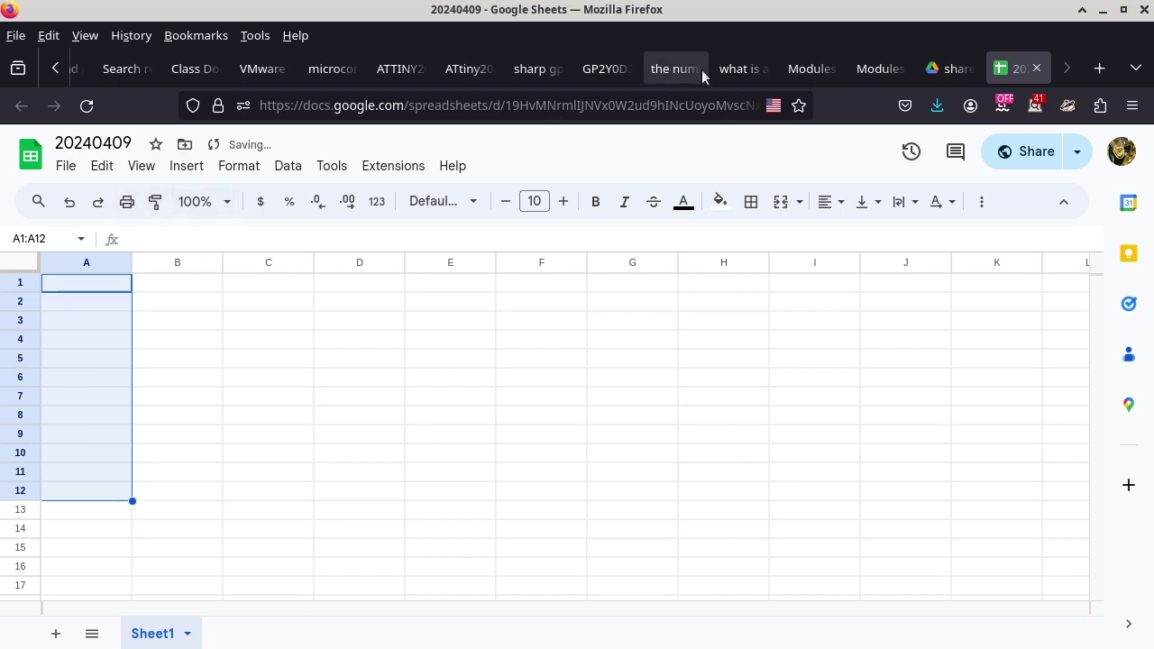
{"action": "key", "text": "alt+Tab"}
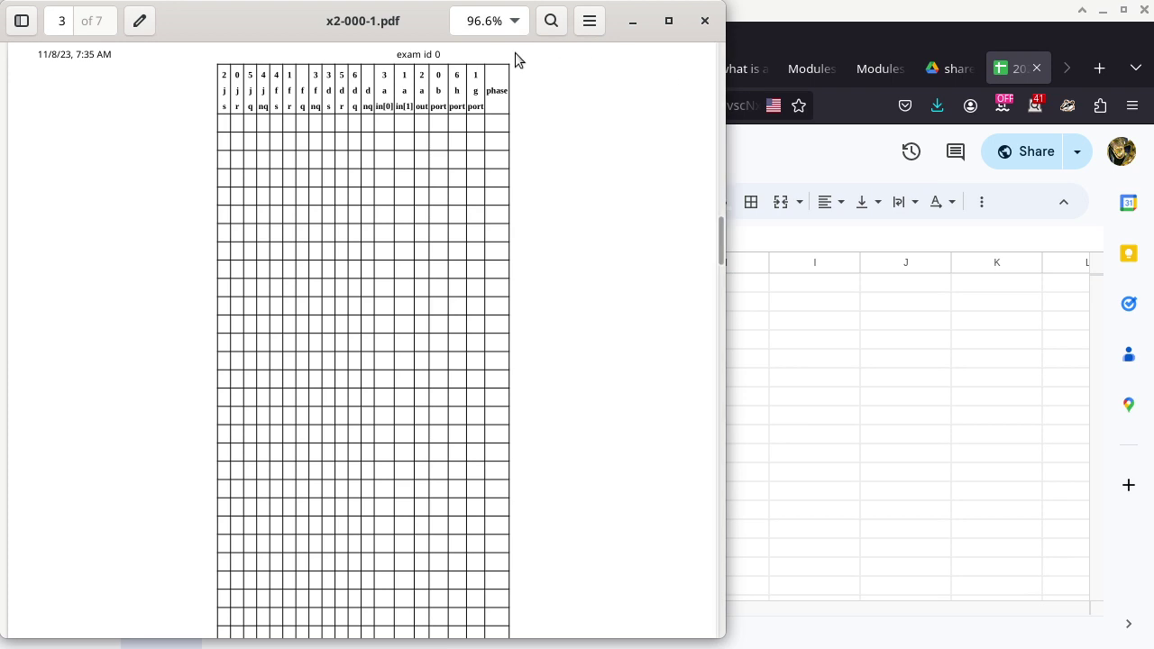
{"action": "left_click_drag", "start_coordinate": [207, 70], "coordinate": [486, 112]}
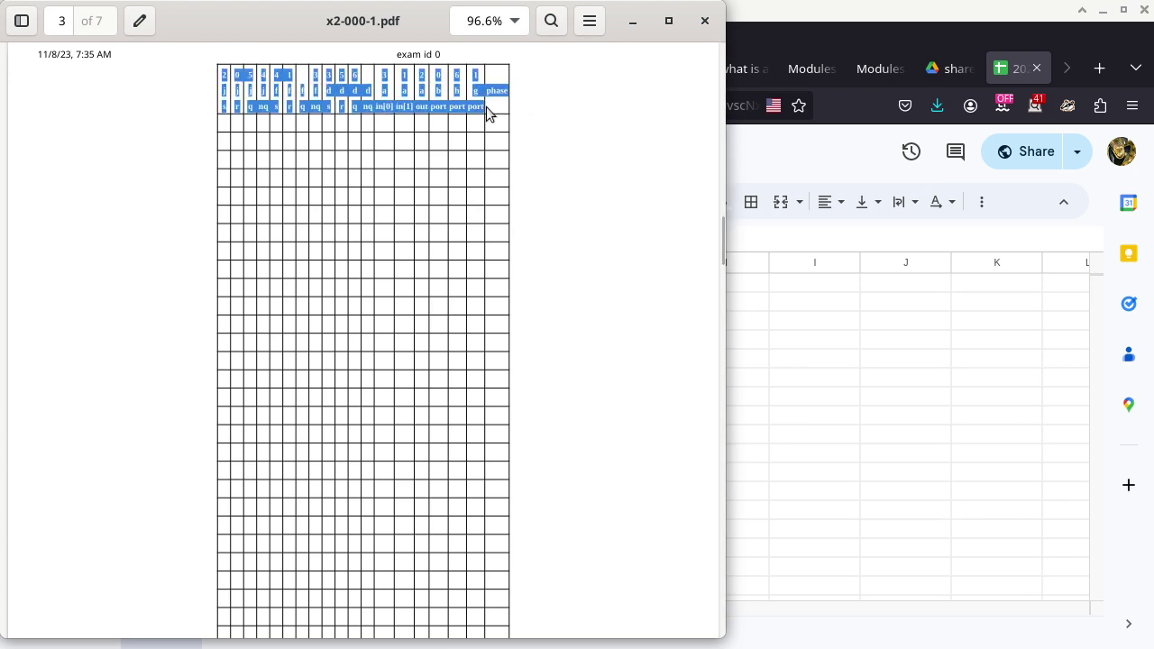
{"action": "key", "text": "ctrl+c"}
{"action": "left_click", "coordinate": [788, 10]}
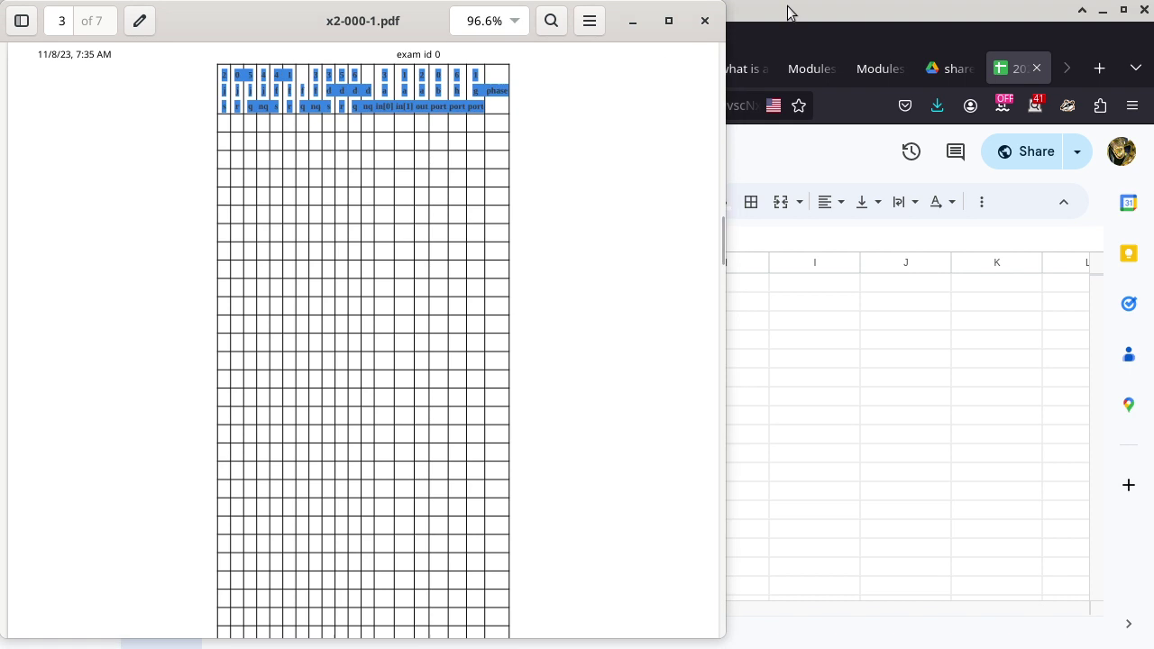
{"action": "key", "text": "ctrl+v"}
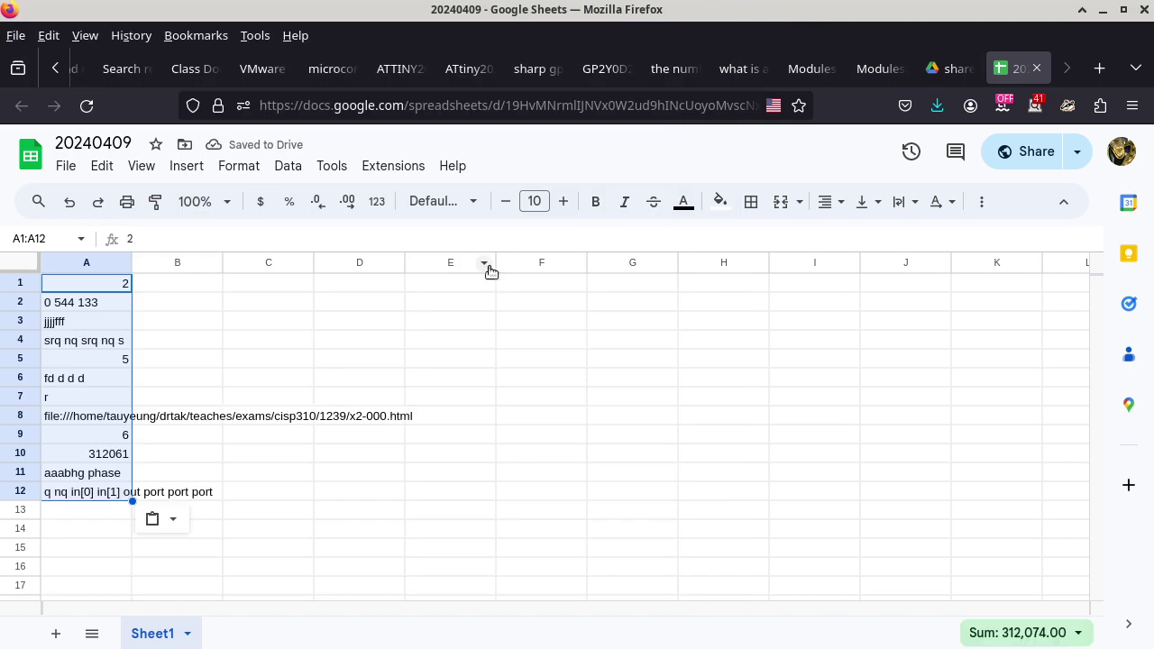
{"action": "key", "text": "Delete"}
Switch to x2-000-1.pdf and set its zoom to 175% so the full table header on page 3 is readable.
{"action": "key", "text": "alt+Tab"}
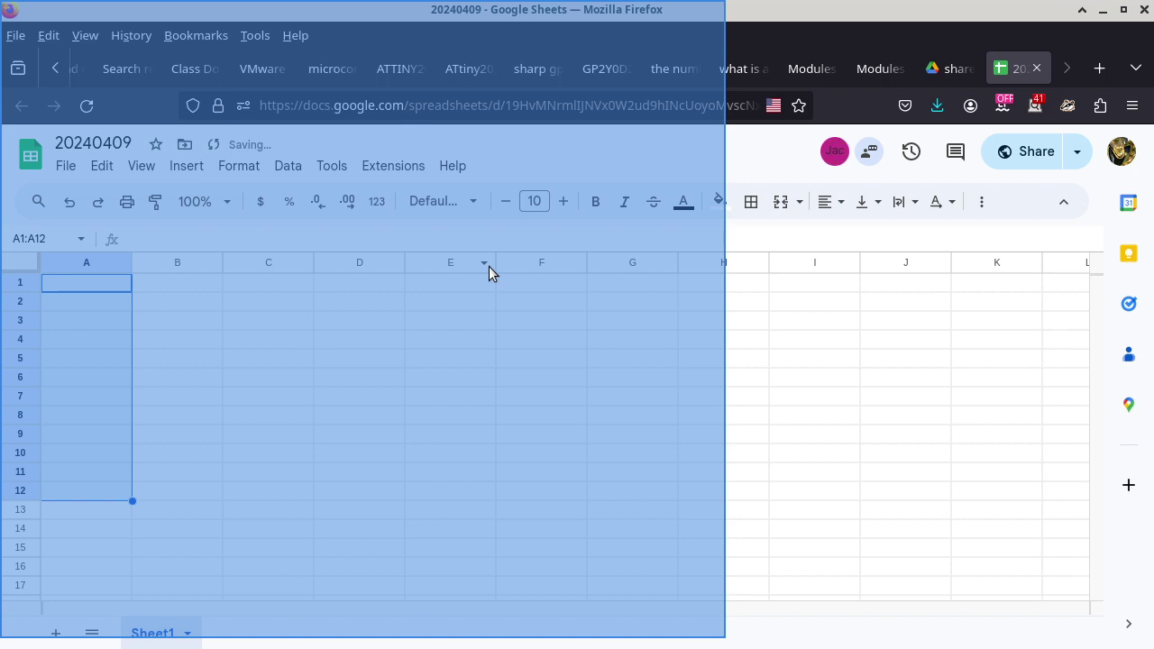
{"action": "left_click", "coordinate": [529, 128]}
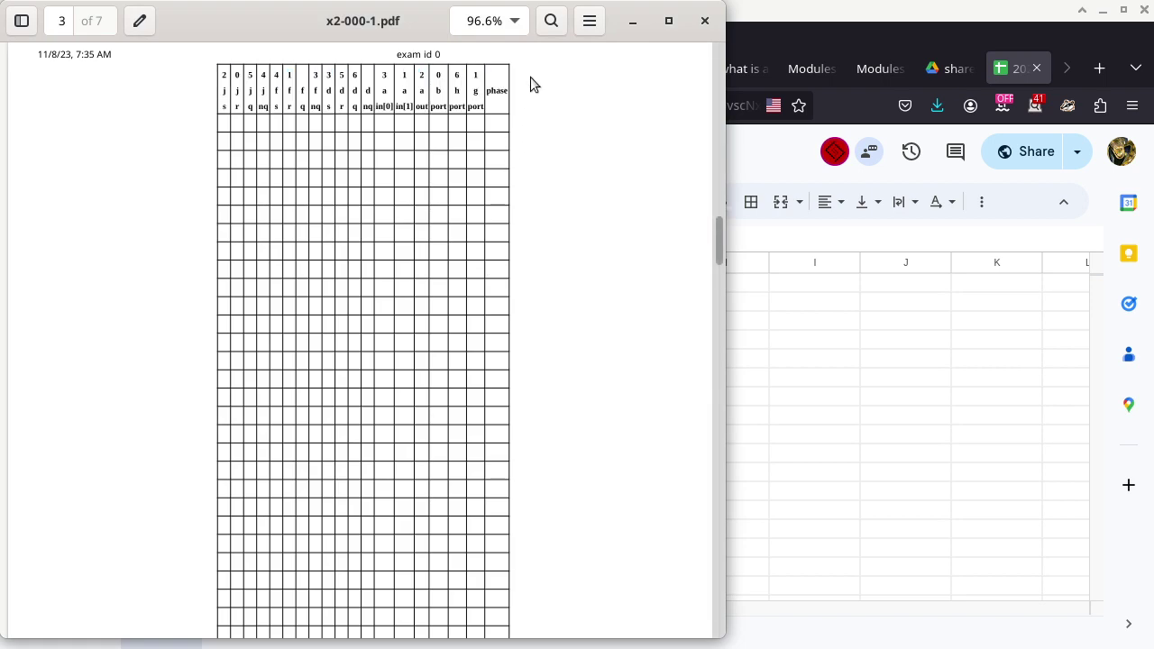
{"action": "left_click", "coordinate": [513, 21]}
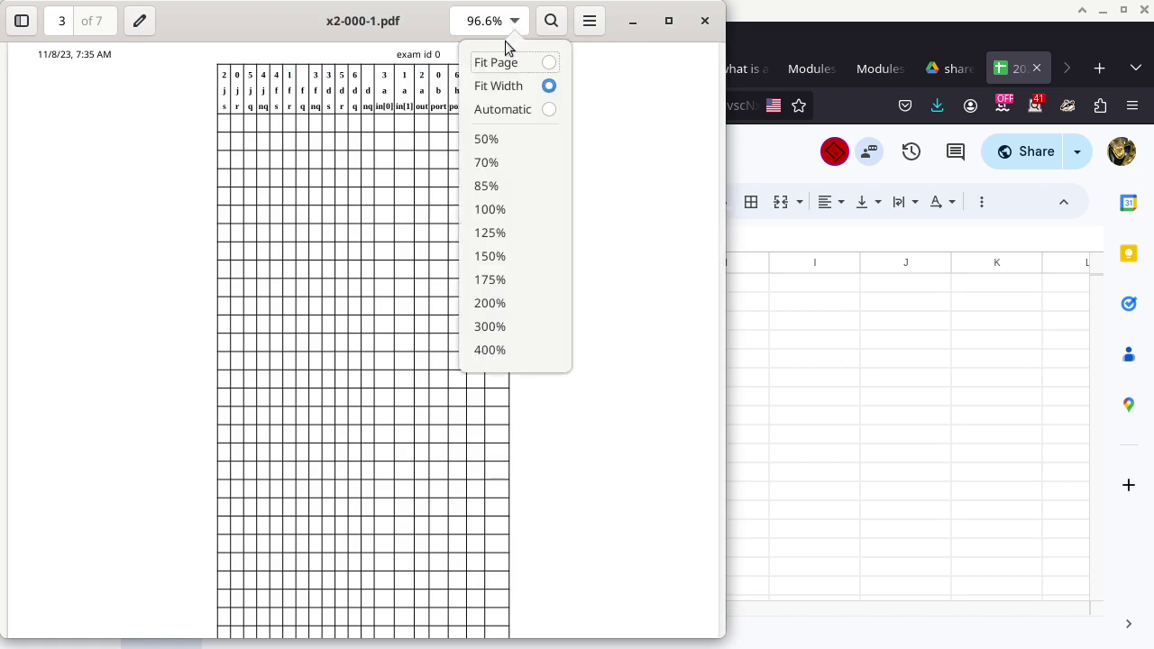
{"action": "left_click", "coordinate": [497, 283]}
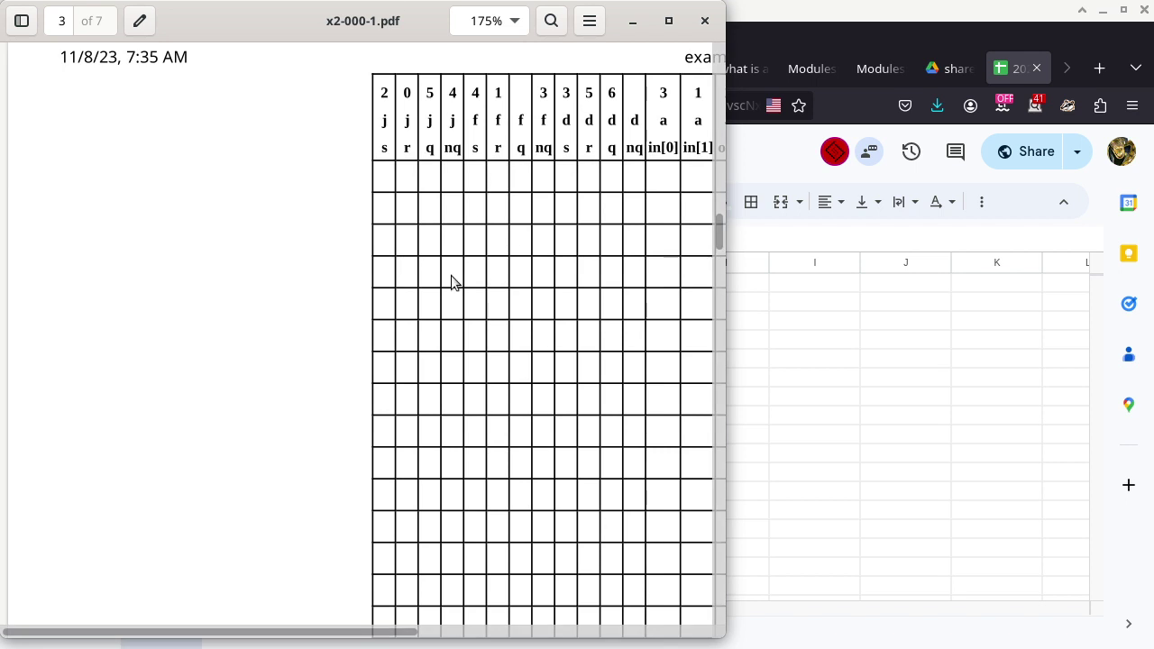
{"action": "scroll", "coordinate": [450, 276], "scroll_direction": "right", "scroll_amount": 5}
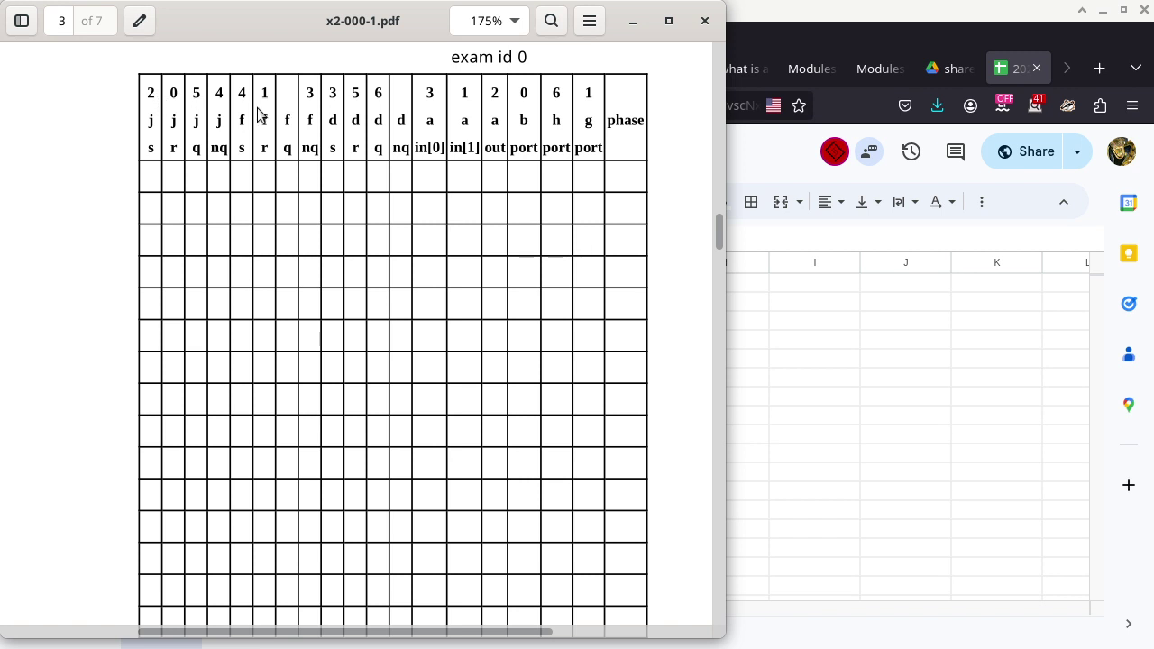
Highlight the j labels and the s, r, q, nq labels of the first four columns, and place the PDF window beside the spreadsheet.
{"action": "left_click_drag", "start_coordinate": [150, 125], "coordinate": [225, 127]}
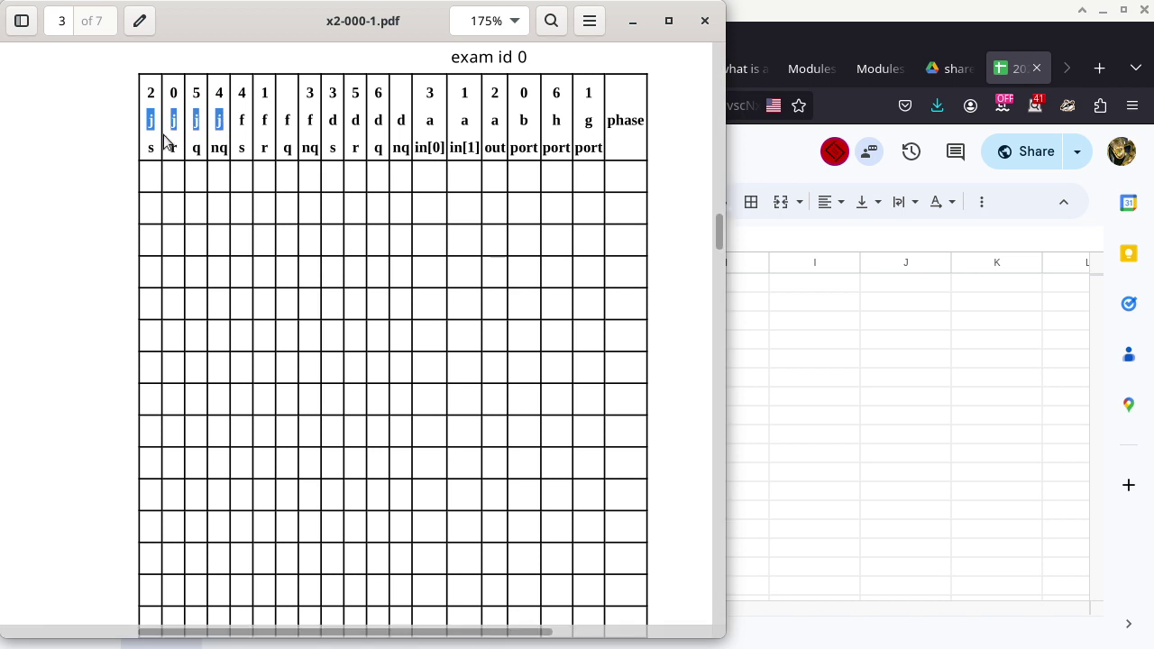
{"action": "left_click_drag", "start_coordinate": [149, 147], "coordinate": [228, 149]}
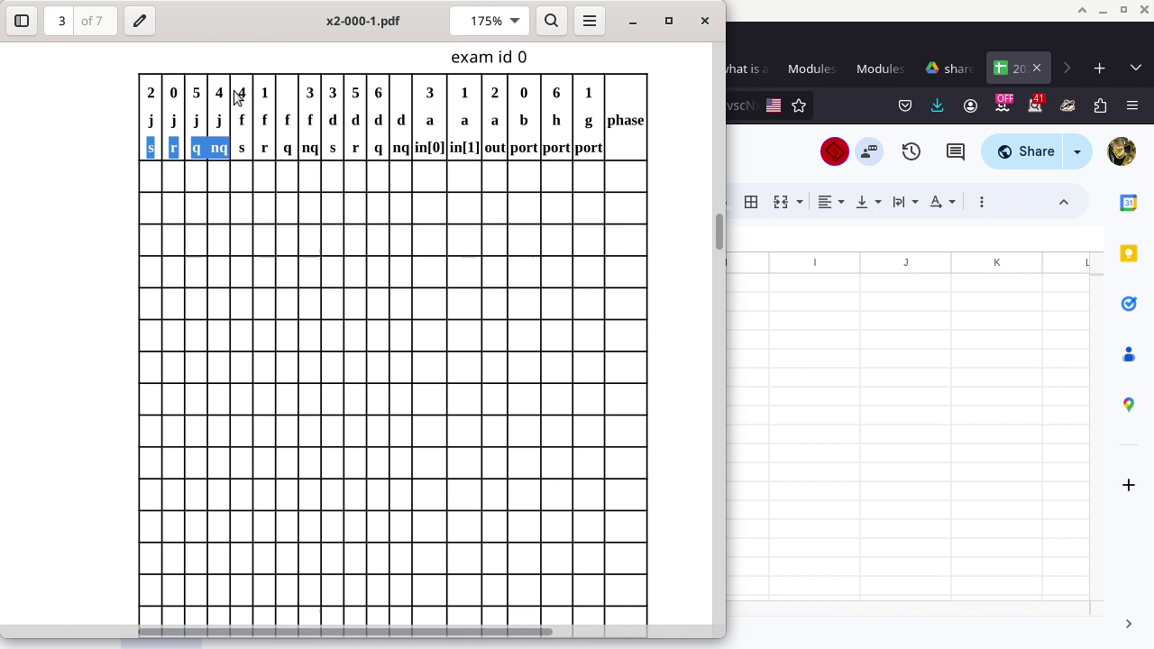
{"action": "left_click_drag", "start_coordinate": [259, 22], "coordinate": [762, 31]}
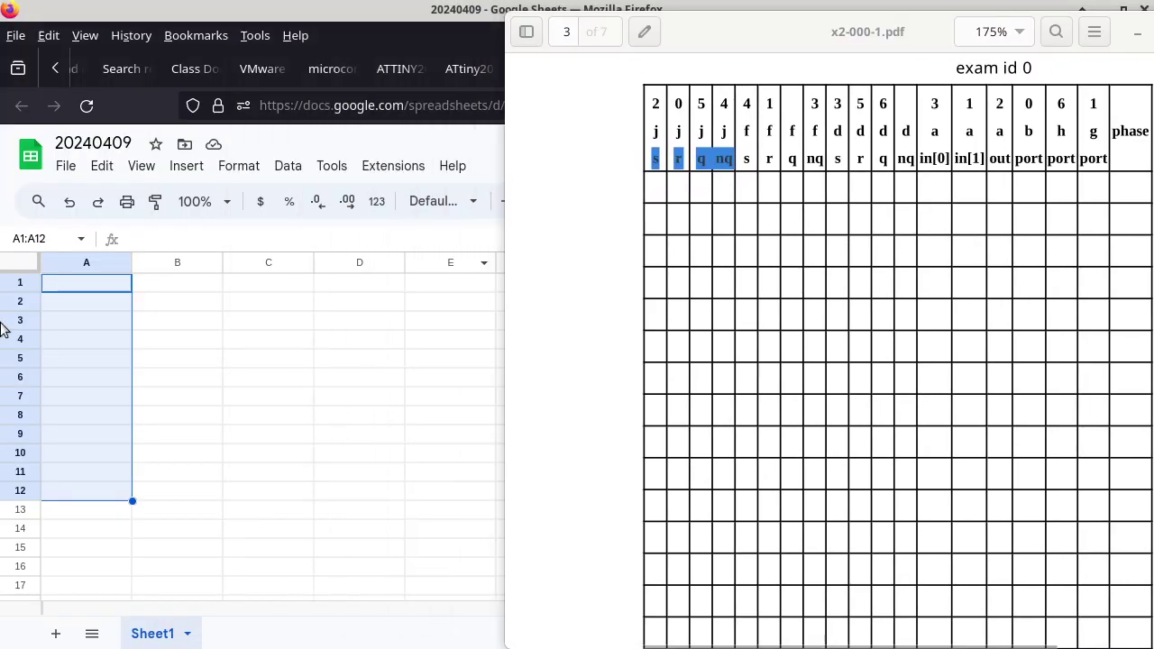
Enter j in each of cells A2 through D2 for the first four columns of the table header.
{"action": "left_click", "coordinate": [79, 281]}
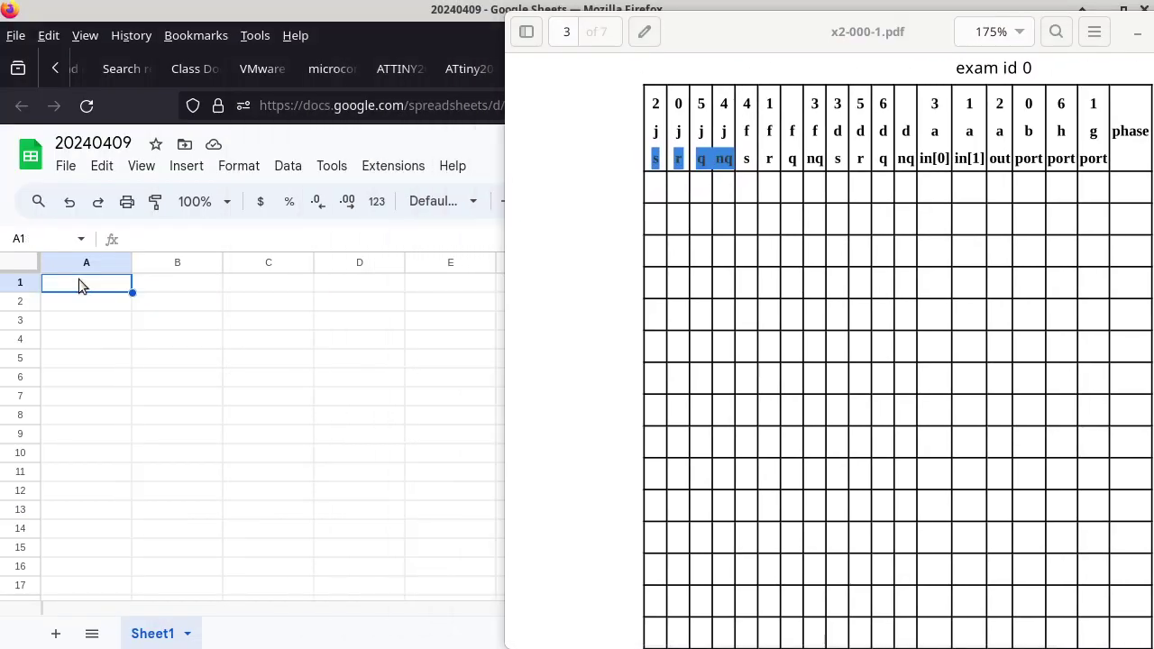
{"action": "key", "text": "Return"}
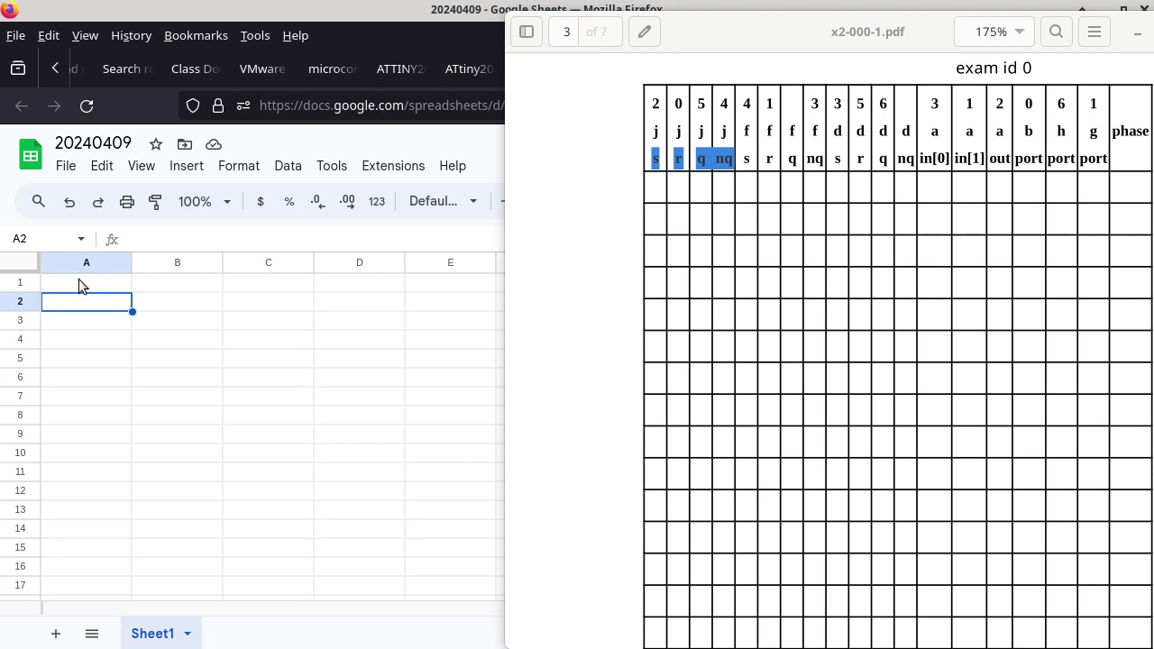
{"action": "type", "text": "j"}
{"action": "key", "text": "Tab"}
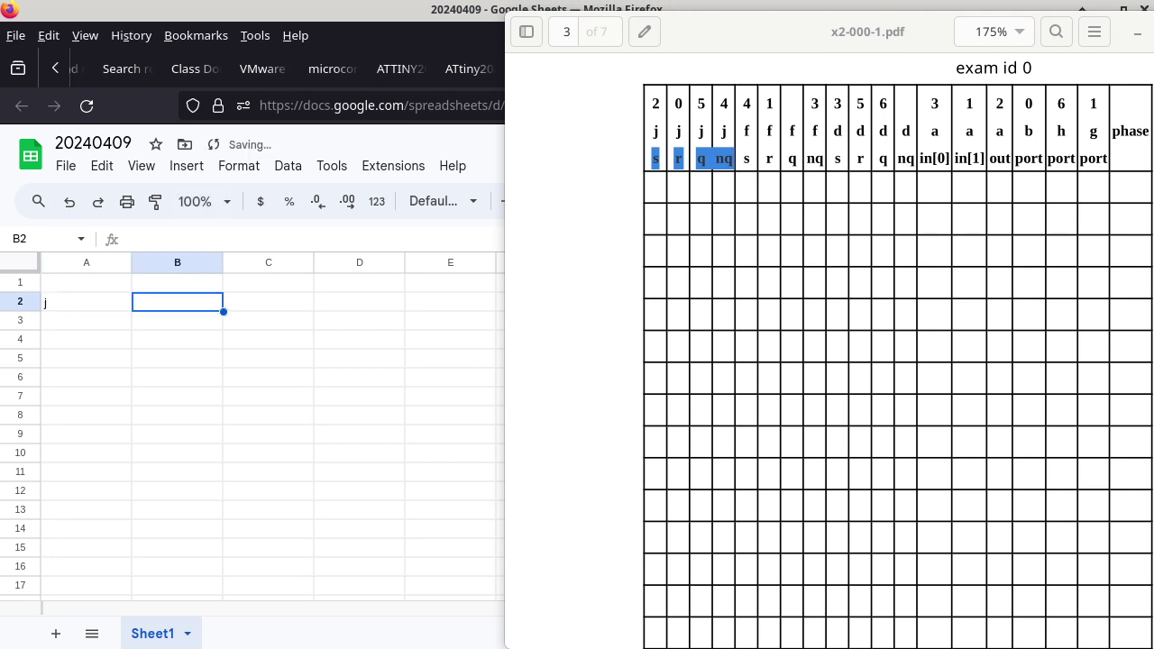
{"action": "type", "text": "j"}
{"action": "key", "text": "Tab"}
{"action": "type", "text": "j"}
{"action": "key", "text": "Tab"}
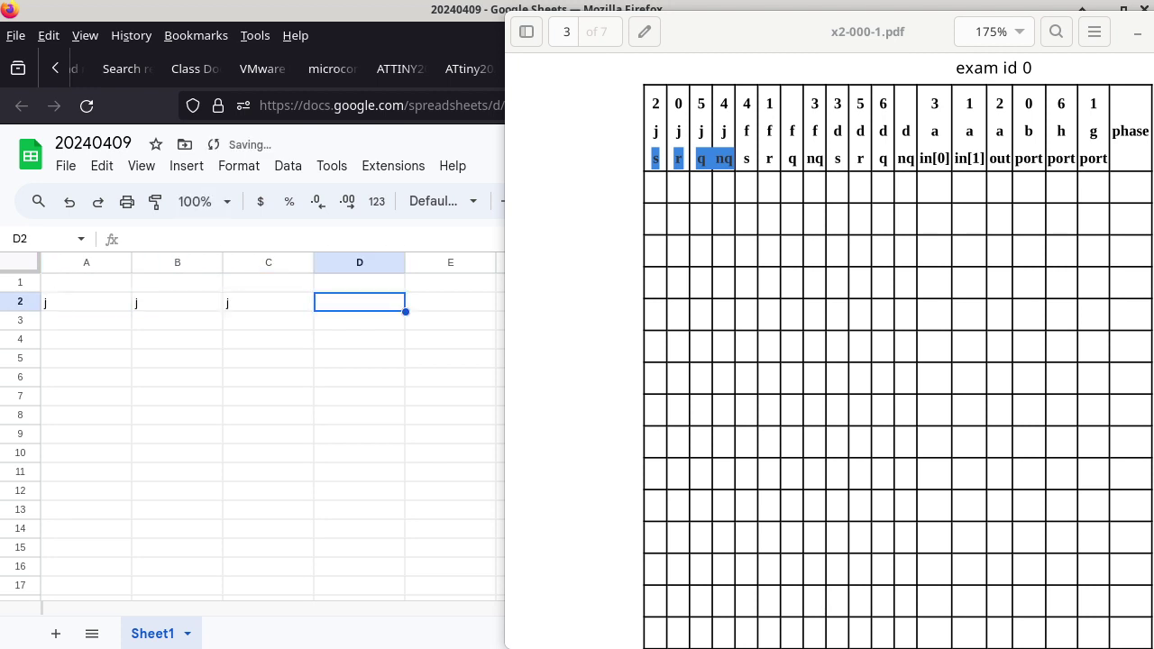
{"action": "type", "text": "j"}
{"action": "key", "text": "Return"}
Fill cells A3 through D3 with the labels s, r, q and nq.
{"action": "left_click", "coordinate": [87, 320]}
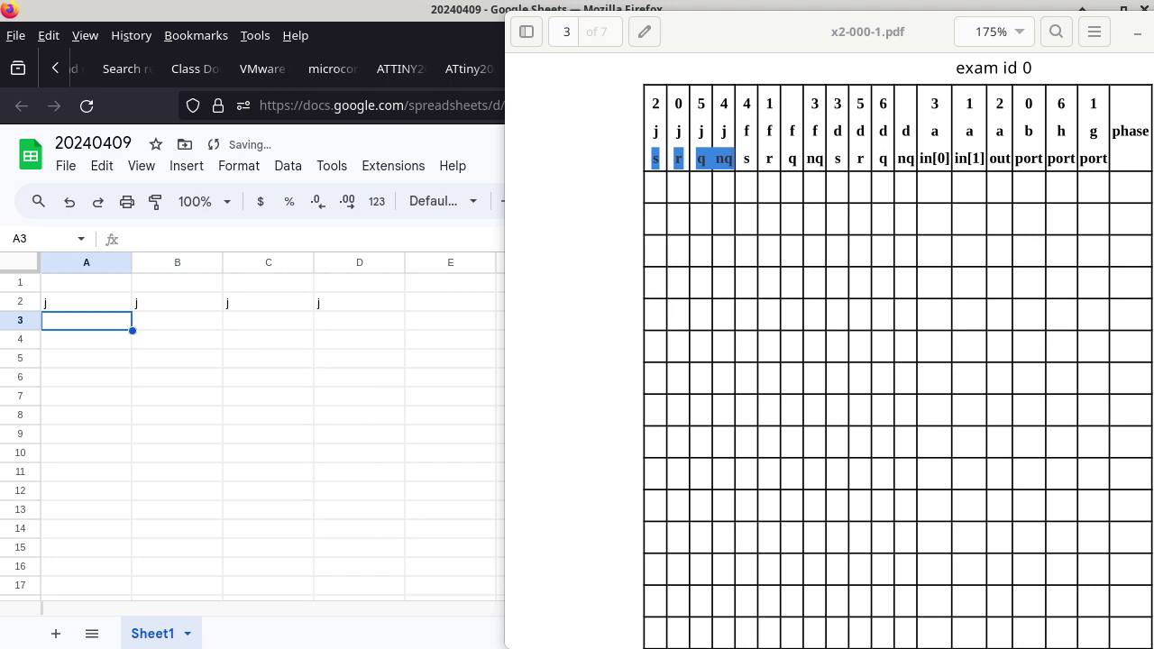
{"action": "type", "text": "s"}
{"action": "key", "text": "Tab"}
{"action": "type", "text": "r"}
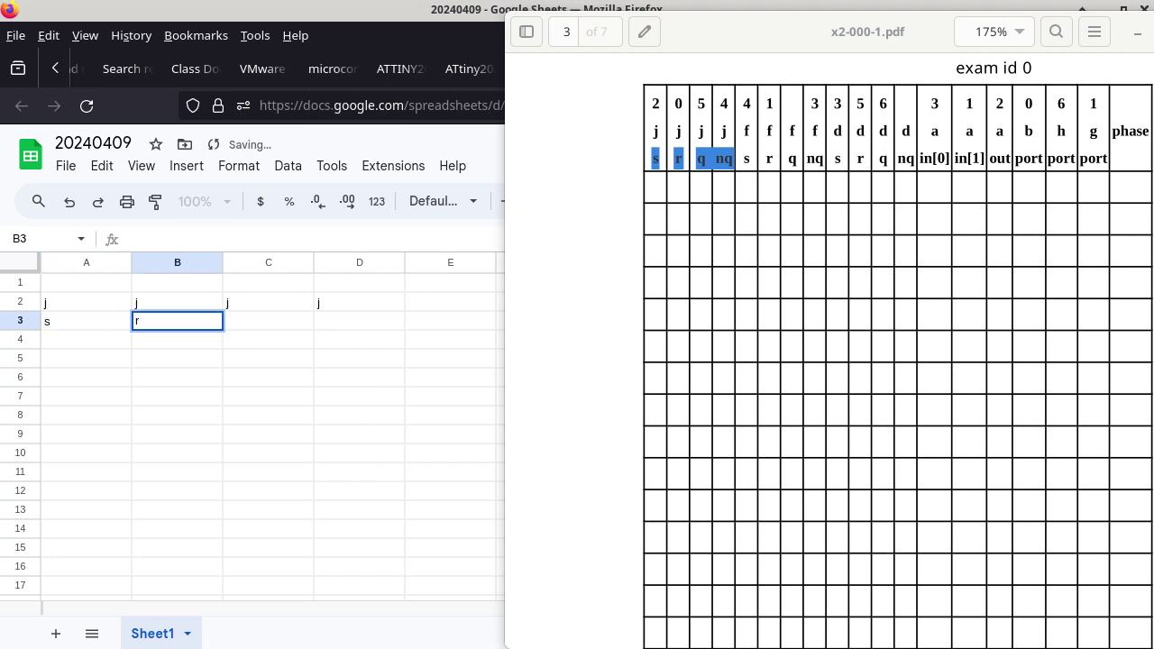
{"action": "key", "text": "Tab"}
{"action": "type", "text": "q"}
{"action": "key", "text": "Tab"}
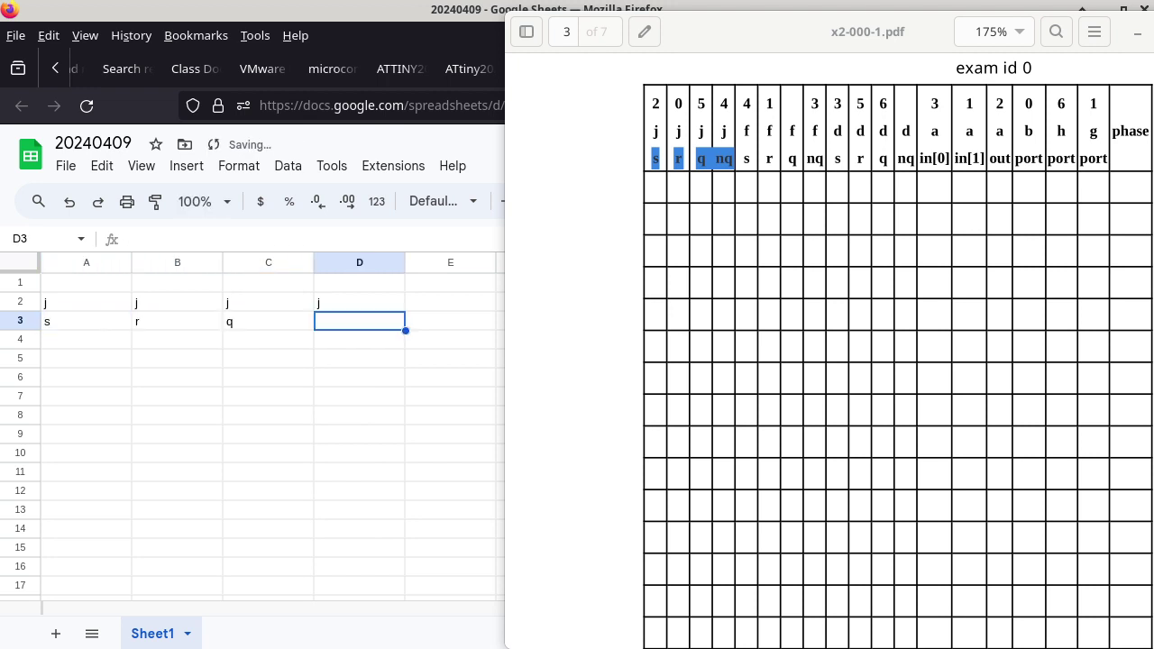
{"action": "type", "text": "nq"}
{"action": "key", "text": "Up"}
Enter the numbers 2, 0, 5 and 4 in cells A1 through D1.
{"action": "key", "text": "Up"}
{"action": "key", "text": "Home"}
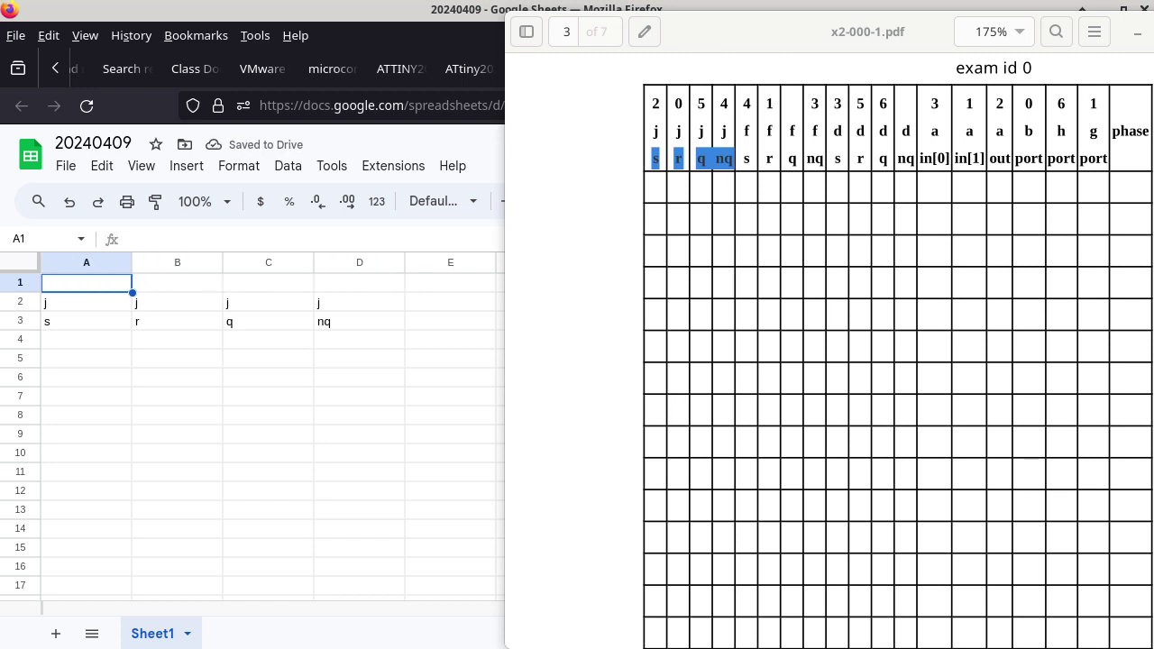
{"action": "type", "text": "2"}
{"action": "key", "text": "Tab"}
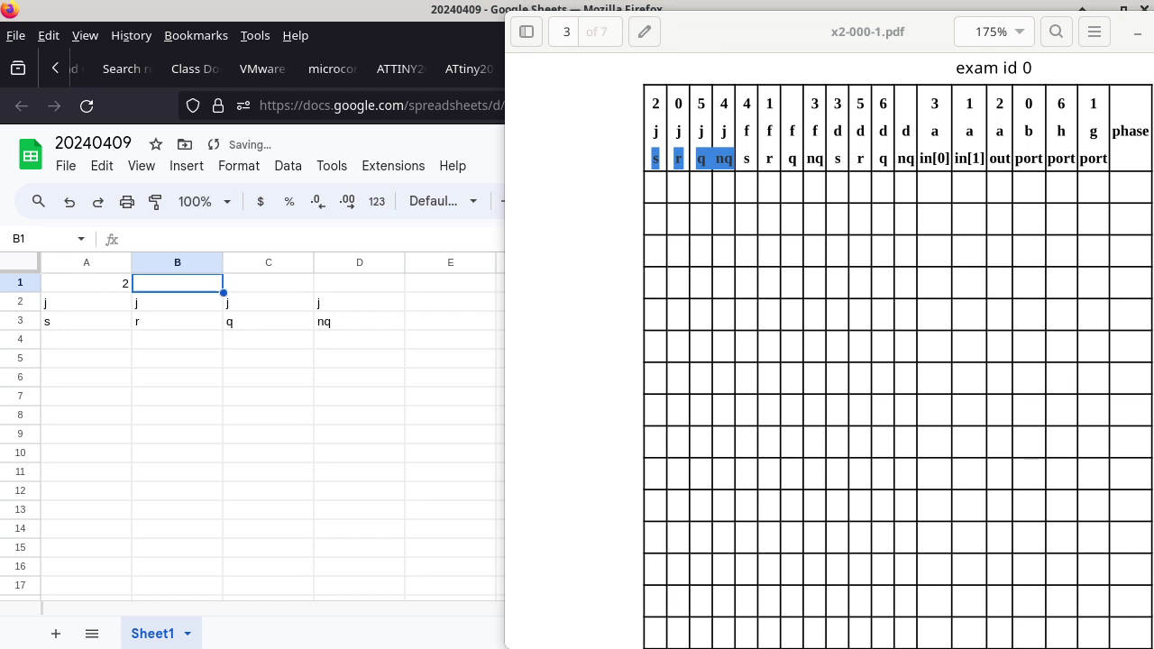
{"action": "type", "text": "0"}
{"action": "key", "text": "Tab"}
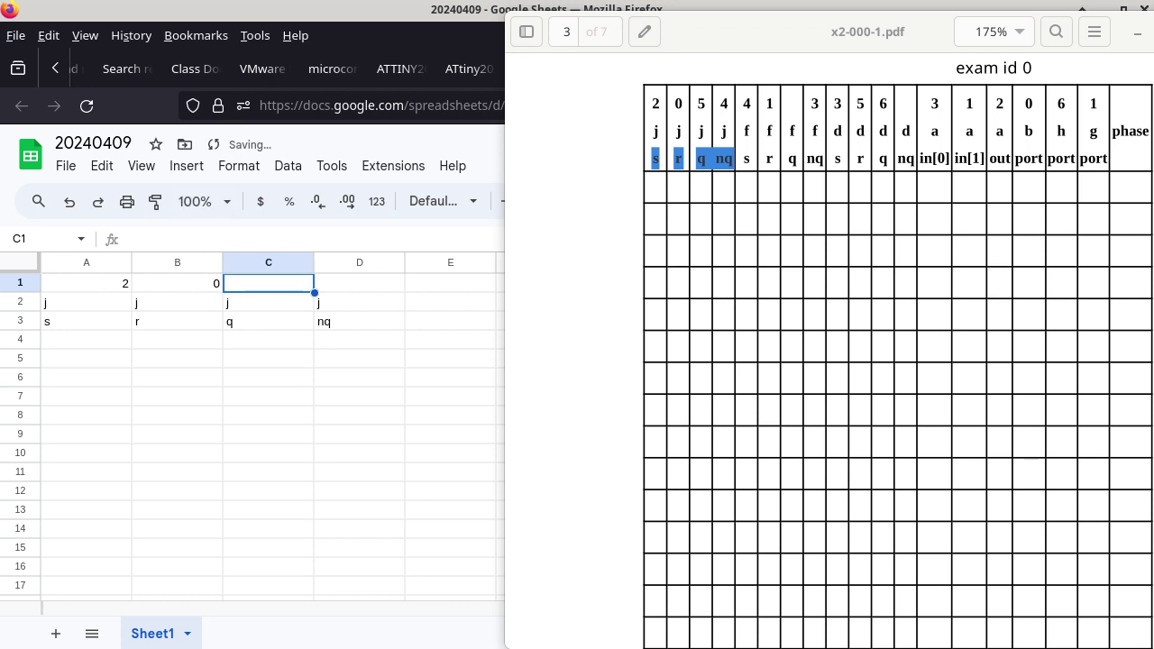
{"action": "type", "text": "5"}
{"action": "key", "text": "Tab"}
{"action": "type", "text": "4"}
{"action": "key", "text": "Down"}
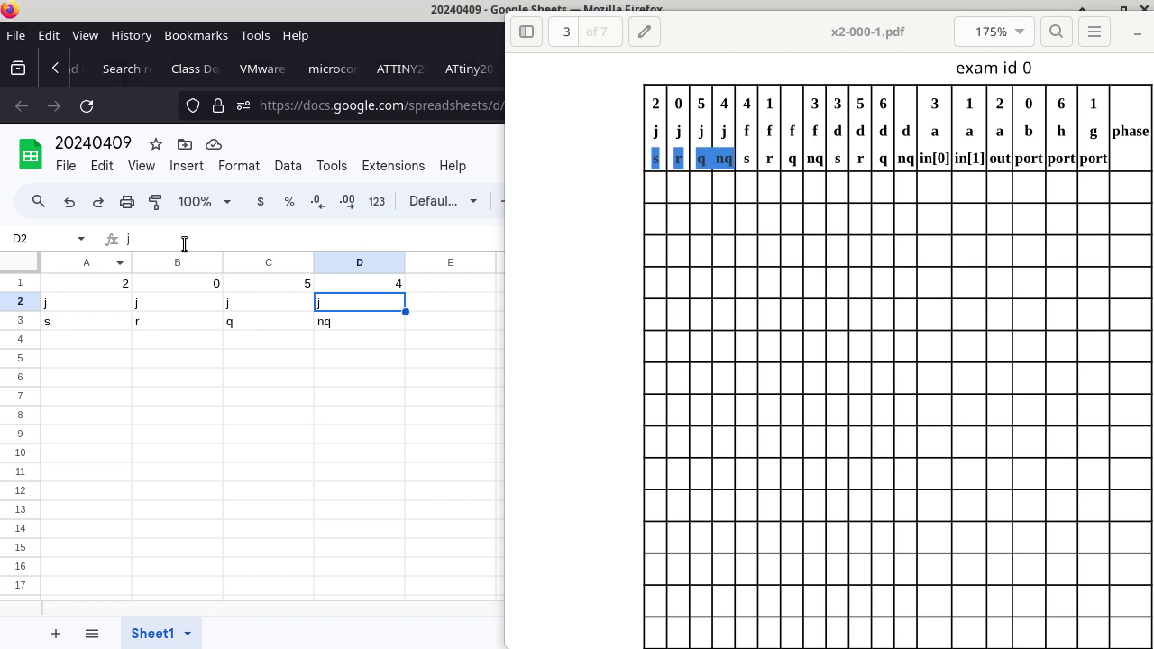
Narrow columns A through D together to an equal width that just fits their short labels.
{"action": "left_click", "coordinate": [77, 273]}
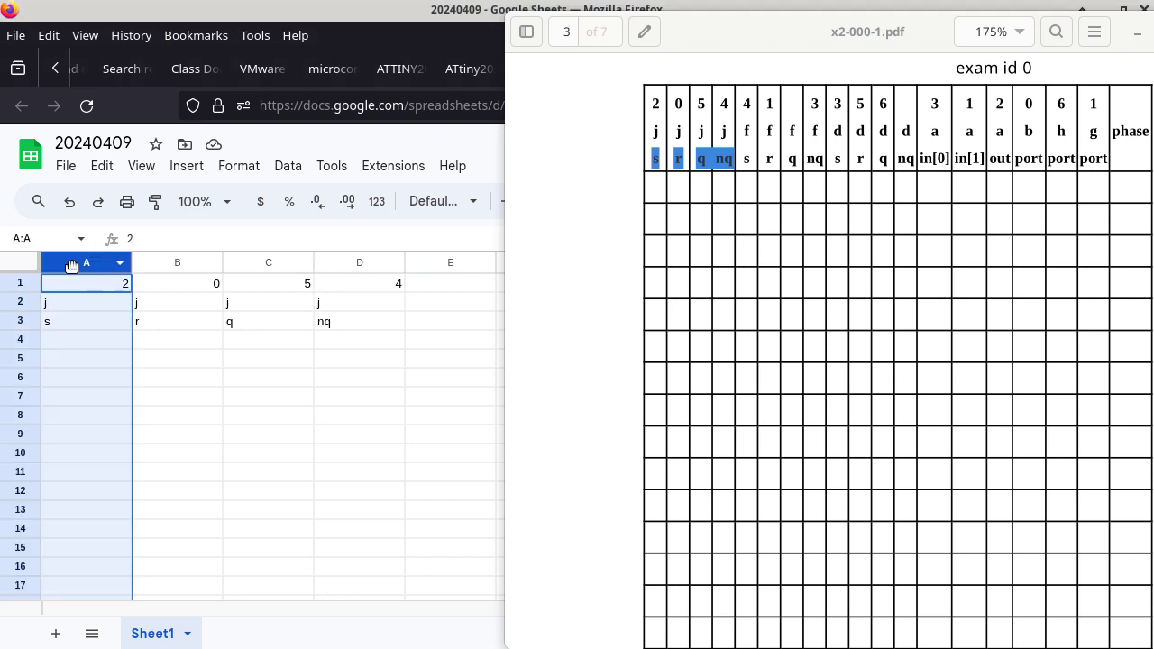
{"action": "left_click", "coordinate": [351, 263], "text": "shift"}
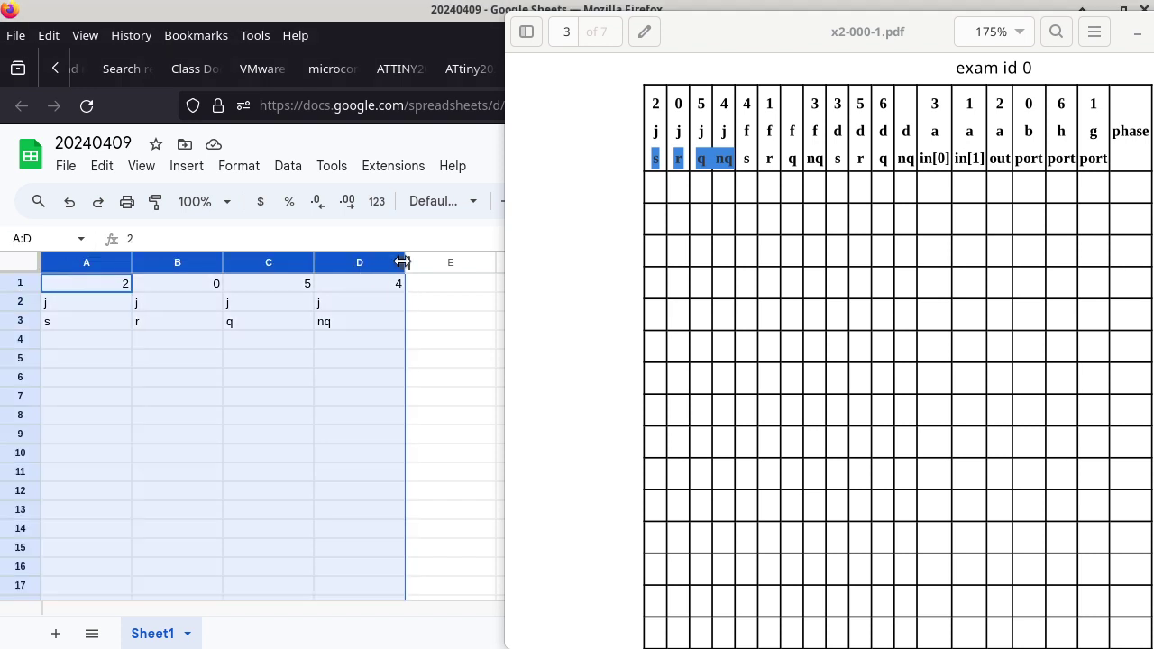
{"action": "left_click_drag", "start_coordinate": [402, 262], "coordinate": [343, 270]}
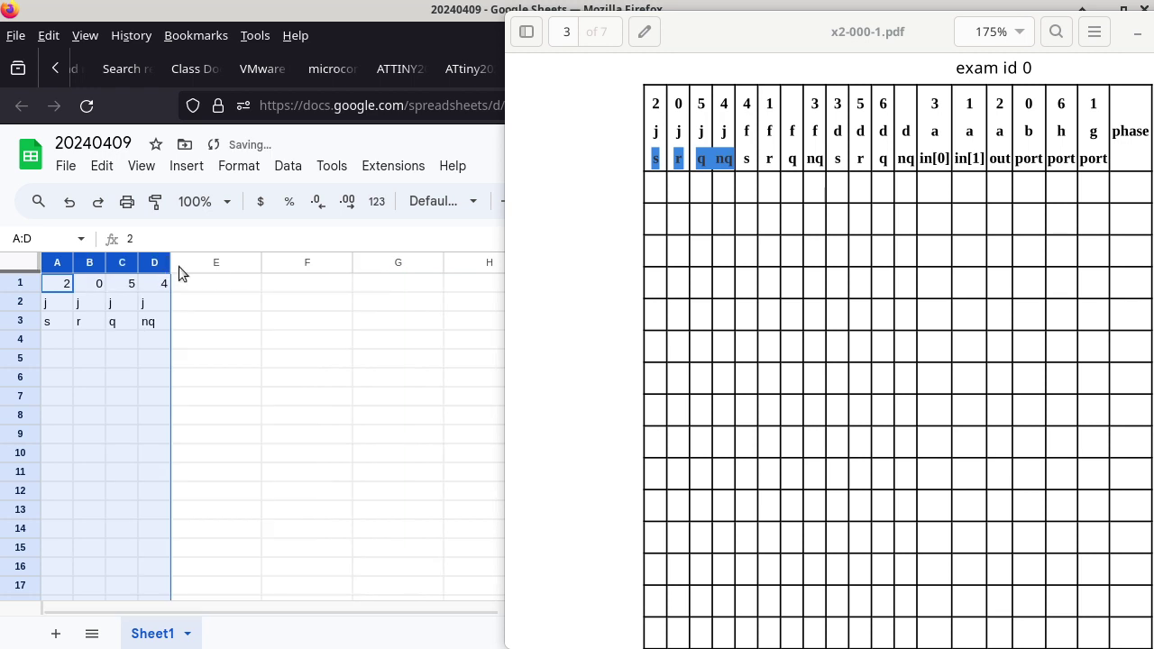
{"action": "left_click_drag", "start_coordinate": [171, 261], "coordinate": [166, 261]}
Enter 4 in E1, 1 in F1 and 3 in H1, leaving G1 blank as in the PDF header.
{"action": "left_click", "coordinate": [165, 282]}
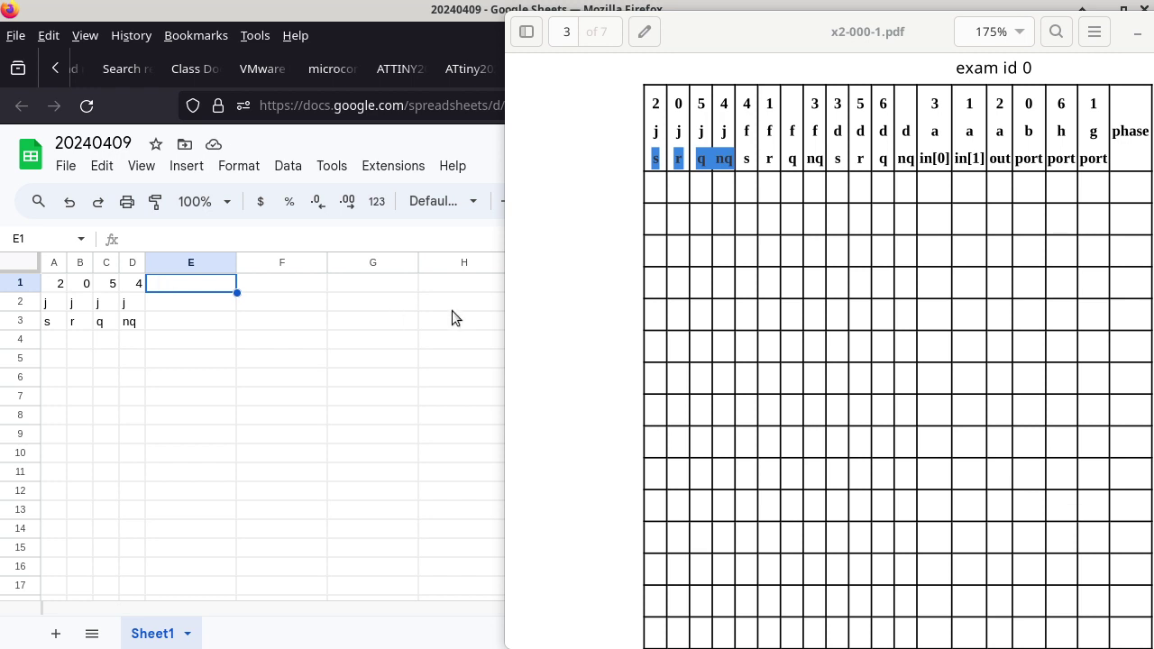
{"action": "left_click", "coordinate": [646, 237]}
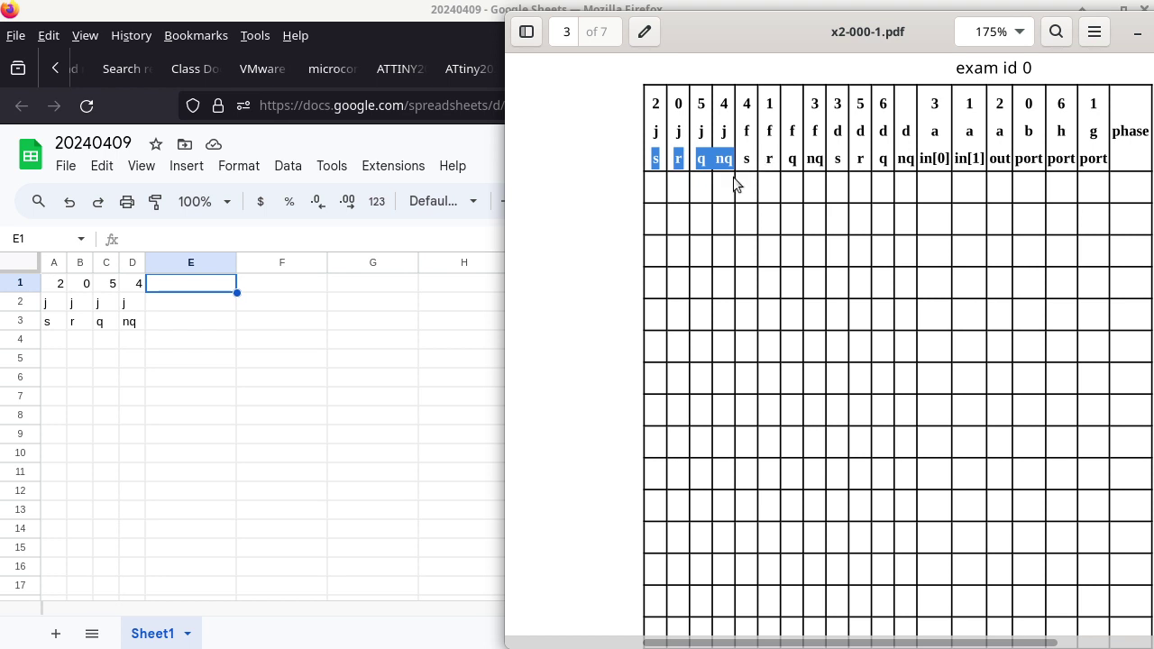
{"action": "left_click", "coordinate": [223, 279]}
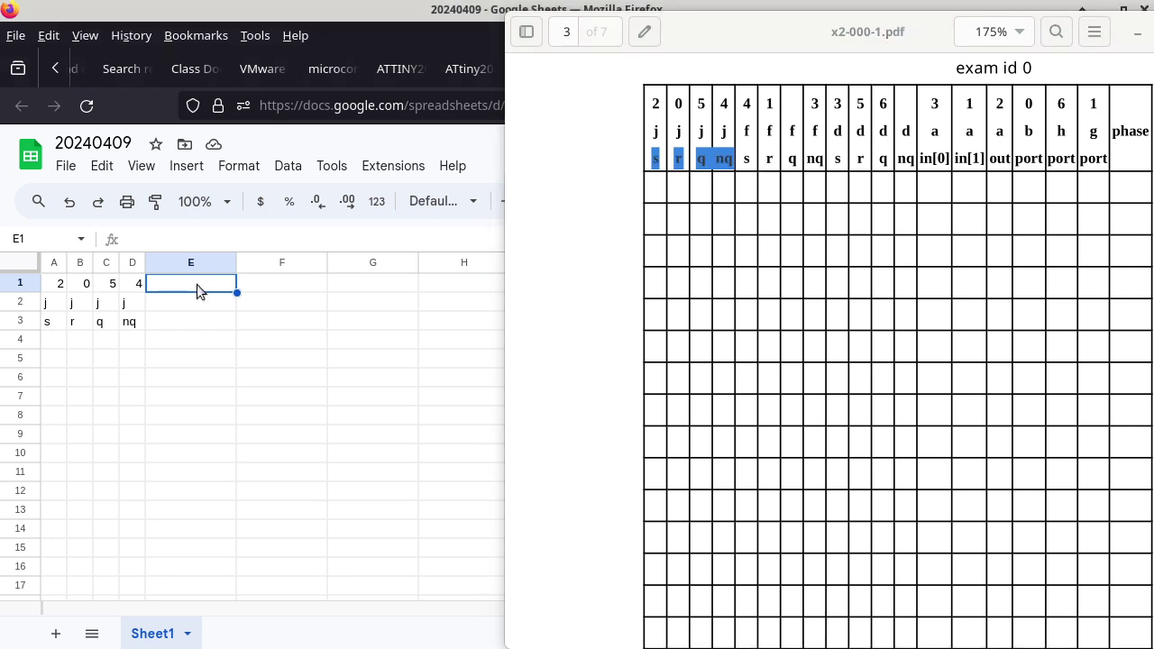
{"action": "type", "text": "4"}
{"action": "key", "text": "Tab"}
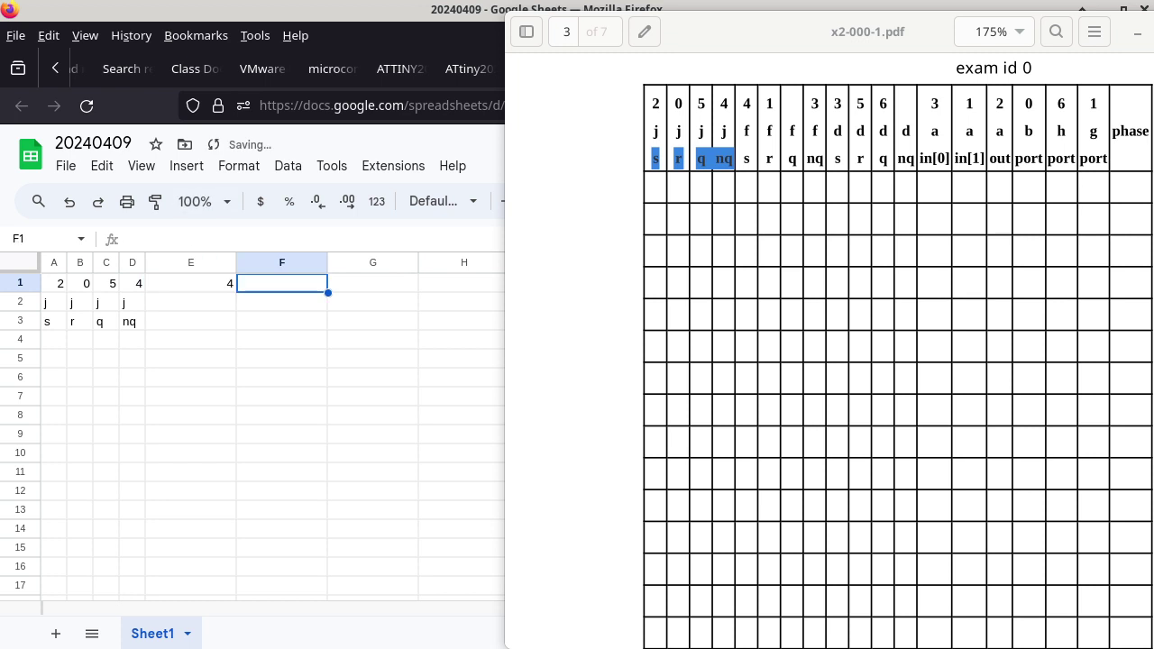
{"action": "type", "text": "1"}
{"action": "key", "text": "Tab"}
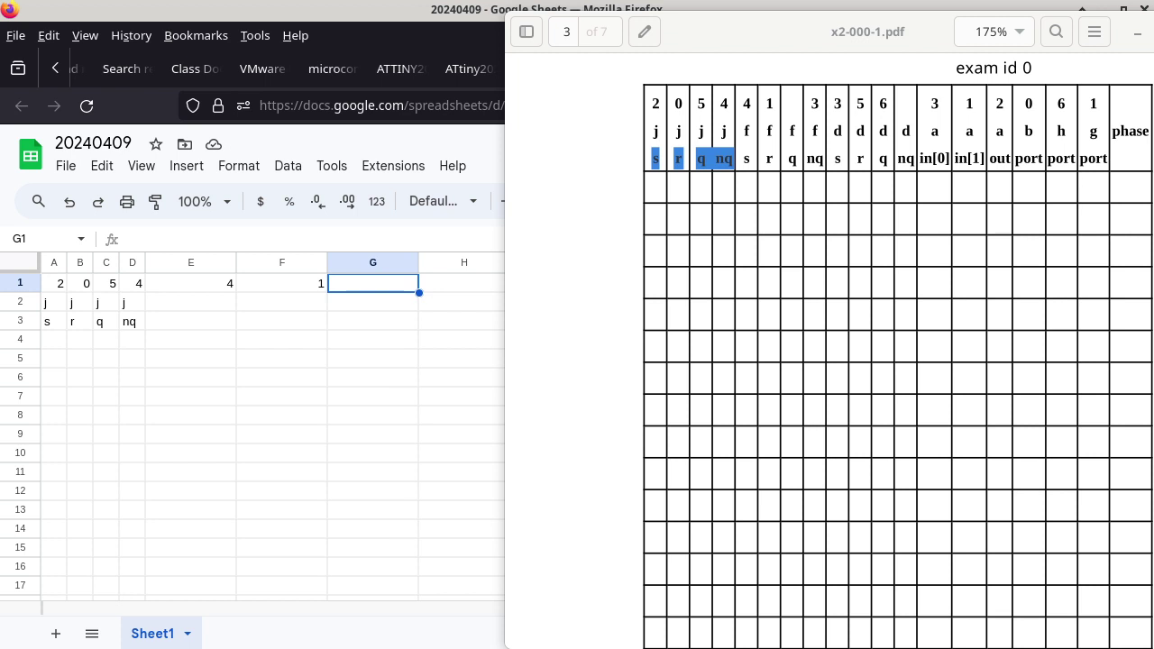
{"action": "key", "text": "Tab"}
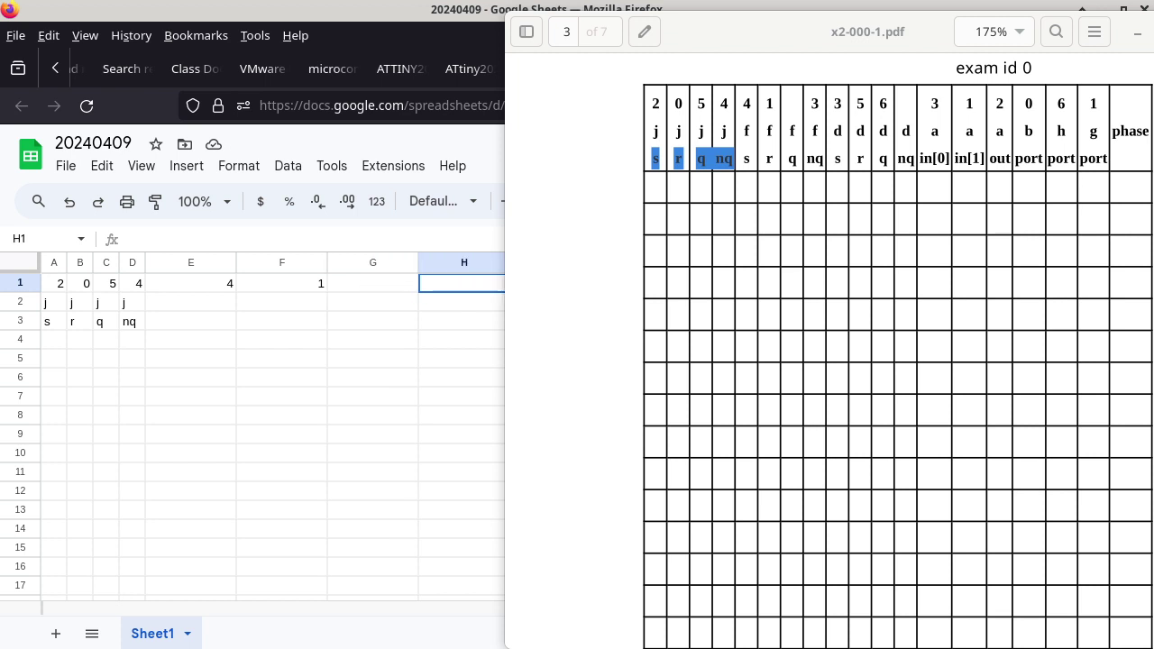
{"action": "type", "text": "3"}
{"action": "key", "text": "Return"}
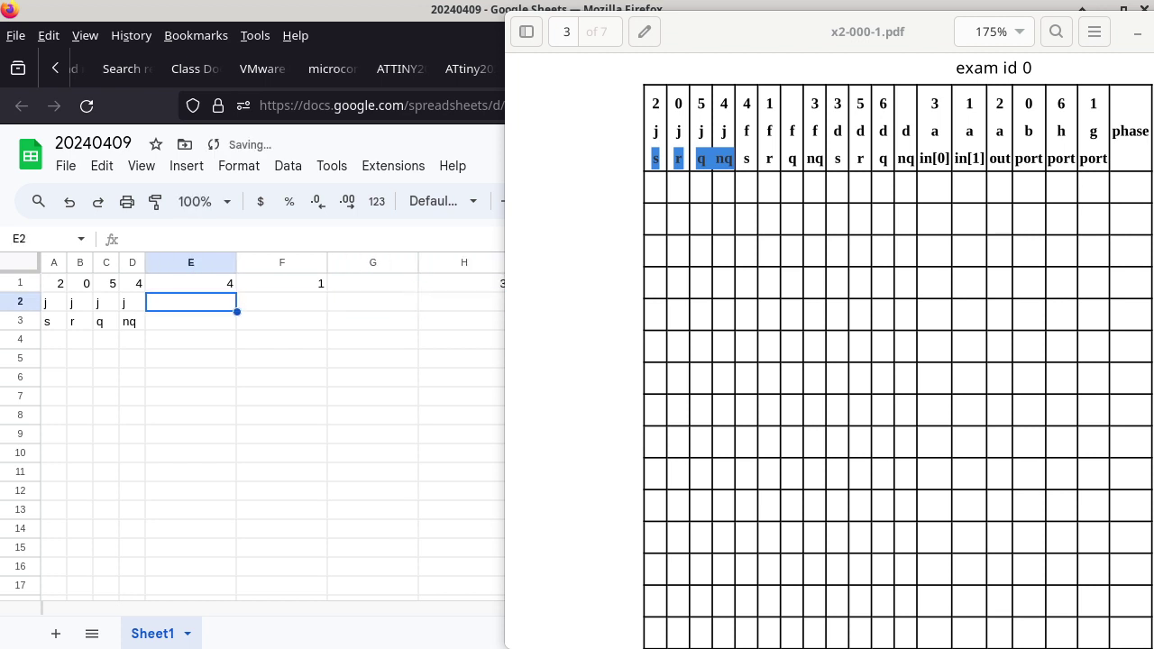
Enter f in each of cells E2 through H2.
{"action": "type", "text": "f"}
{"action": "key", "text": "Tab"}
{"action": "type", "text": "f"}
{"action": "key", "text": "Tab"}
{"action": "type", "text": "f"}
{"action": "key", "text": "Tab"}
{"action": "type", "text": "f"}
{"action": "key", "text": "Return"}
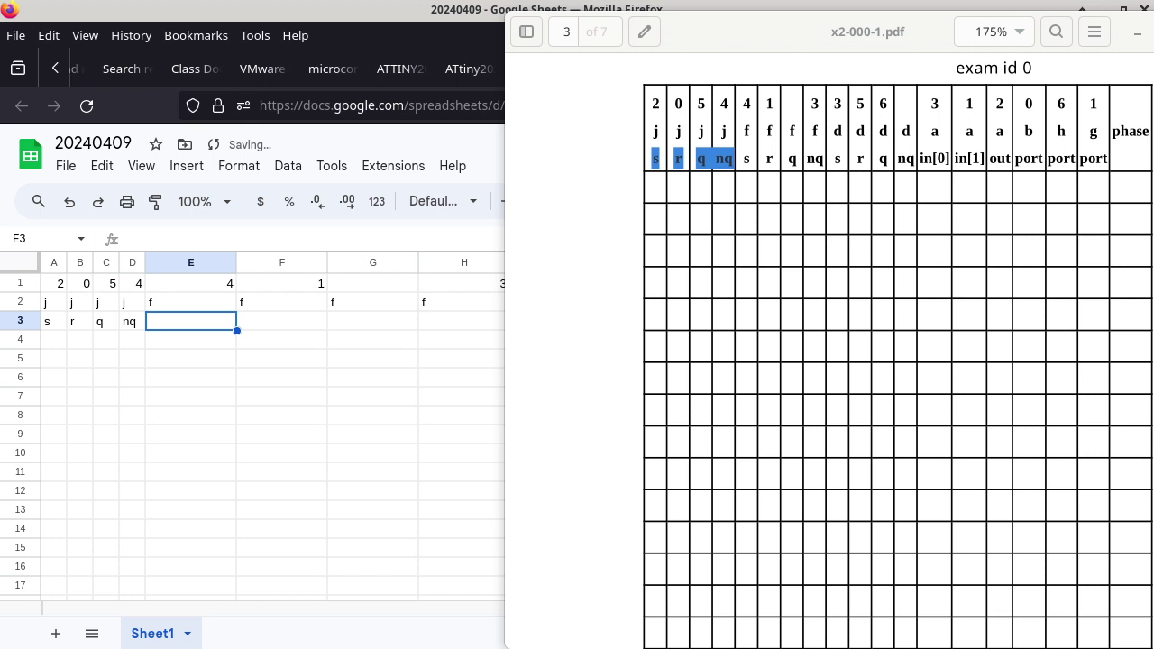
Fill cells E3 through H3 with the labels s, r, q and nq.
{"action": "type", "text": "s"}
{"action": "key", "text": "Tab"}
{"action": "type", "text": "r"}
{"action": "key", "text": "Tab"}
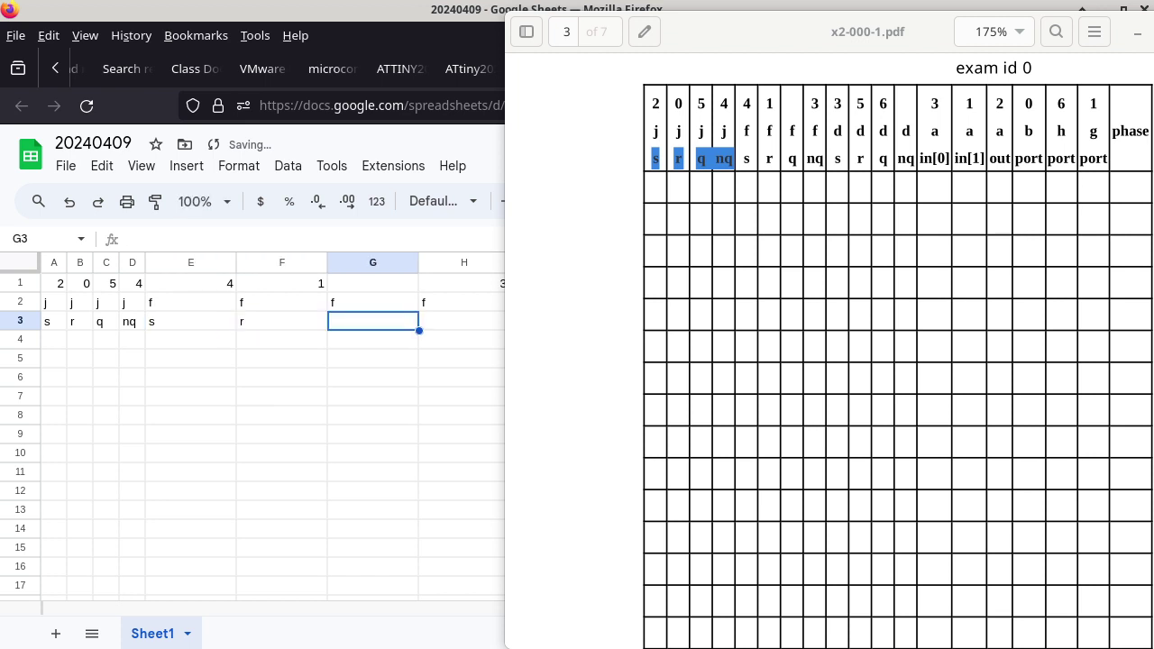
{"action": "type", "text": "q"}
{"action": "key", "text": "Tab"}
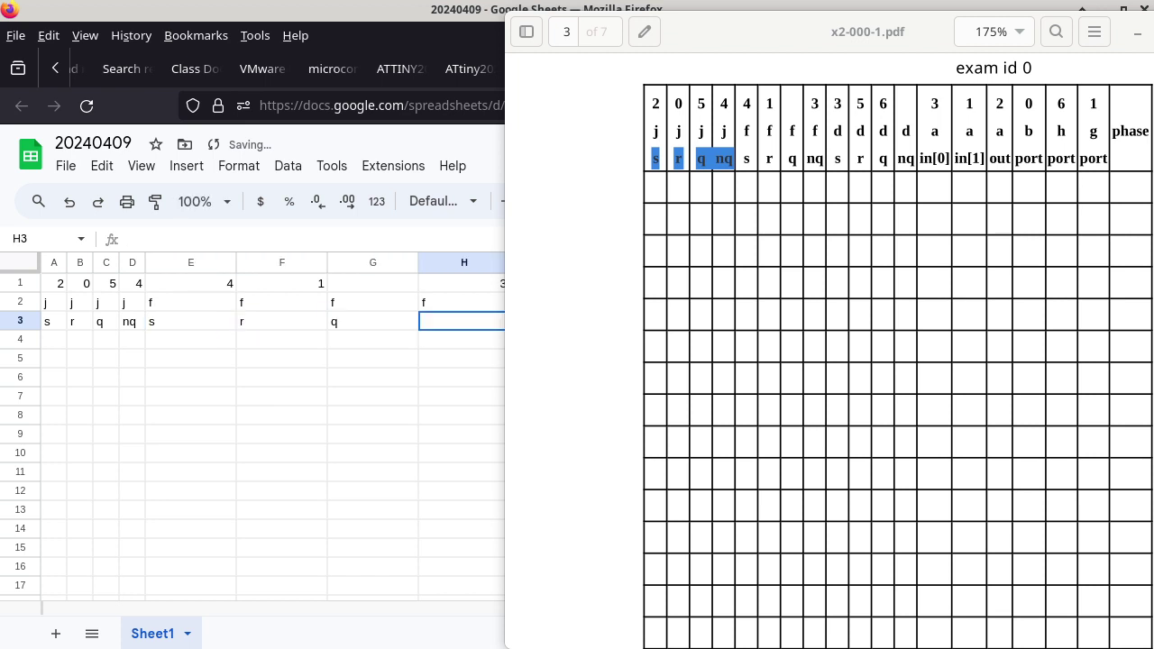
{"action": "type", "text": "nq"}
{"action": "key", "text": "Tab"}
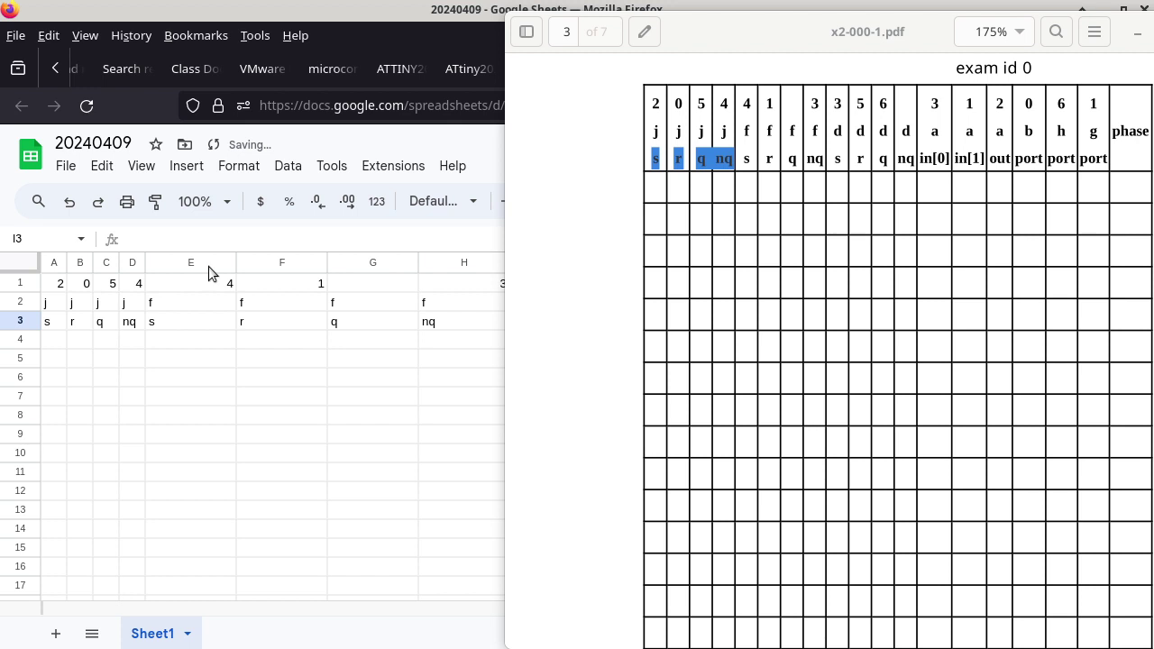
Move the PDF window aside and narrow columns E through H together to about the width of columns A through D.
{"action": "left_click", "coordinate": [682, 68]}
{"action": "left_click_drag", "start_coordinate": [694, 39], "coordinate": [925, 29]}
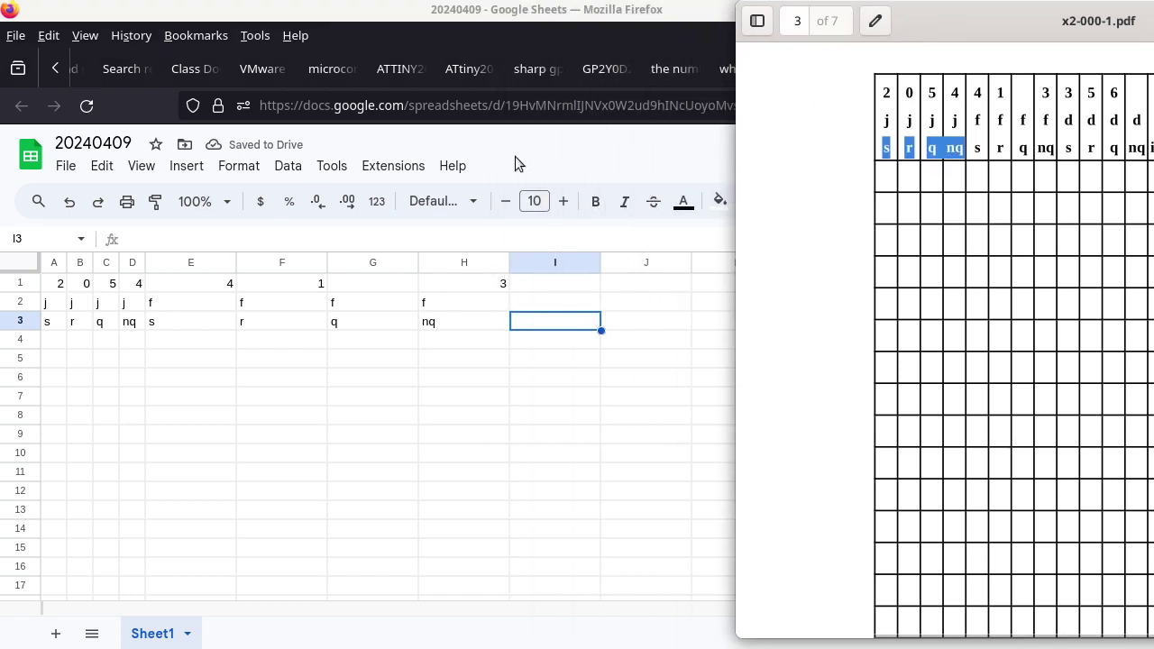
{"action": "left_click", "coordinate": [193, 262]}
{"action": "left_click", "coordinate": [451, 262], "text": "shift"}
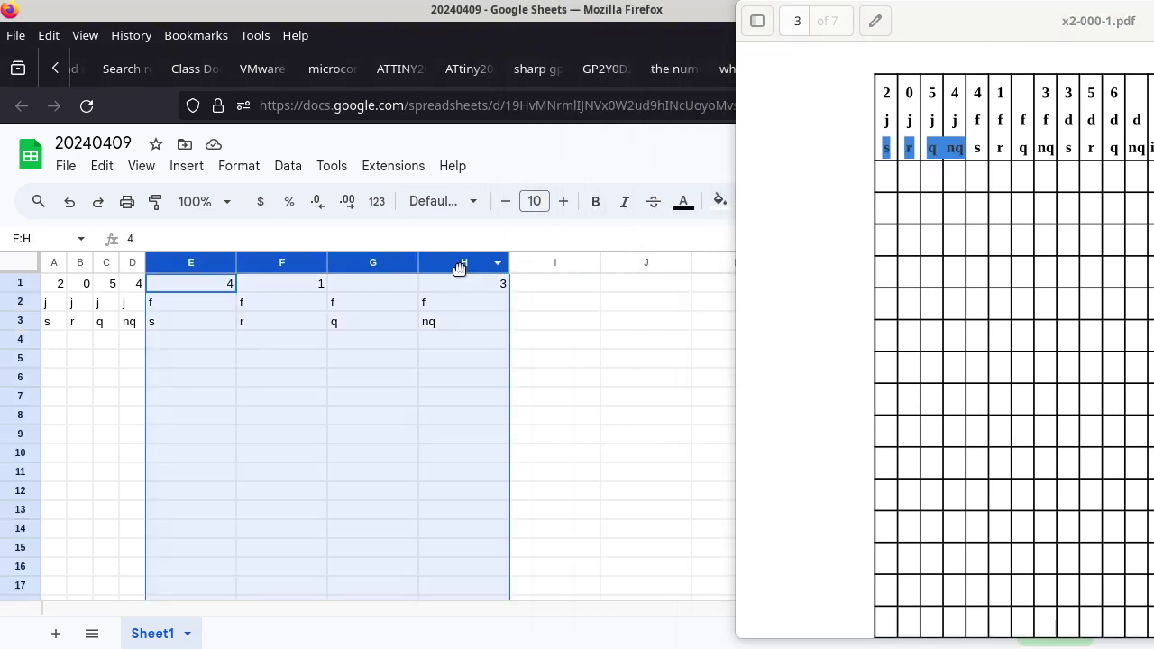
{"action": "left_click_drag", "start_coordinate": [509, 260], "coordinate": [442, 266]}
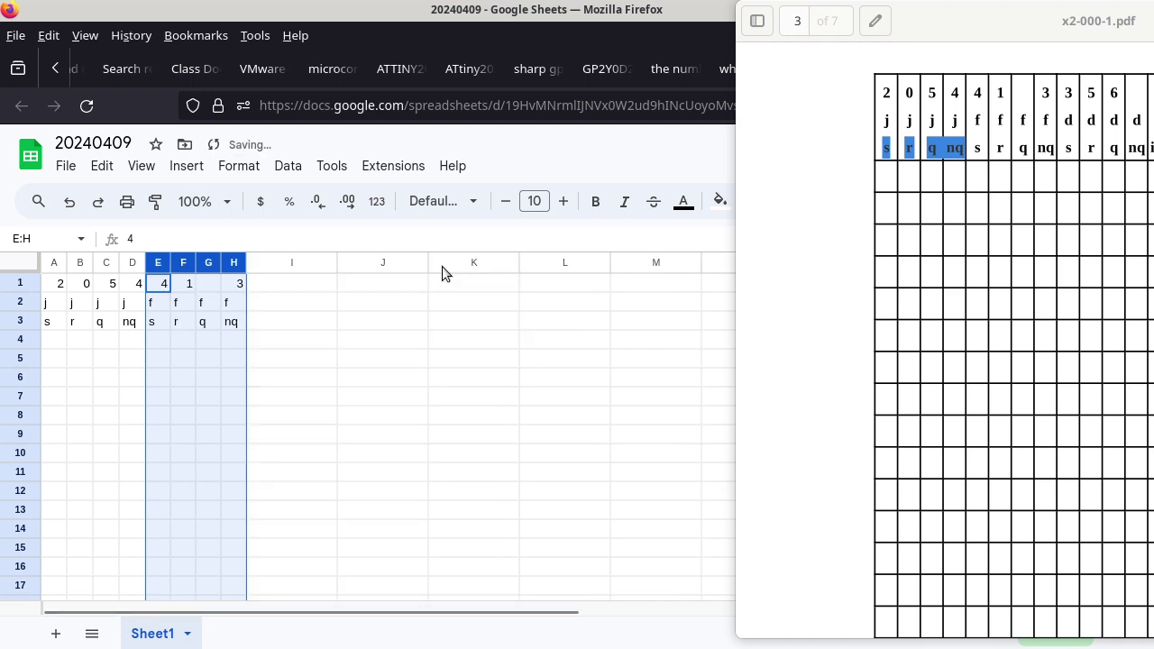
Enter d in each of cells I2 through L2 for the table's four d columns.
{"action": "left_click", "coordinate": [290, 301]}
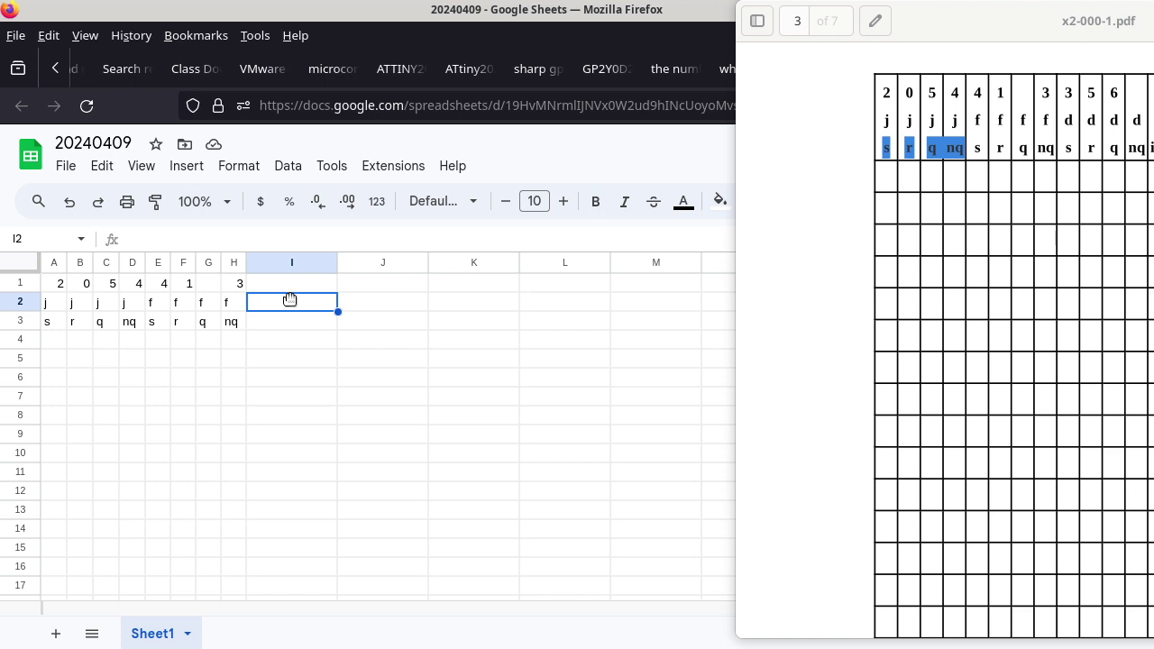
{"action": "left_click_drag", "start_coordinate": [1025, 35], "coordinate": [907, 37]}
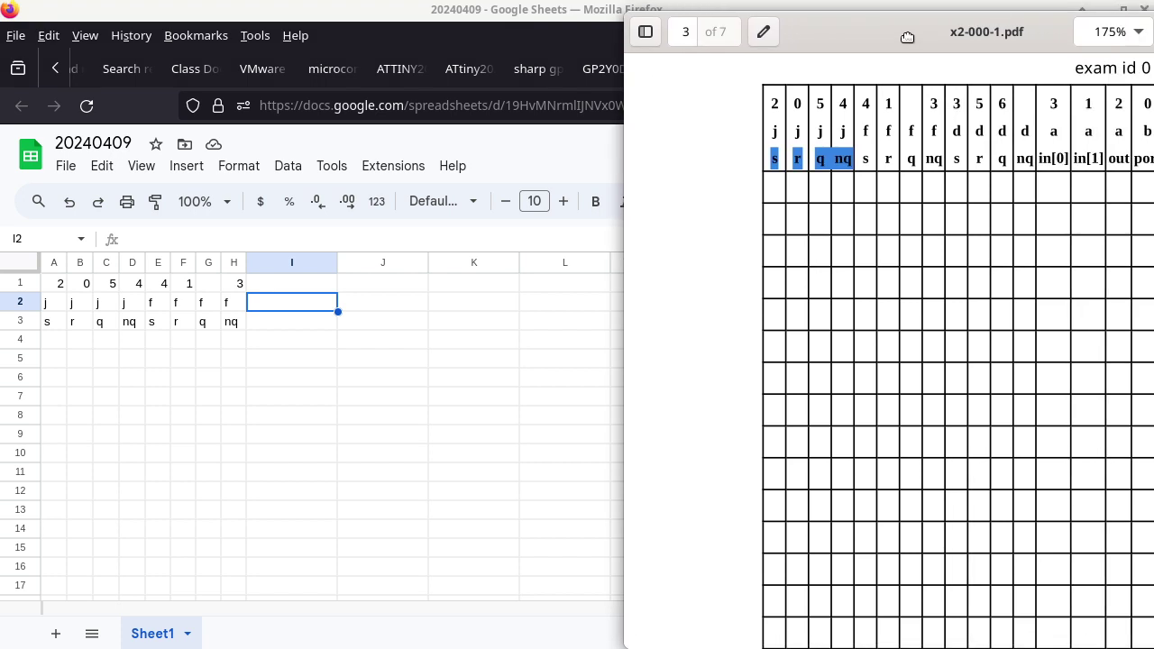
{"action": "middle_click", "coordinate": [896, 223]}
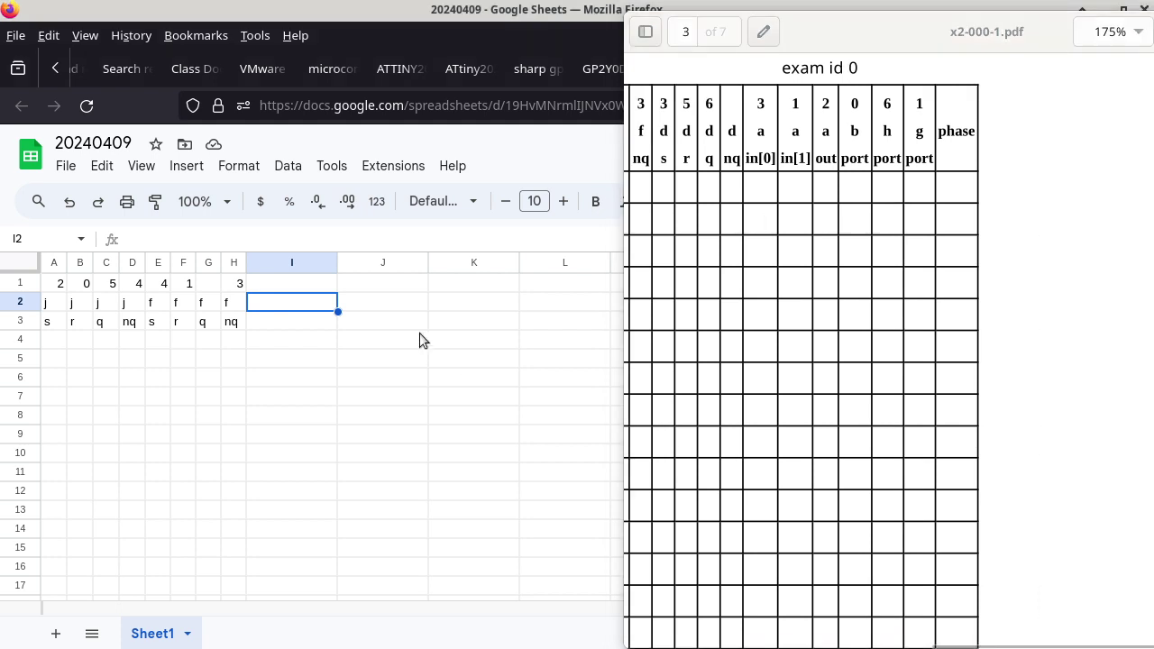
{"action": "left_click", "coordinate": [304, 288]}
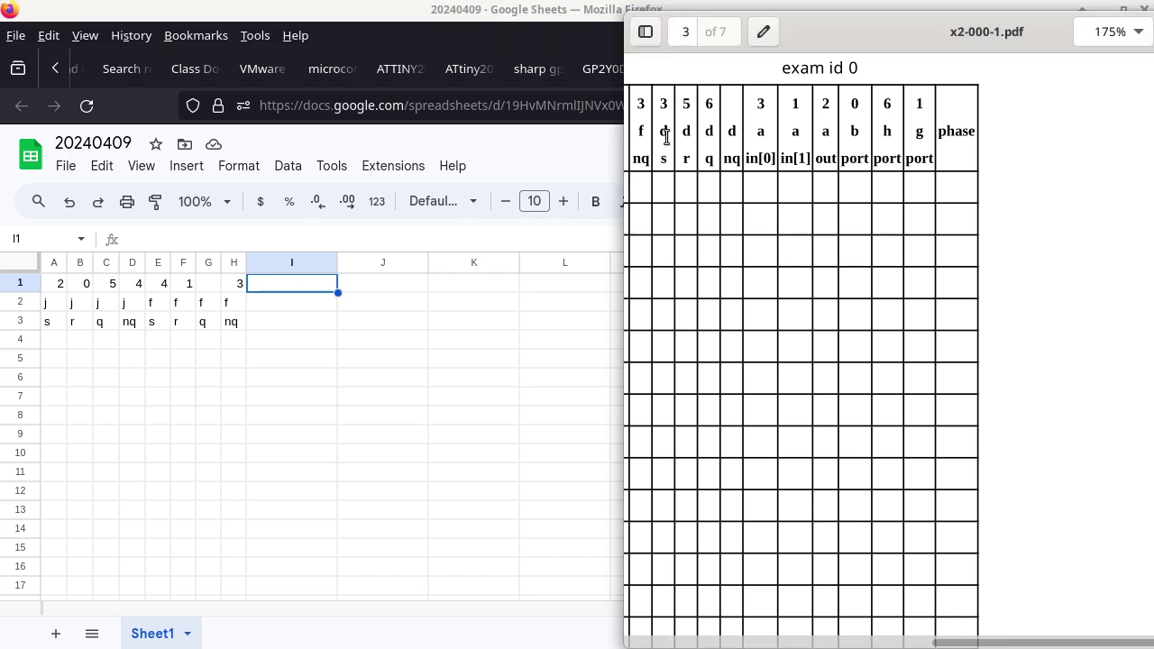
{"action": "left_click", "coordinate": [331, 293]}
{"action": "type", "text": "d"}
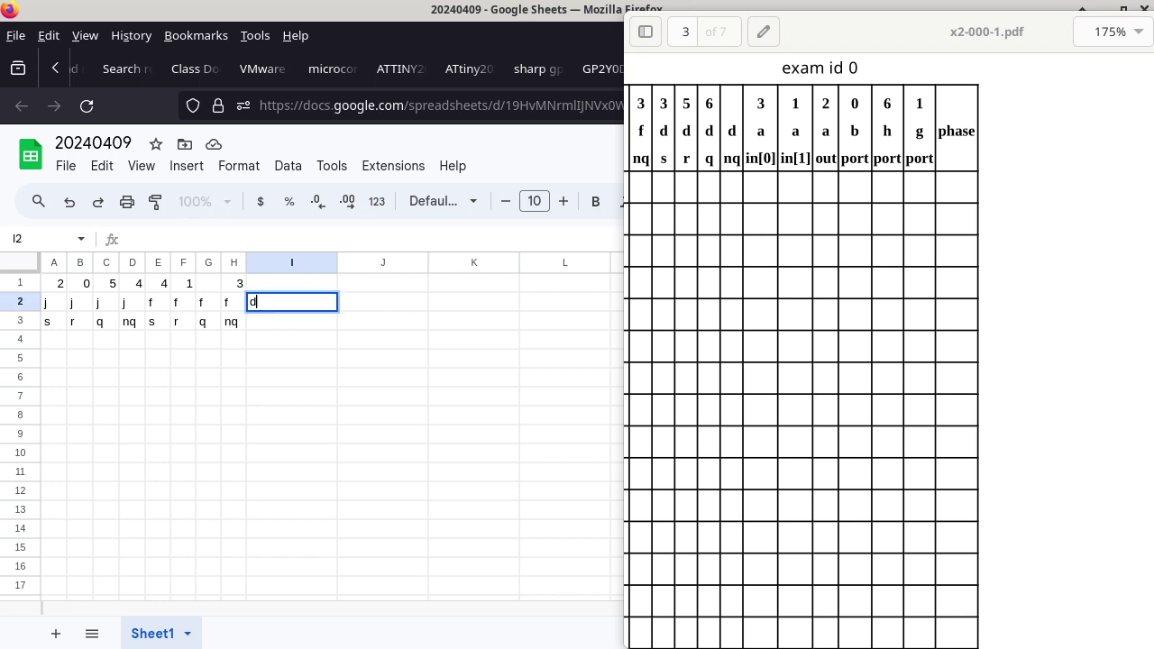
{"action": "key", "text": "Tab"}
{"action": "type", "text": "d"}
{"action": "key", "text": "Tab"}
{"action": "type", "text": "d"}
{"action": "key", "text": "Tab"}
{"action": "type", "text": "d"}
{"action": "key", "text": "Up"}
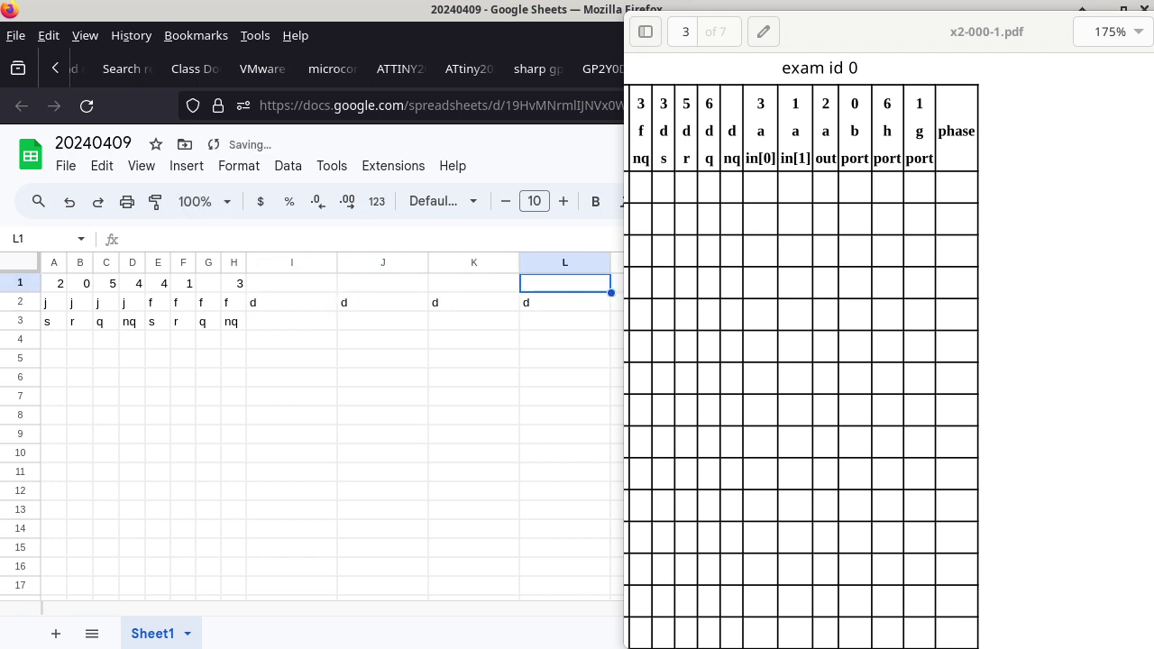
Copy the labels s, r, q and nq from cells E3 through H3 into cells I3 through L3.
{"action": "key", "text": "Down"}
{"action": "key", "text": "Down"}
{"action": "key", "text": "Left"}
{"action": "key", "text": "Left"}
{"action": "key", "text": "Left"}
{"action": "key", "text": "Left"}
{"action": "key", "text": "Left"}
{"action": "key", "text": "Left"}
{"action": "key", "text": "Left"}
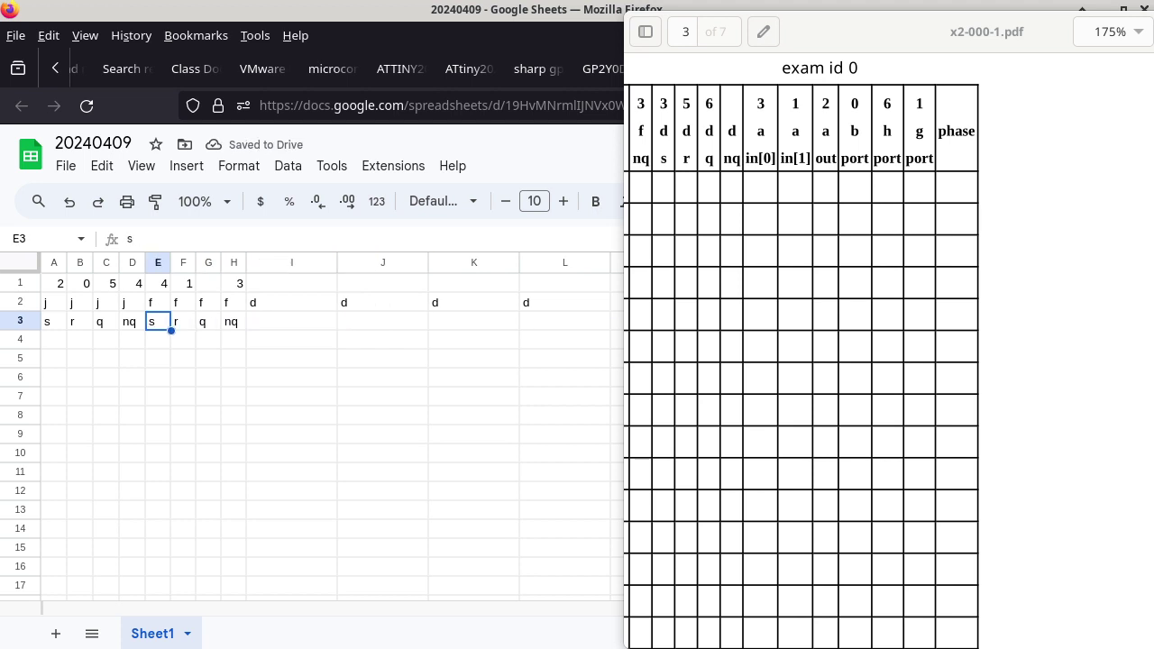
{"action": "key", "text": "shift+Right"}
{"action": "key", "text": "shift+Right"}
{"action": "key", "text": "shift+Right"}
{"action": "key", "text": "ctrl+c"}
{"action": "key", "text": "Right"}
{"action": "key", "text": "Right"}
{"action": "key", "text": "Right"}
{"action": "key", "text": "Right"}
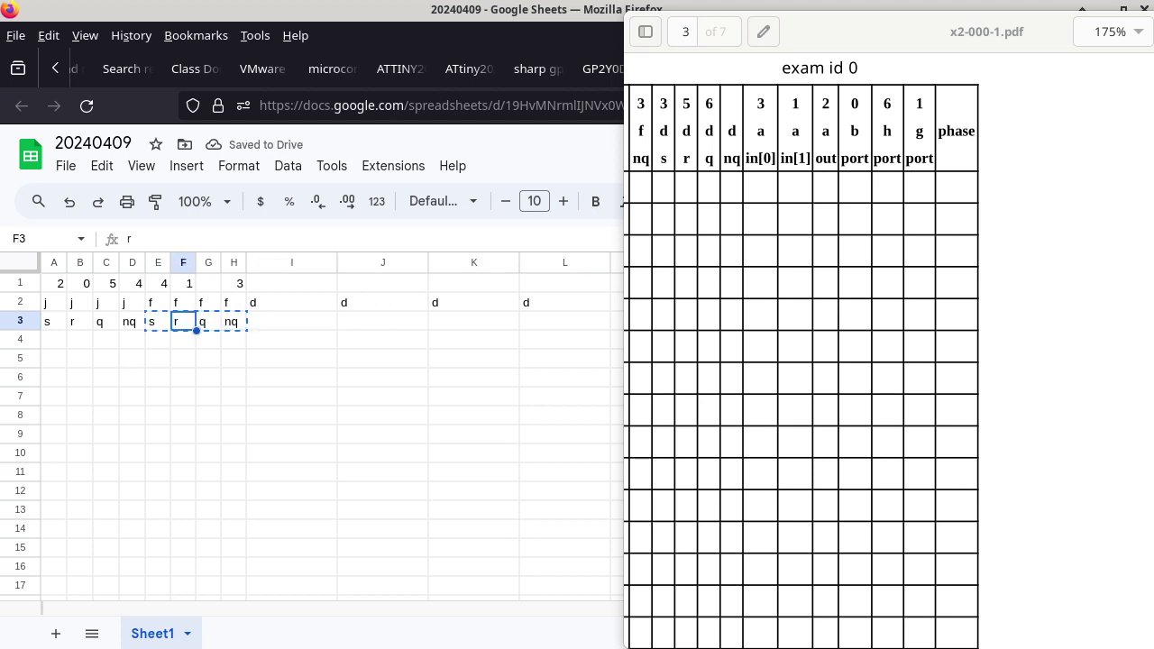
{"action": "key", "text": "ctrl+v"}
Enter the numbers 3, 5 and 6 in cells I1 through K1, leaving L1 blank.
{"action": "key", "text": "Up"}
{"action": "key", "text": "Up"}
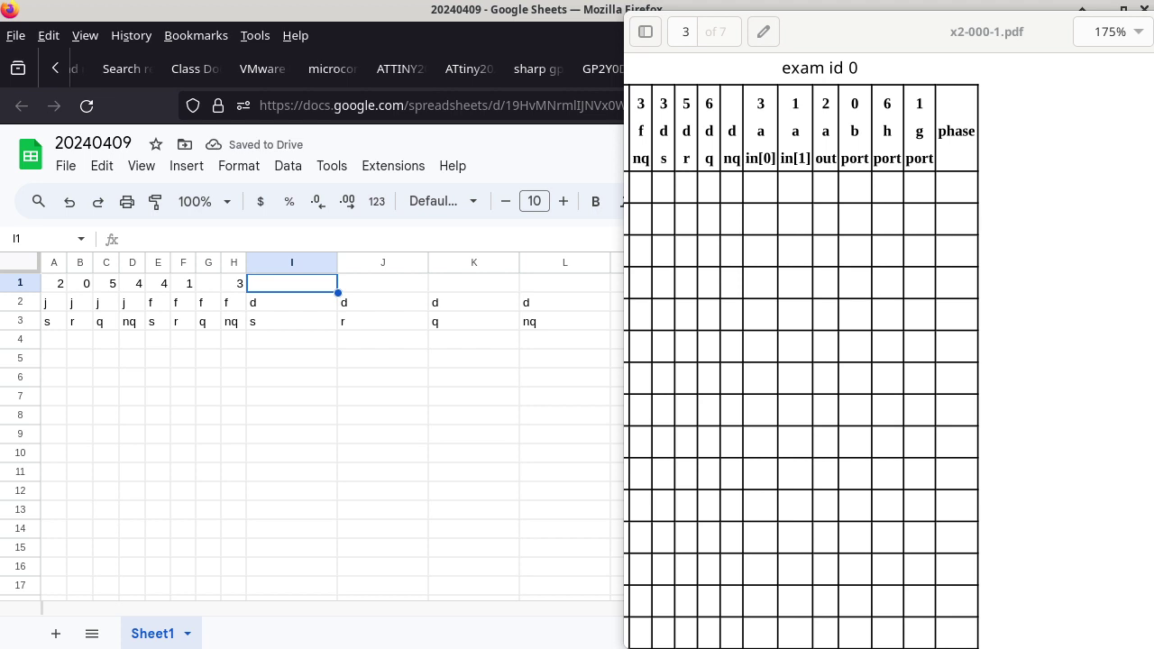
{"action": "type", "text": "3"}
{"action": "key", "text": "Tab"}
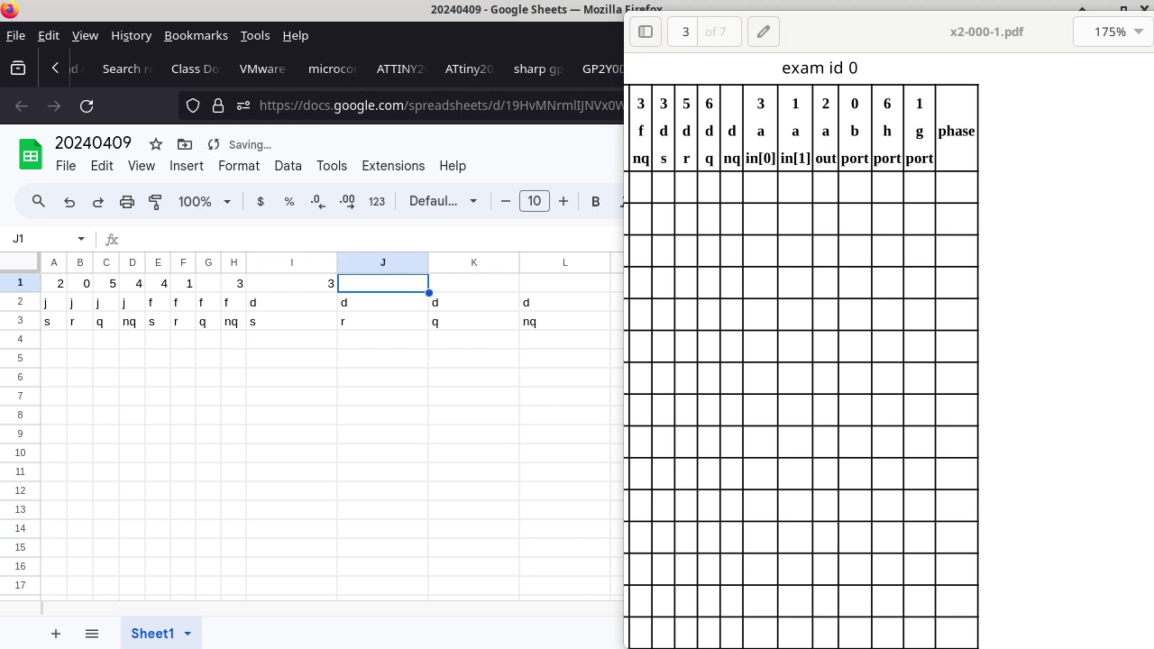
{"action": "type", "text": "5"}
{"action": "key", "text": "Tab"}
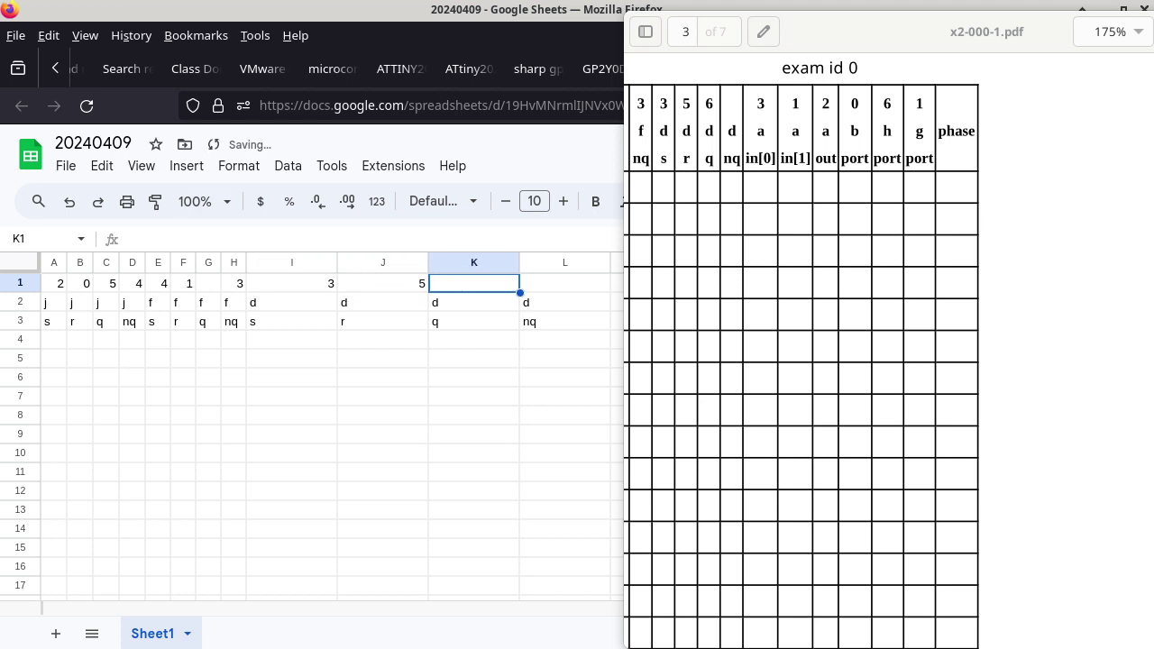
{"action": "type", "text": "6"}
{"action": "key", "text": "Tab"}
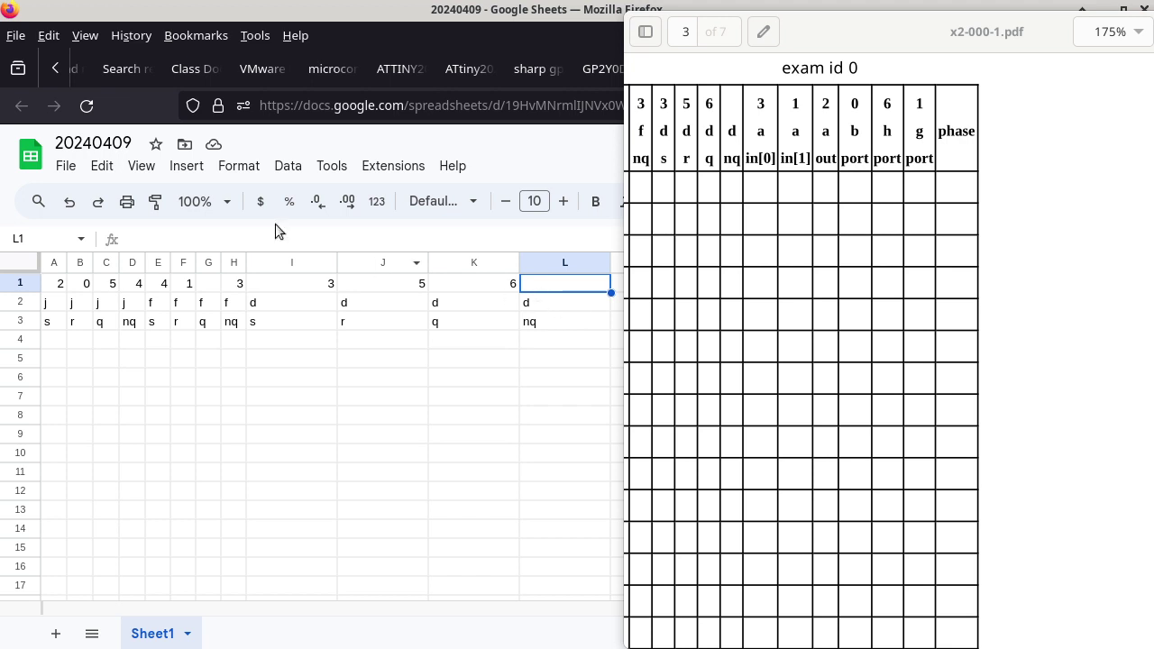
Narrow columns I through L together to about the width of columns A through H.
{"action": "left_click", "coordinate": [278, 262]}
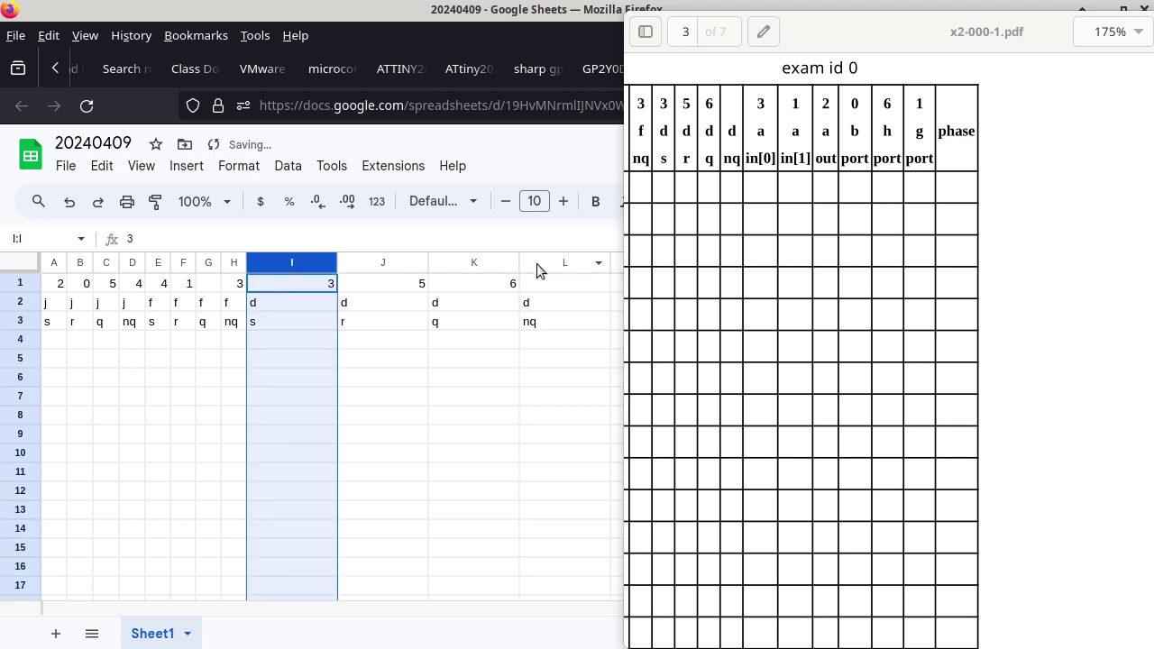
{"action": "left_click", "coordinate": [539, 263], "text": "shift"}
{"action": "left_click_drag", "start_coordinate": [611, 261], "coordinate": [544, 262]}
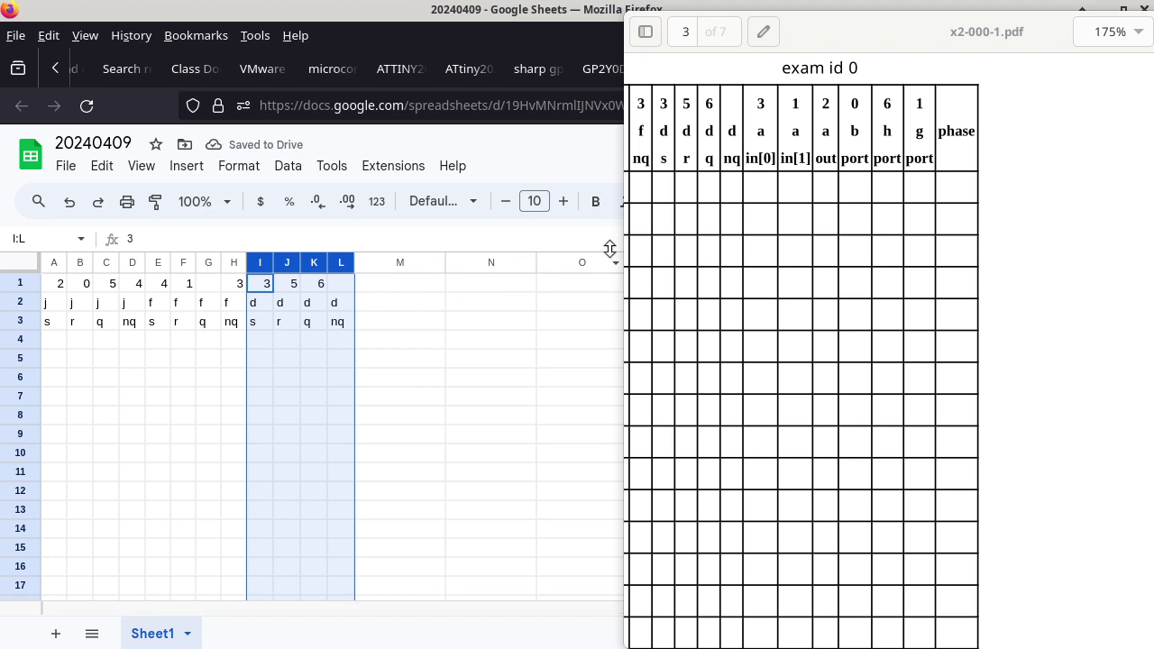
Enter a in each of cells M2 through O2 for the table's three a columns.
{"action": "left_click", "coordinate": [668, 214]}
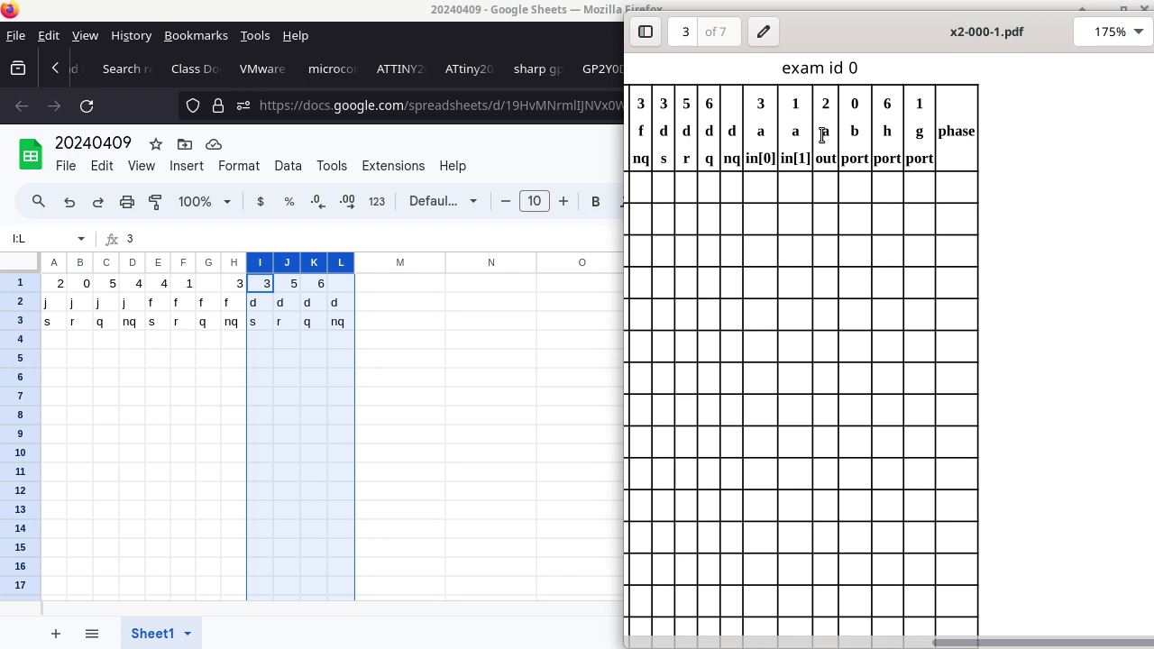
{"action": "left_click", "coordinate": [402, 305]}
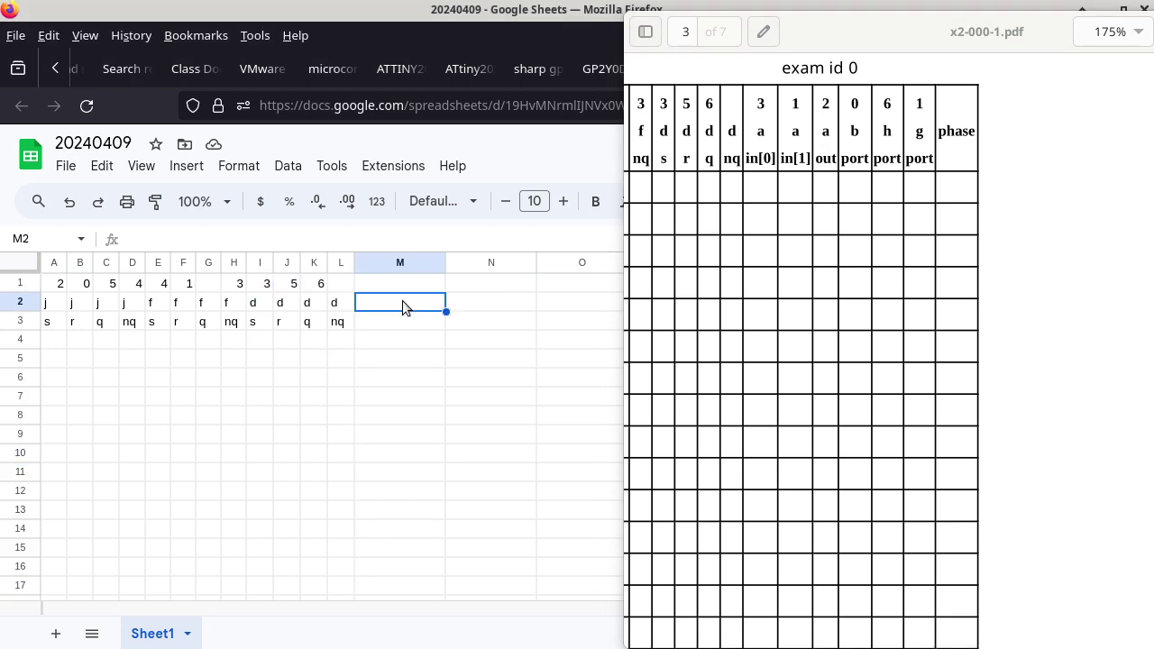
{"action": "type", "text": "a"}
{"action": "key", "text": "Tab"}
{"action": "type", "text": "a"}
{"action": "key", "text": "Tab"}
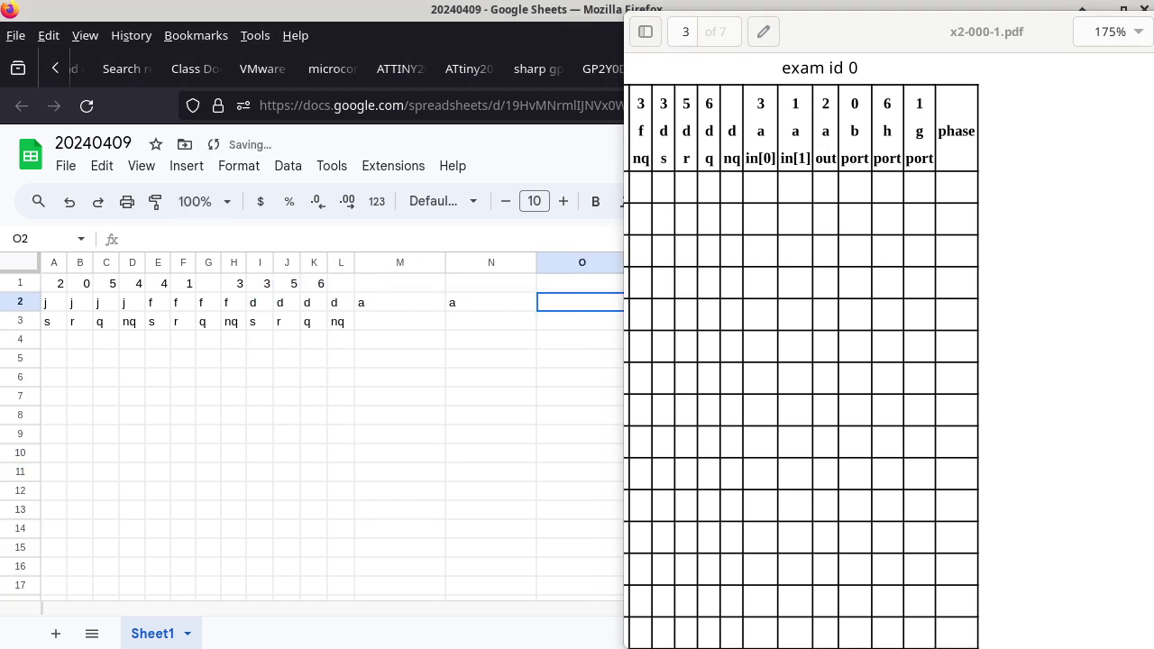
{"action": "type", "text": "a"}
{"action": "key", "text": "Return"}
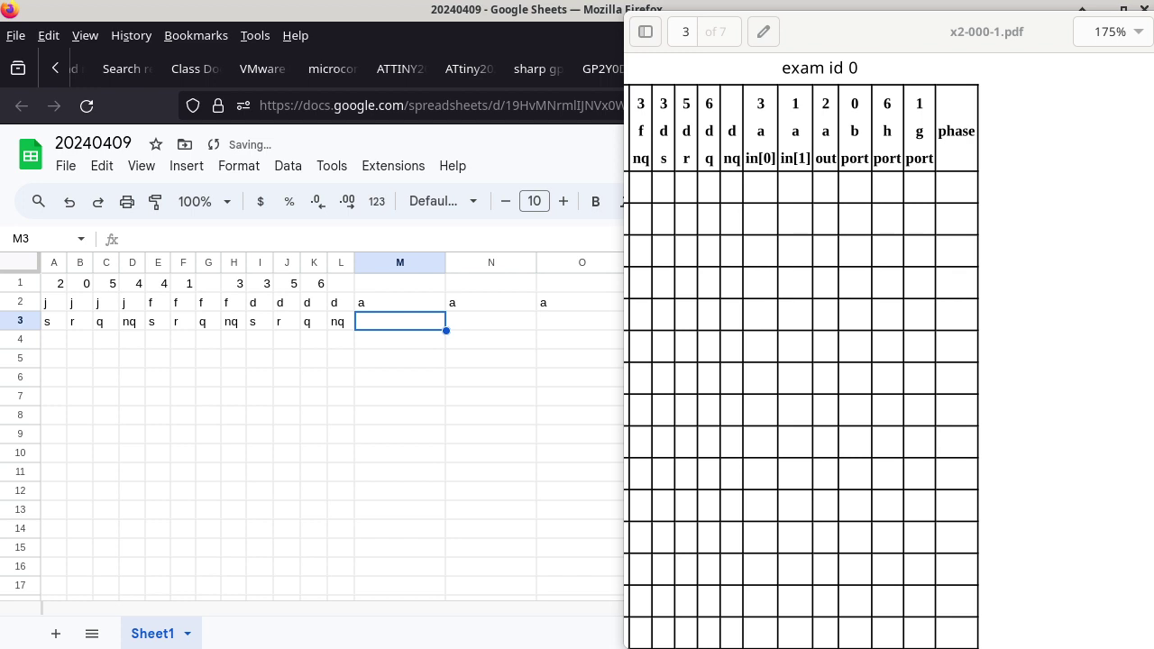
Label cells M3 through O3 as in0, in1 and out.
{"action": "type", "text": "in0"}
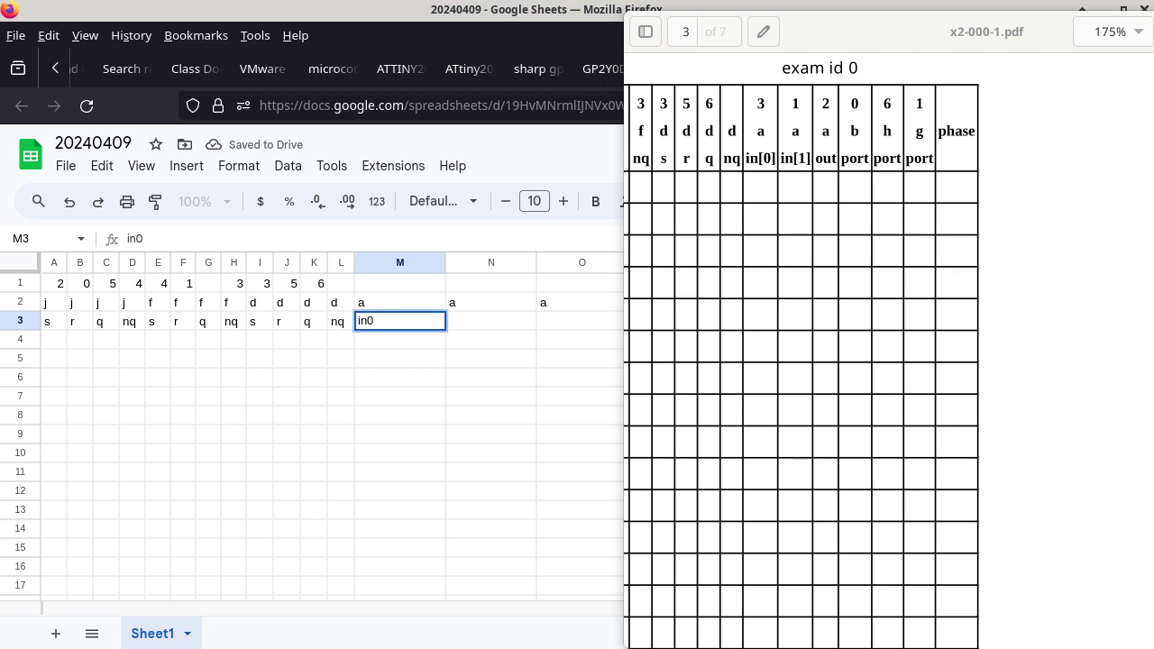
{"action": "key", "text": "Tab"}
{"action": "type", "text": "in1"}
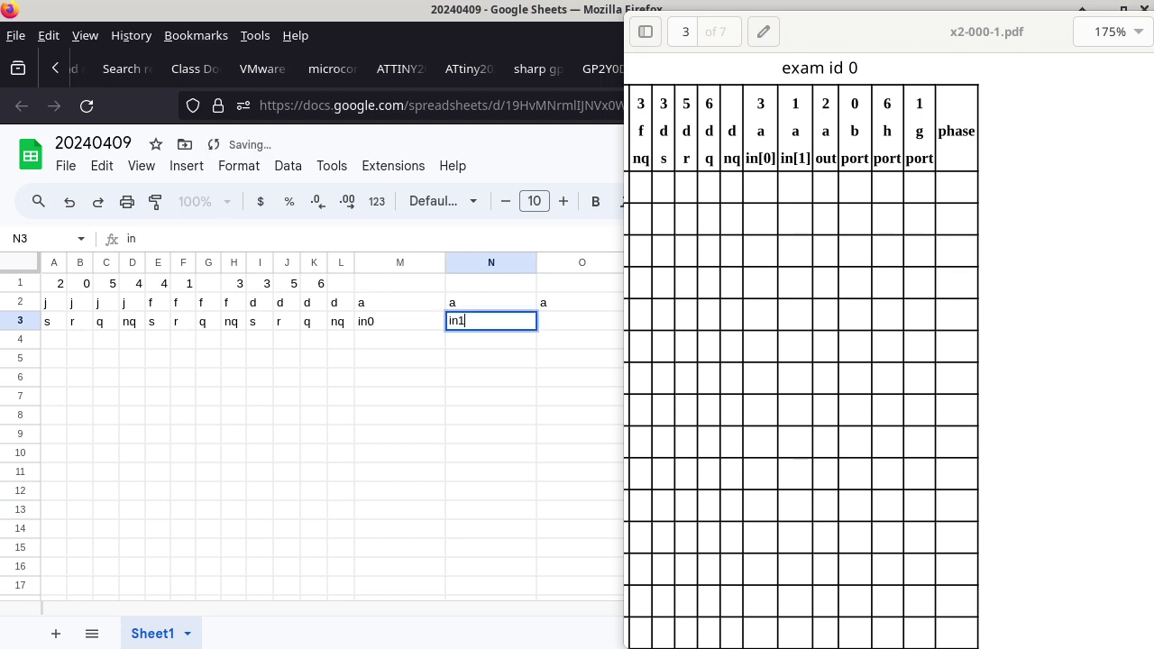
{"action": "key", "text": "Tab"}
{"action": "type", "text": "j"}
{"action": "key", "text": "BackSpace"}
{"action": "type", "text": "out"}
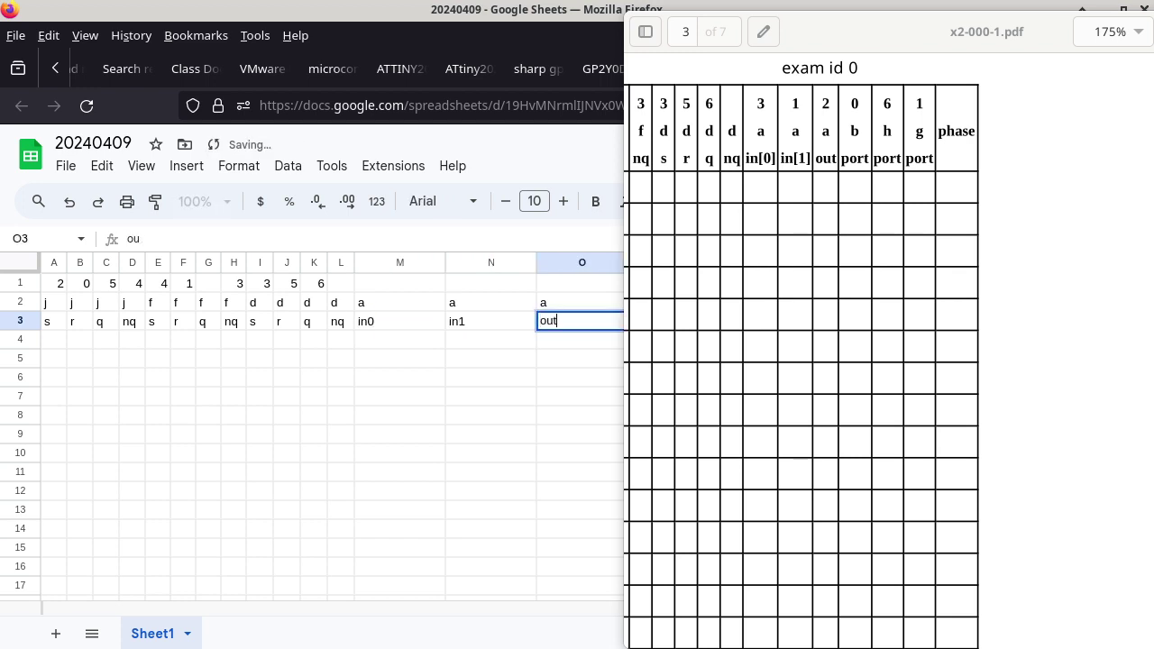
Enter the numbers 3, 1 and 2 in cells M1 through O1 above the a labels.
{"action": "key", "text": "Up"}
{"action": "key", "text": "Up"}
{"action": "key", "text": "Left"}
{"action": "key", "text": "Left"}
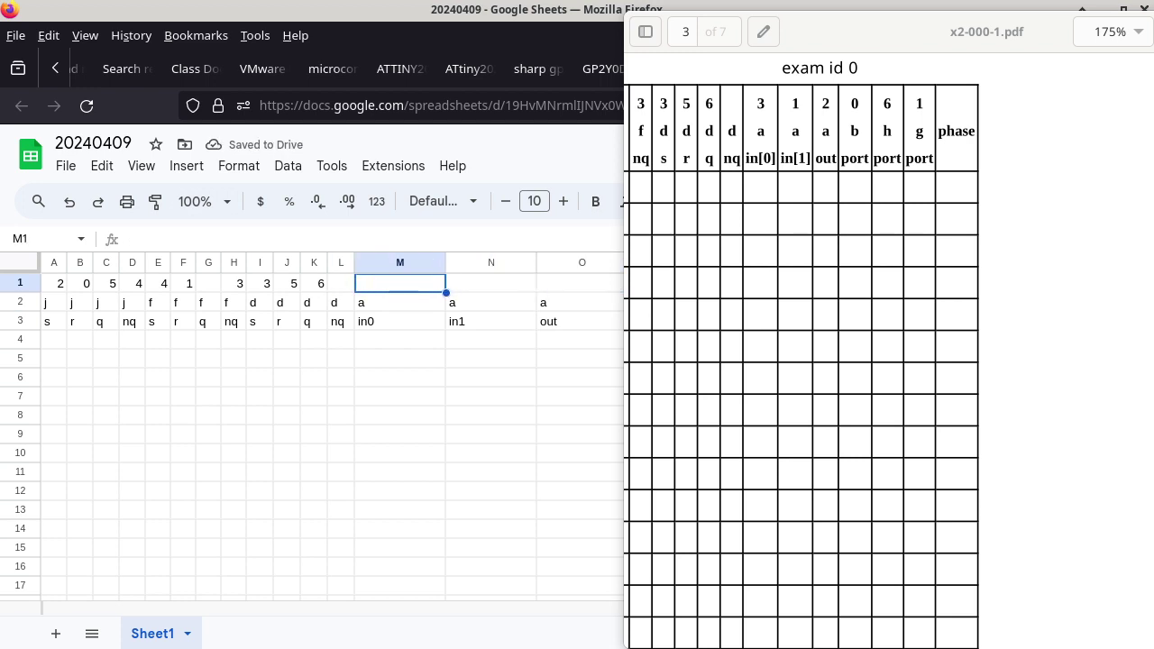
{"action": "type", "text": "3"}
{"action": "key", "text": "Tab"}
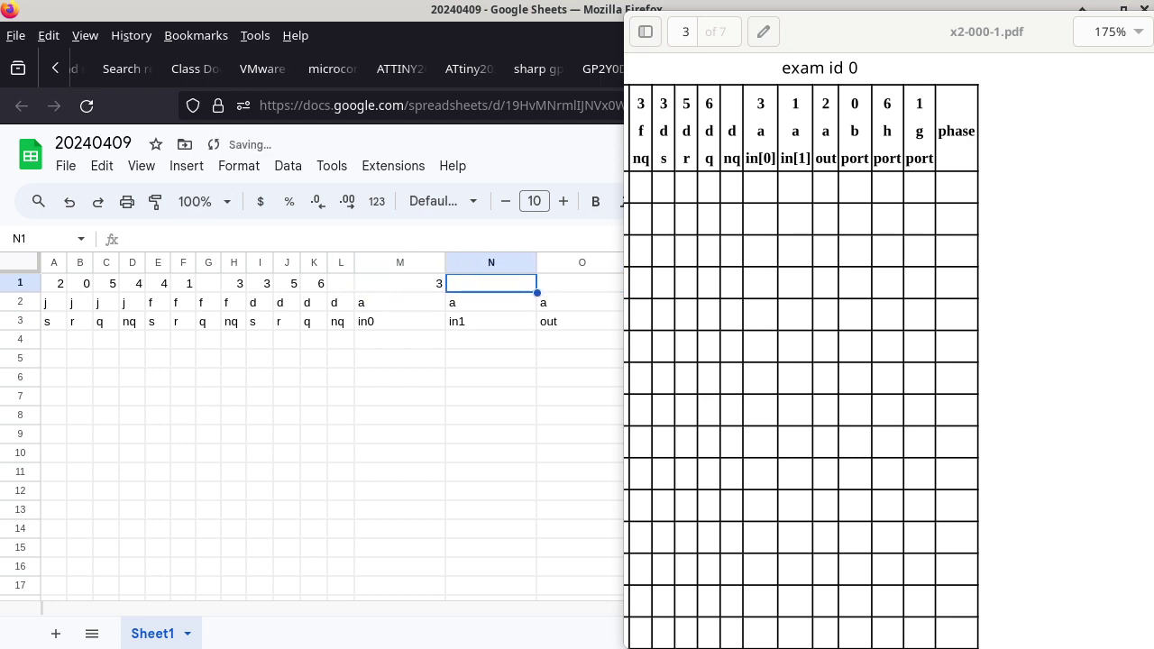
{"action": "type", "text": "1"}
{"action": "key", "text": "Tab"}
{"action": "type", "text": "2"}
{"action": "key", "text": "Down"}
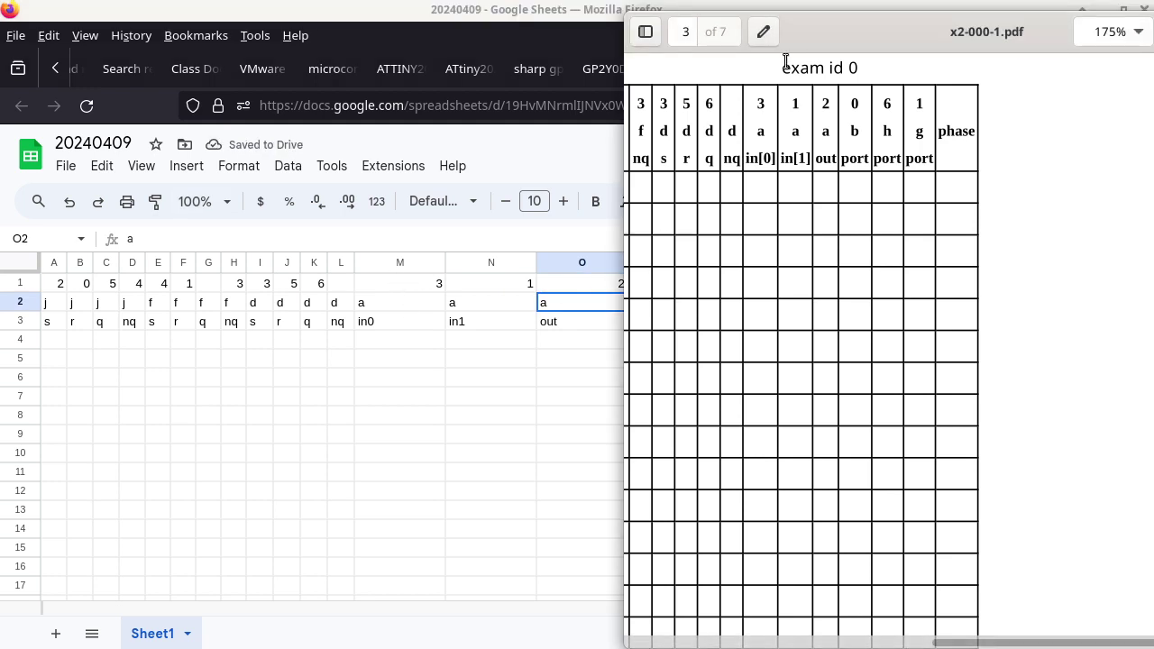
Move the PDF window aside and narrow columns M through O together to just fit their labels.
{"action": "left_click_drag", "start_coordinate": [833, 27], "coordinate": [922, 27]}
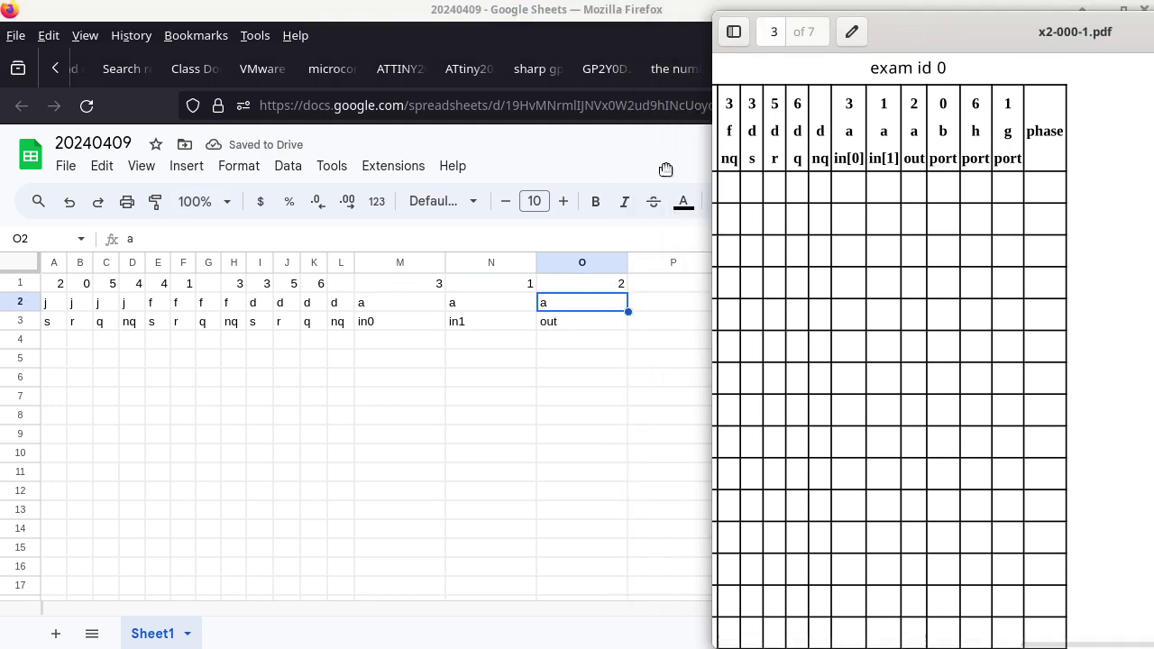
{"action": "left_click", "coordinate": [400, 263]}
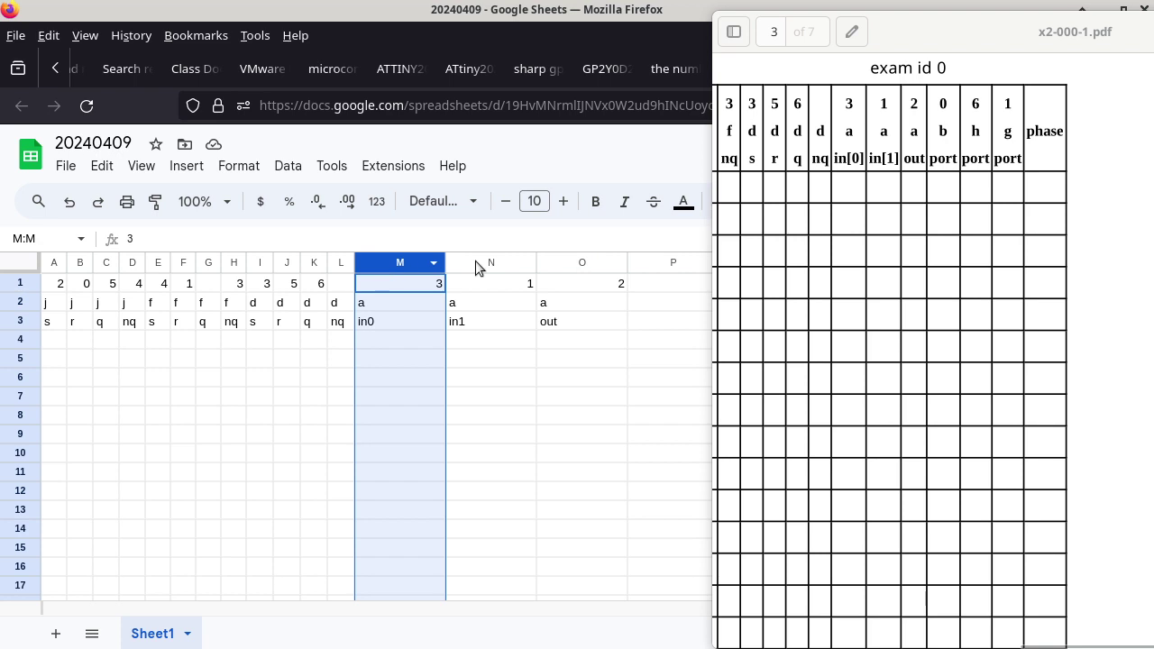
{"action": "left_click", "coordinate": [559, 263], "text": "shift"}
{"action": "left_click_drag", "start_coordinate": [620, 262], "coordinate": [570, 262]}
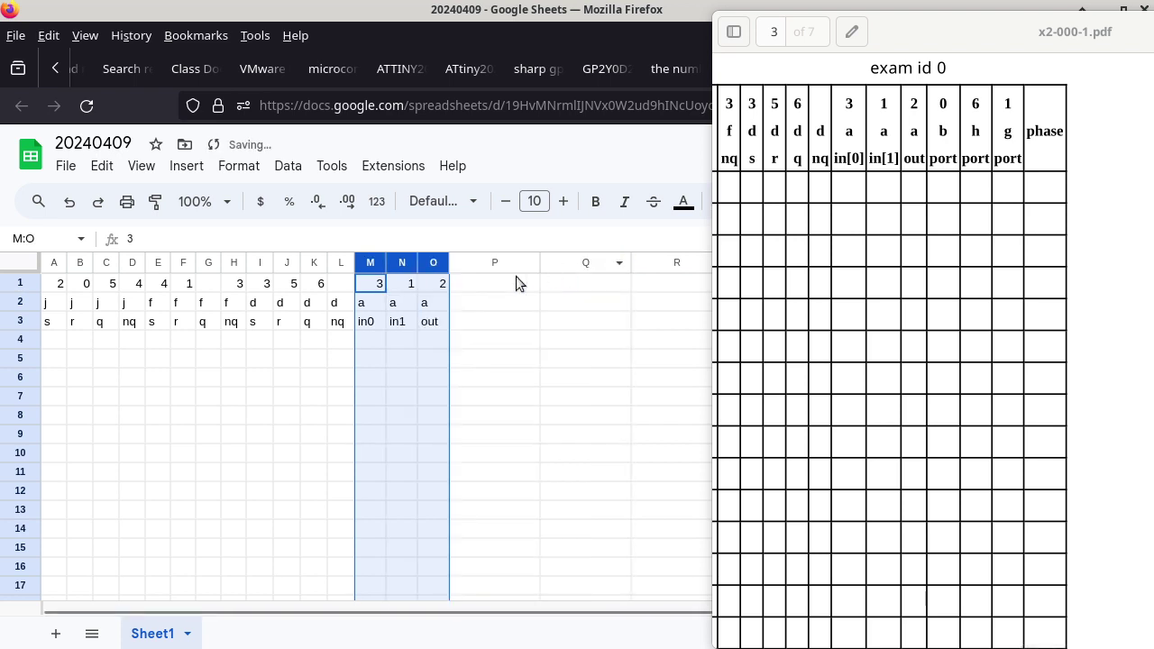
Enter b in cell P1 and h in cell Q1.
{"action": "left_click", "coordinate": [488, 283]}
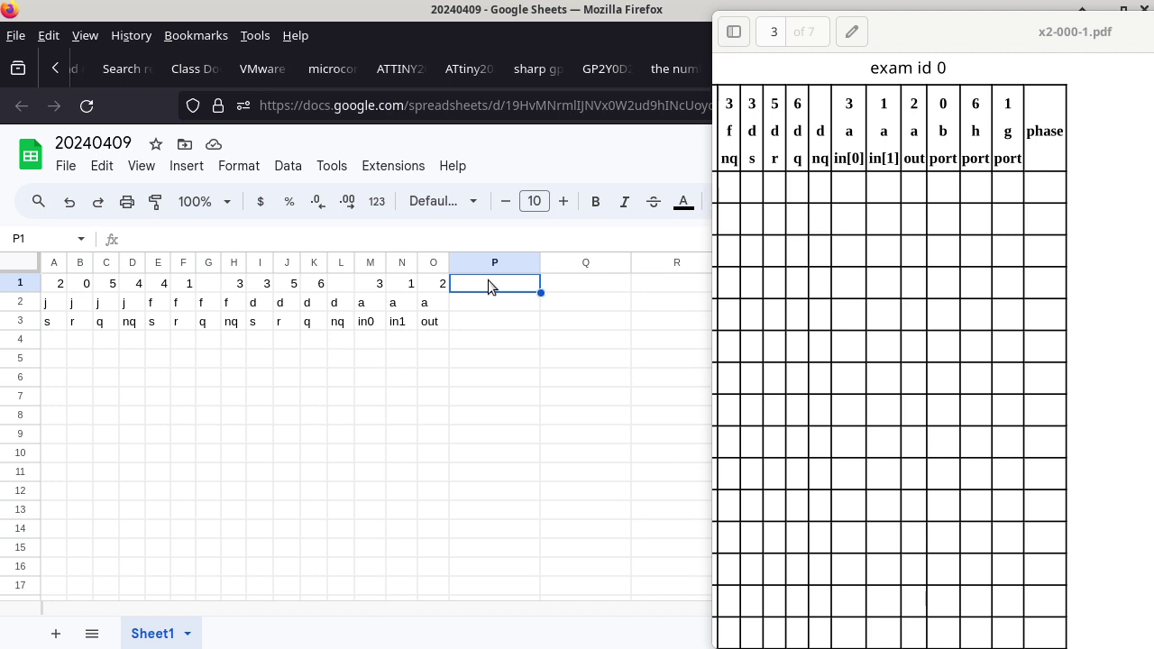
{"action": "type", "text": "b"}
{"action": "key", "text": "Tab"}
{"action": "type", "text": "h"}
{"action": "key", "text": "Tab"}
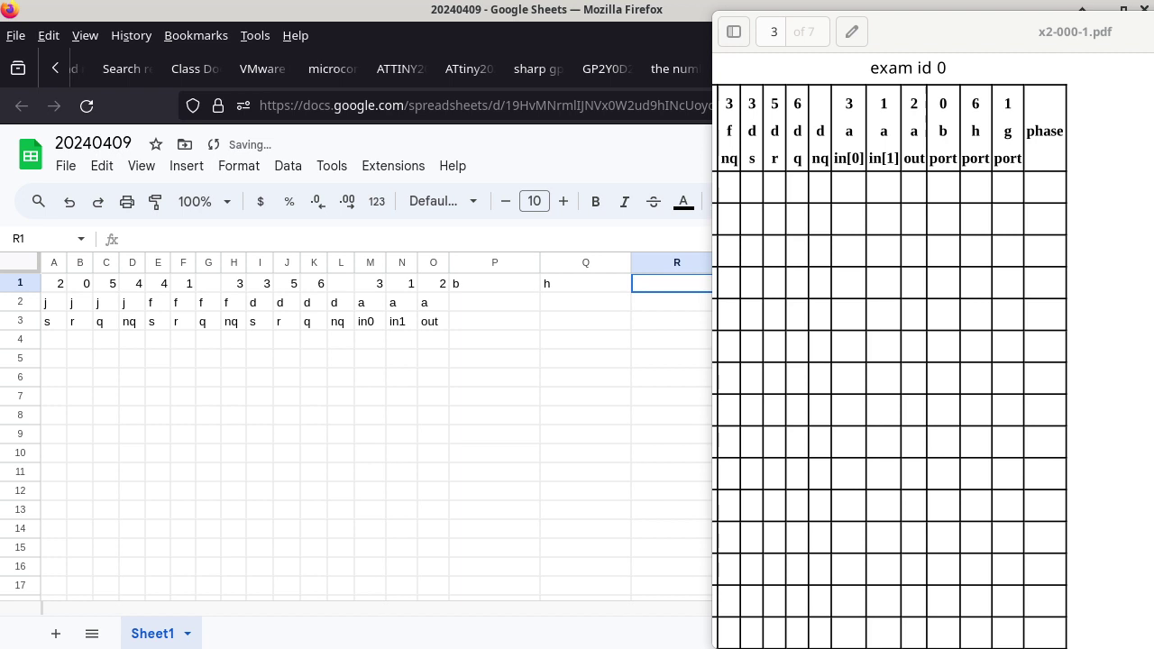
Move the b and h labels from P1:Q1 down to P2:Q2 and enter g in R2.
{"action": "left_click", "coordinate": [494, 283]}
{"action": "left_click", "coordinate": [585, 283], "text": "shift"}
{"action": "key", "text": "ctrl+c"}
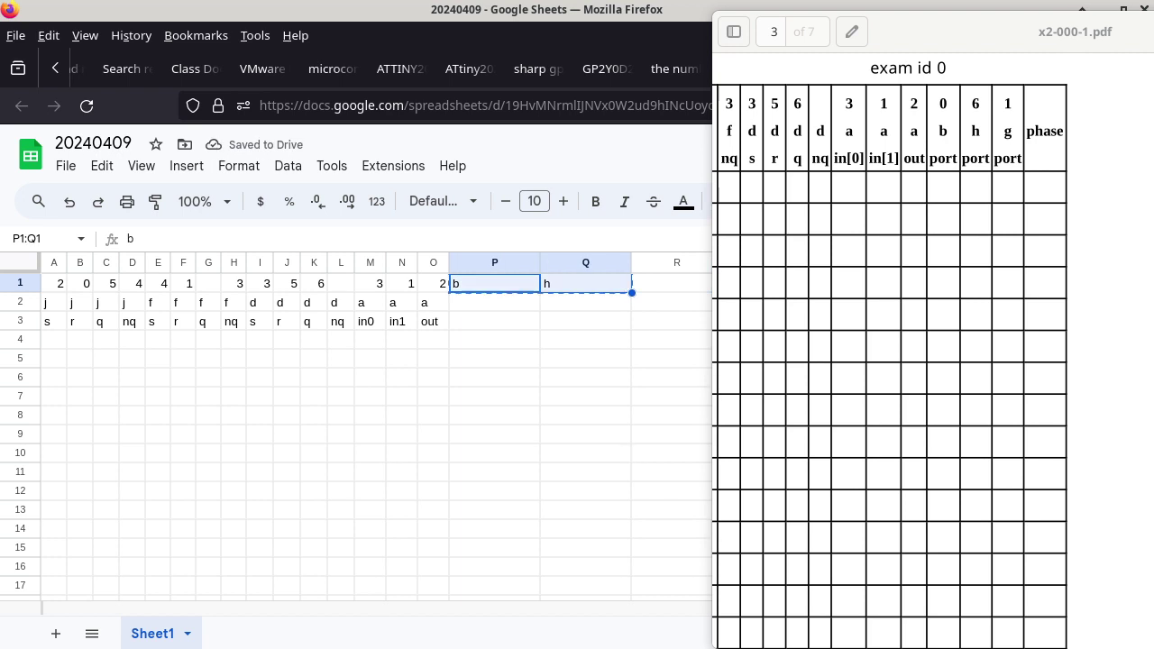
{"action": "left_click", "coordinate": [494, 302]}
{"action": "key", "text": "ctrl+v"}
{"action": "left_click", "coordinate": [585, 302]}
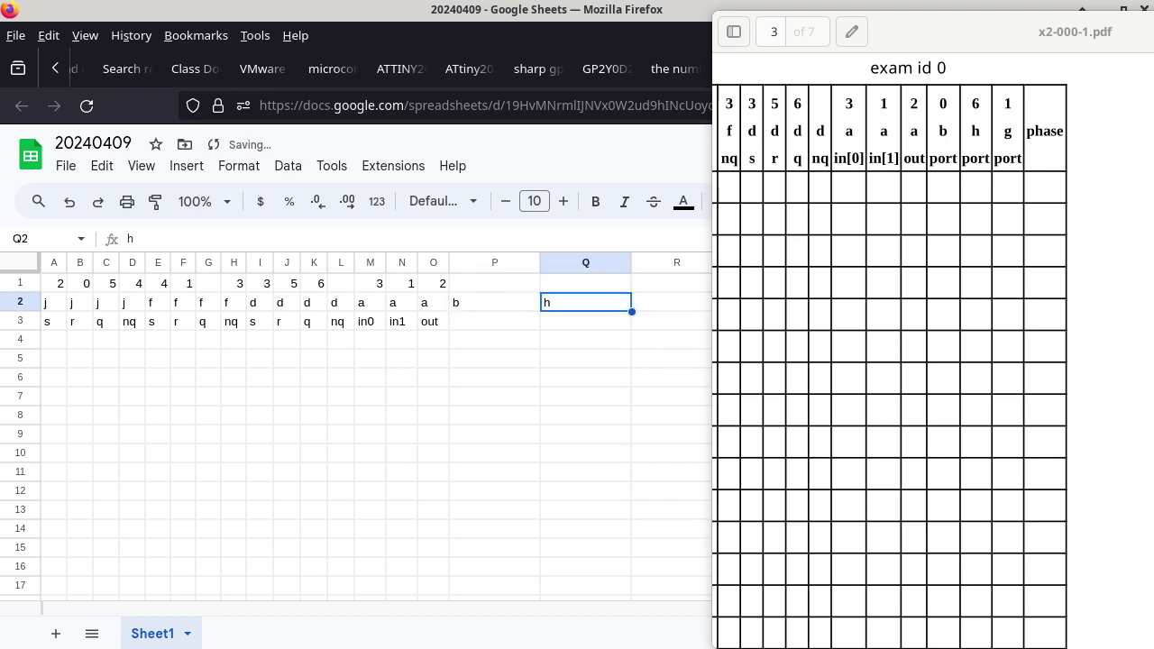
{"action": "left_click", "coordinate": [672, 302]}
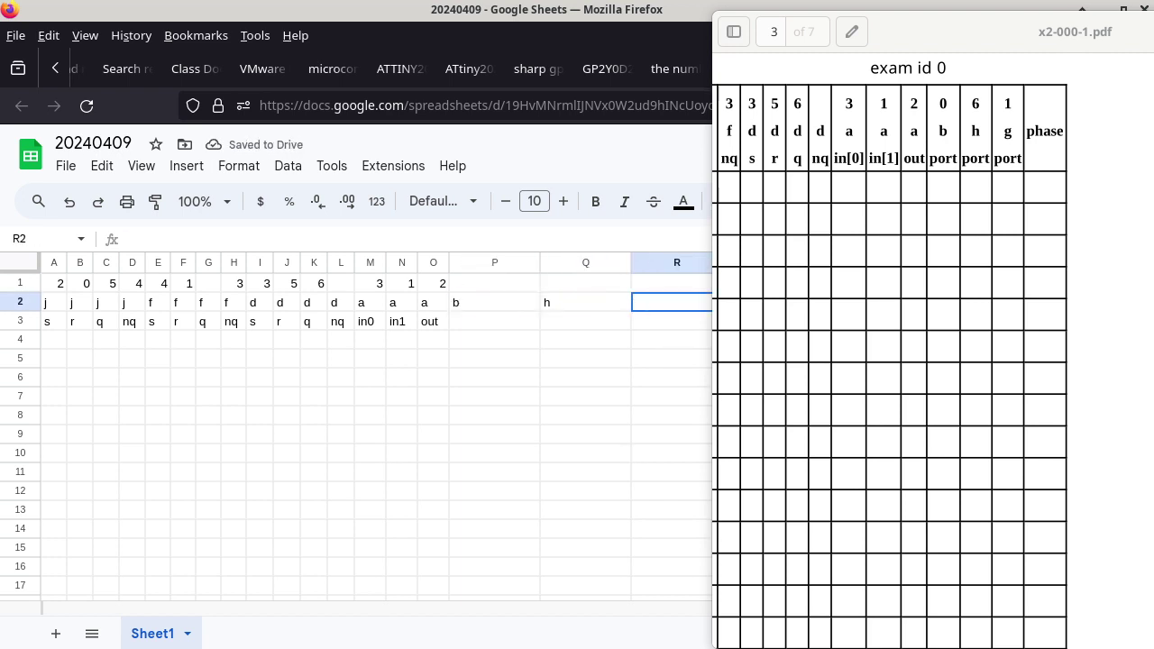
{"action": "type", "text": "g"}
Enter port in each of cells P3 through R3 under the b, h and g labels.
{"action": "left_click", "coordinate": [494, 321]}
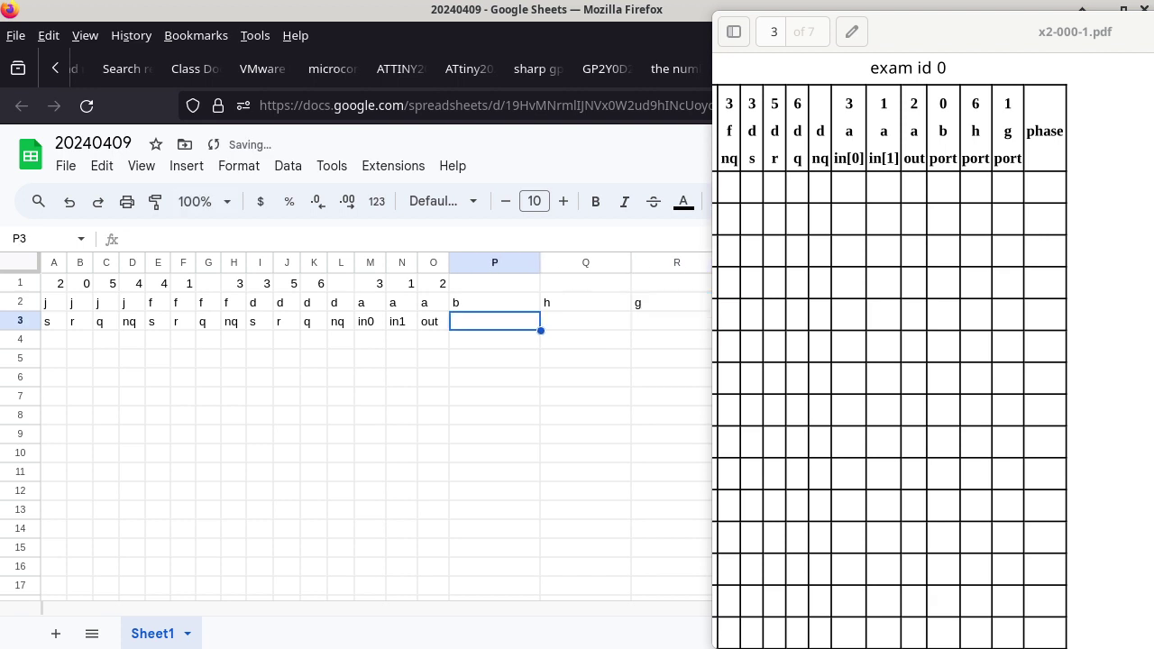
{"action": "type", "text": "port"}
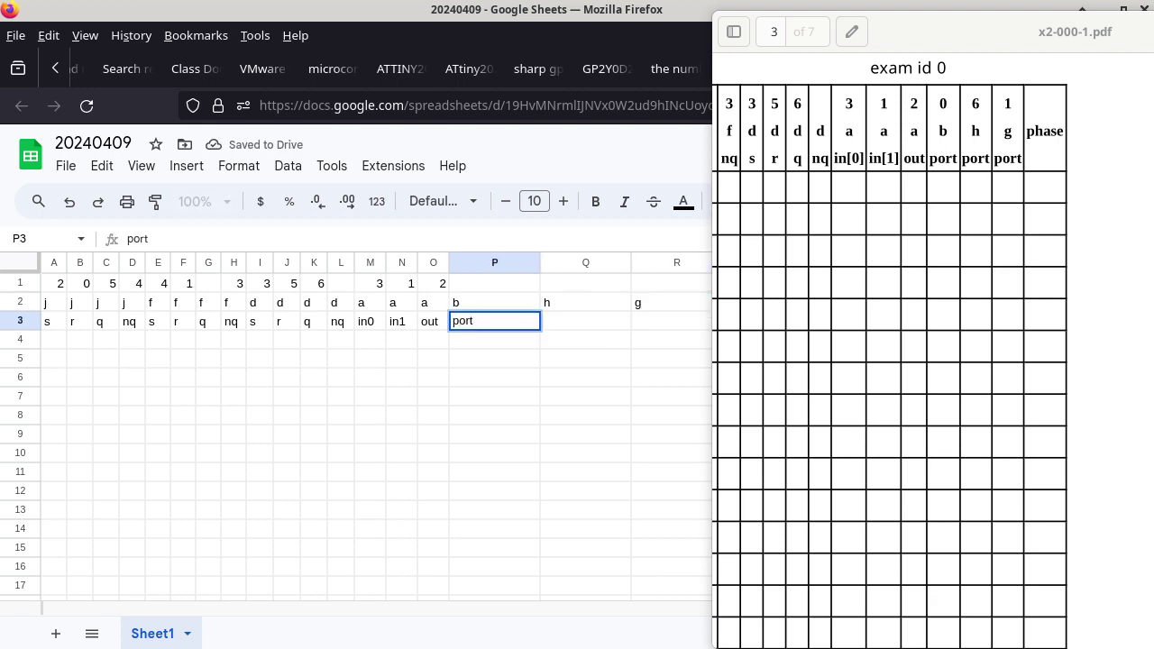
{"action": "key", "text": "Tab"}
{"action": "type", "text": "port"}
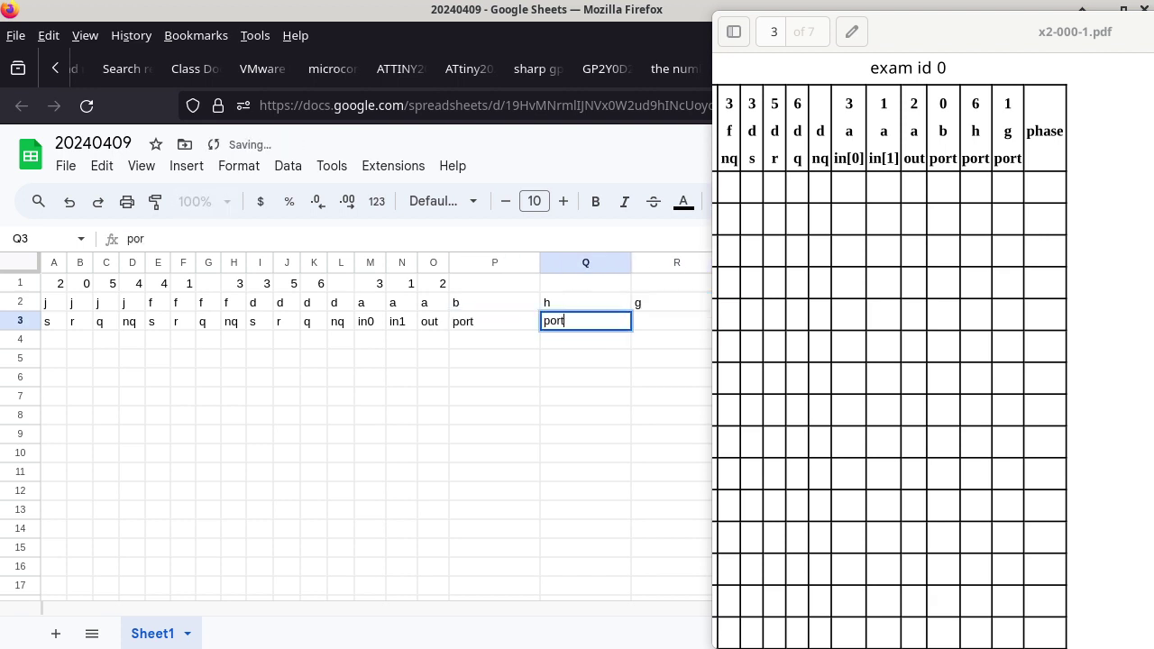
{"action": "key", "text": "Tab"}
{"action": "type", "text": "port"}
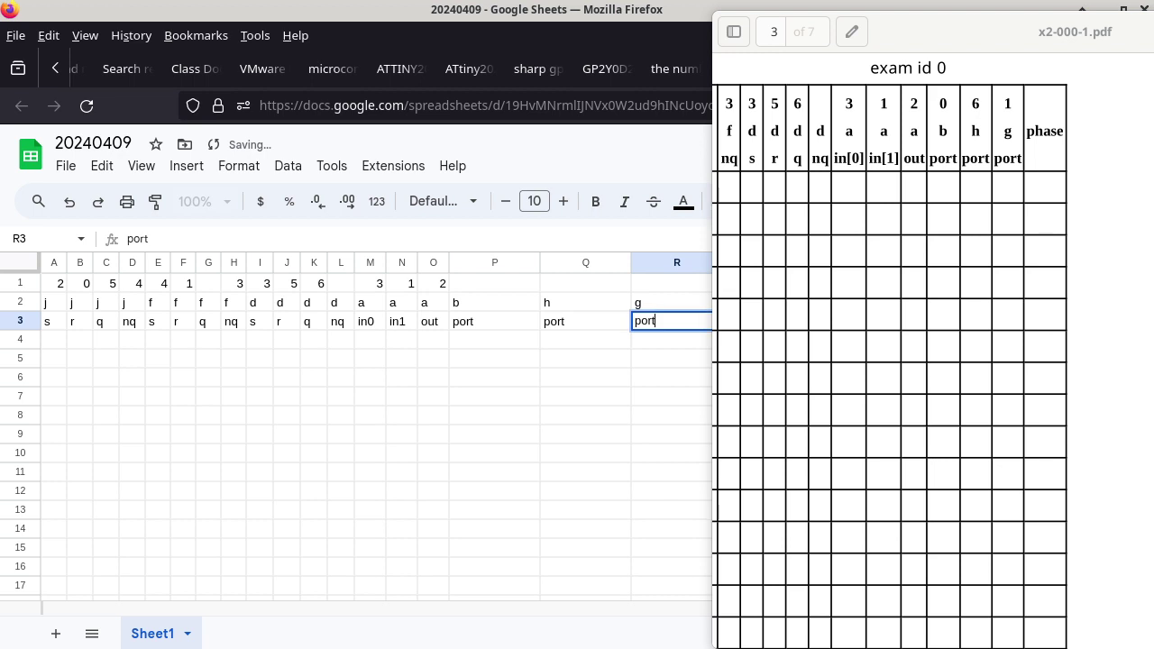
Enter the numbers 0, 6 and 1 in cells P1 through R1 above the b, h and g labels.
{"action": "key", "text": "Up"}
{"action": "key", "text": "Up"}
{"action": "key", "text": "Left"}
{"action": "key", "text": "Left"}
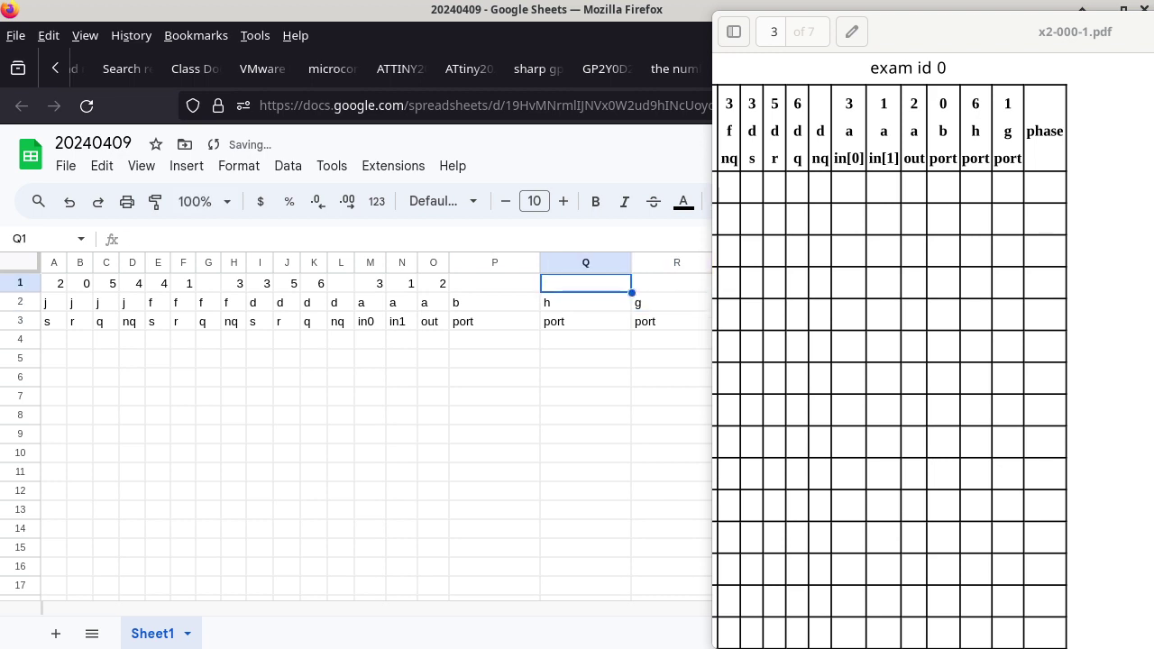
{"action": "type", "text": "0"}
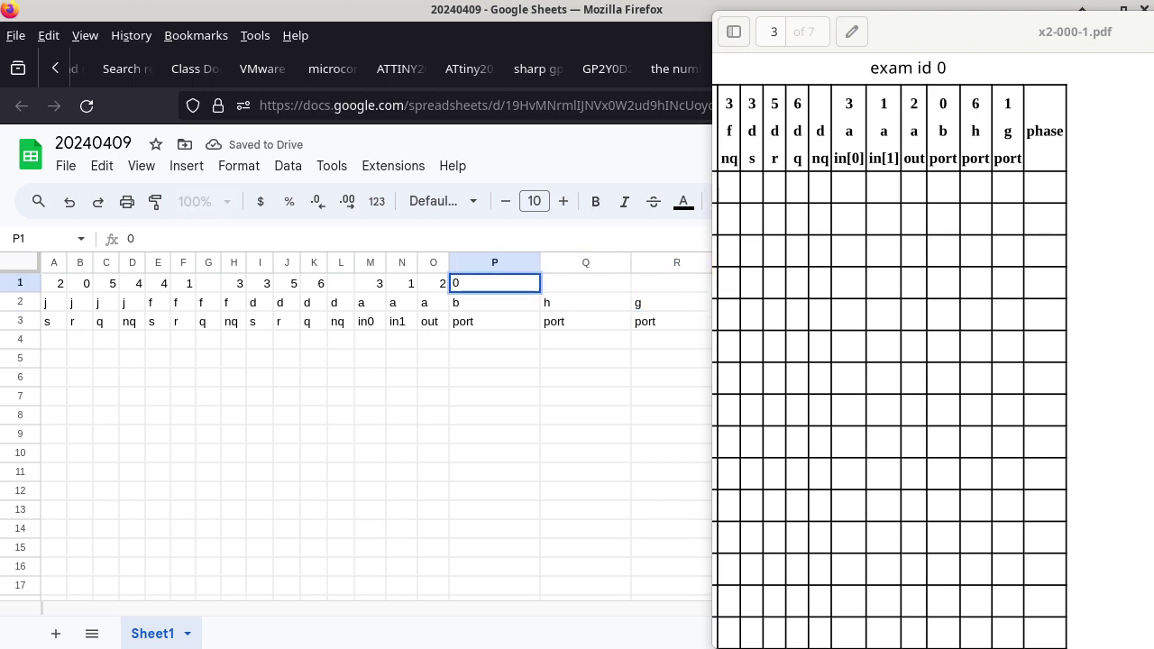
{"action": "key", "text": "Right"}
{"action": "type", "text": "6"}
{"action": "key", "text": "Right"}
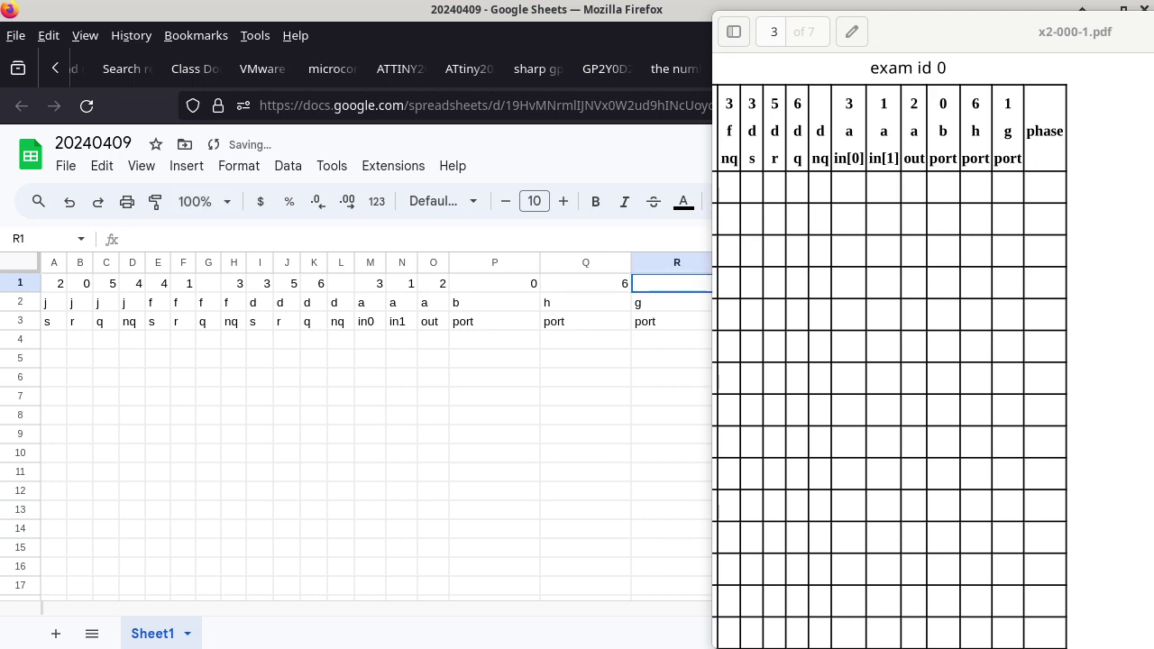
{"action": "type", "text": "1"}
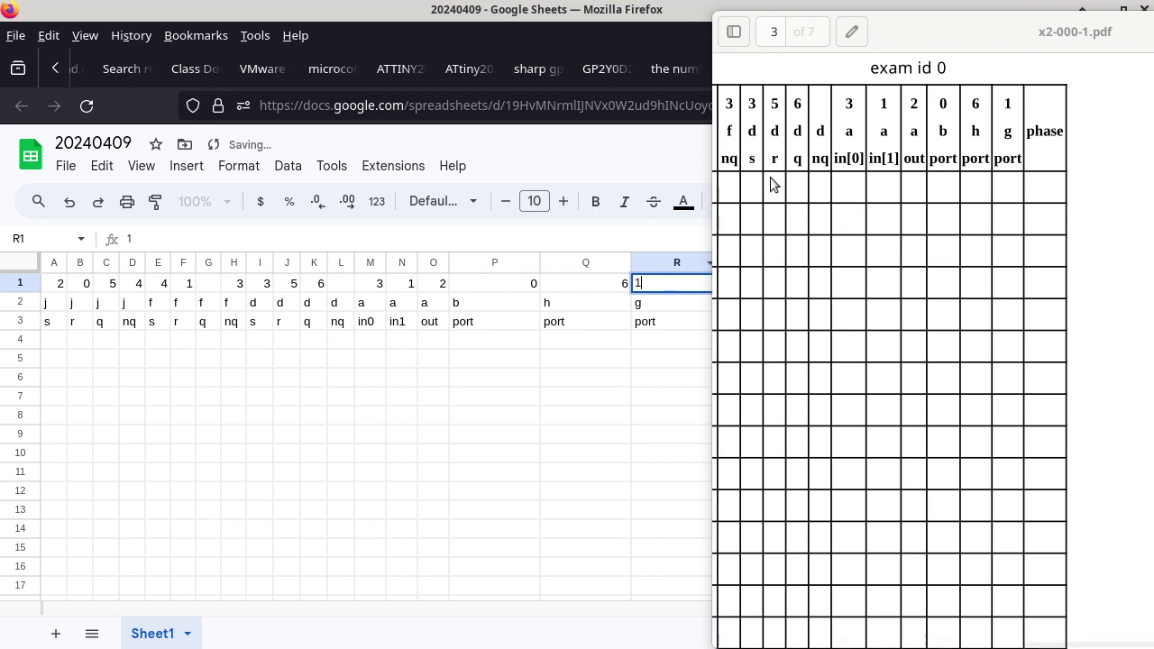
Move the PDF window clear of the columns in use and narrow columns P through R to fit their port labels.
{"action": "left_click", "coordinate": [876, 61]}
{"action": "left_click_drag", "start_coordinate": [898, 46], "coordinate": [994, 28]}
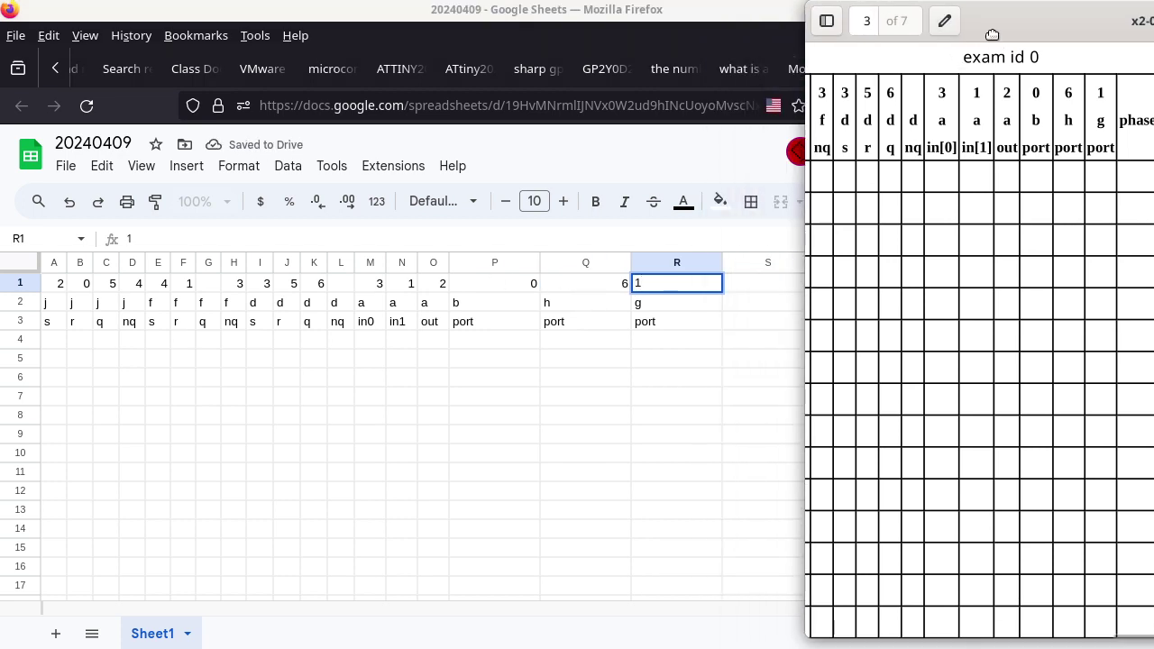
{"action": "left_click", "coordinate": [656, 323]}
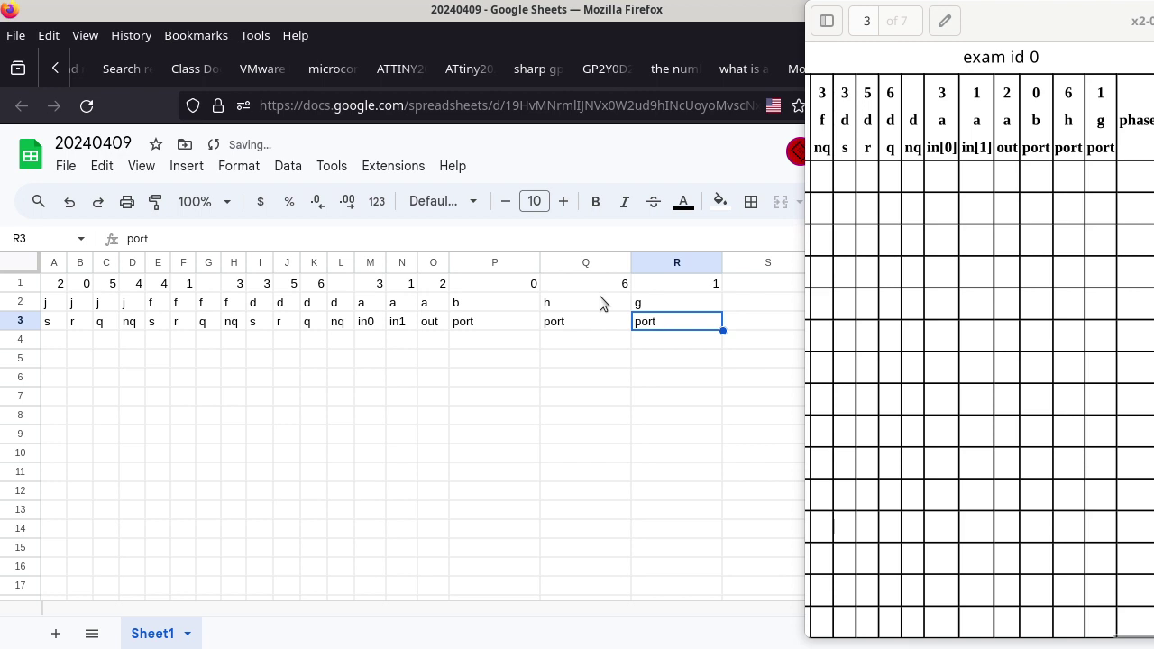
{"action": "left_click", "coordinate": [478, 262]}
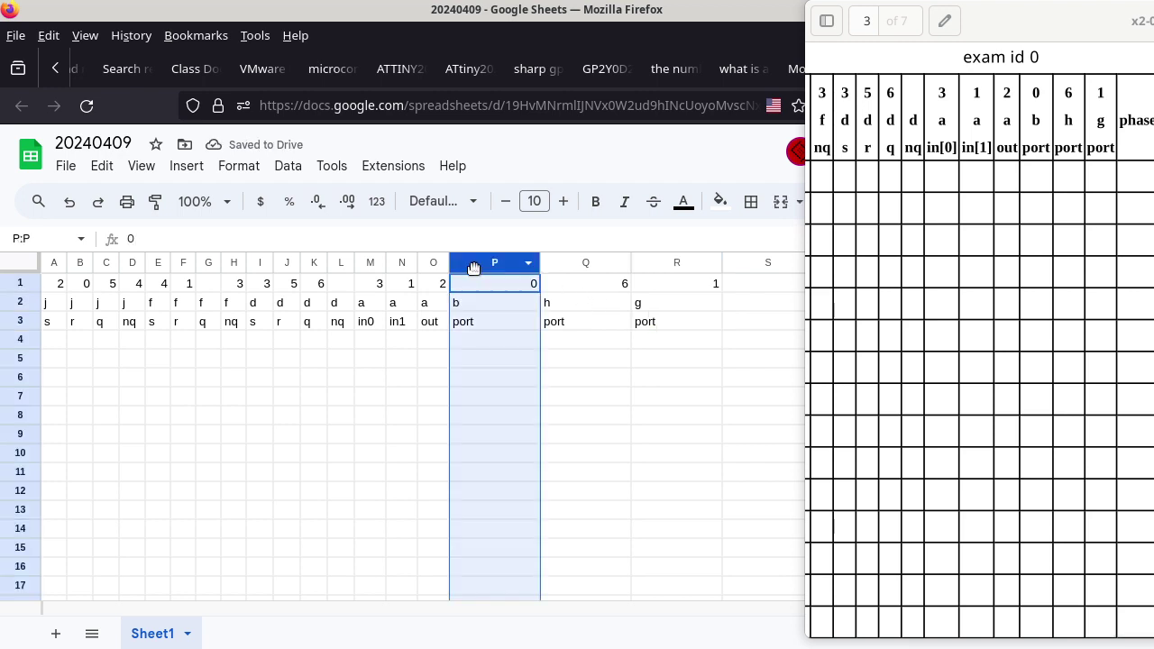
{"action": "left_click", "coordinate": [651, 262], "text": "shift"}
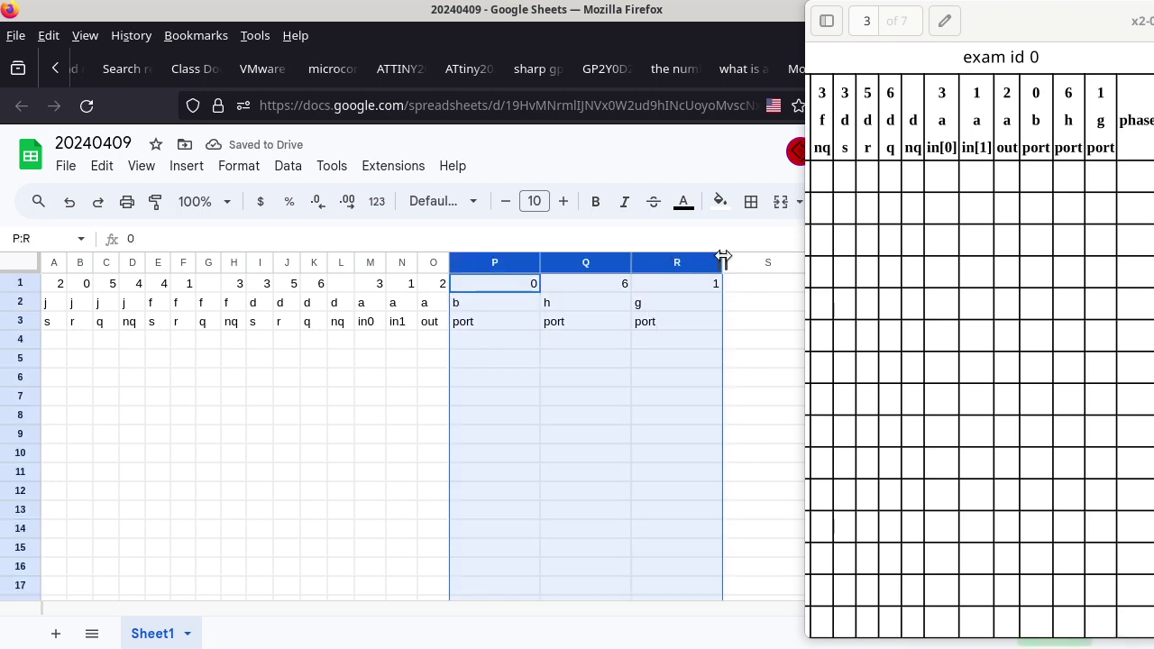
{"action": "left_click_drag", "start_coordinate": [724, 258], "coordinate": [665, 265]}
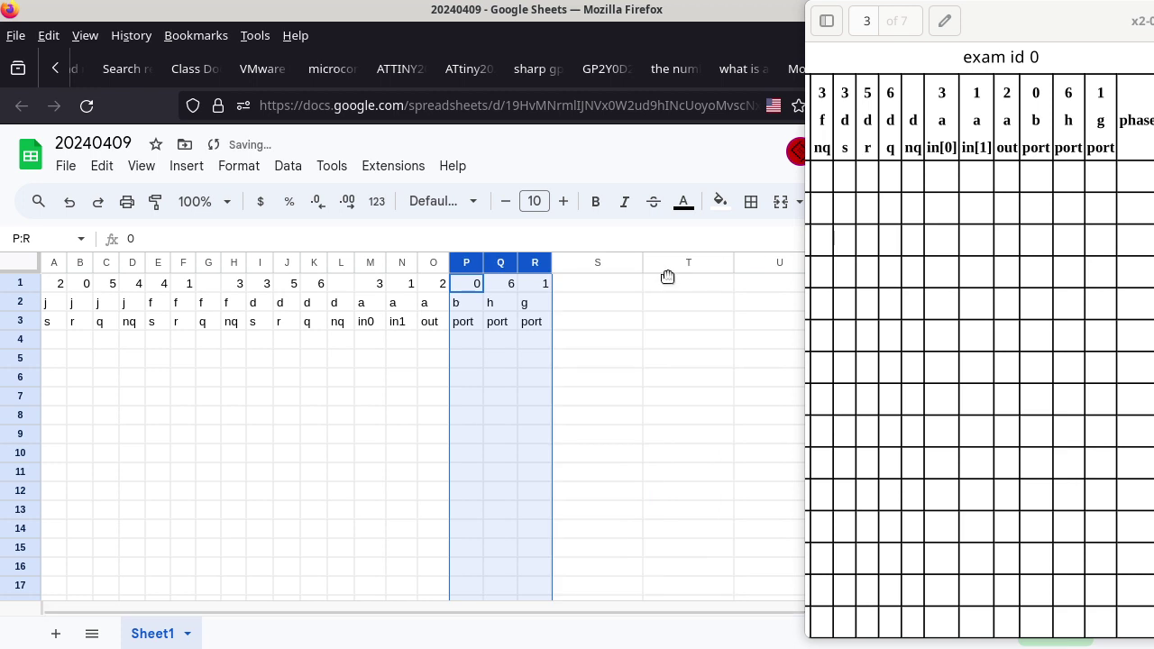
Enter the header phase in cell S1.
{"action": "left_click", "coordinate": [592, 284]}
{"action": "type", "text": "p"}
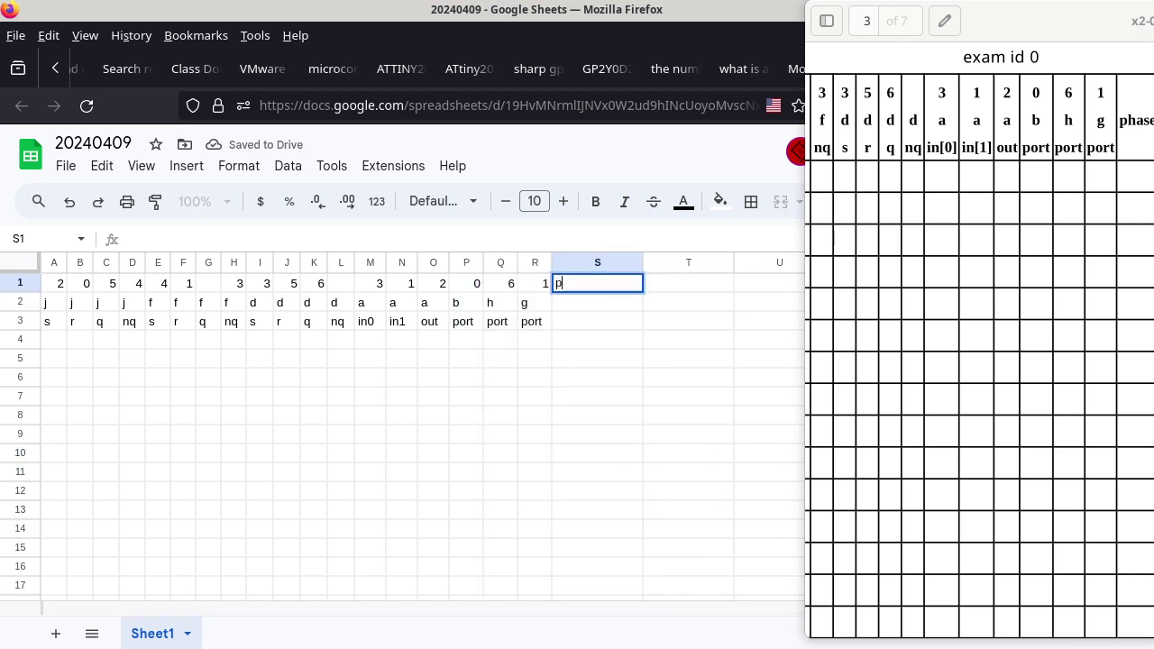
{"action": "type", "text": "hase"}
{"action": "key", "text": "Return"}
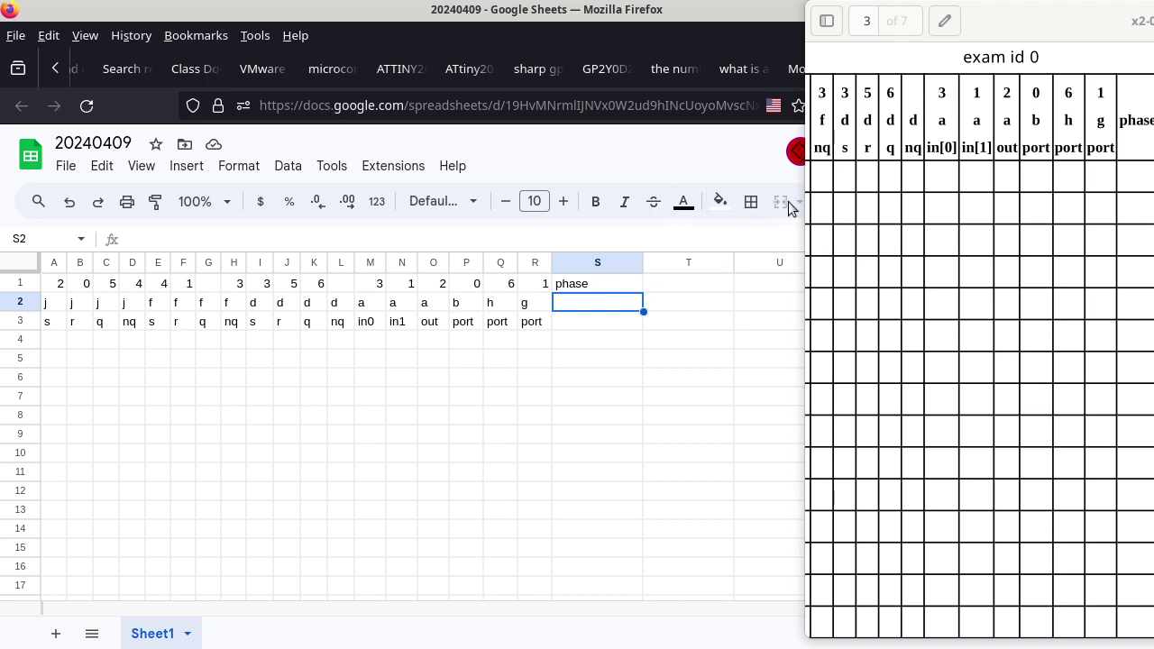
Review the latch truth table, the component list and the b and g values per step on page 2 of x2-000-1.pdf, and return to the spreadsheet.
{"action": "left_click", "coordinate": [923, 68]}
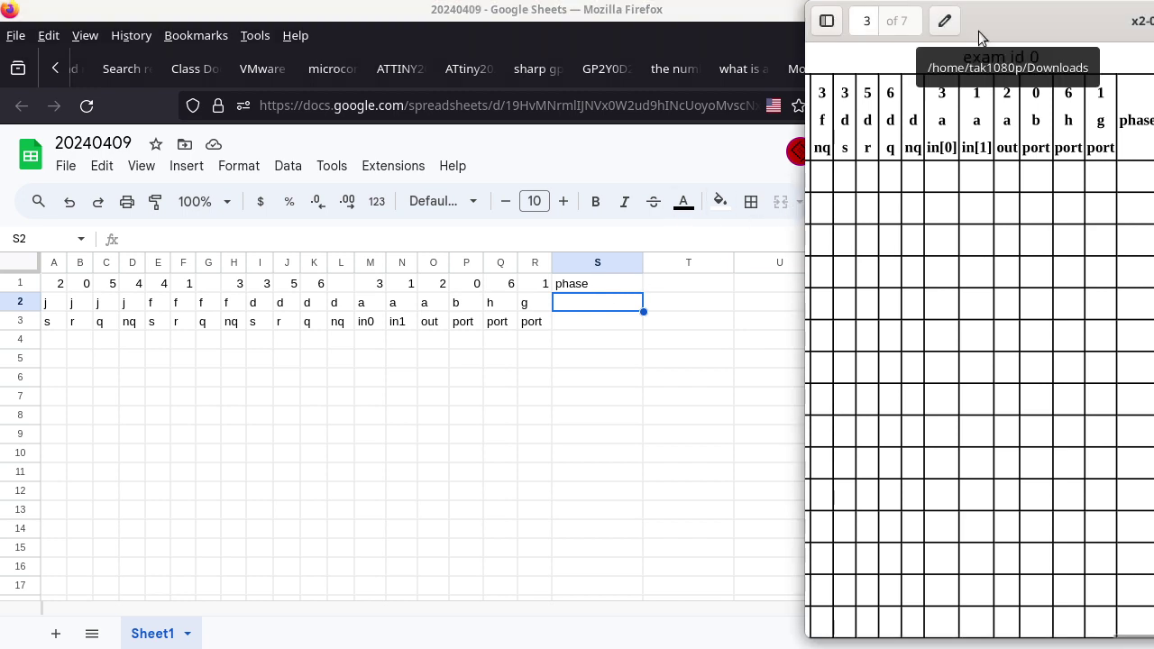
{"action": "left_click_drag", "start_coordinate": [981, 36], "coordinate": [414, 47]}
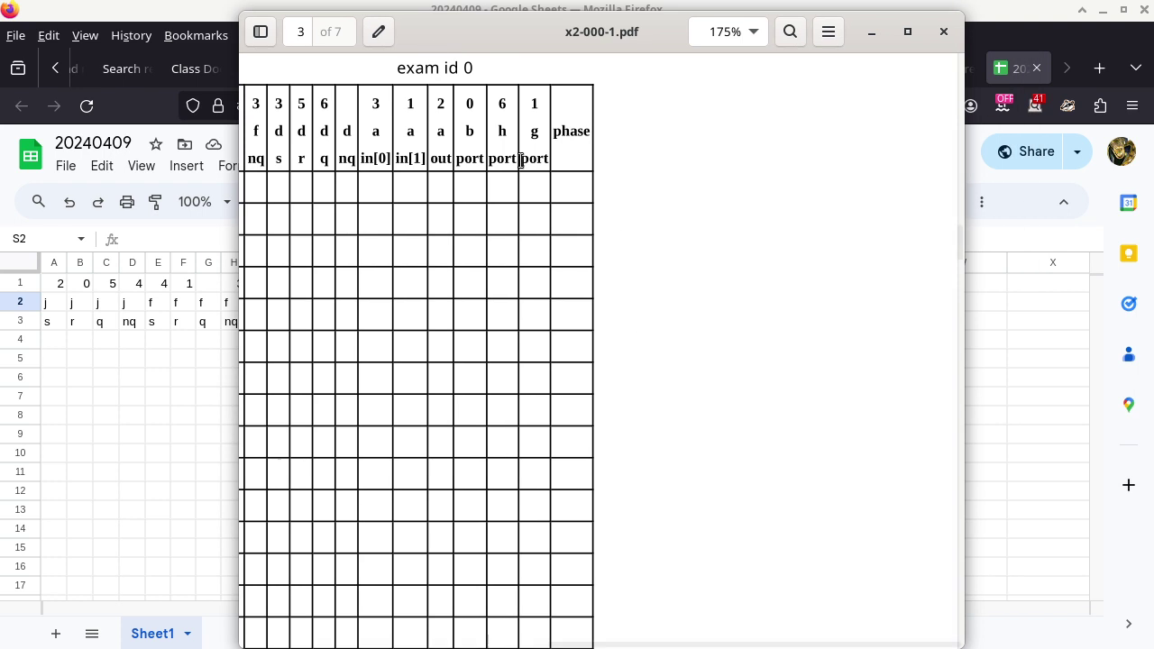
{"action": "scroll", "coordinate": [521, 164], "scroll_direction": "left", "scroll_amount": 5}
{"action": "scroll", "coordinate": [522, 167], "scroll_direction": "down", "scroll_amount": 10}
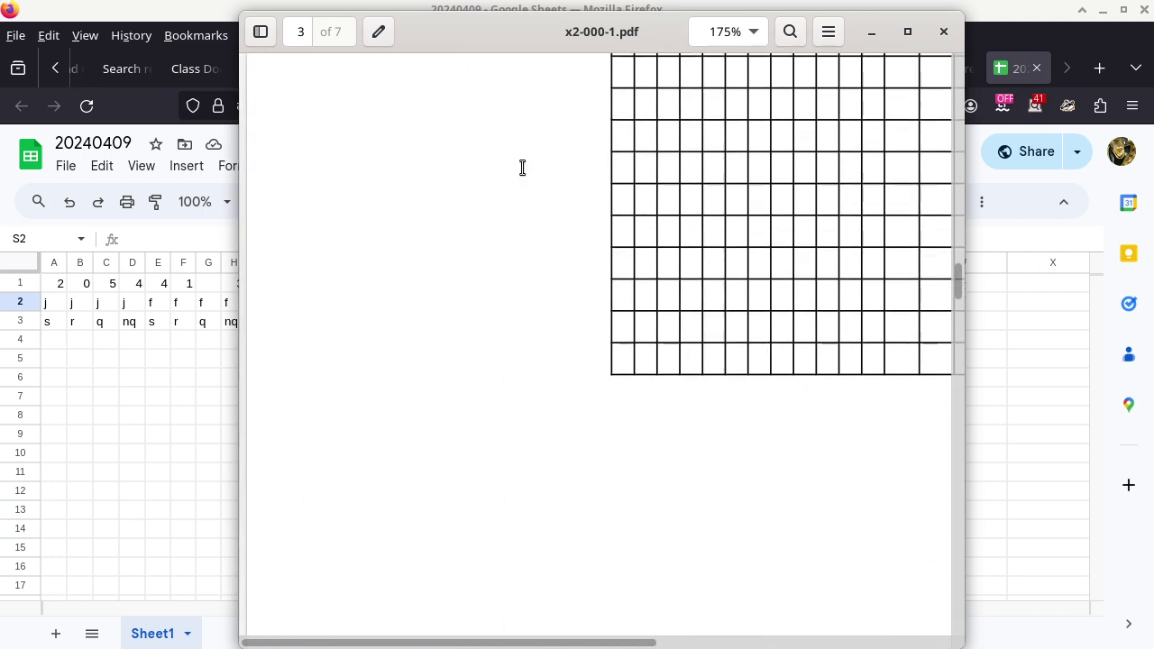
{"action": "scroll", "coordinate": [522, 167], "scroll_direction": "up", "scroll_amount": 10}
{"action": "scroll", "coordinate": [522, 167], "scroll_direction": "up", "scroll_amount": 8}
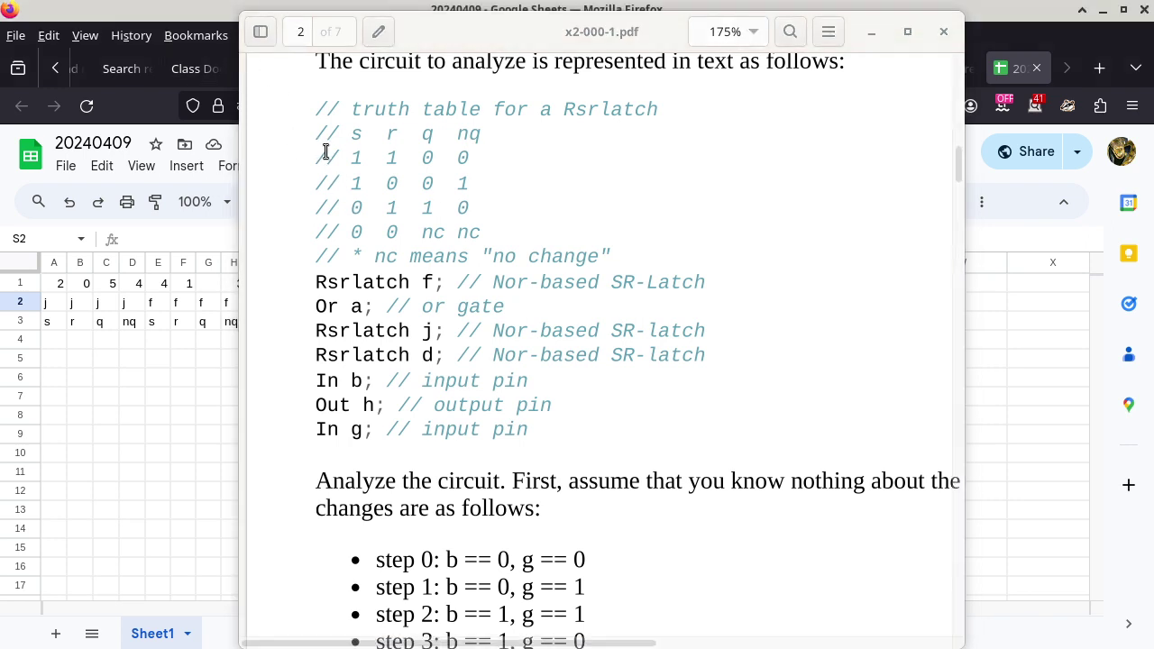
{"action": "scroll", "coordinate": [467, 437], "scroll_direction": "down", "scroll_amount": 4}
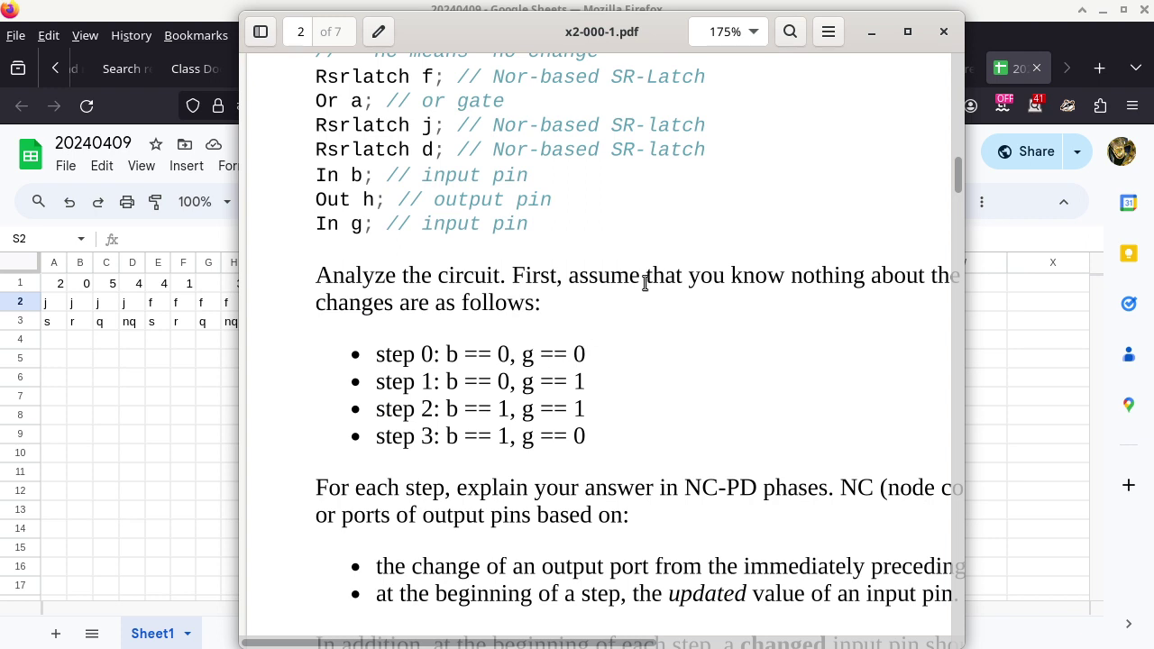
{"action": "left_click", "coordinate": [1049, 36]}
{"action": "left_click", "coordinate": [1048, 15]}
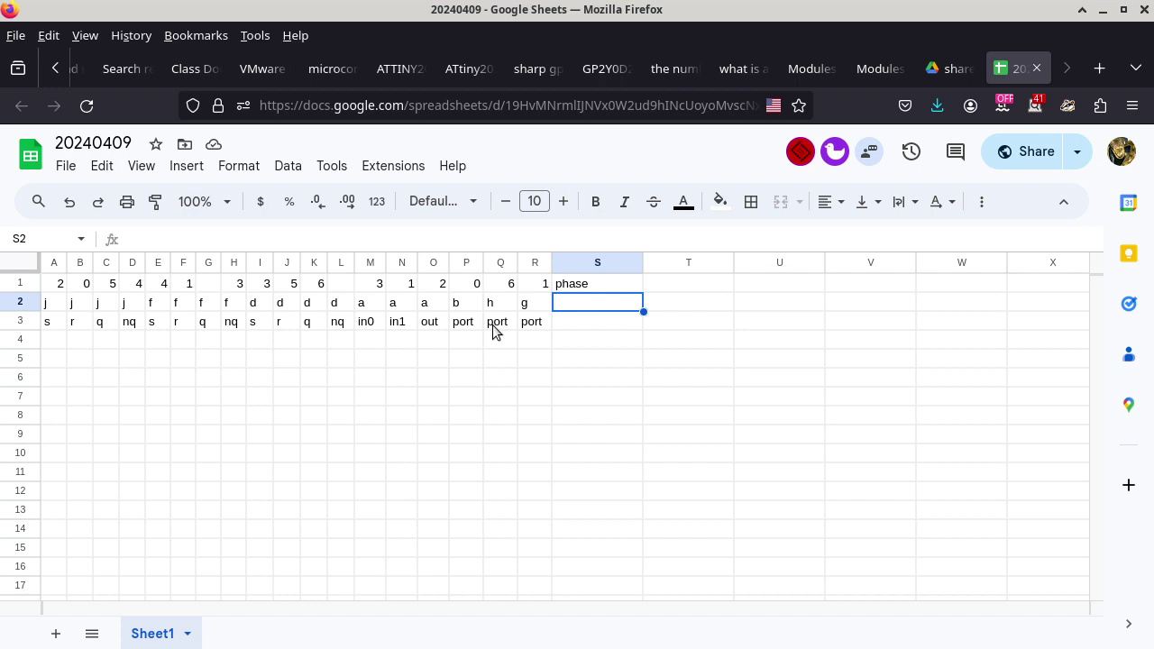
Enter 0 under the b and g ports in cells P4 and R4, and the phase NC in S4.
{"action": "left_click", "coordinate": [465, 348]}
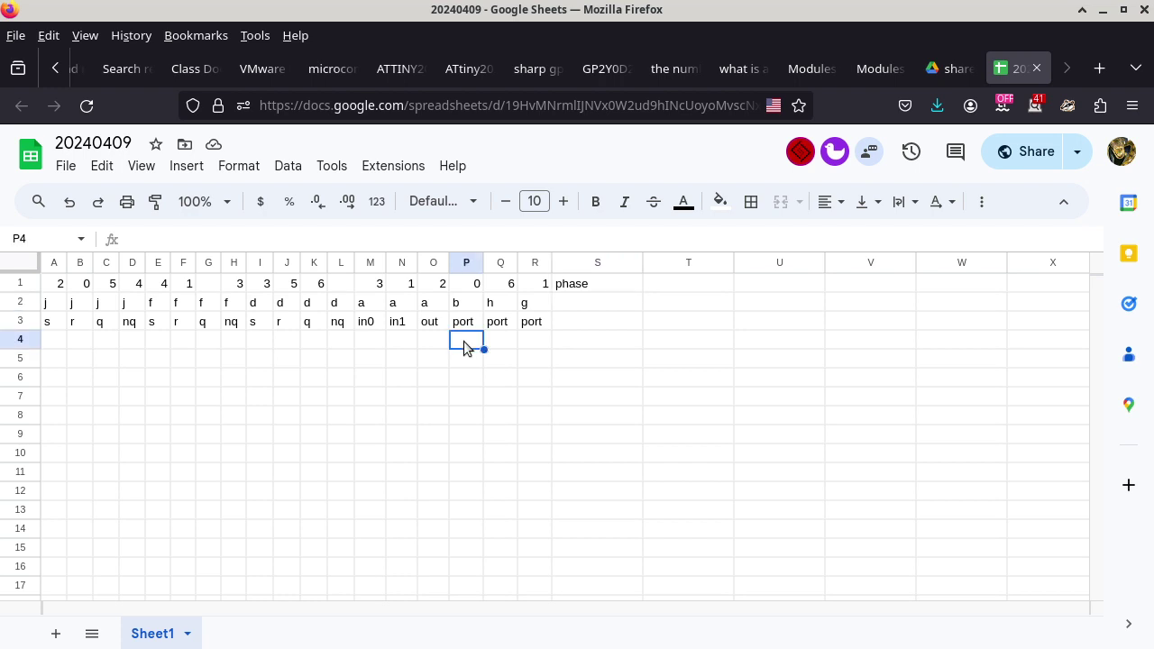
{"action": "type", "text": "0"}
{"action": "key", "text": "Tab"}
{"action": "key", "text": "Tab"}
{"action": "type", "text": "0"}
{"action": "key", "text": "Tab"}
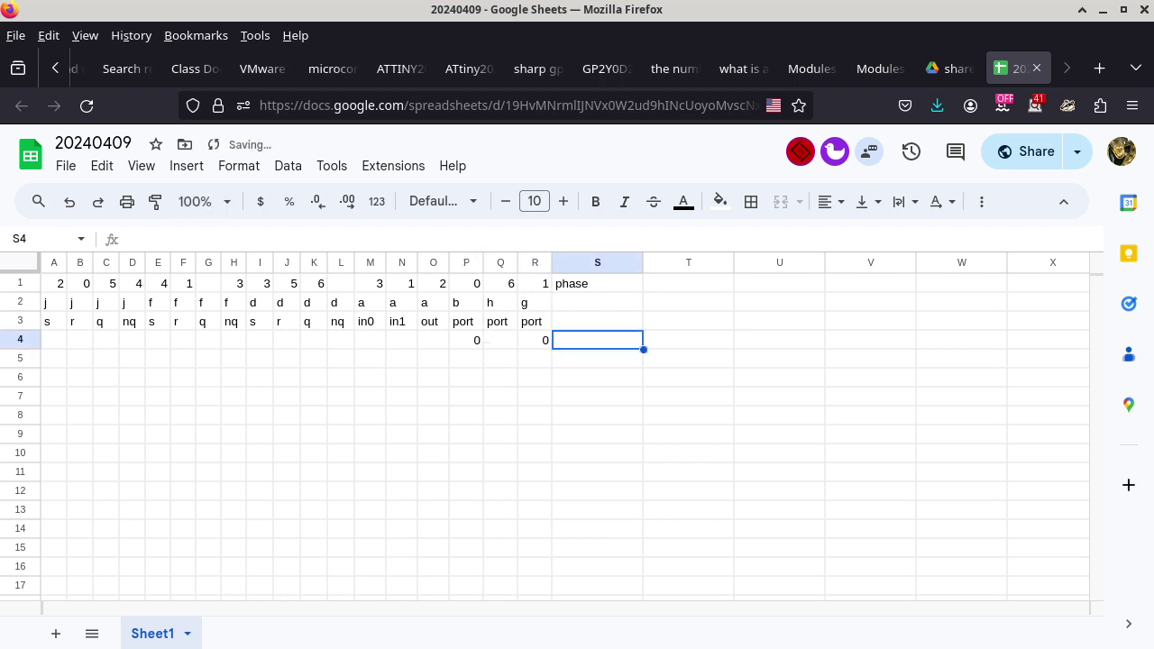
{"action": "type", "text": "NC"}
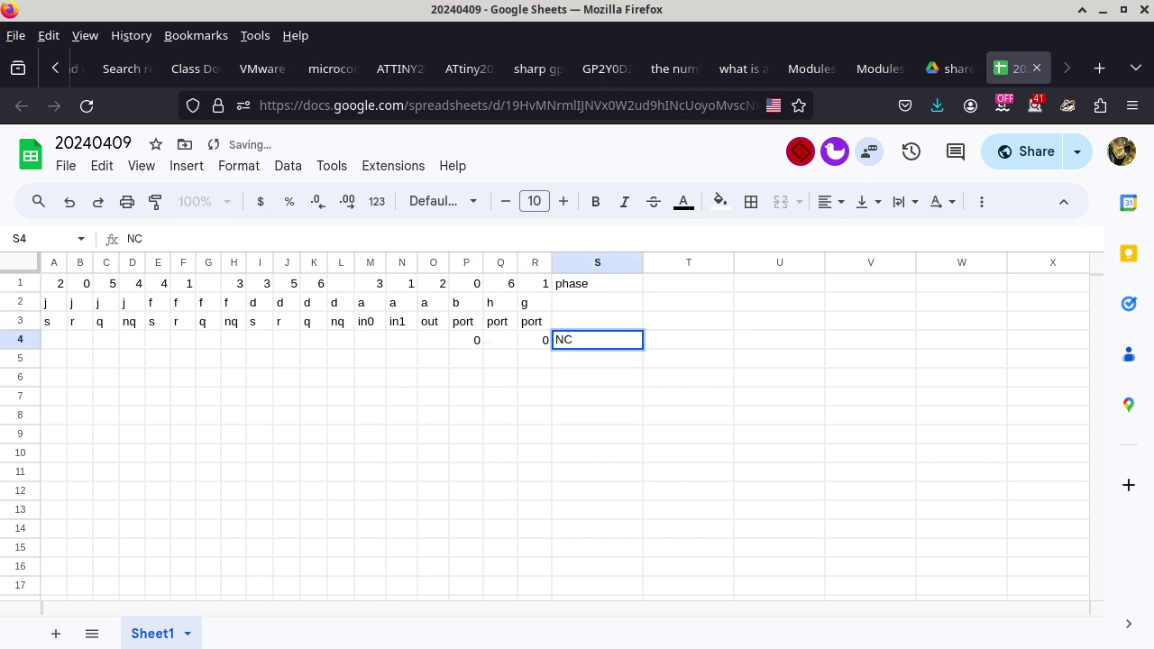
{"action": "left_click", "coordinate": [500, 340]}
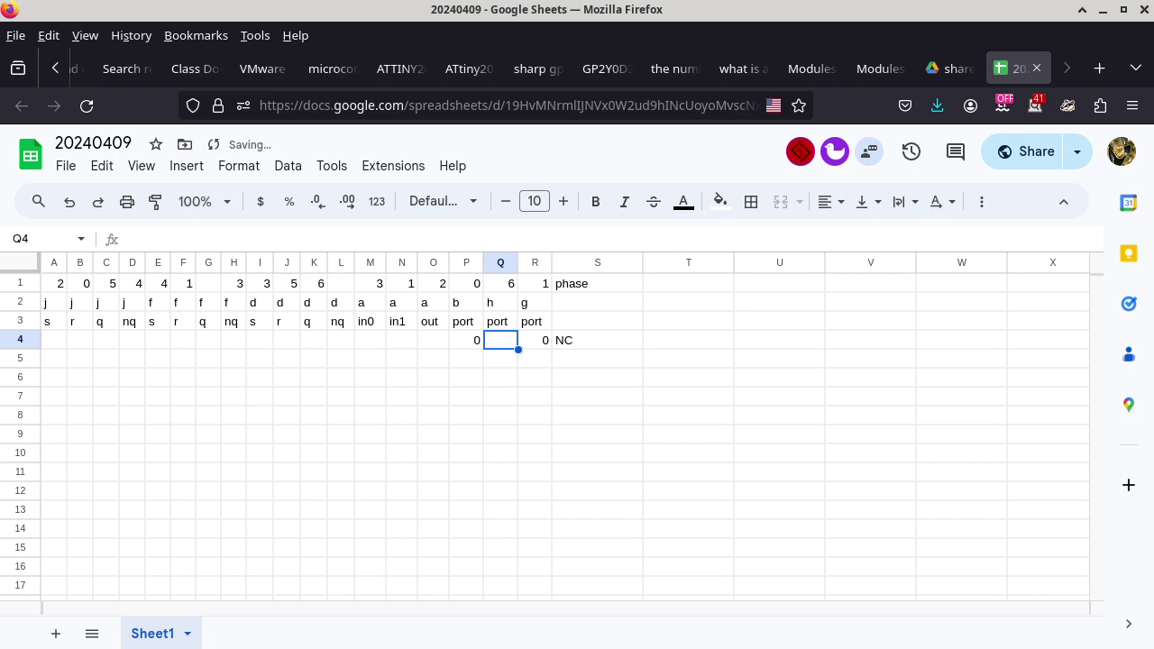
Propagate the b and g port values to the inputs on nodes 0 and 1 by entering 0 in cells B4, N4 and F4.
{"action": "left_click", "coordinate": [466, 340]}
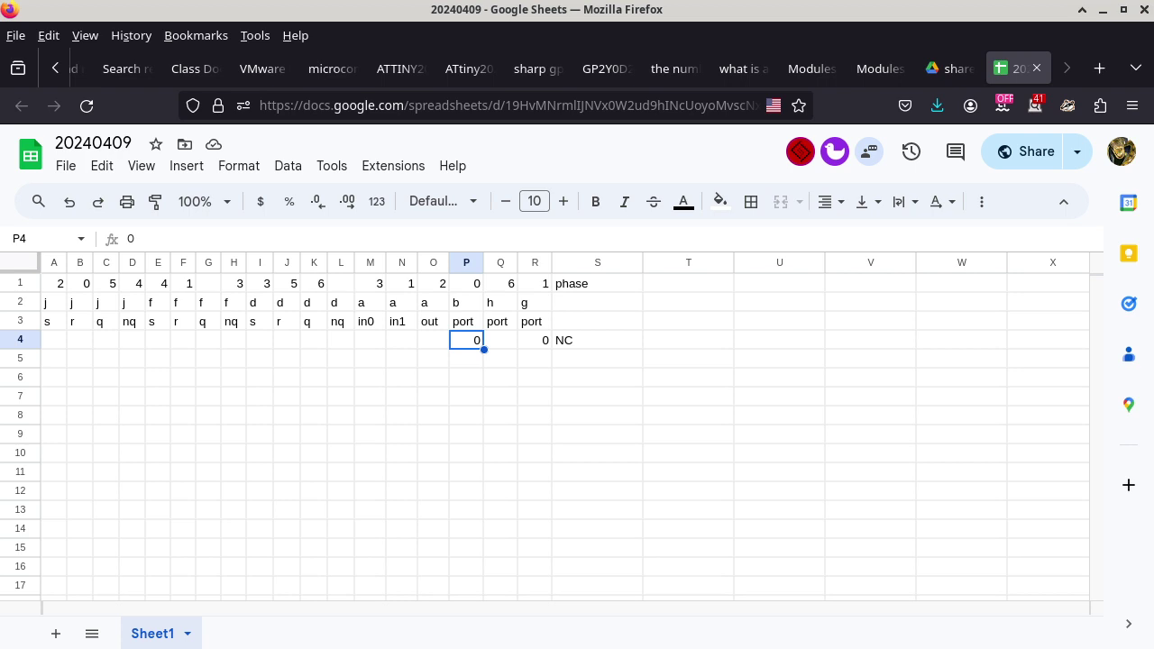
{"action": "left_click", "coordinate": [470, 289]}
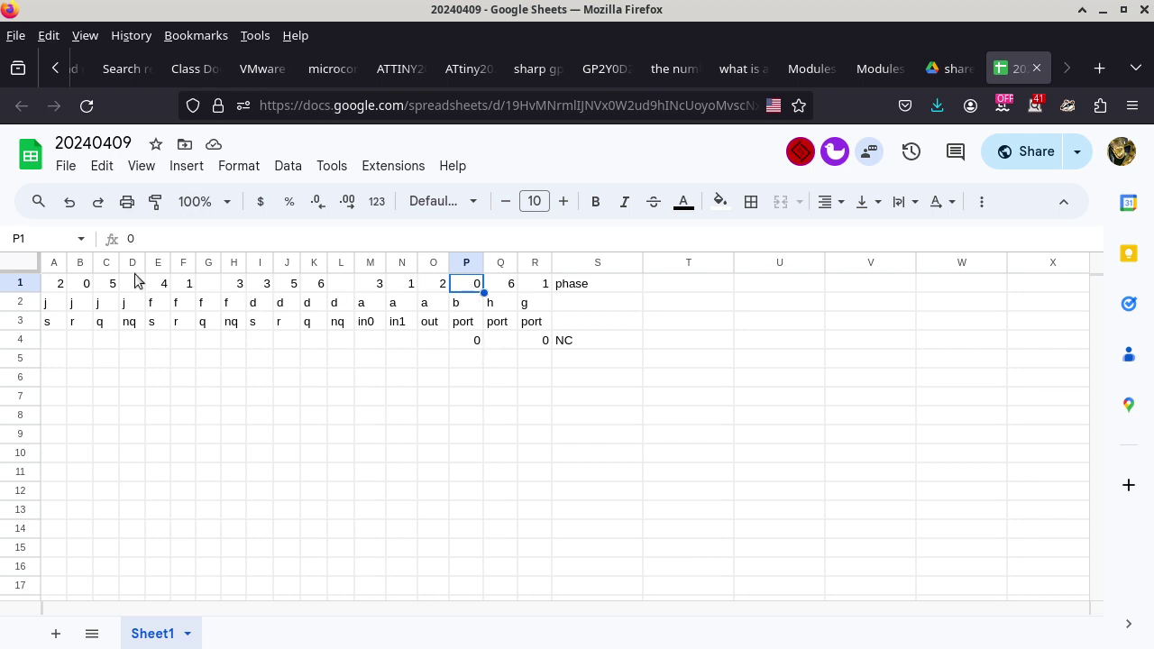
{"action": "left_click", "coordinate": [77, 346]}
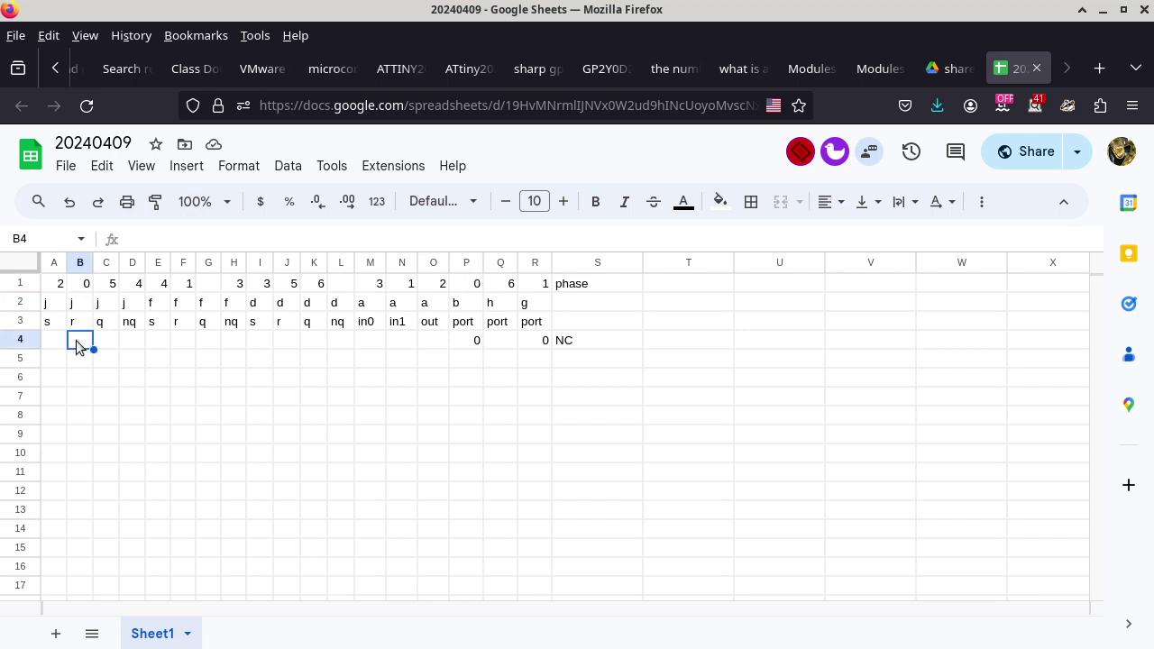
{"action": "type", "text": "0"}
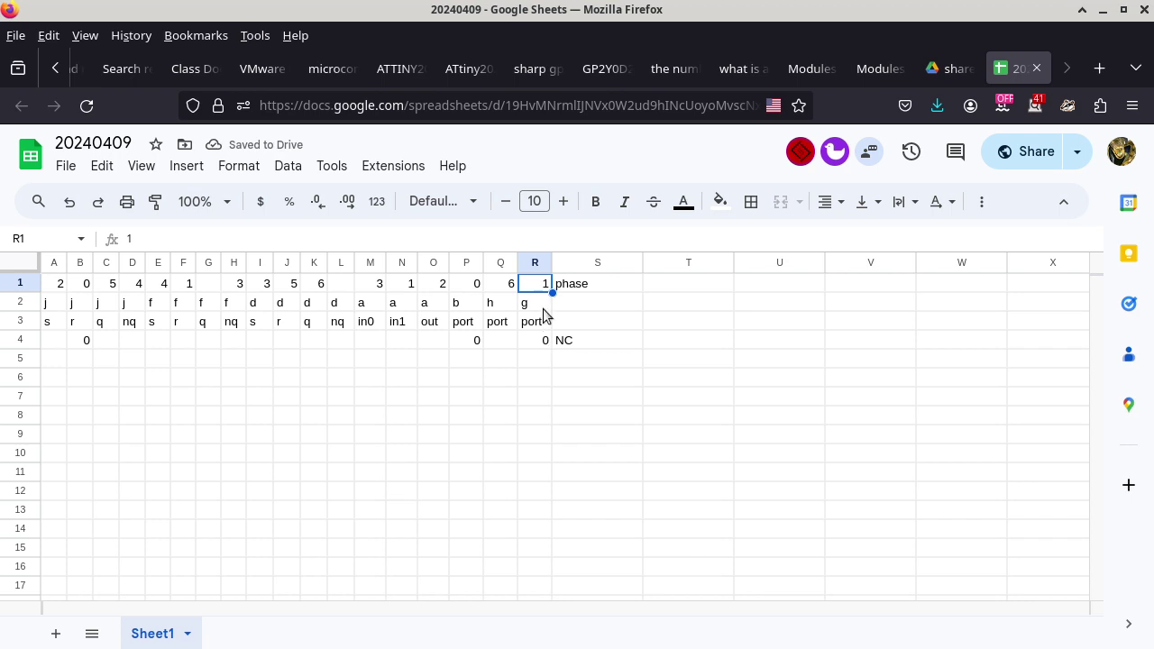
{"action": "left_click", "coordinate": [539, 343]}
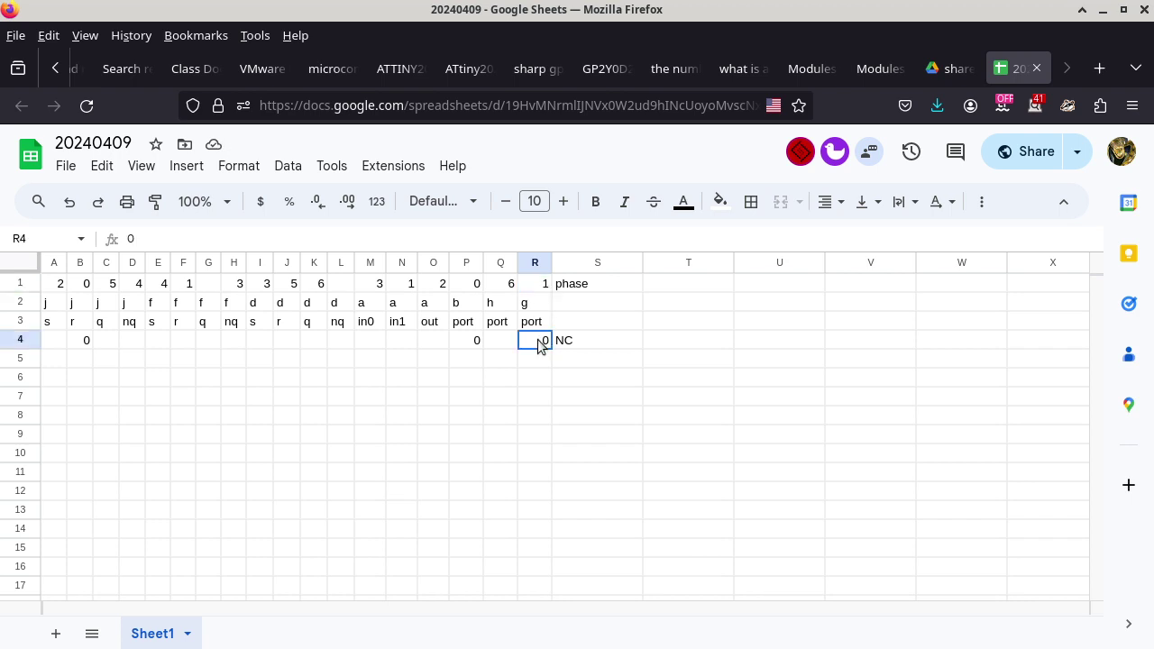
{"action": "left_click", "coordinate": [538, 287]}
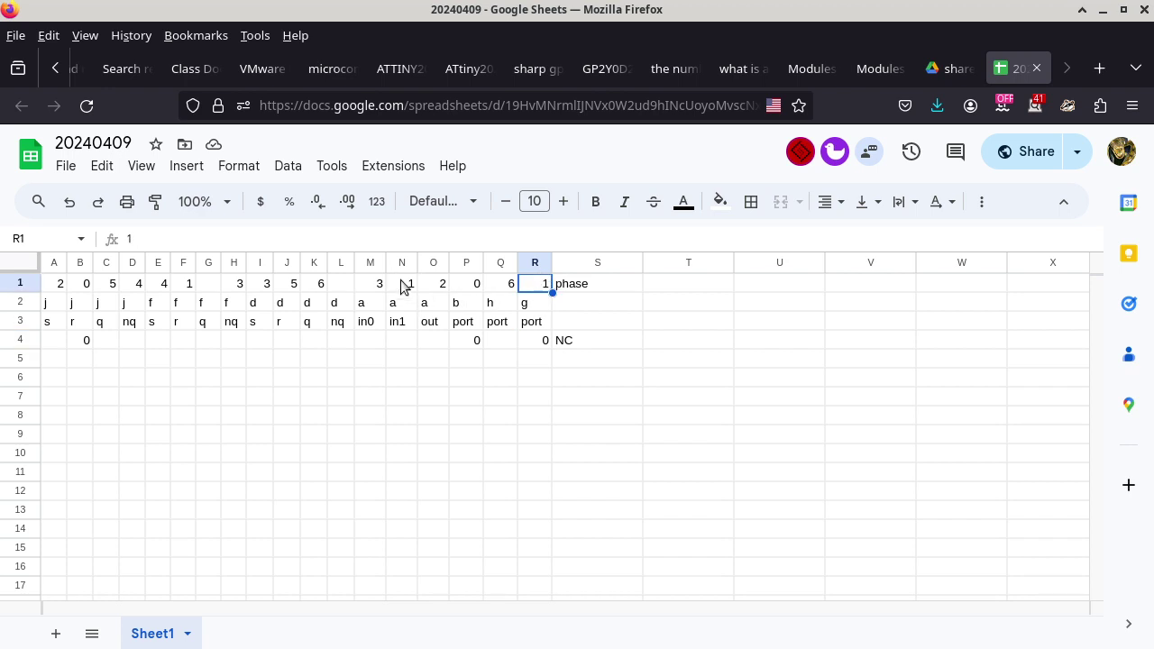
{"action": "left_click", "coordinate": [400, 344]}
{"action": "type", "text": "0"}
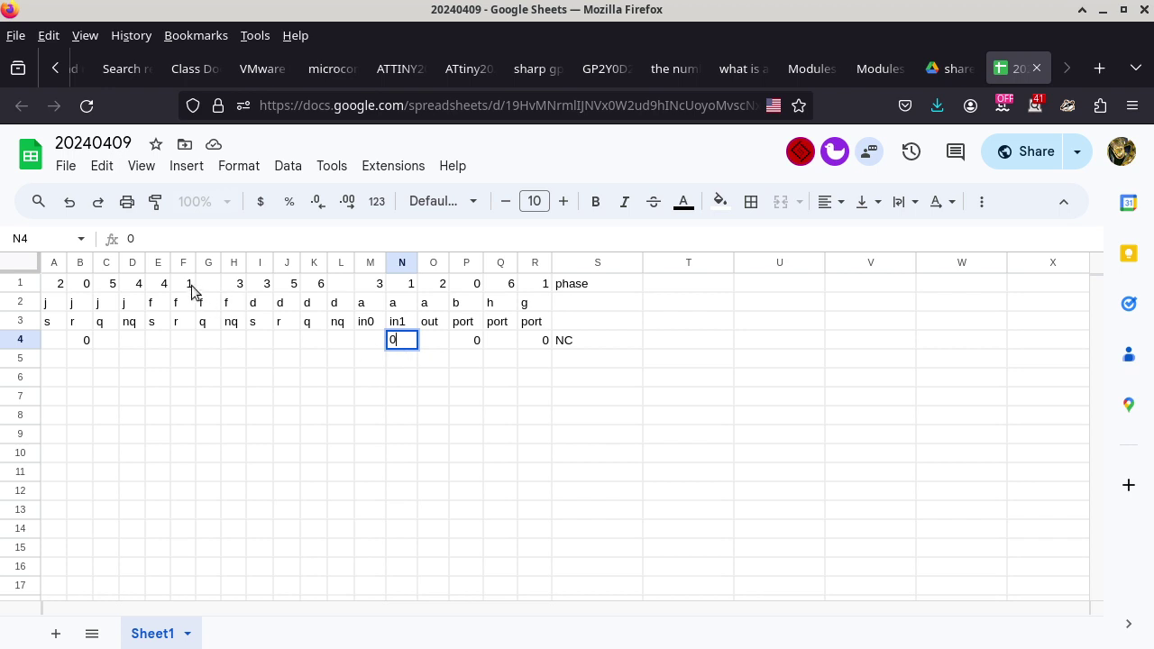
{"action": "left_click", "coordinate": [180, 341]}
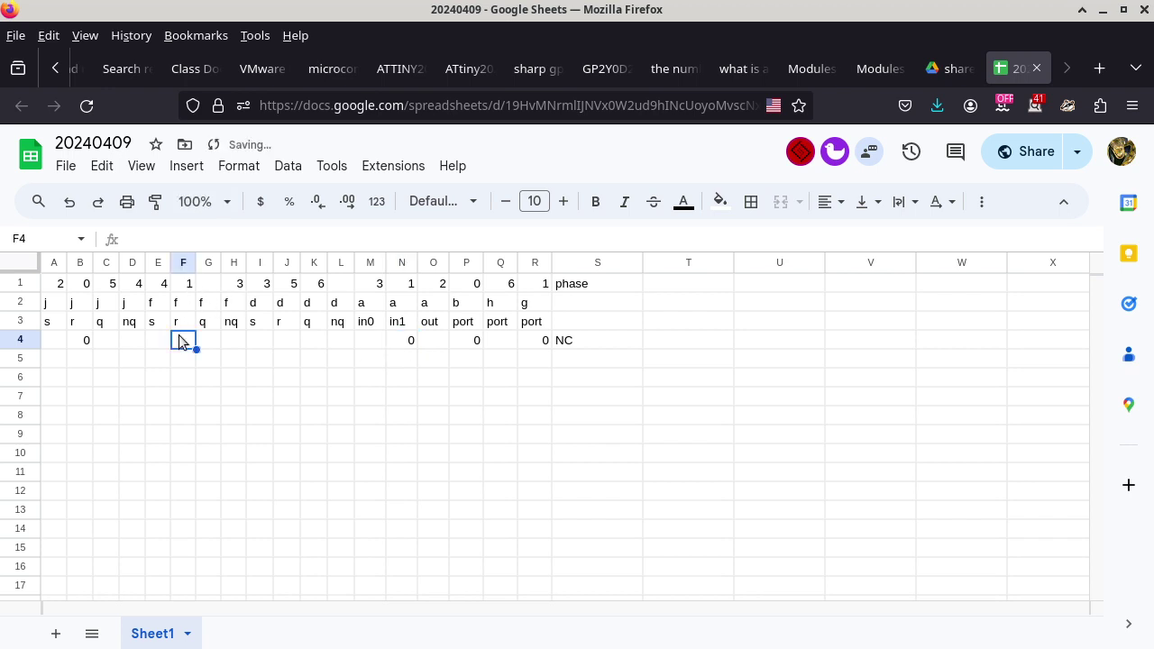
{"action": "type", "text": "0"}
{"action": "key", "text": "Return"}
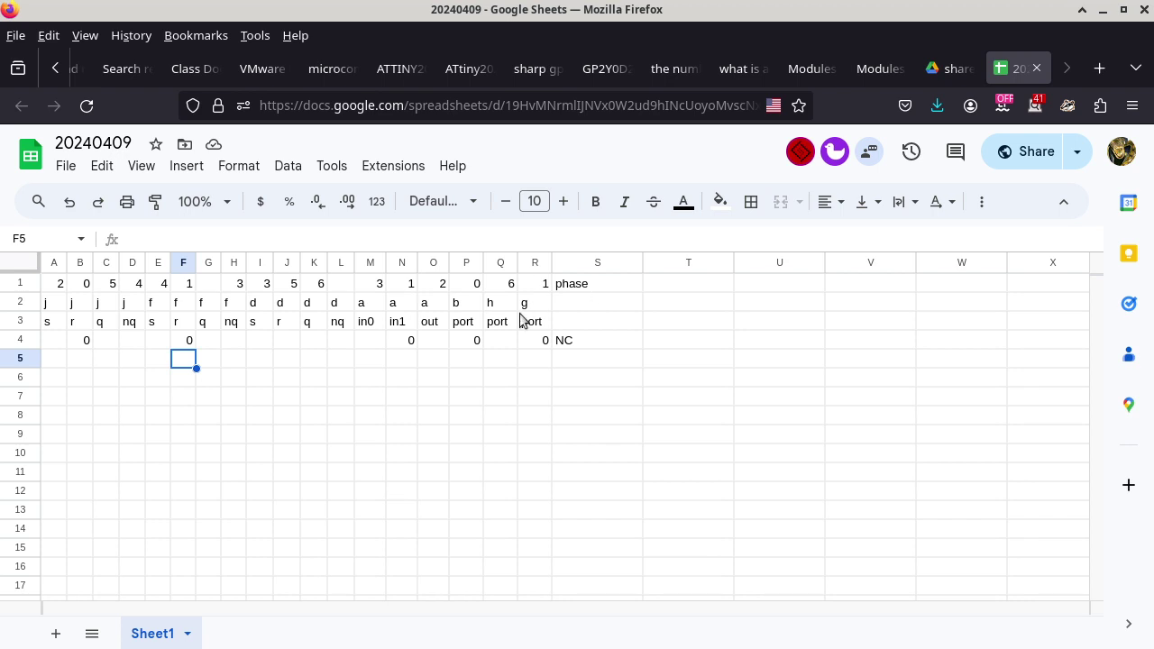
Make the b and g port values in cells P4 and R4 bold.
{"action": "left_click", "coordinate": [475, 344]}
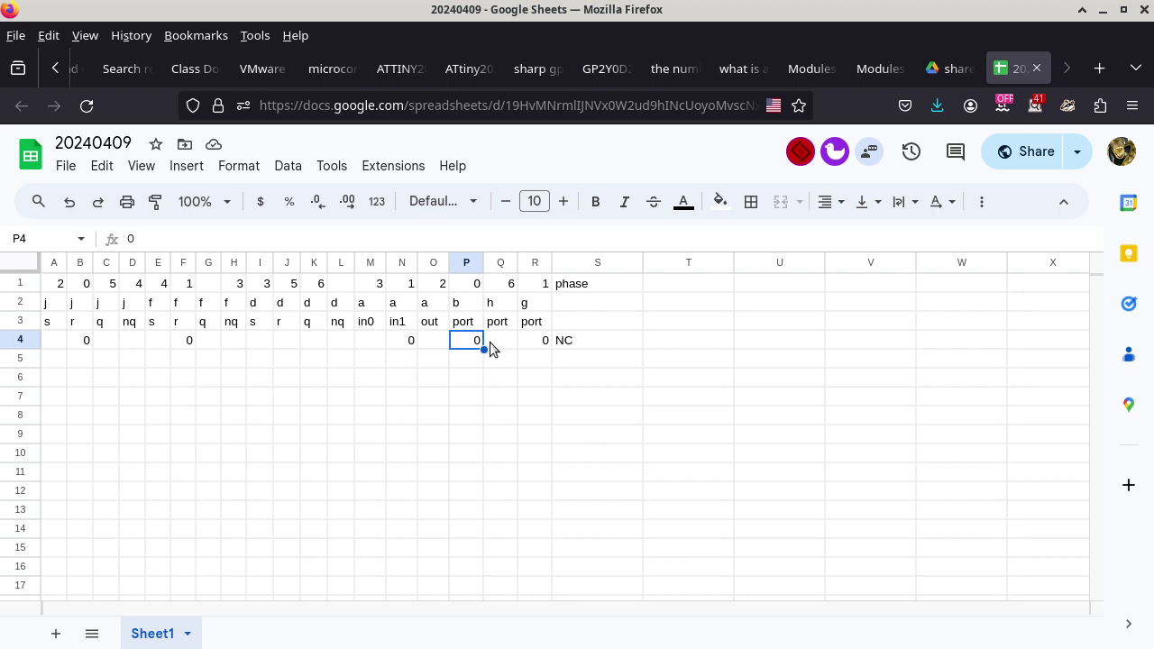
{"action": "left_click", "coordinate": [541, 342], "text": "ctrl"}
{"action": "key", "text": "ctrl+b"}
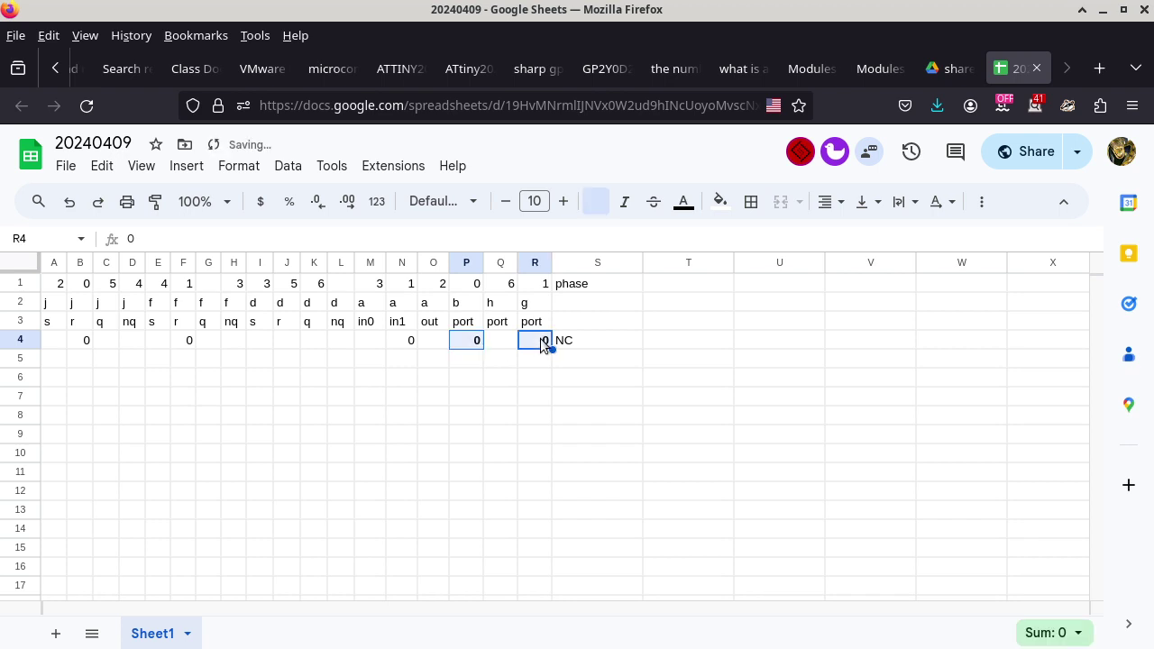
{"action": "type", "text": "h"}
{"action": "key", "text": "Escape"}
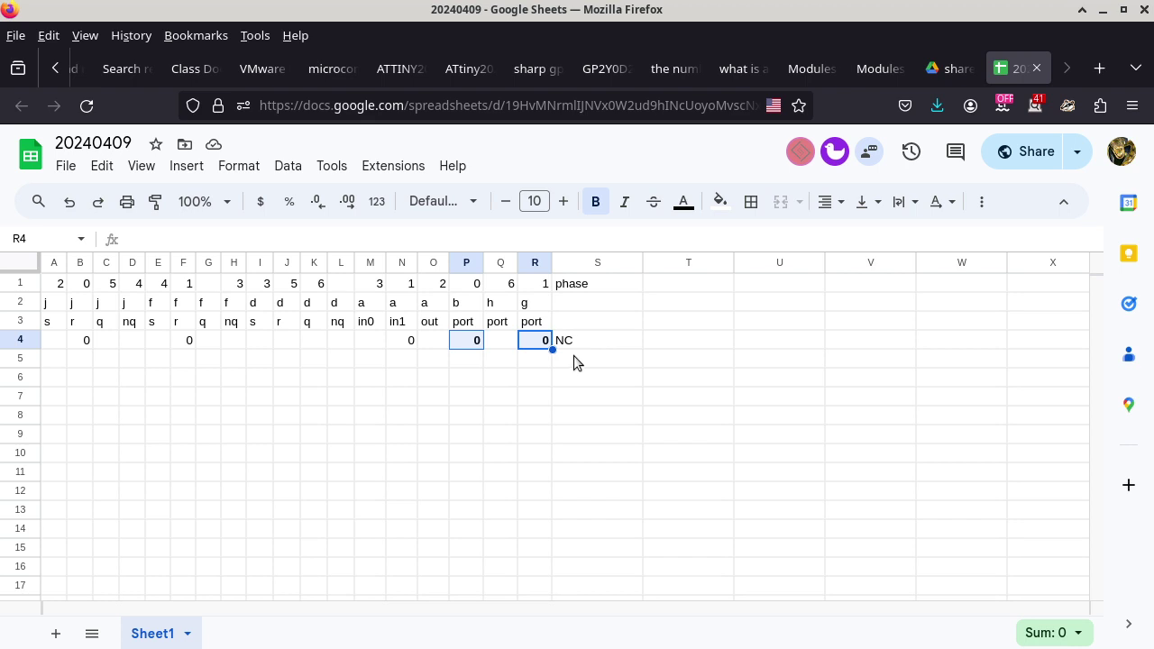
Enter the phase PD in cell S5, below NC.
{"action": "left_click", "coordinate": [543, 365]}
{"action": "left_click", "coordinate": [579, 362]}
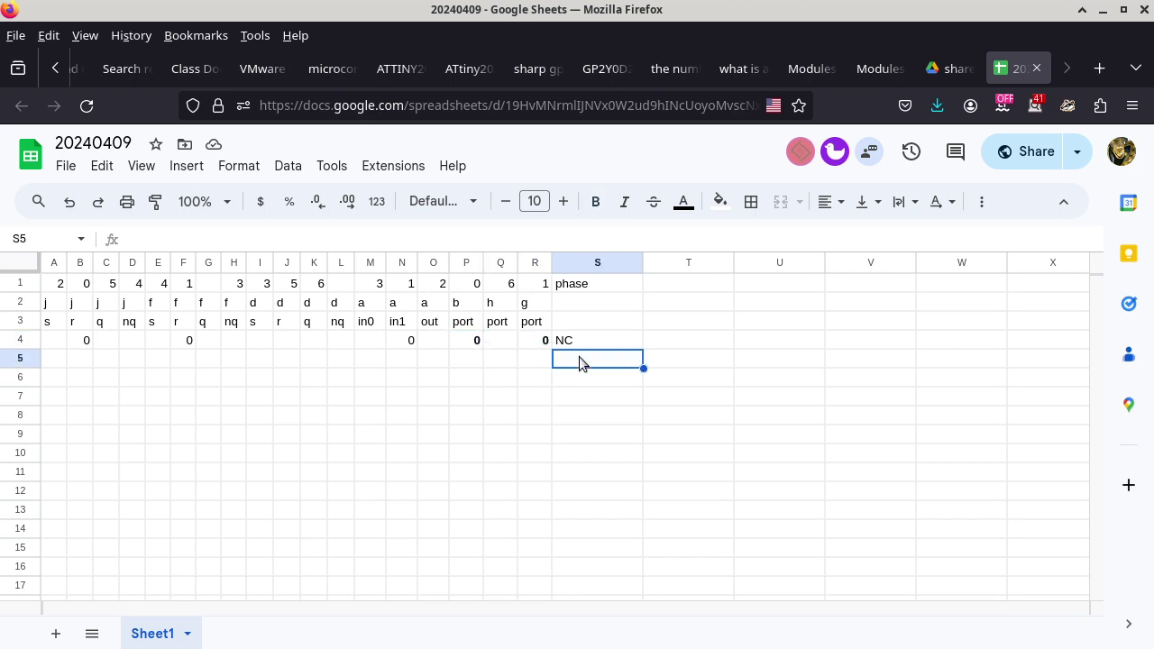
{"action": "type", "text": "PD"}
{"action": "key", "text": "Return"}
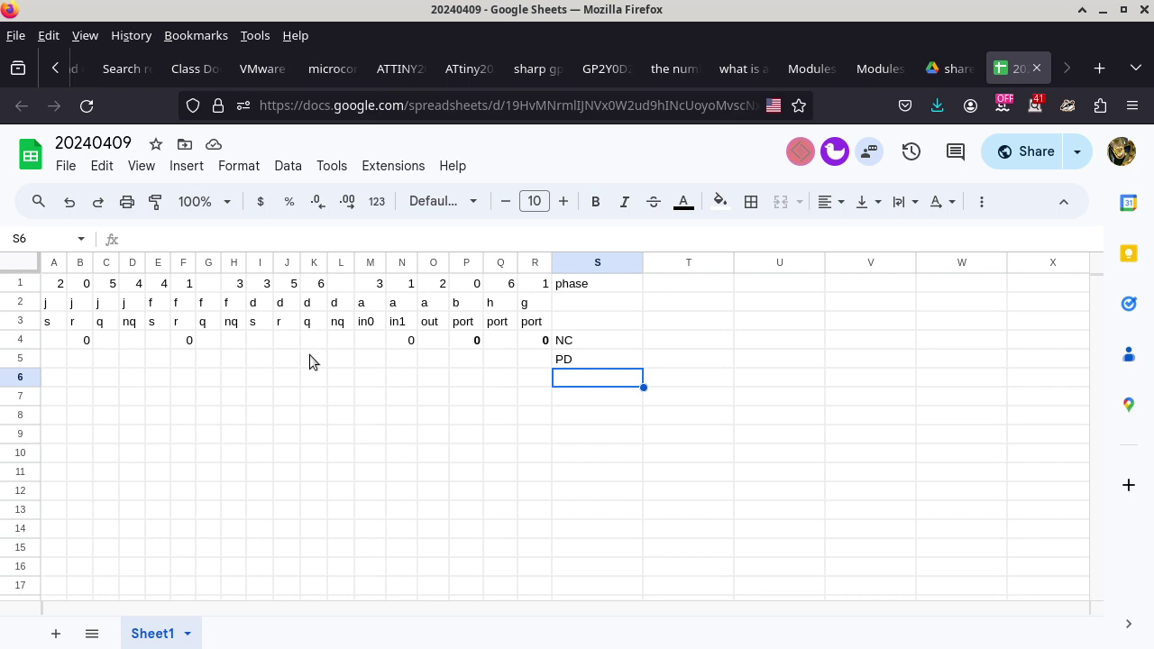
Insert one blank row above the NC row.
{"action": "left_click", "coordinate": [28, 347]}
{"action": "right_click", "coordinate": [28, 347]}
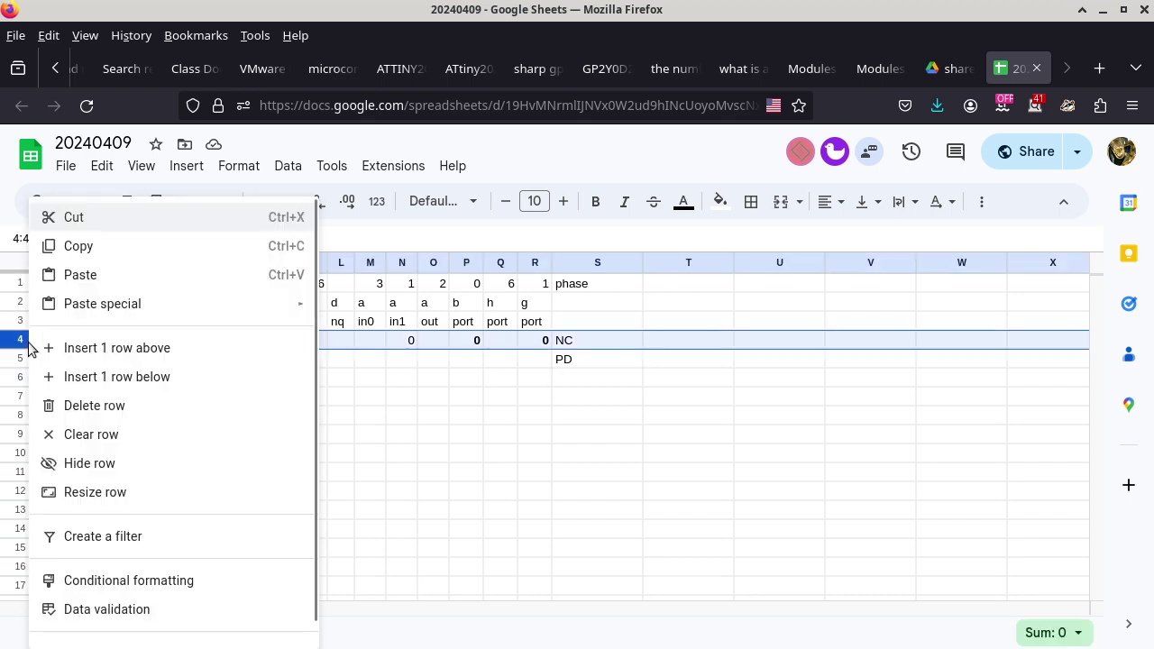
{"action": "left_click", "coordinate": [90, 351]}
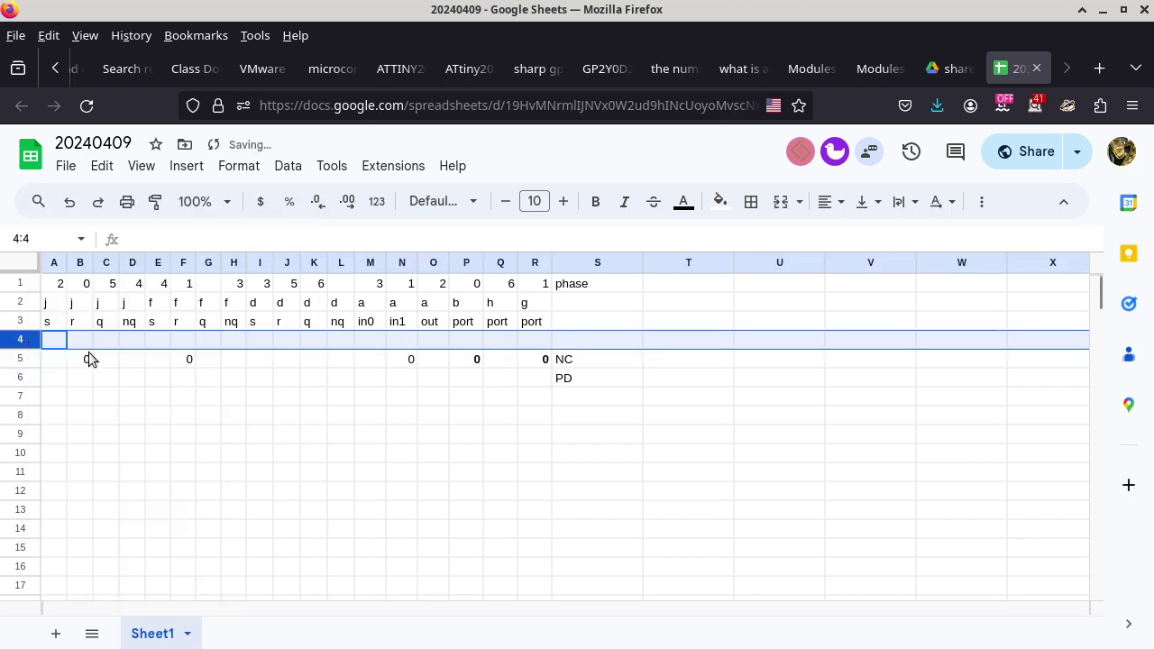
Enter ? in cell A4 of the blank row under the header and select that cell.
{"action": "left_click", "coordinate": [53, 339]}
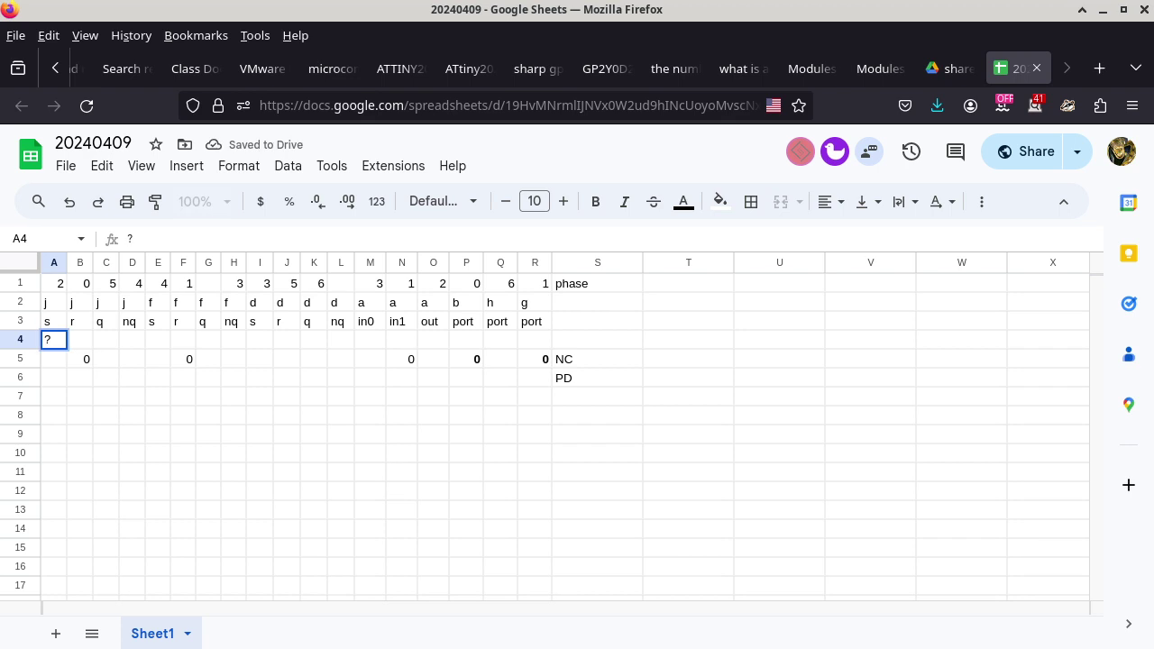
{"action": "type", "text": "?"}
{"action": "left_click", "coordinate": [72, 343]}
{"action": "left_click", "coordinate": [56, 344]}
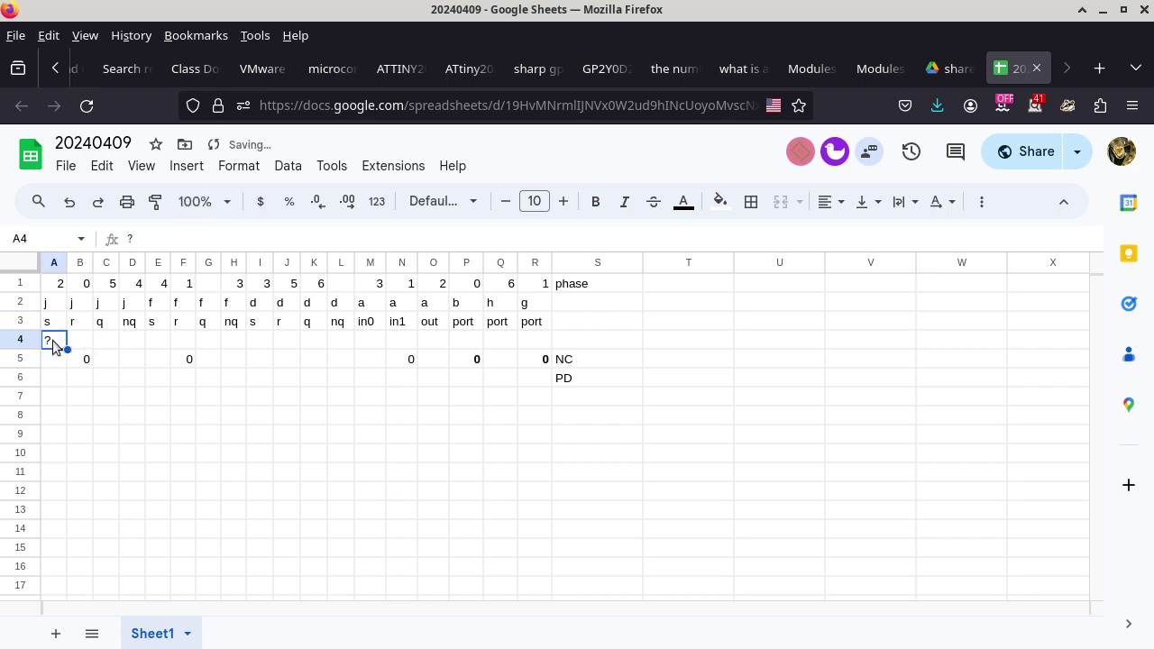
Fill the ? from cell A4 across the row through cell R4.
{"action": "left_click_drag", "start_coordinate": [68, 348], "coordinate": [547, 346]}
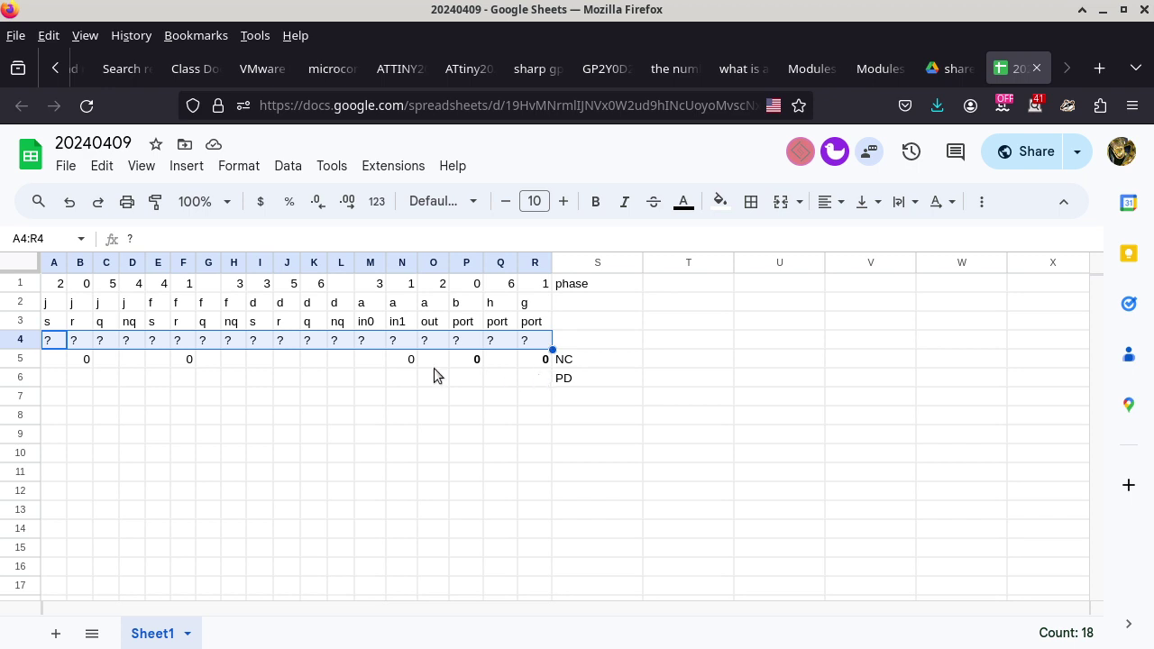
{"action": "left_click_drag", "start_coordinate": [74, 338], "coordinate": [83, 363]}
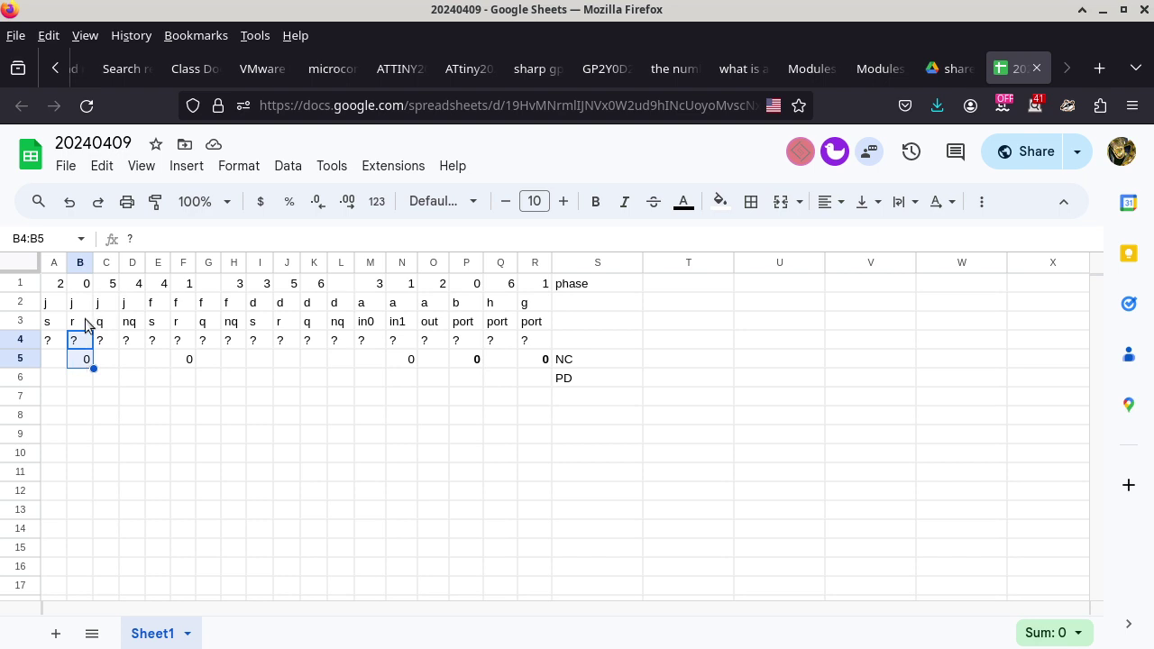
{"action": "left_click_drag", "start_coordinate": [57, 306], "coordinate": [124, 309]}
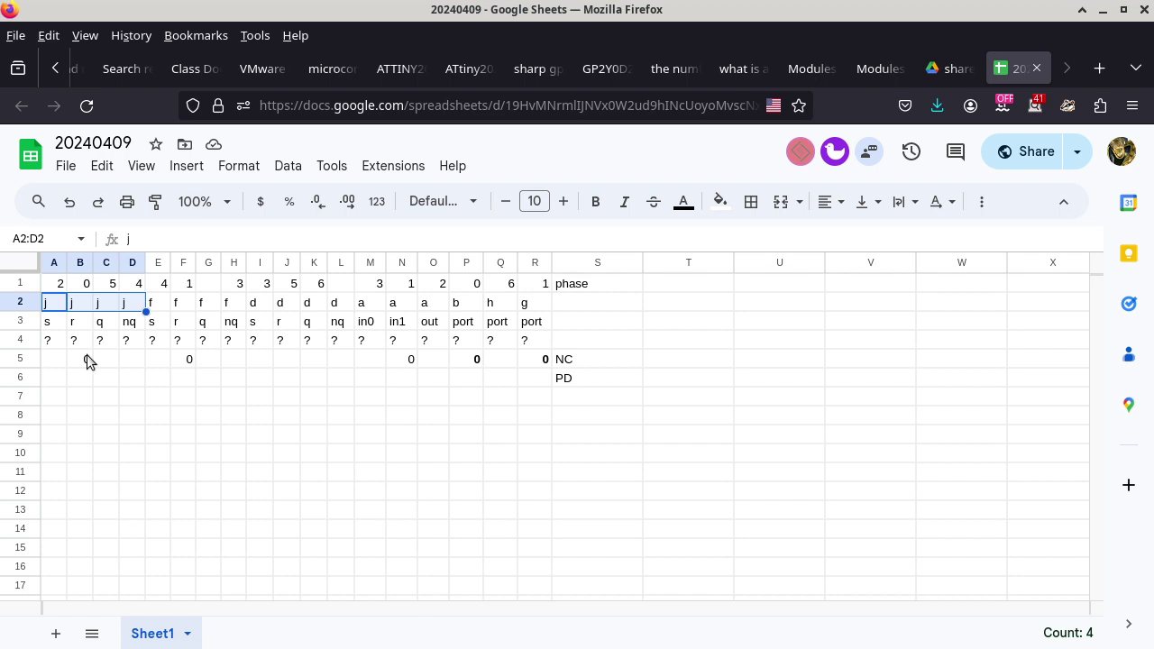
Switch to x2-000-1.pdf and review Question 1's NC-PD phase instructions, input steps and Rsrlatch truth table.
{"action": "key", "text": "alt+Tab"}
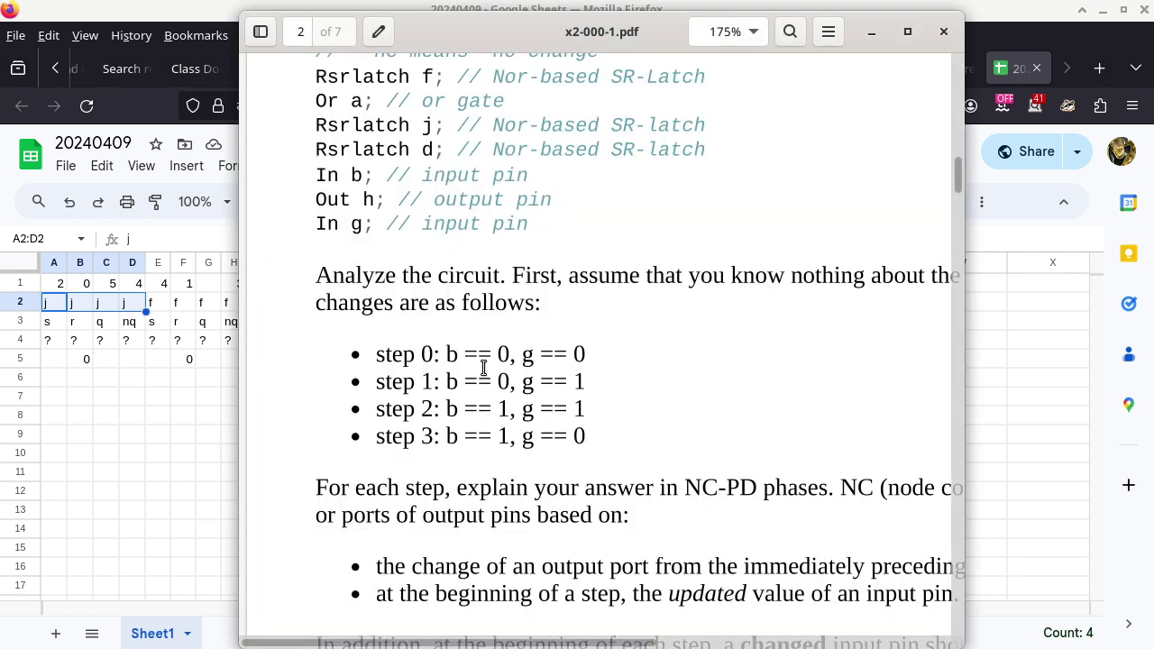
{"action": "scroll", "coordinate": [483, 368], "scroll_direction": "down", "scroll_amount": 4}
{"action": "scroll", "coordinate": [483, 368], "scroll_direction": "down", "scroll_amount": 15}
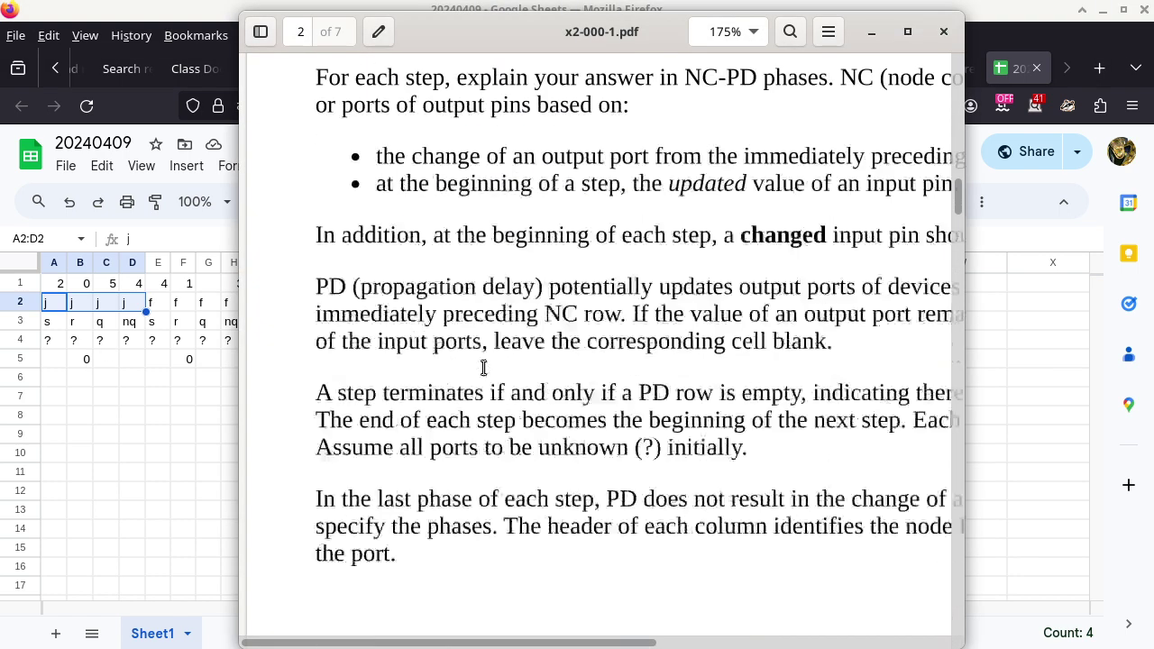
{"action": "scroll", "coordinate": [483, 367], "scroll_direction": "up", "scroll_amount": 4}
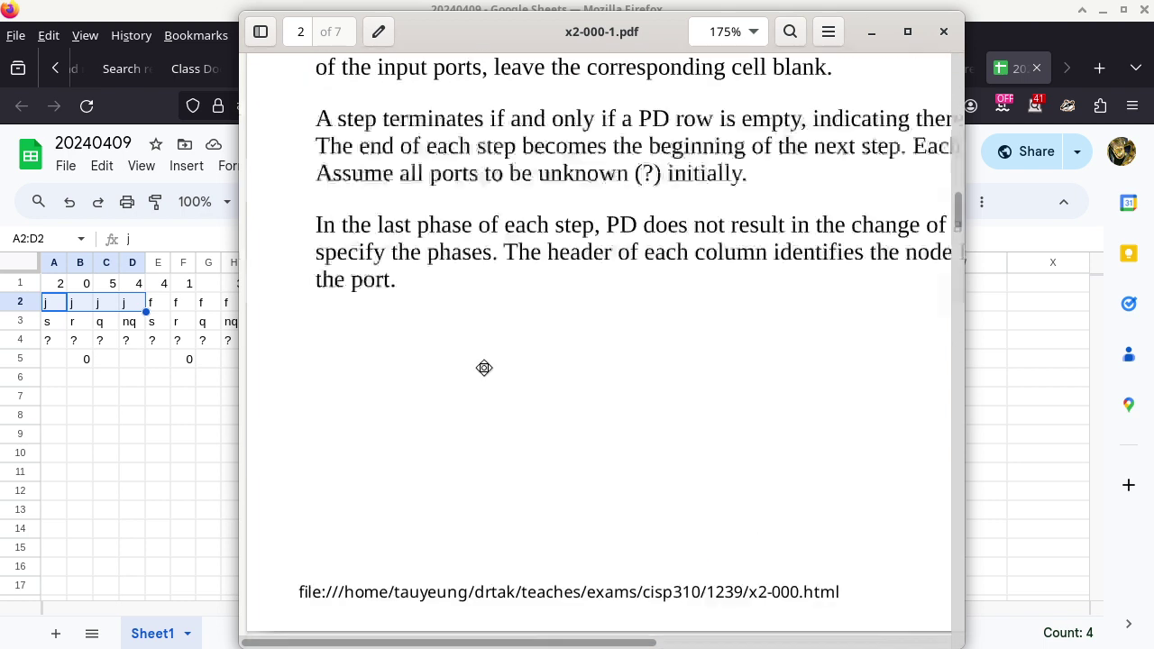
{"action": "scroll", "coordinate": [483, 367], "scroll_direction": "right", "scroll_amount": 2}
{"action": "middle_click", "coordinate": [484, 368]}
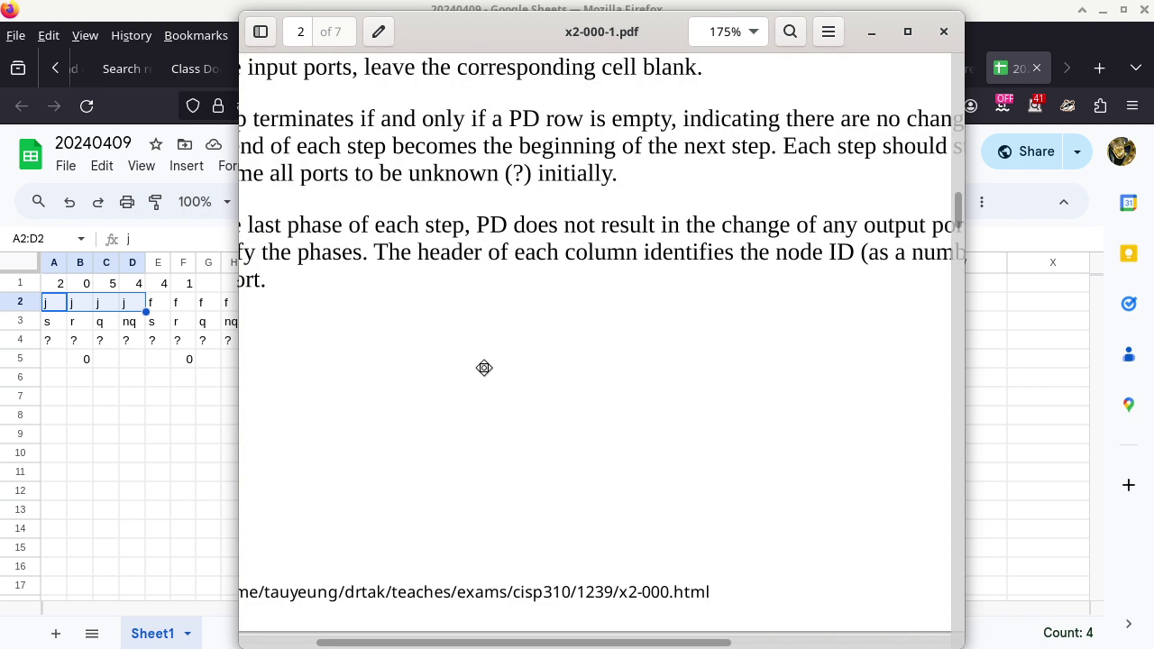
{"action": "scroll", "coordinate": [484, 368], "scroll_direction": "left", "scroll_amount": 2}
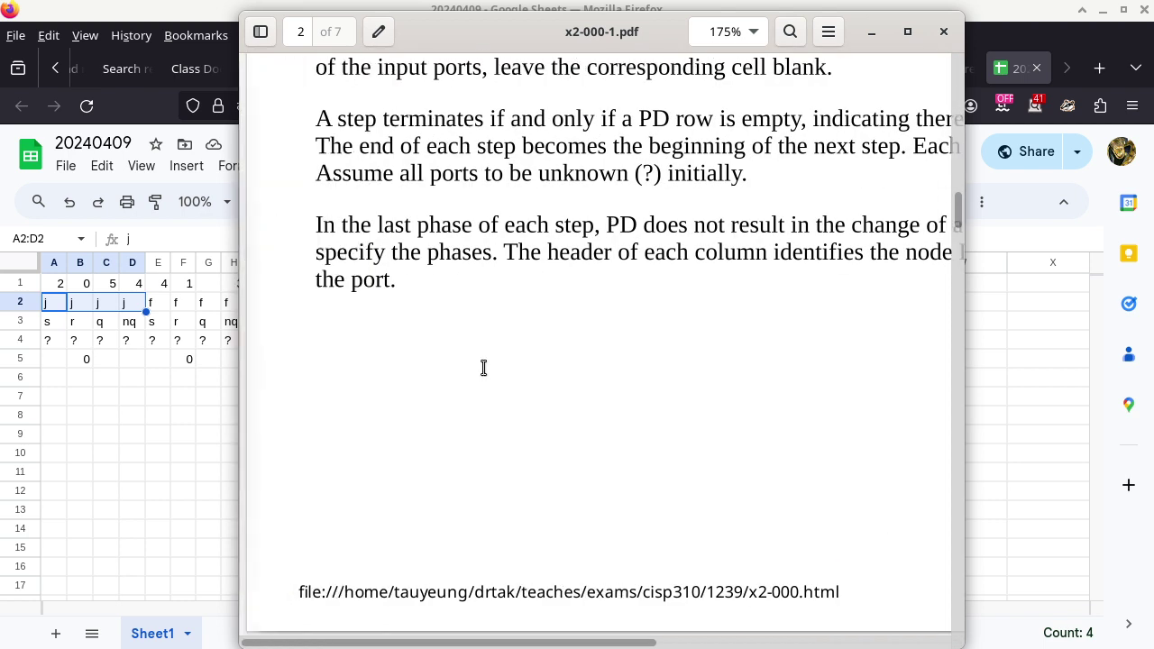
{"action": "scroll", "coordinate": [484, 368], "scroll_direction": "up", "scroll_amount": 9}
{"action": "scroll", "coordinate": [484, 368], "scroll_direction": "up", "scroll_amount": 5}
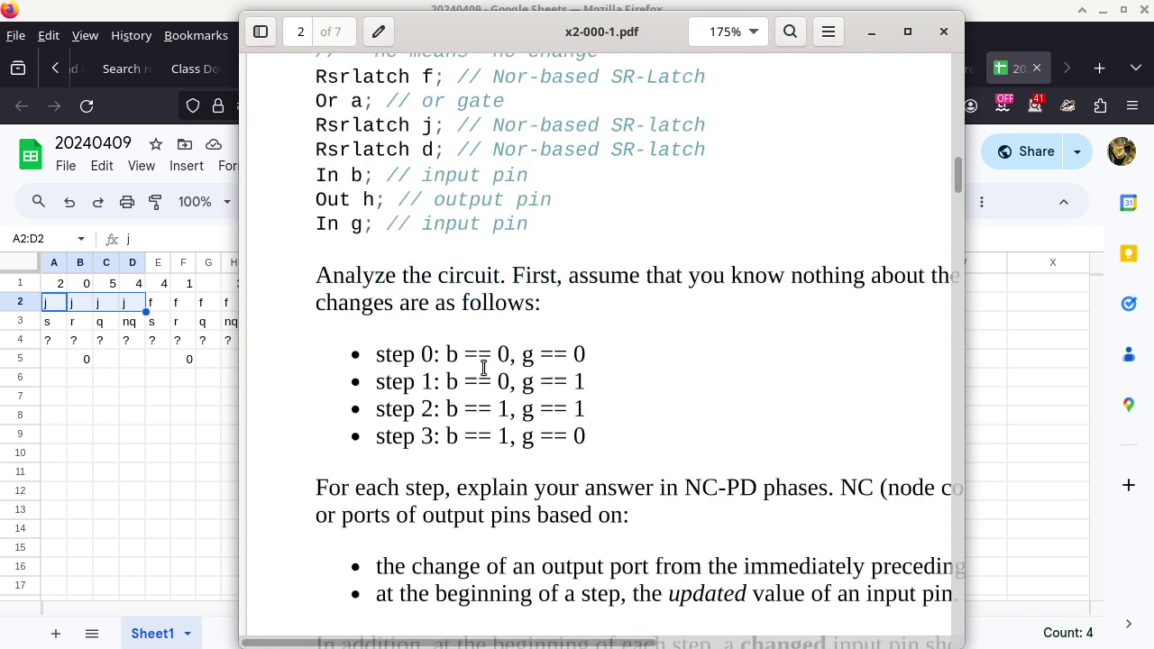
{"action": "scroll", "coordinate": [483, 368], "scroll_direction": "down", "scroll_amount": 20}
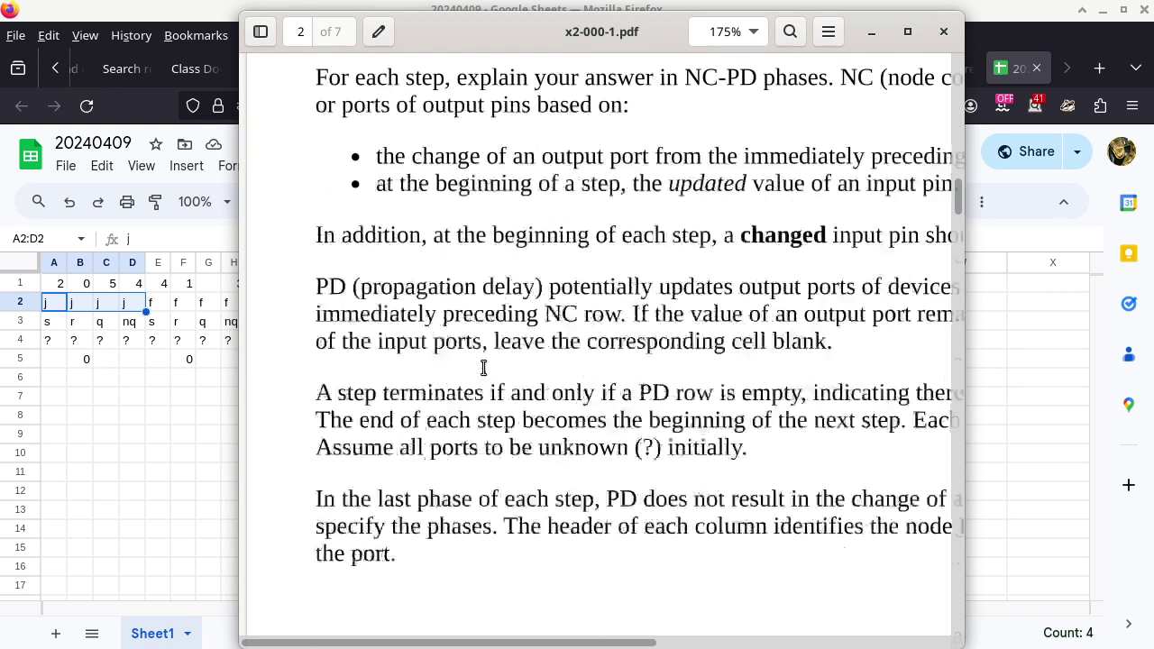
{"action": "scroll", "coordinate": [483, 368], "scroll_direction": "up", "scroll_amount": 3}
{"action": "middle_click", "coordinate": [483, 368]}
{"action": "scroll", "coordinate": [483, 368], "scroll_direction": "right", "scroll_amount": 5}
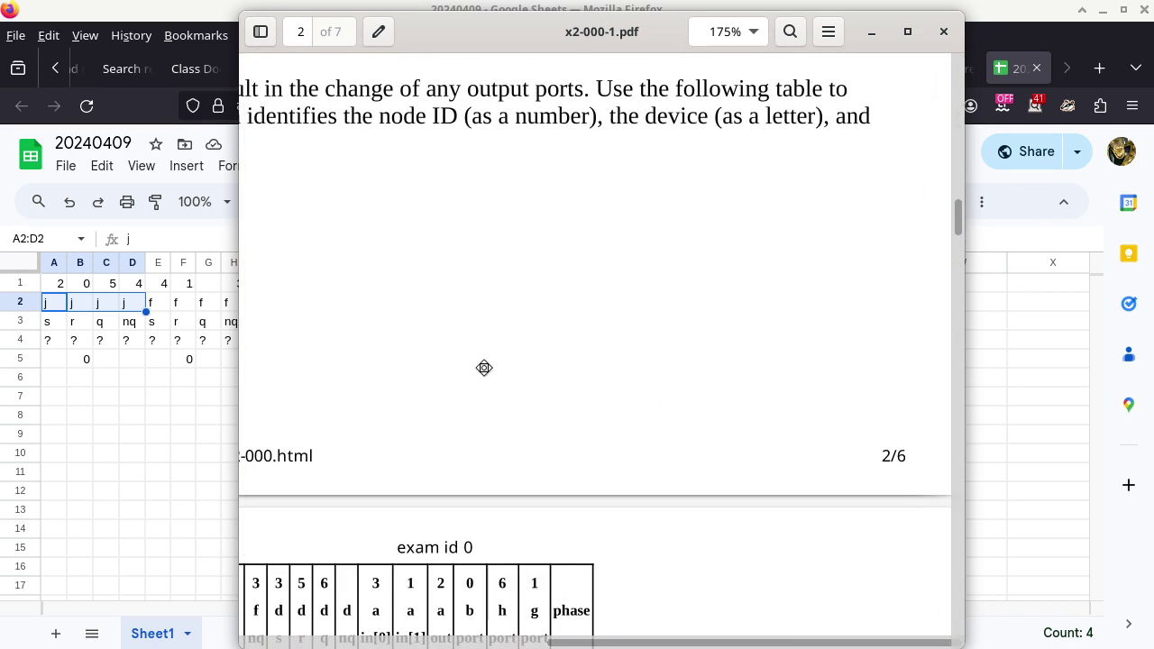
{"action": "scroll", "coordinate": [484, 368], "scroll_direction": "left", "scroll_amount": 4}
{"action": "scroll", "coordinate": [484, 368], "scroll_direction": "left", "scroll_amount": 3}
{"action": "scroll", "coordinate": [484, 368], "scroll_direction": "up", "scroll_amount": 13}
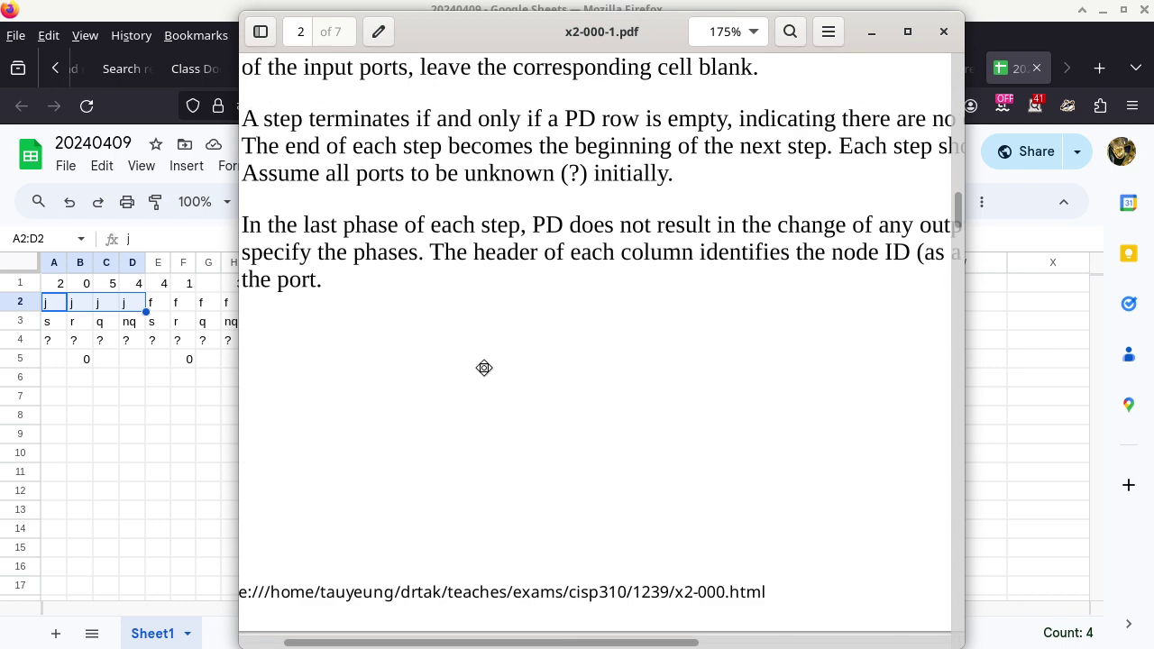
{"action": "scroll", "coordinate": [483, 367], "scroll_direction": "up", "scroll_amount": 10}
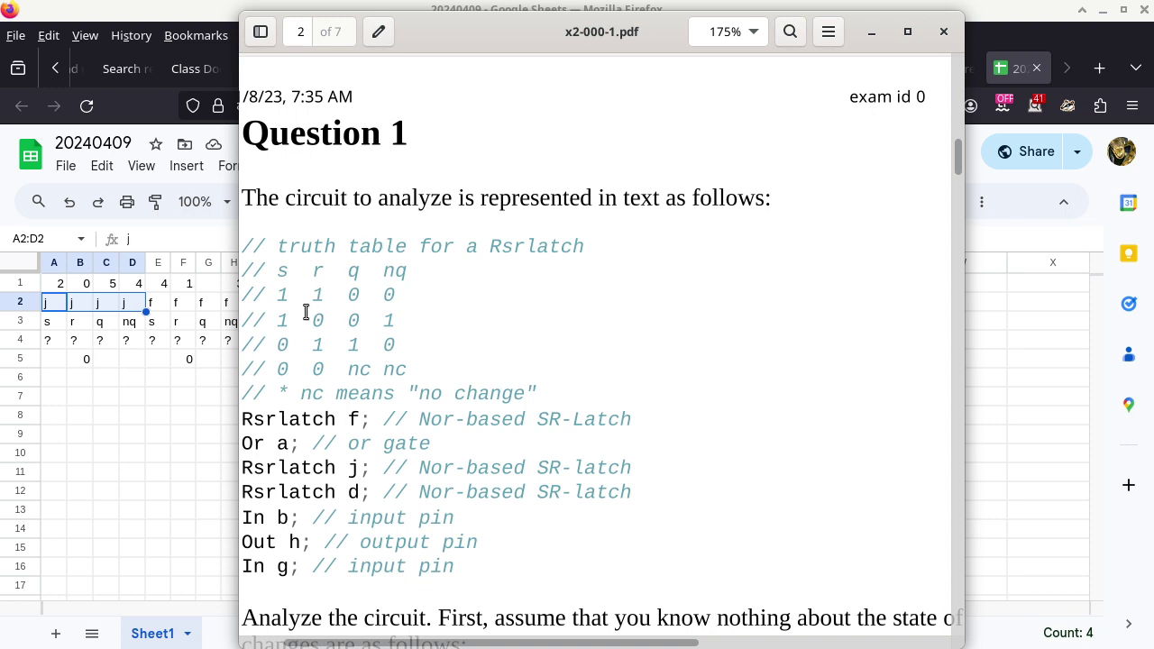
Compare the two truth table rows with r equal to 0, including their q and nq outputs.
{"action": "left_click_drag", "start_coordinate": [312, 321], "coordinate": [324, 321]}
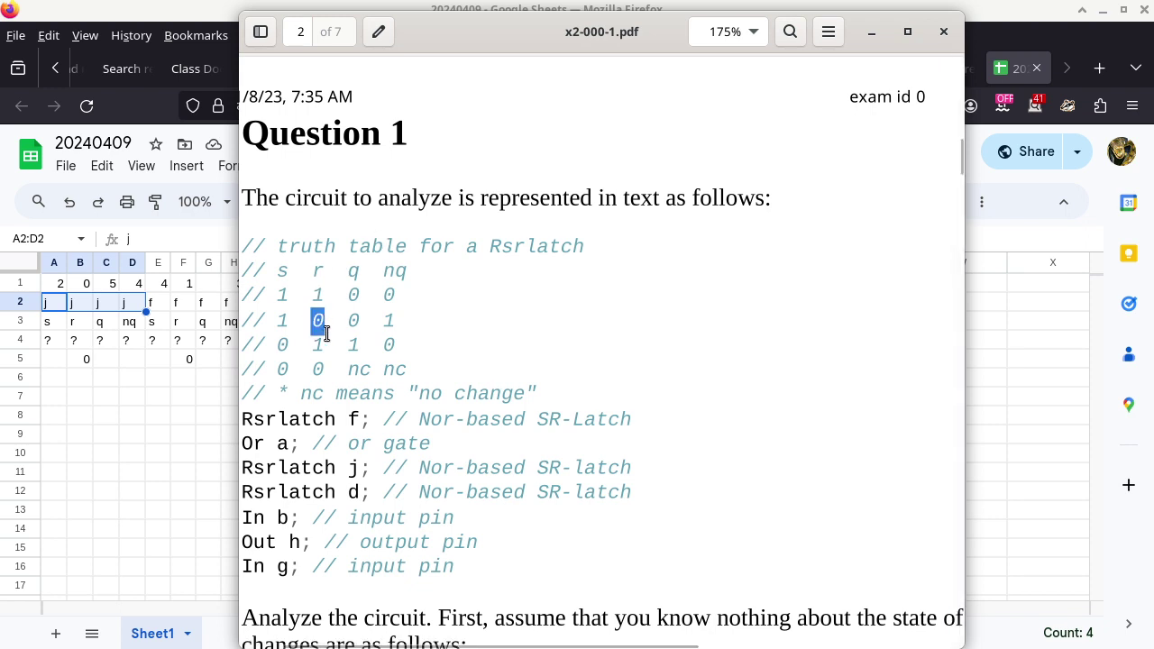
{"action": "left_click_drag", "start_coordinate": [315, 367], "coordinate": [318, 368]}
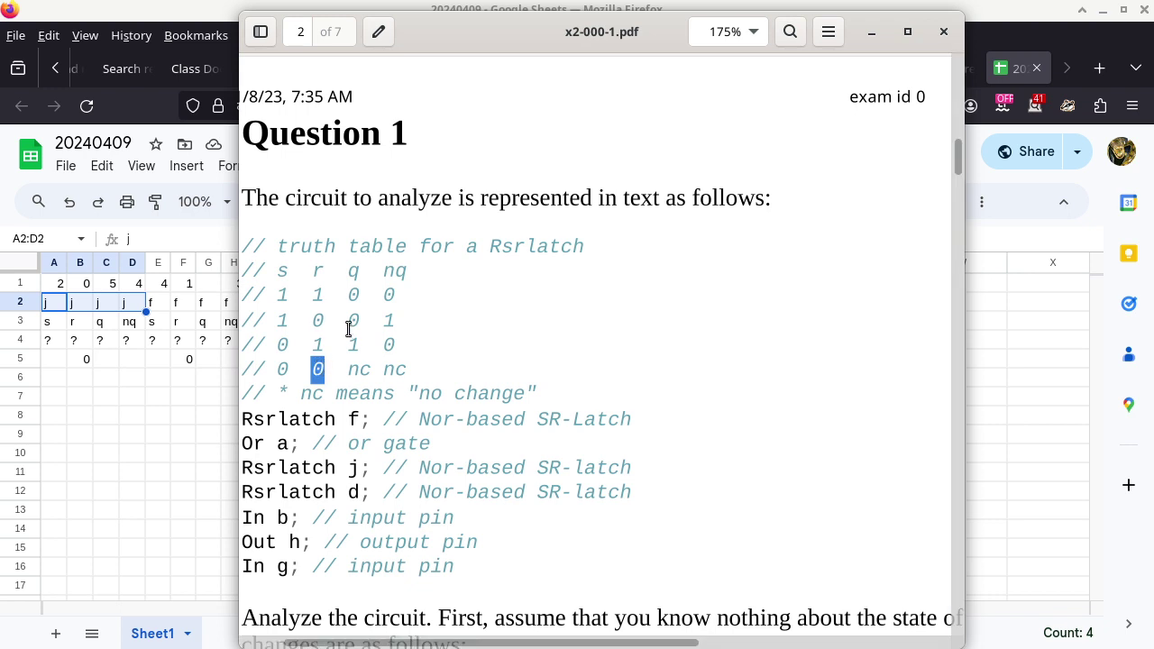
{"action": "left_click_drag", "start_coordinate": [351, 322], "coordinate": [393, 322]}
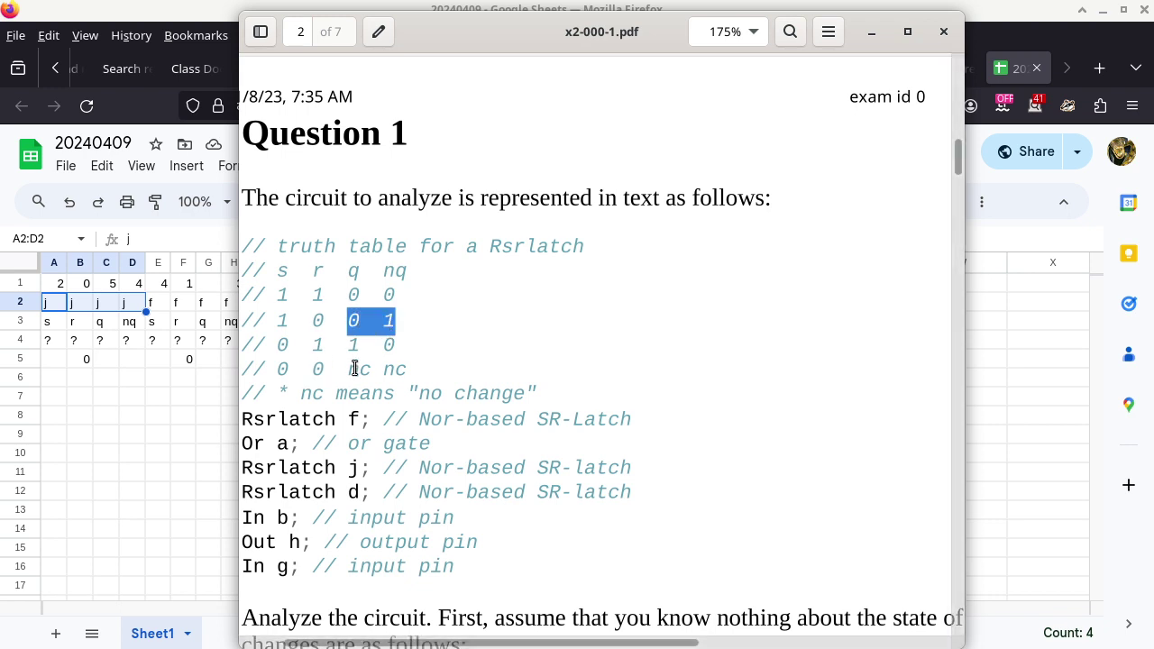
{"action": "left_click_drag", "start_coordinate": [350, 368], "coordinate": [402, 369]}
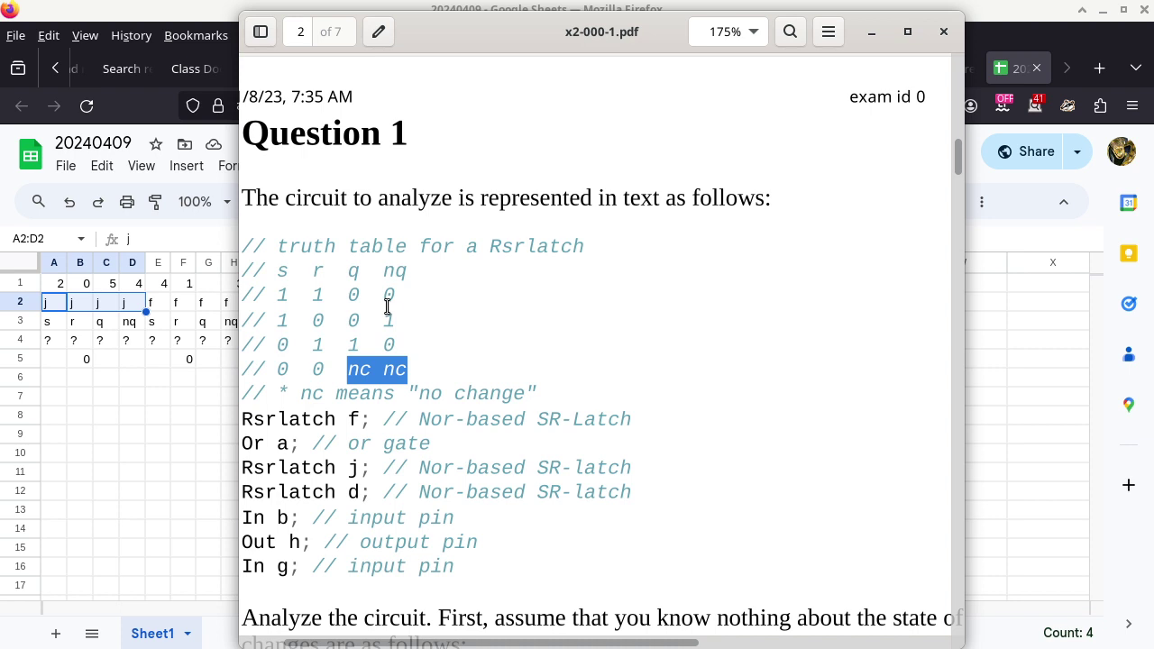
{"action": "left_click_drag", "start_coordinate": [385, 315], "coordinate": [393, 317]}
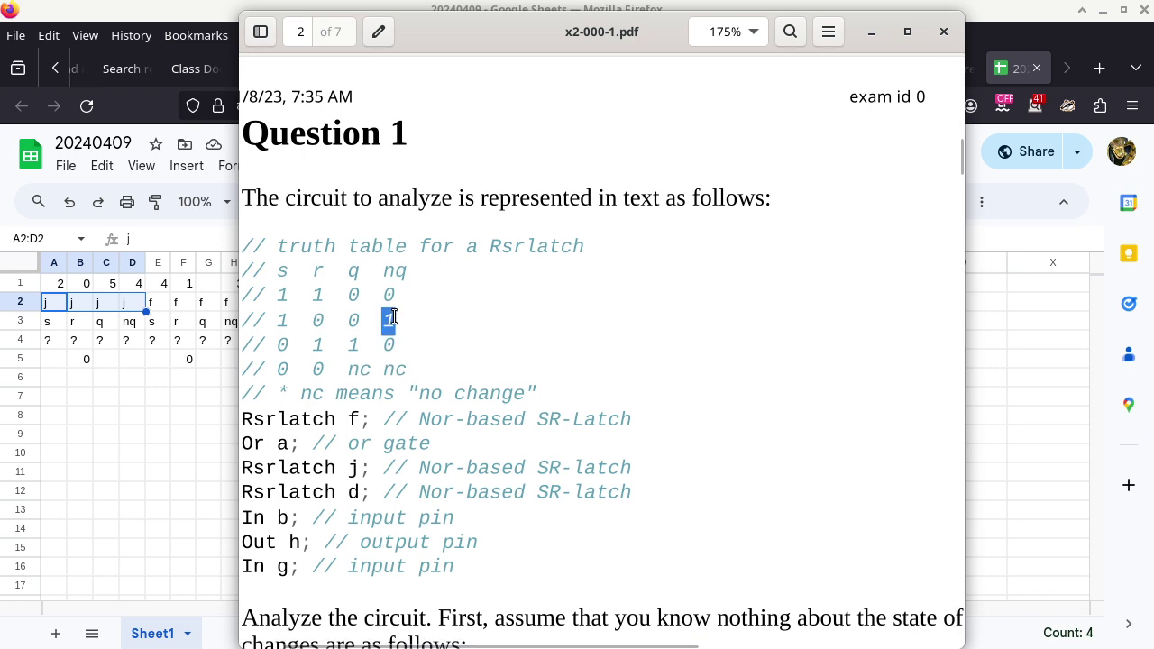
{"action": "left_click_drag", "start_coordinate": [381, 367], "coordinate": [407, 369]}
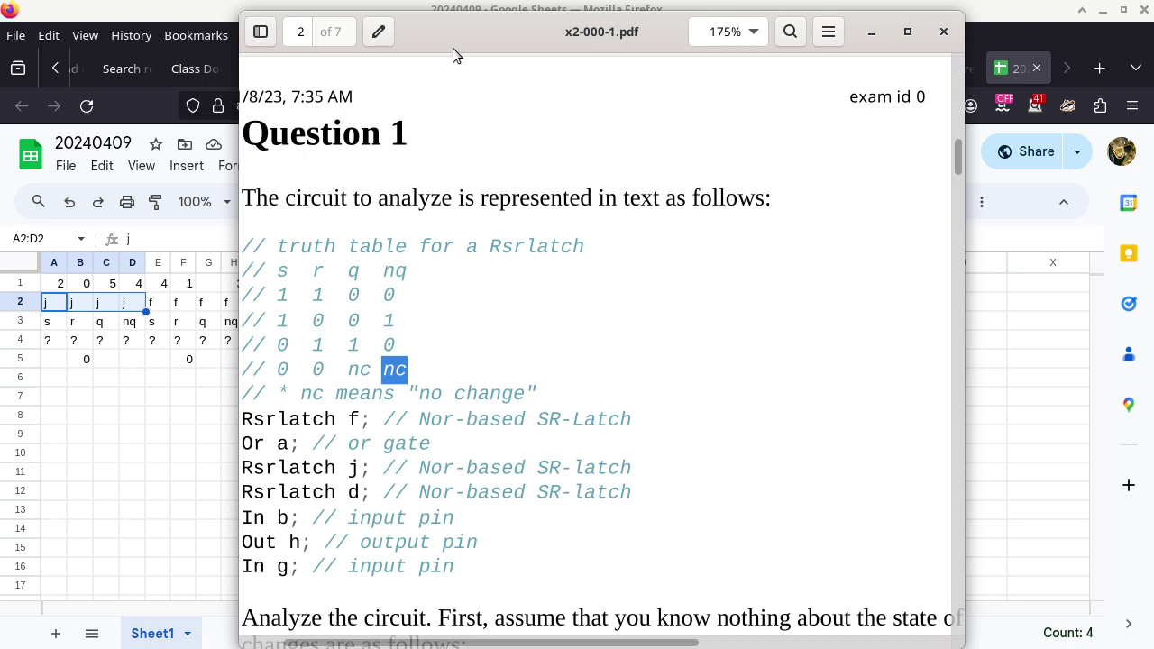
Move the PDF window aside and examine the PD row, row 6, in the spreadsheet.
{"action": "left_click_drag", "start_coordinate": [448, 42], "coordinate": [755, 60]}
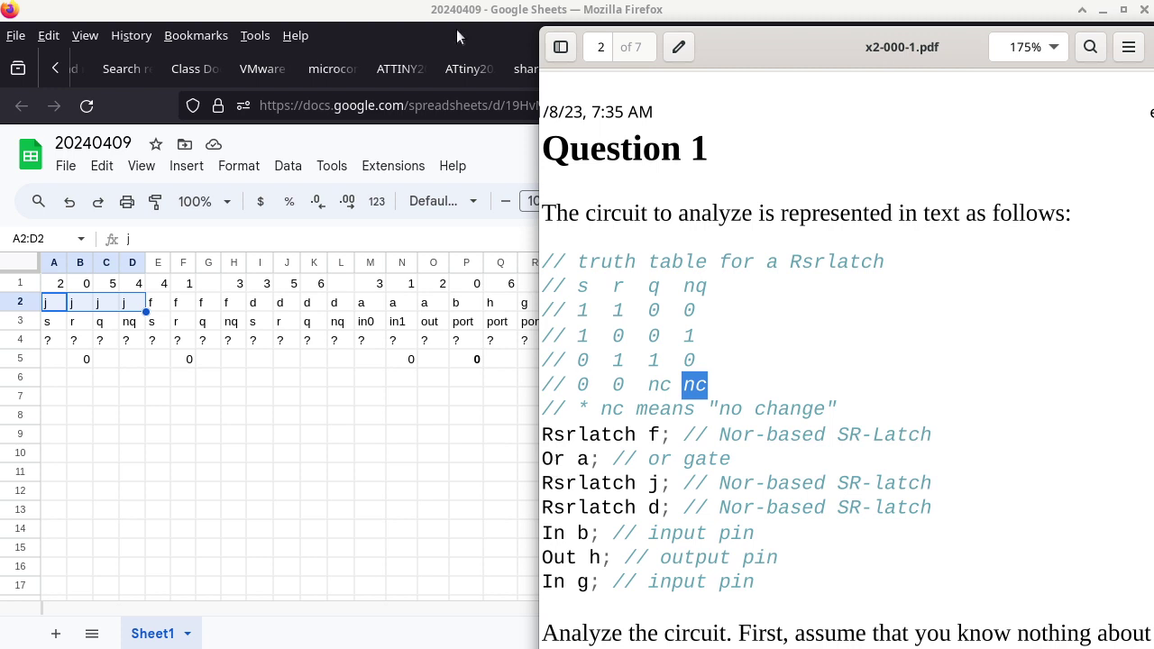
{"action": "left_click", "coordinate": [487, 18]}
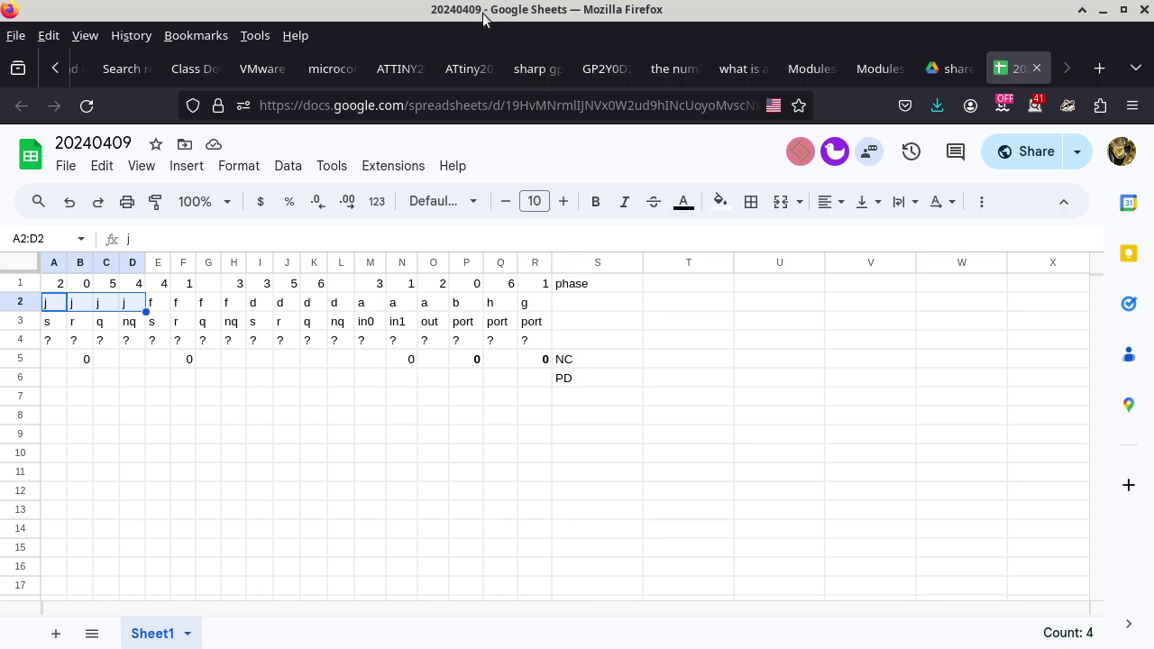
{"action": "left_click", "coordinate": [579, 379]}
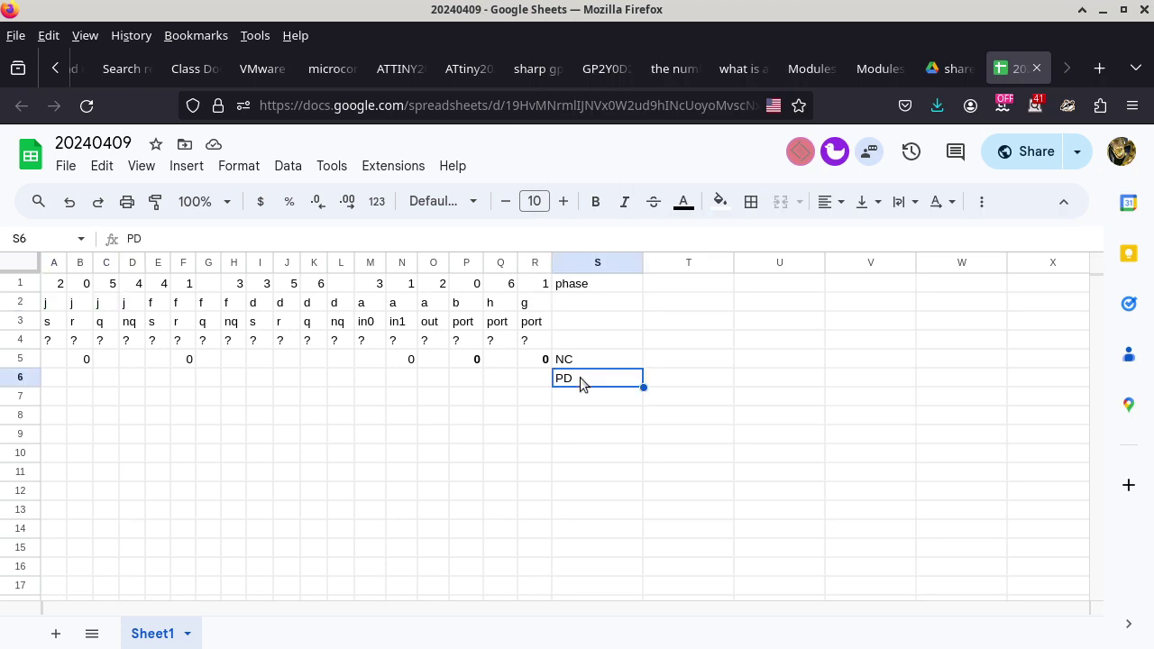
{"action": "left_click", "coordinate": [21, 378]}
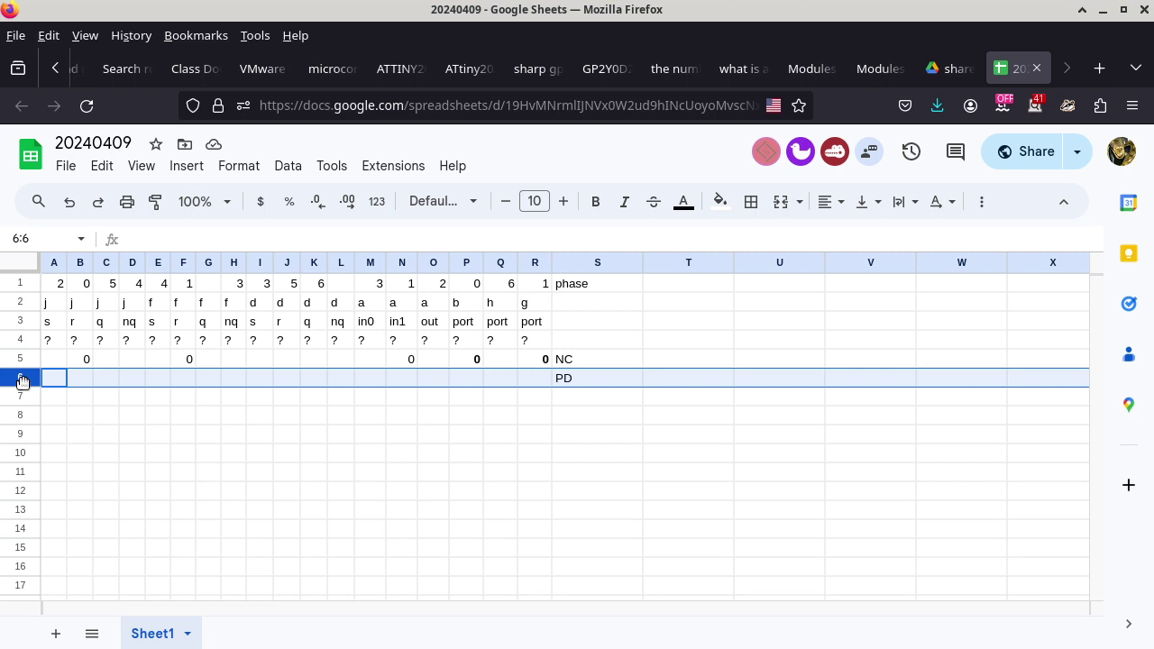
Enter the phase NC in cell S8, leaving row 7 blank.
{"action": "left_click", "coordinate": [569, 416]}
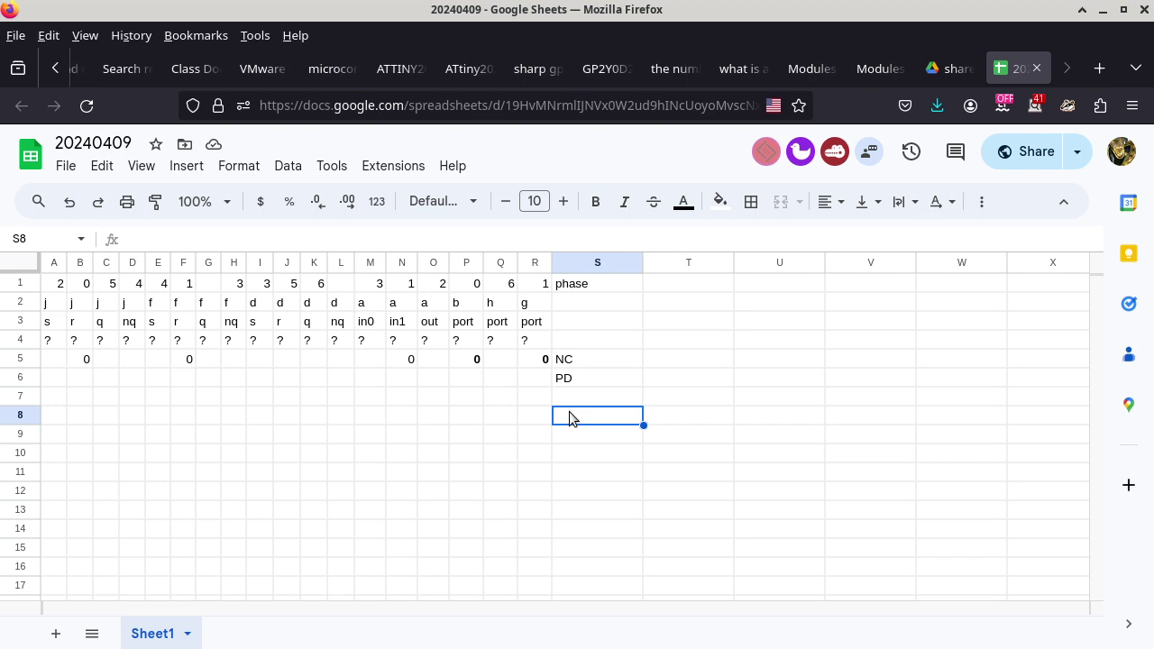
{"action": "type", "text": "NC"}
{"action": "key", "text": "Return"}
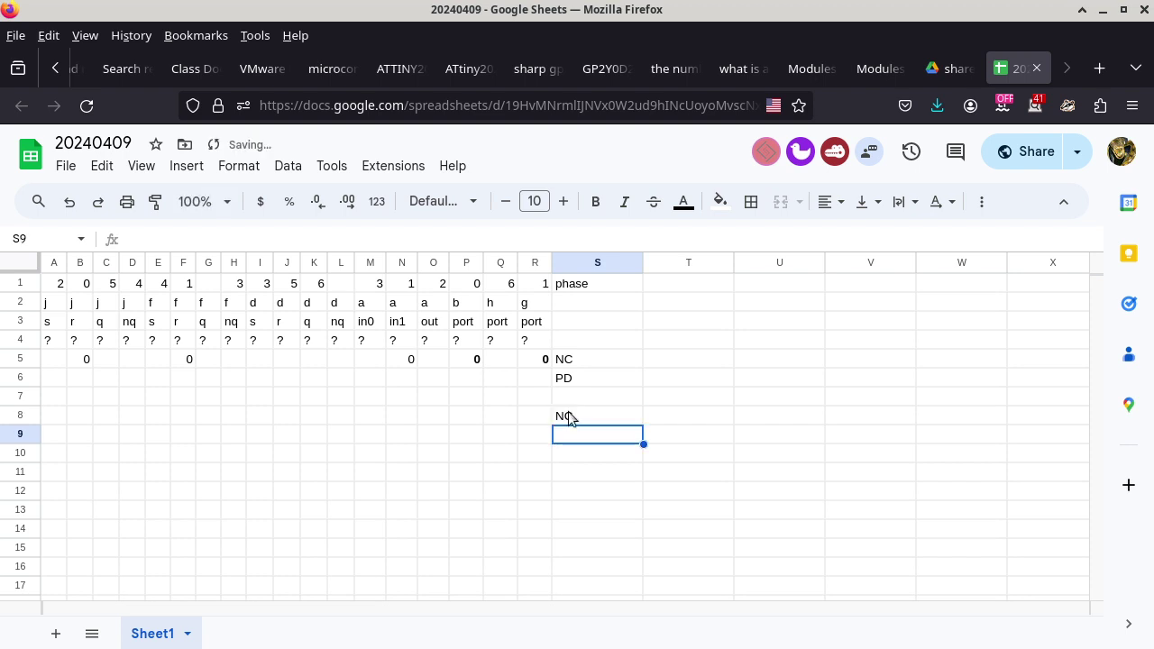
Look up the step 1 input values in the PDF and enter a bold 1 for the g port in cell R8.
{"action": "key", "text": "alt+Tab"}
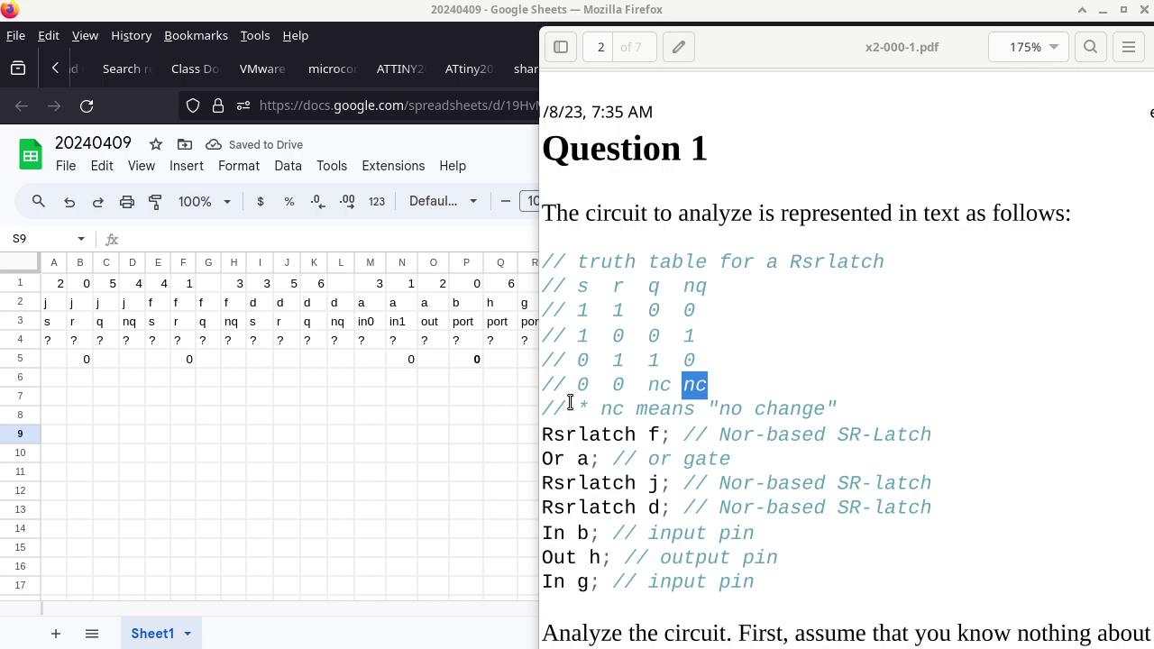
{"action": "scroll", "coordinate": [674, 382], "scroll_direction": "down", "scroll_amount": 5}
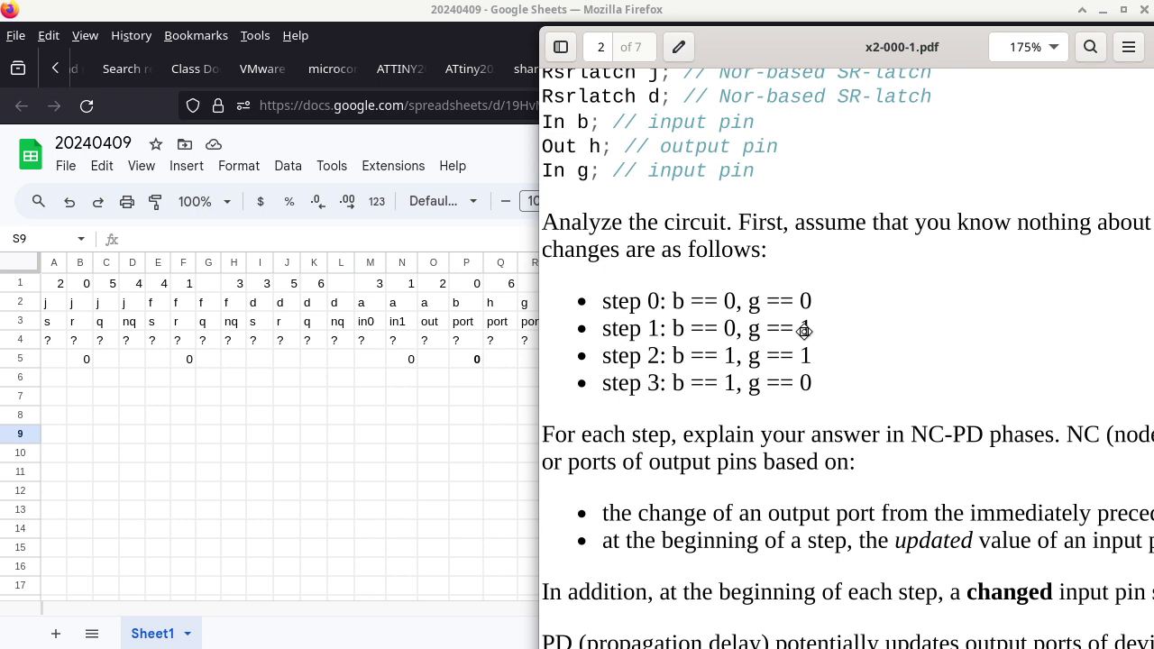
{"action": "left_click", "coordinate": [494, 18]}
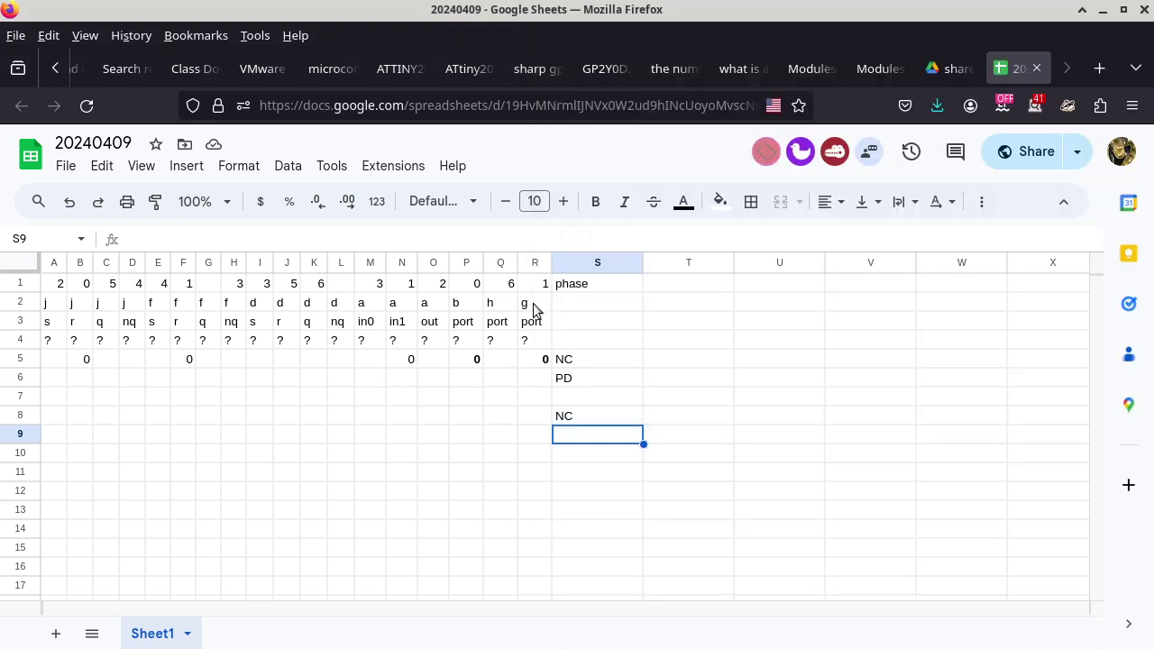
{"action": "left_click", "coordinate": [536, 415]}
{"action": "type", "text": "1"}
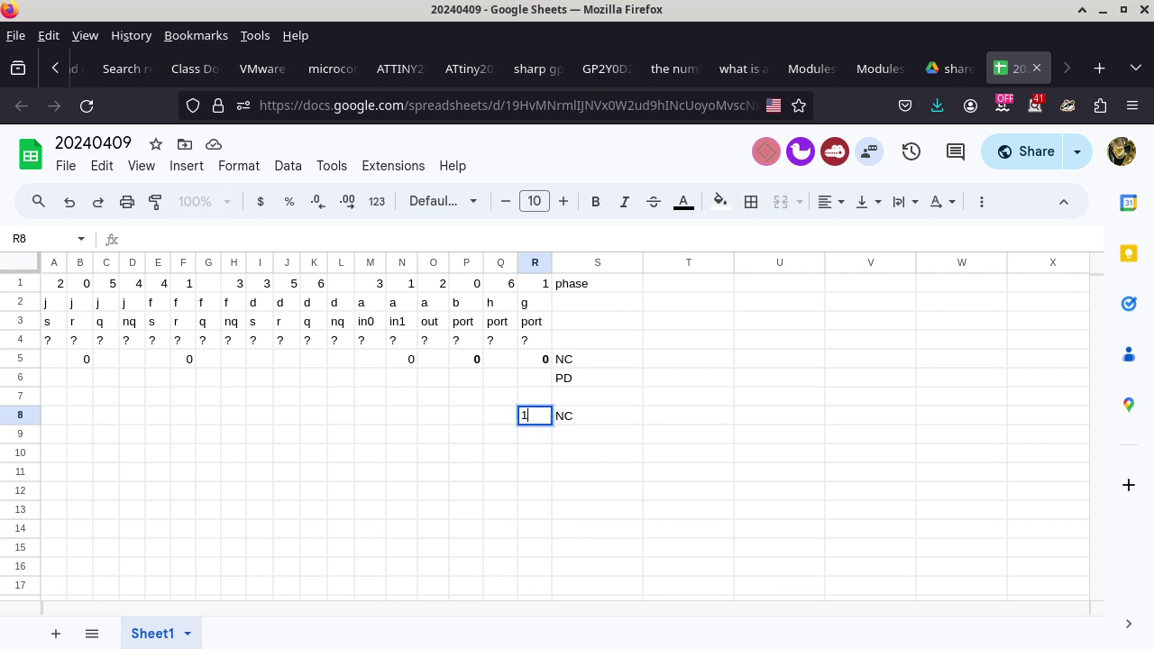
{"action": "key", "text": "Return"}
{"action": "left_click", "coordinate": [544, 417]}
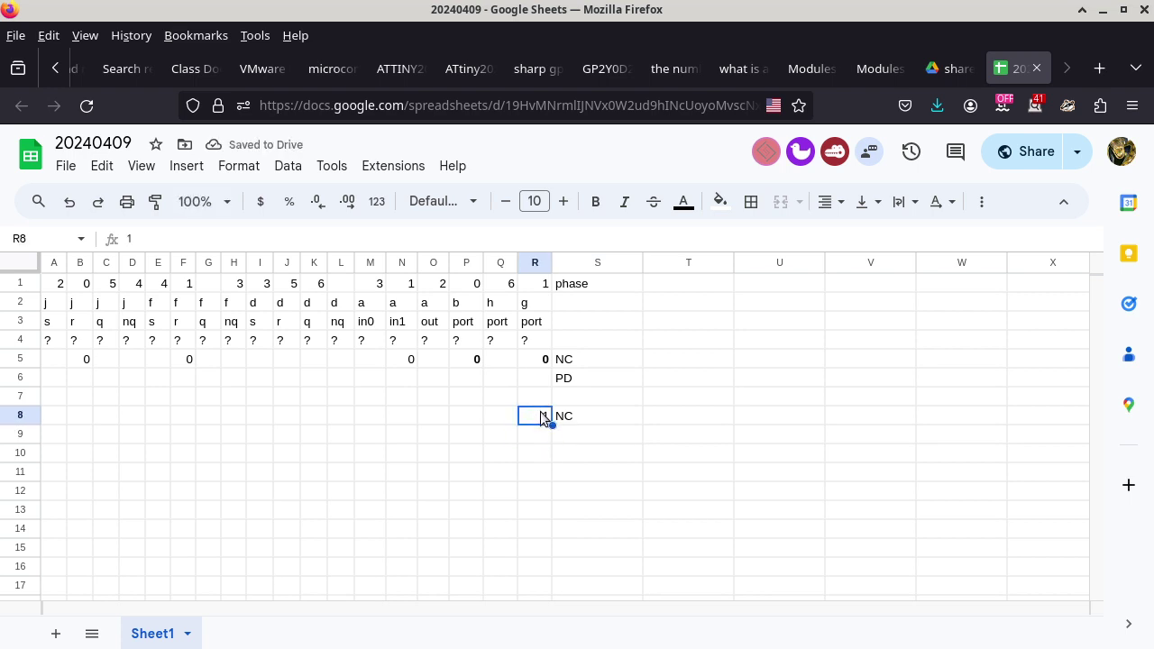
{"action": "key", "text": "ctrl+b"}
{"action": "left_click", "coordinate": [567, 439]}
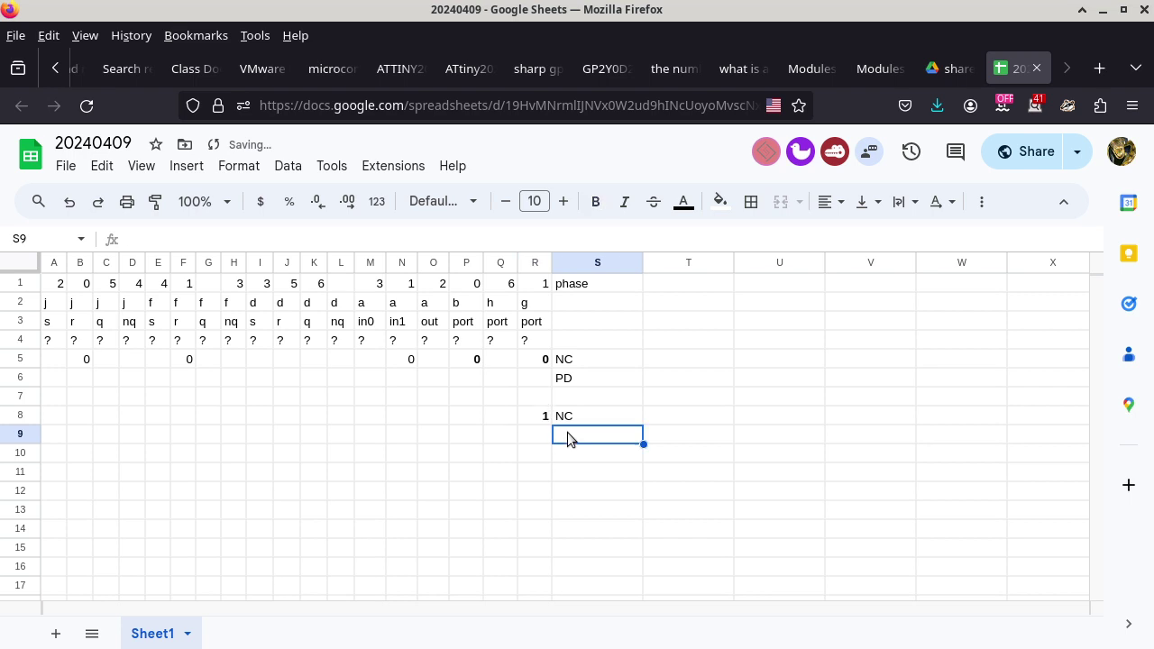
Enter 1 for the other node 1 ports in the NC row: a in1 in cell N8 and f r in cell F8.
{"action": "left_click", "coordinate": [538, 418]}
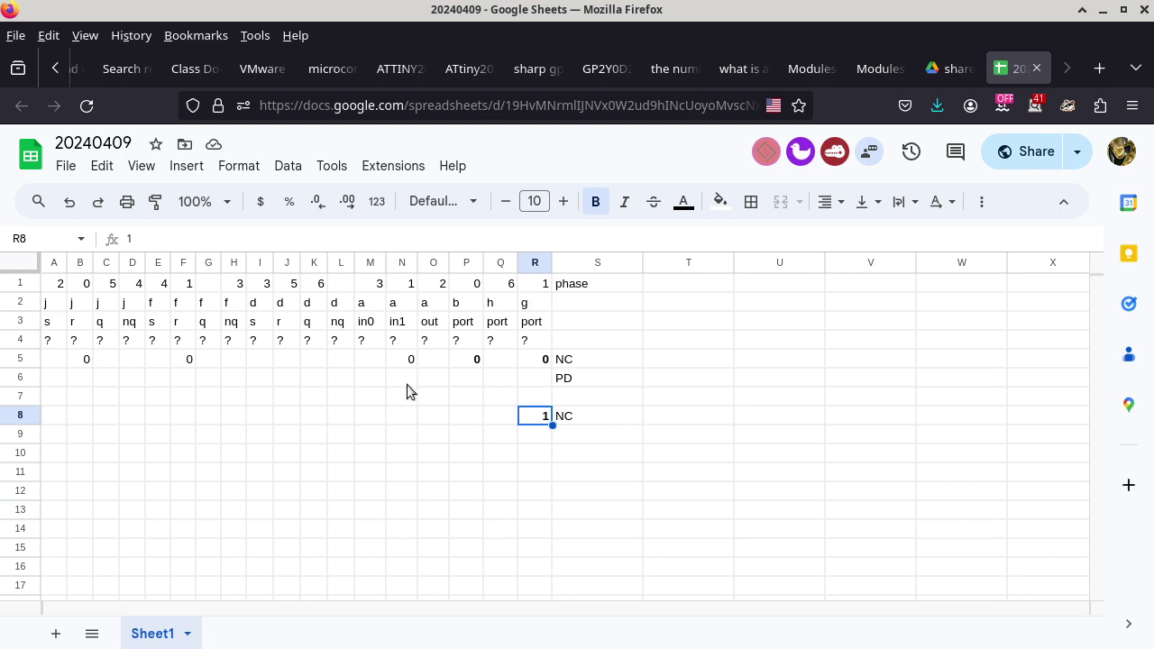
{"action": "left_click", "coordinate": [407, 415]}
{"action": "type", "text": "1"}
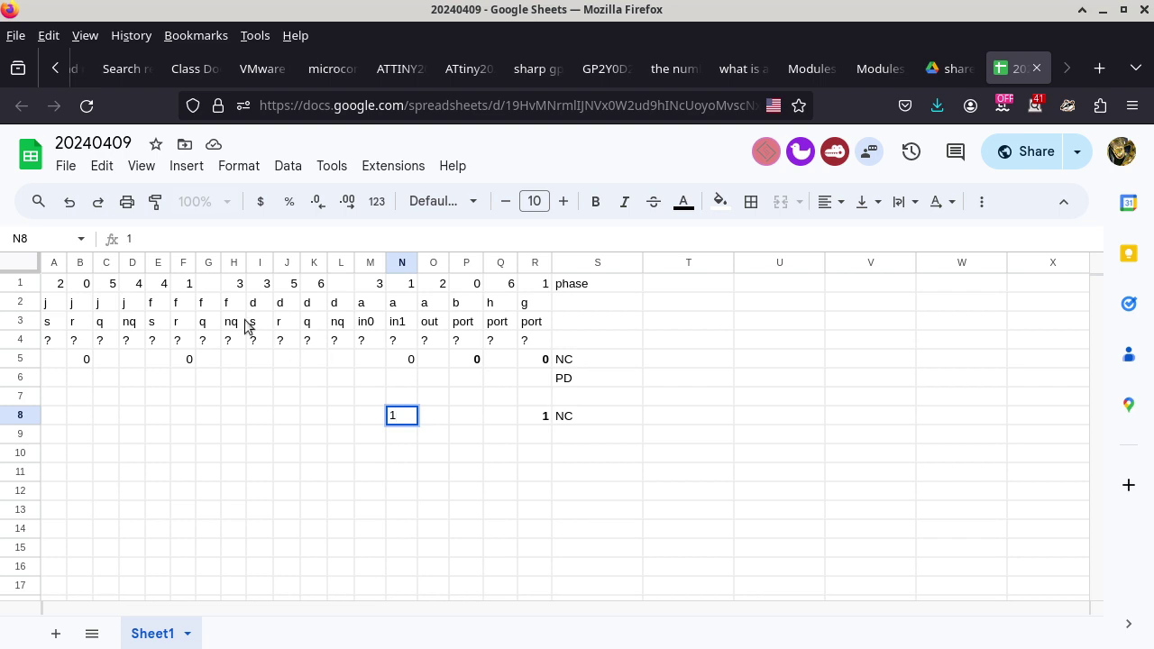
{"action": "left_click", "coordinate": [182, 412]}
{"action": "type", "text": "1"}
{"action": "left_click", "coordinate": [256, 432]}
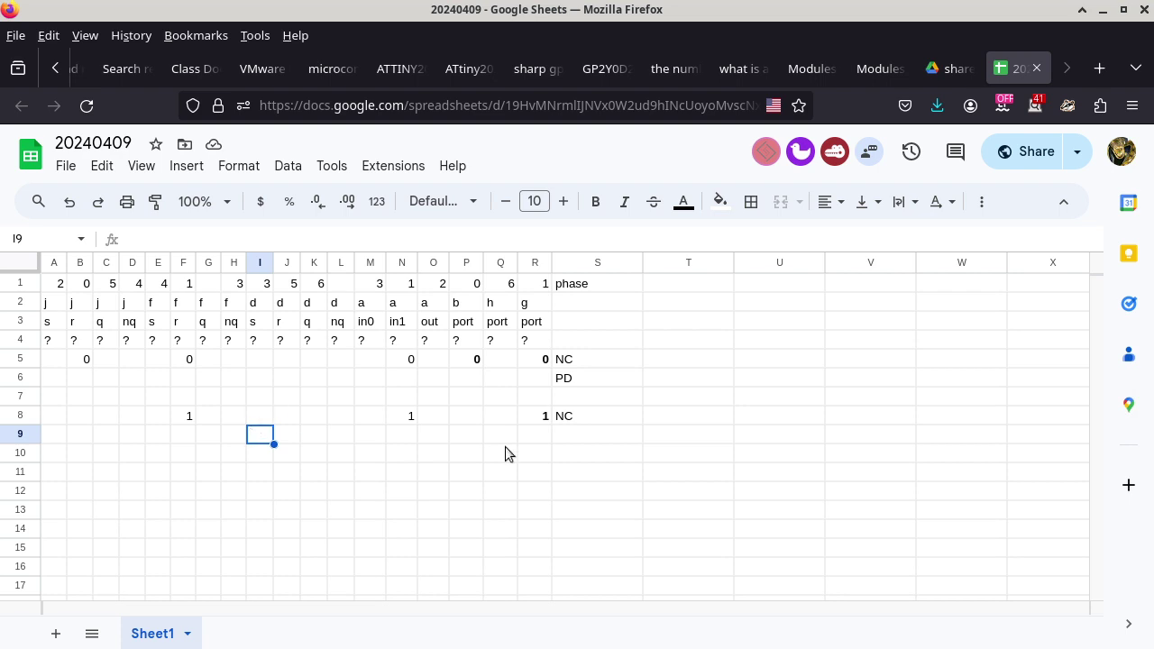
Enter the phase PD in cell S9, directly below the second NC row.
{"action": "left_click", "coordinate": [586, 442]}
{"action": "type", "text": "PD"}
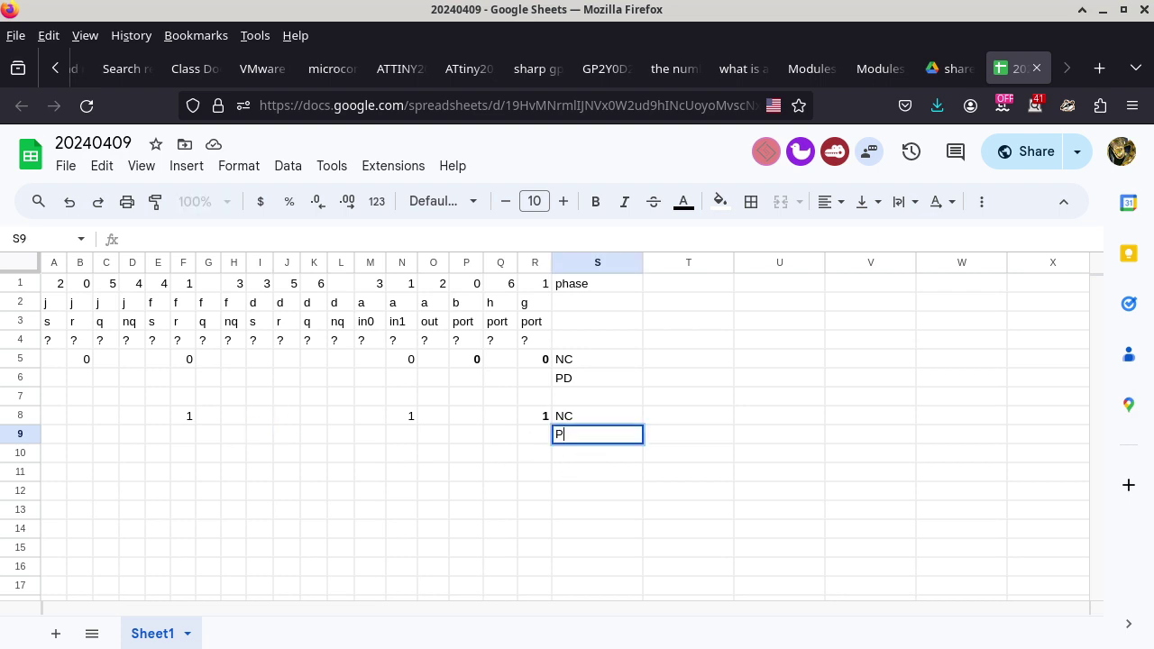
{"action": "key", "text": "Return"}
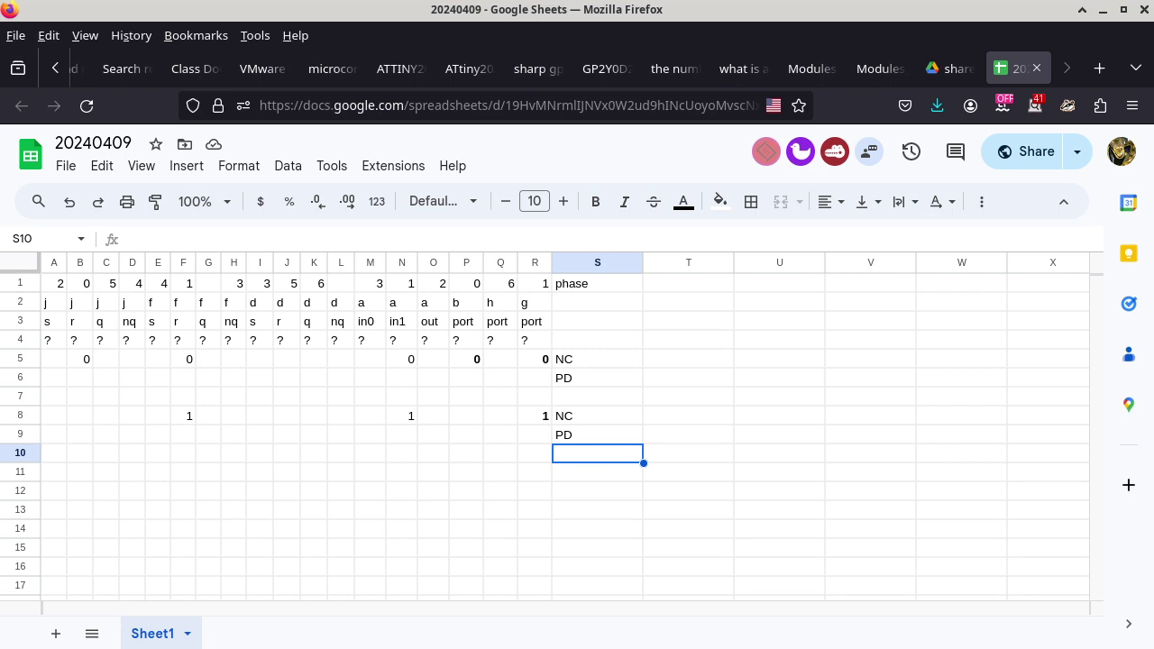
Switch to the PDF and examine the Rsrlatch truth table under Question 1, comparing nq in the rows where r is 1.
{"action": "key", "text": "alt+Tab"}
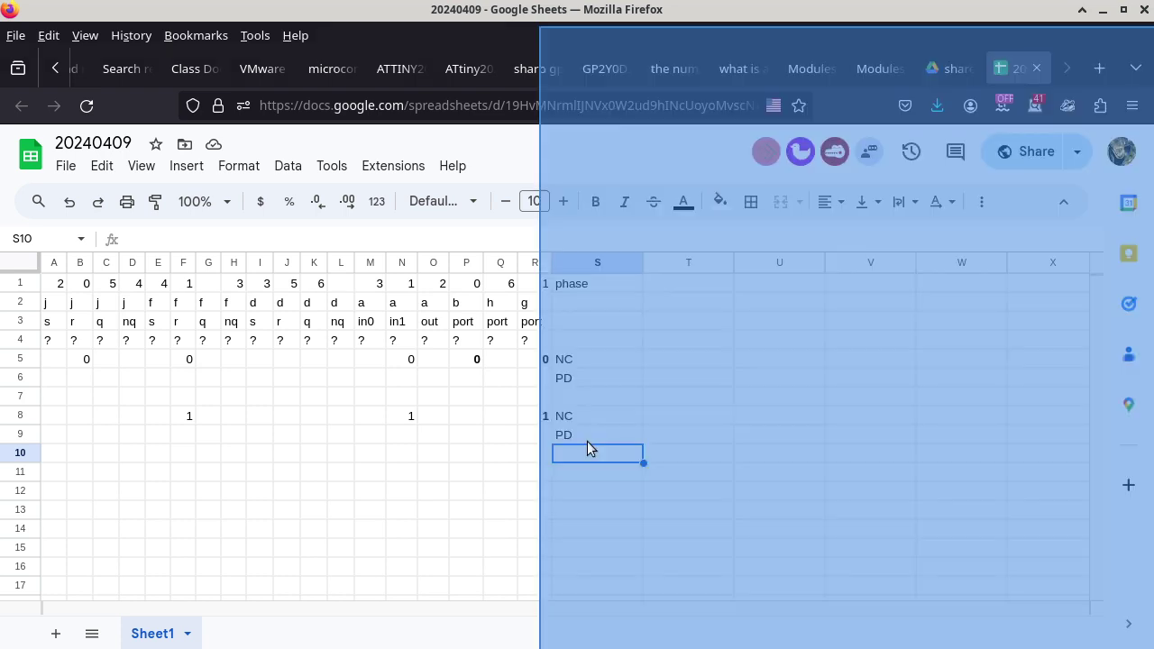
{"action": "scroll", "coordinate": [759, 399], "scroll_direction": "up", "scroll_amount": 6}
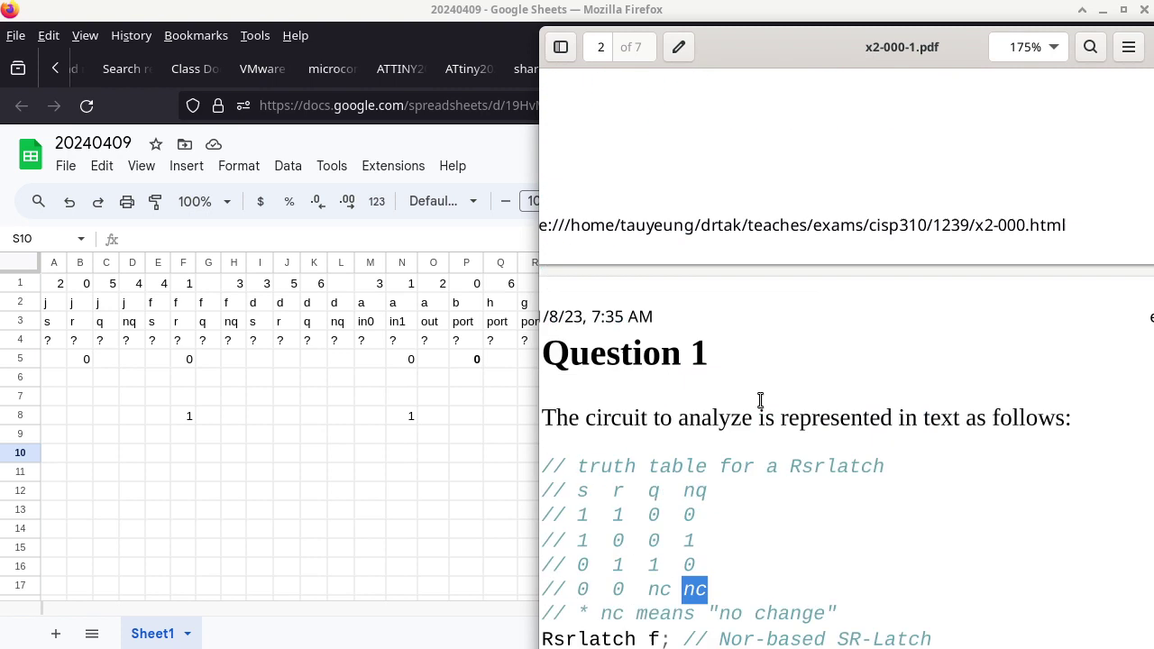
{"action": "scroll", "coordinate": [760, 399], "scroll_direction": "down", "scroll_amount": 2}
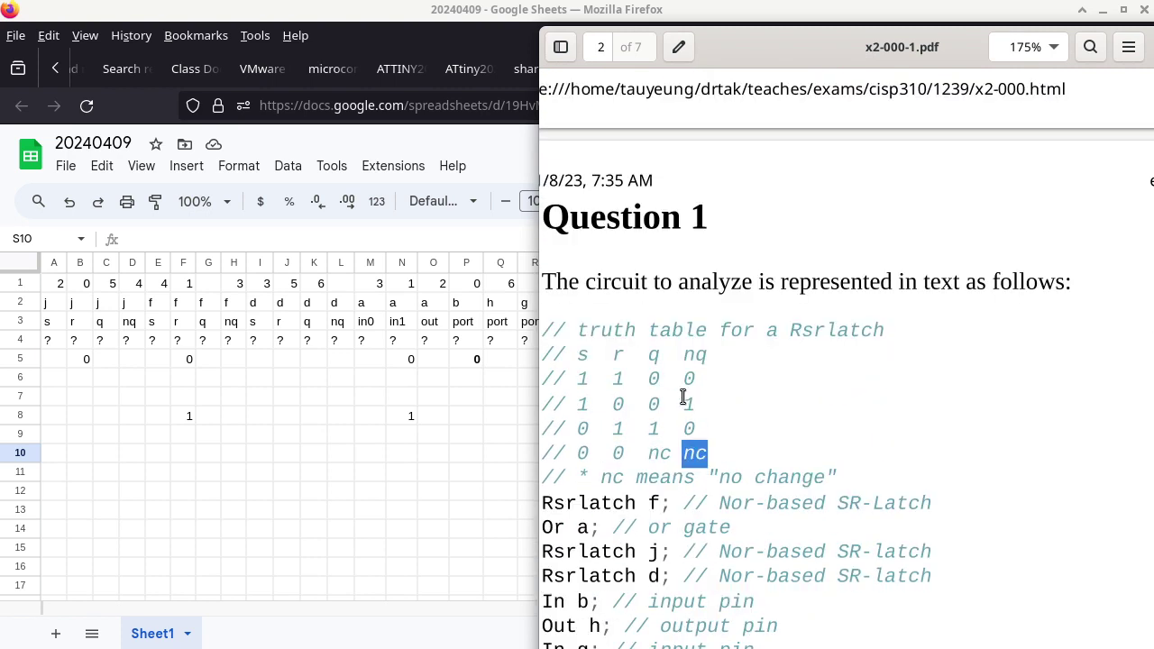
{"action": "left_click", "coordinate": [613, 379]}
{"action": "double_click", "coordinate": [618, 380]}
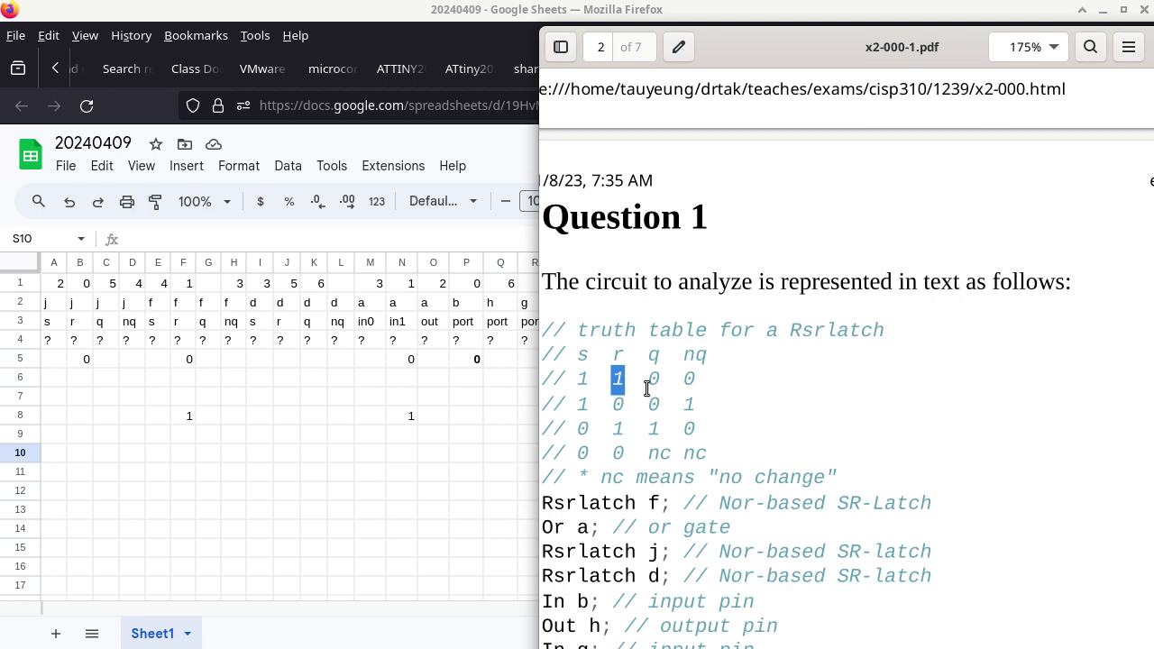
{"action": "double_click", "coordinate": [688, 379]}
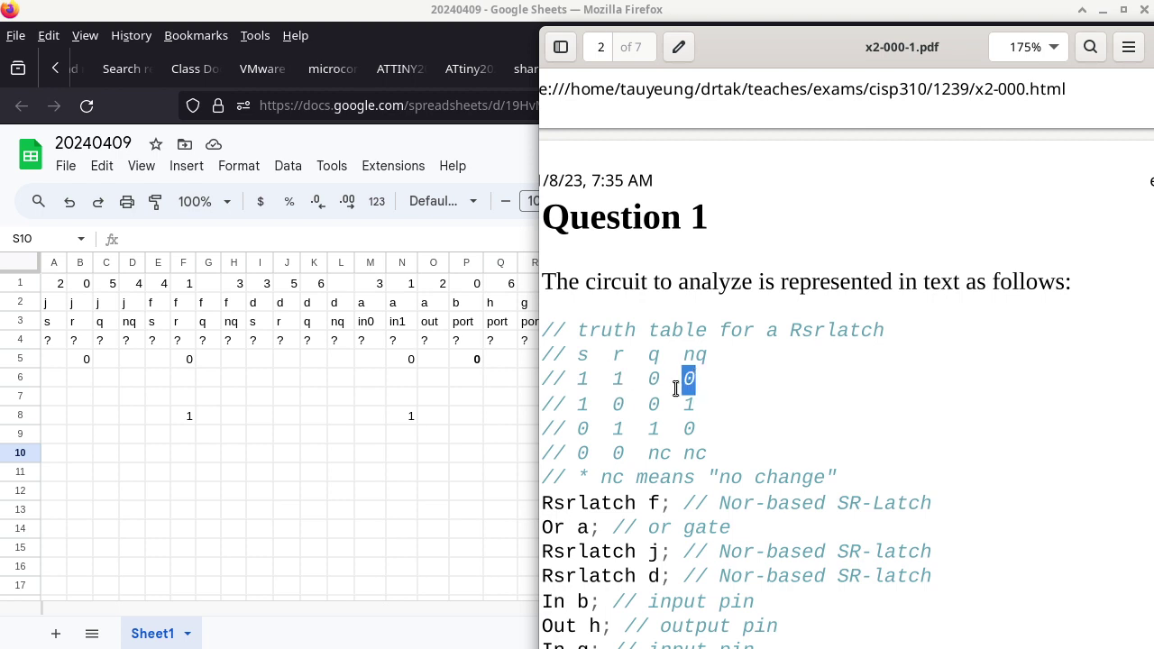
{"action": "double_click", "coordinate": [614, 428]}
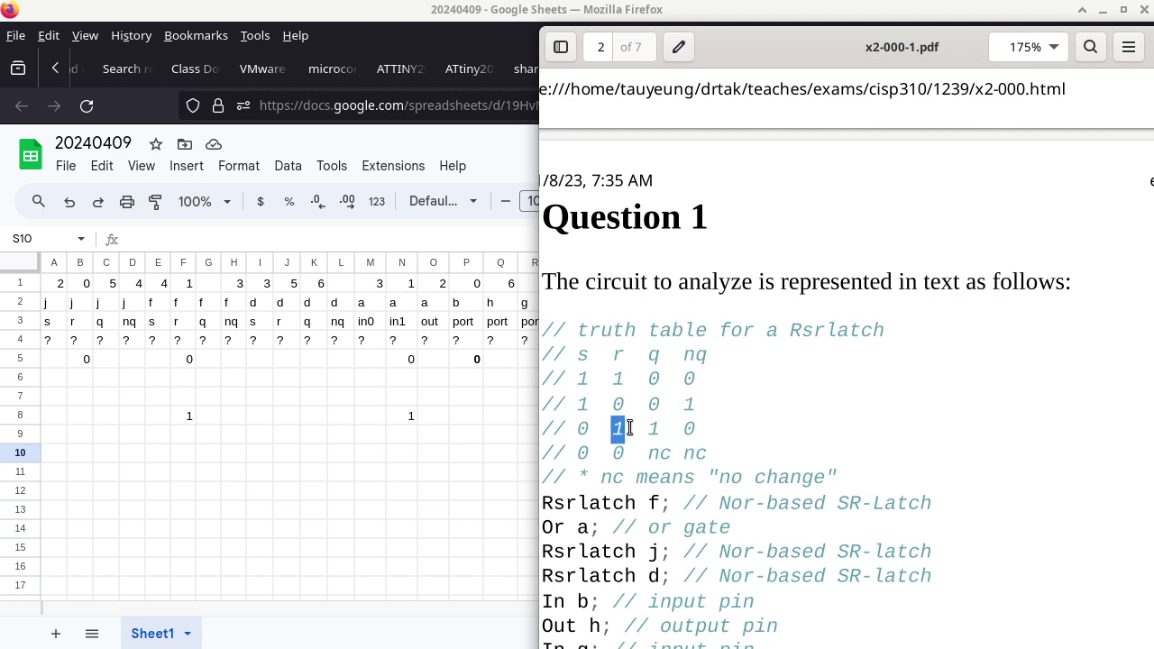
{"action": "double_click", "coordinate": [689, 428]}
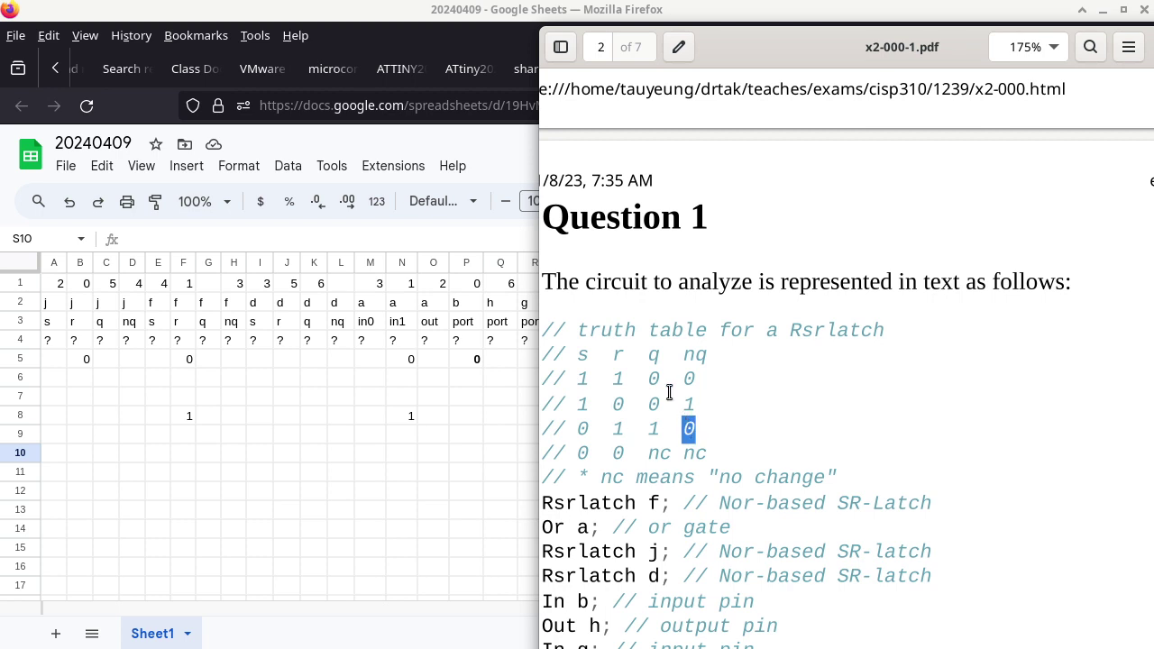
{"action": "left_click", "coordinate": [613, 375]}
{"action": "double_click", "coordinate": [613, 375]}
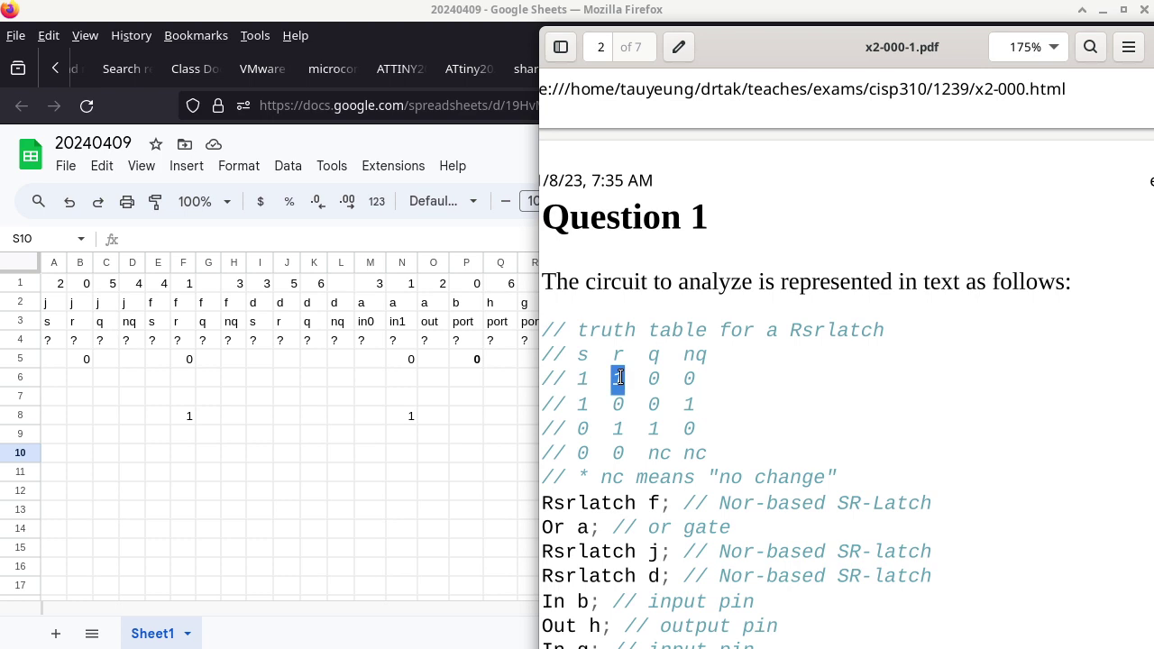
{"action": "left_click", "coordinate": [619, 428]}
{"action": "double_click", "coordinate": [619, 428]}
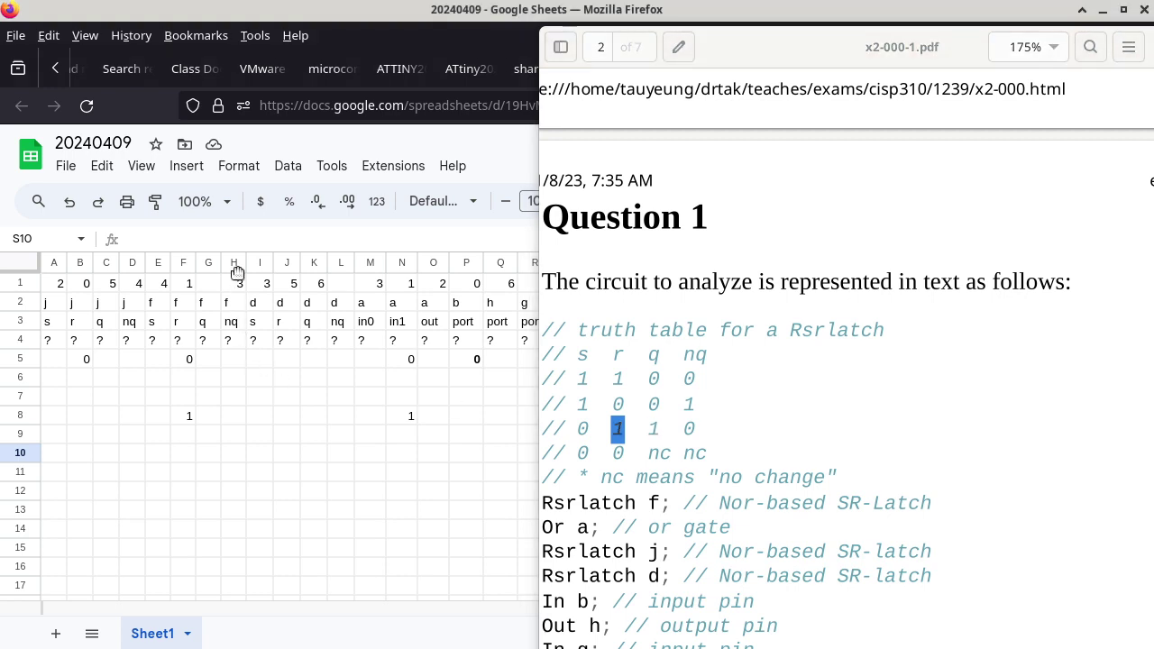
Enter 0 for the f nq port in the PD row, cell H9 of the spreadsheet.
{"action": "left_click", "coordinate": [236, 437]}
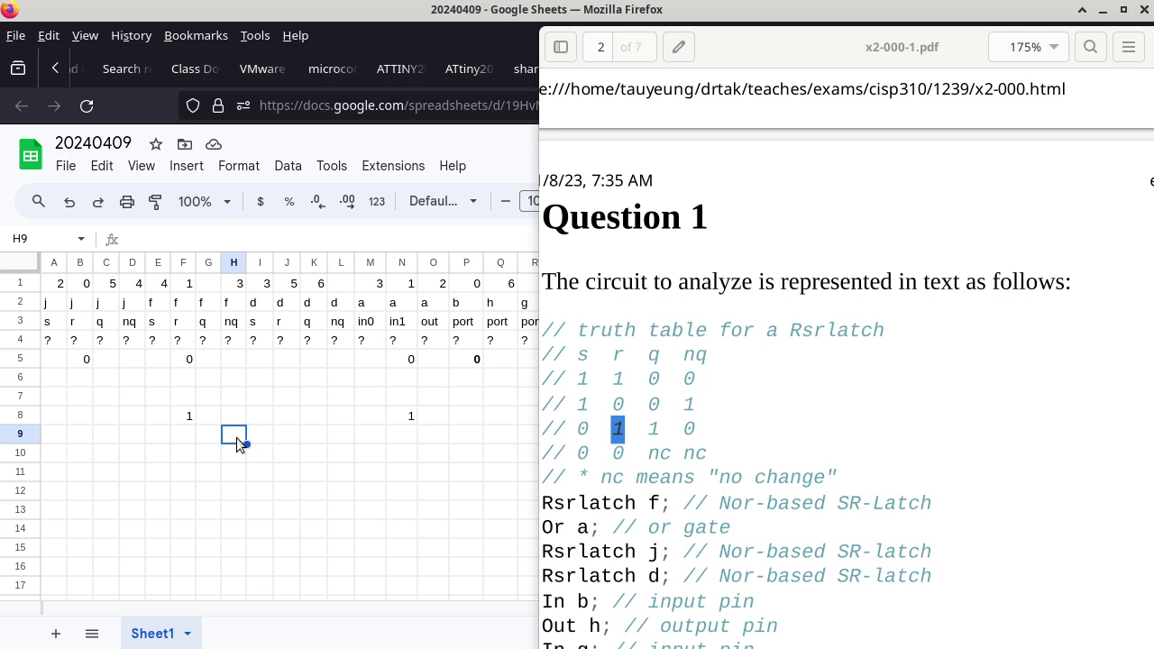
{"action": "type", "text": "0"}
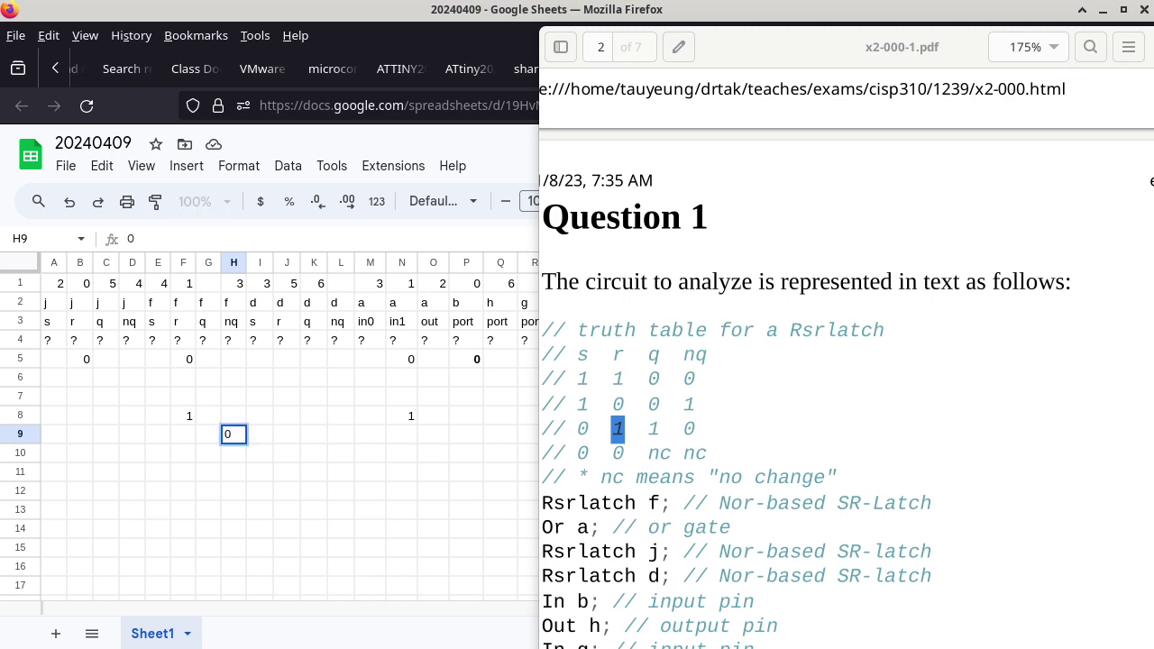
{"action": "key", "text": "Return"}
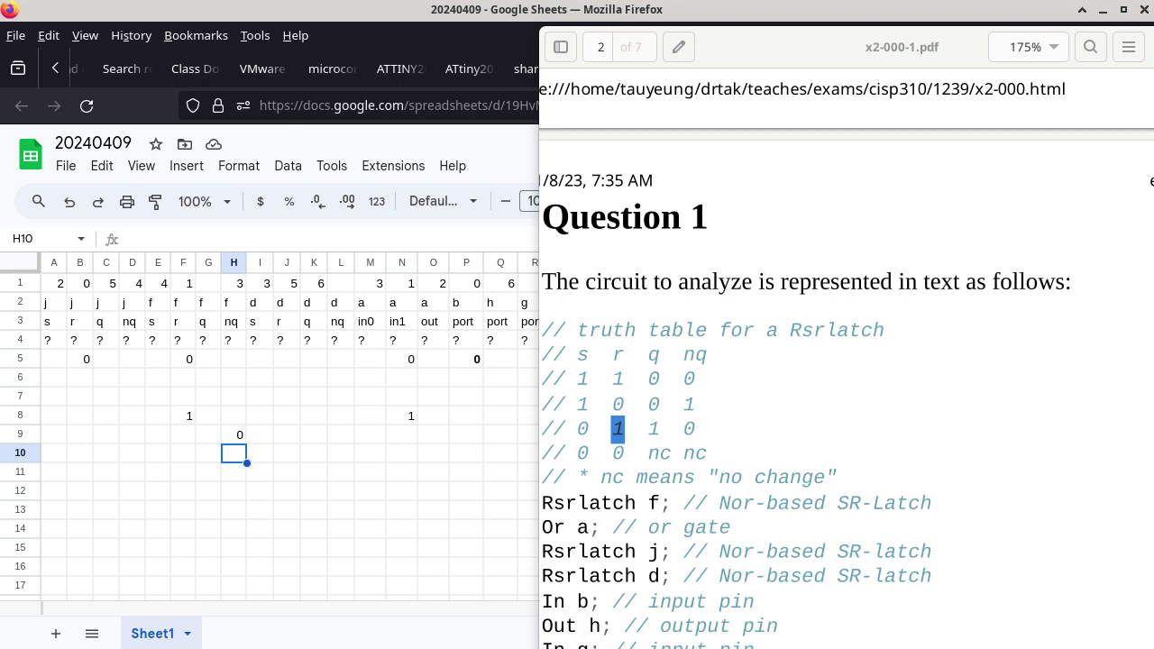
Check the a in1 values in column N and enter 1 for the a out port in the PD row, cell O9.
{"action": "left_click", "coordinate": [401, 416]}
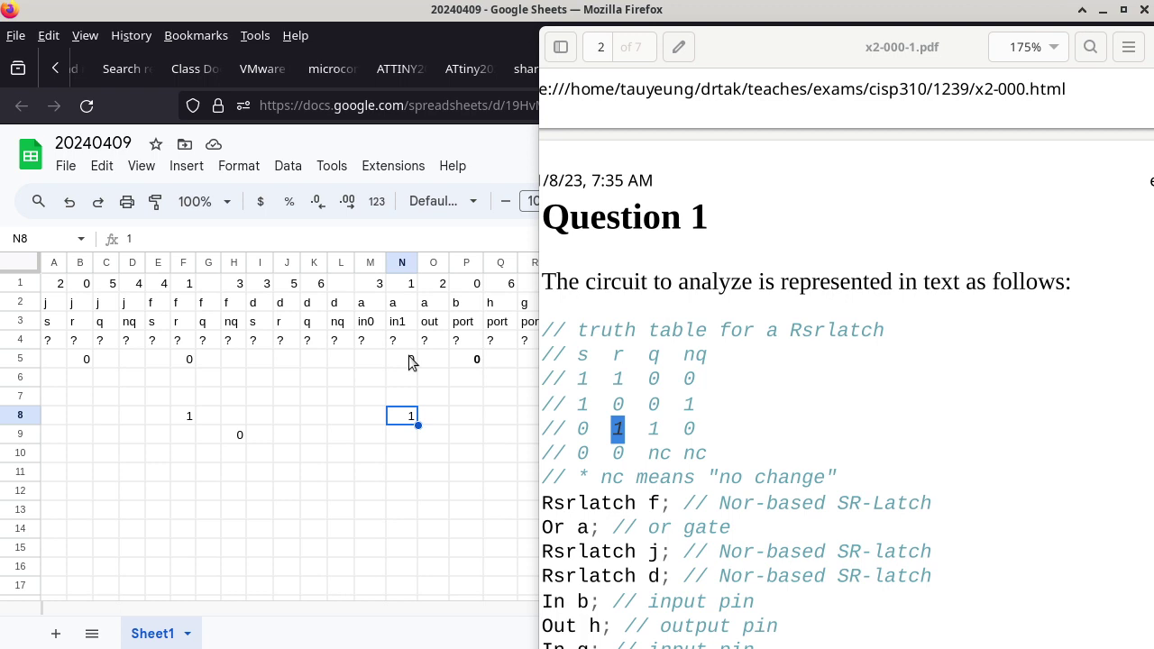
{"action": "left_click", "coordinate": [409, 358]}
{"action": "type", "text": "0"}
{"action": "left_click", "coordinate": [406, 415]}
{"action": "left_click", "coordinate": [404, 306]}
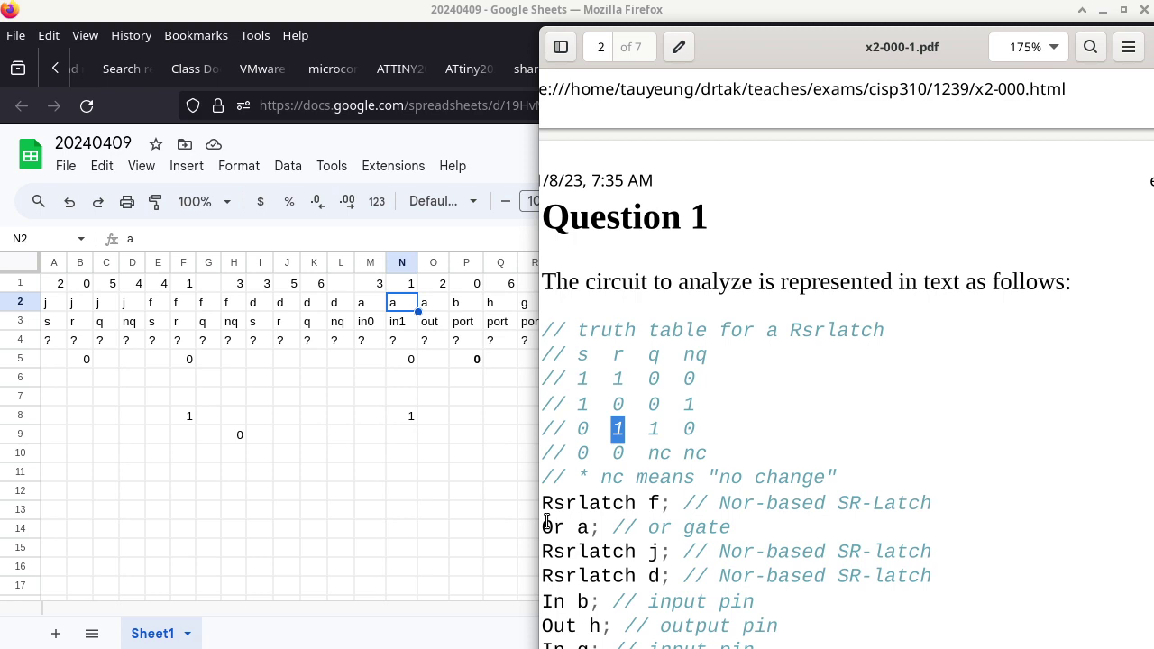
{"action": "left_click", "coordinate": [440, 439]}
{"action": "type", "text": "1"}
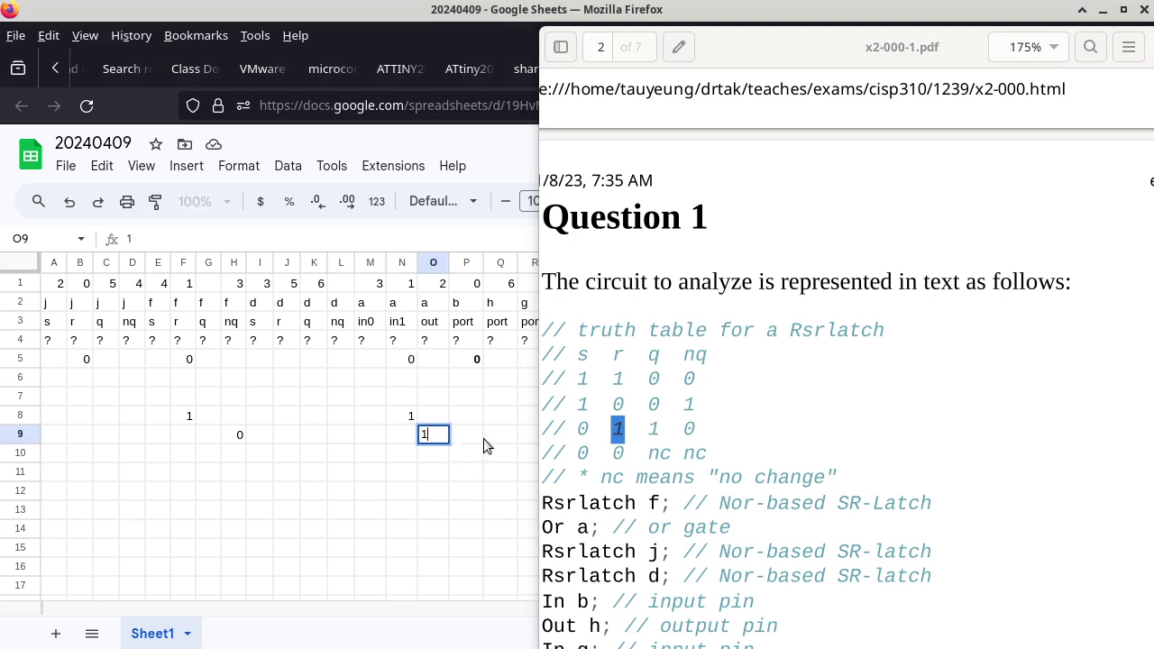
{"action": "key", "text": "Tab"}
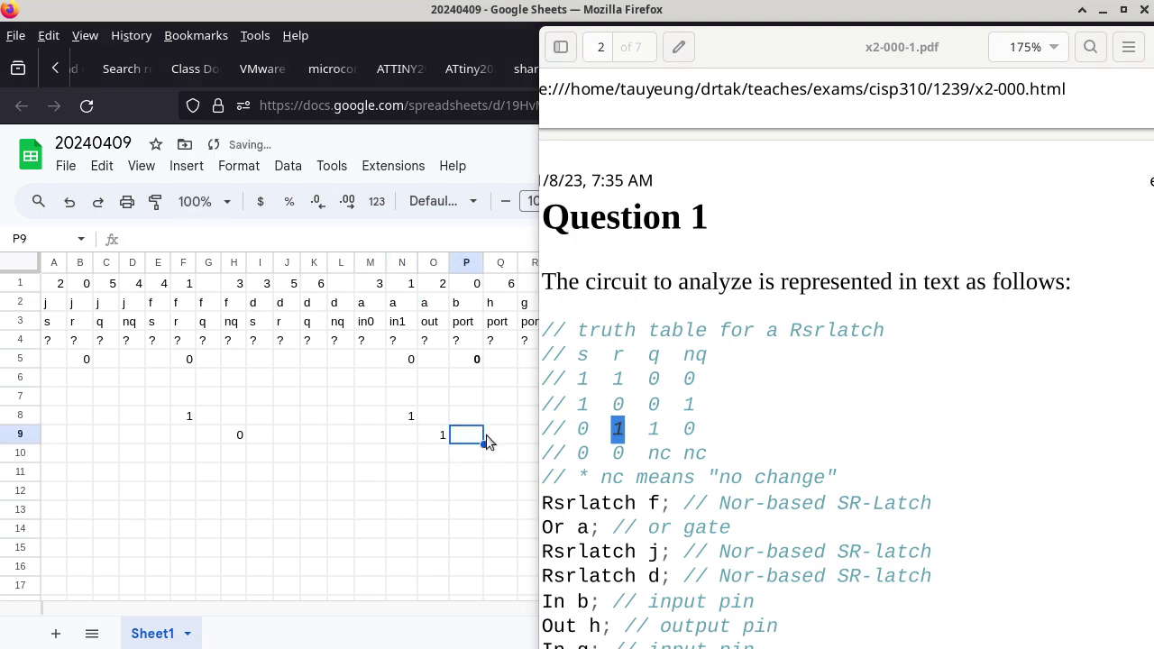
Bring the spreadsheet in front of the PDF, review PD row 9, and enter the phase NC in cell S10.
{"action": "left_click", "coordinate": [521, 15]}
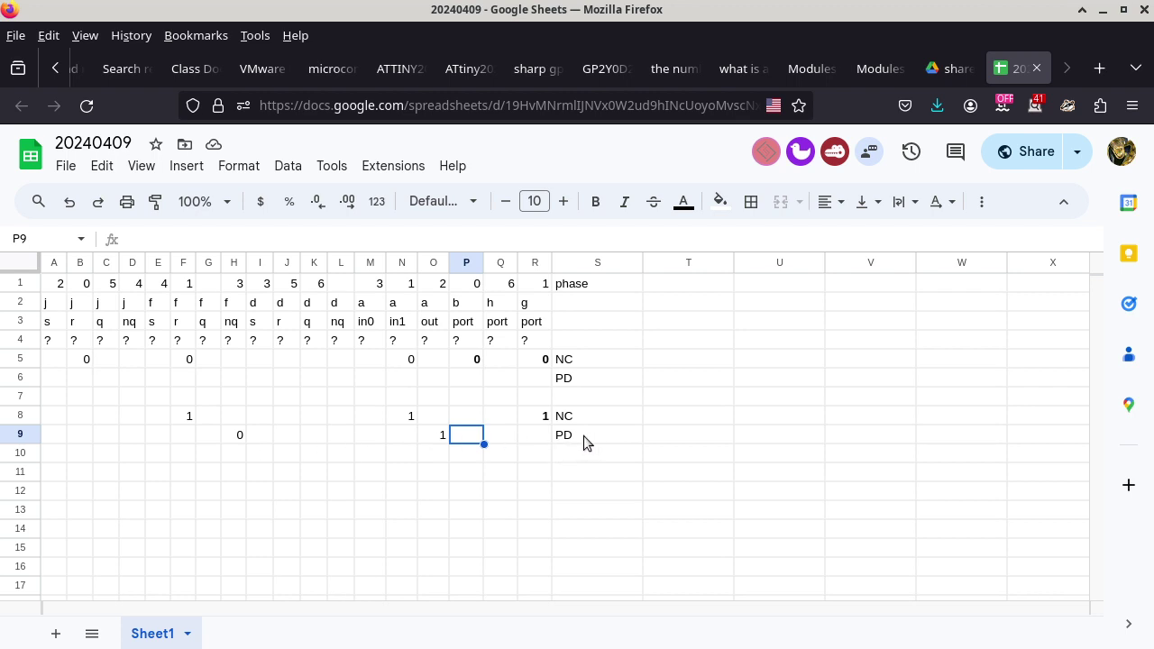
{"action": "left_click", "coordinate": [24, 434]}
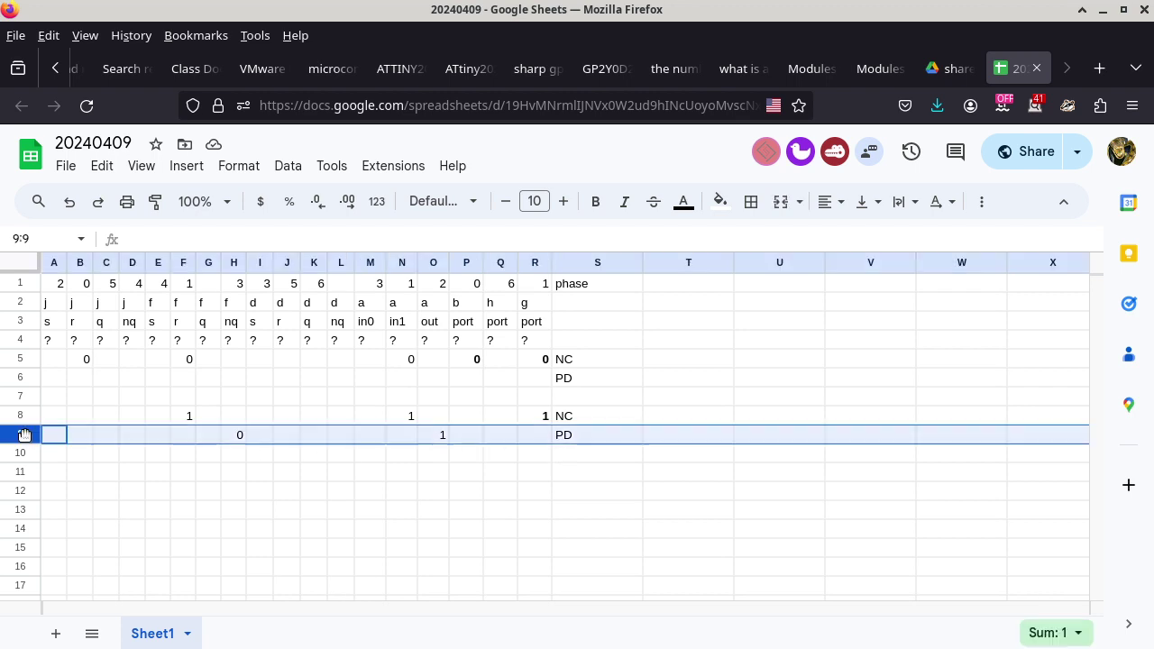
{"action": "left_click", "coordinate": [600, 453]}
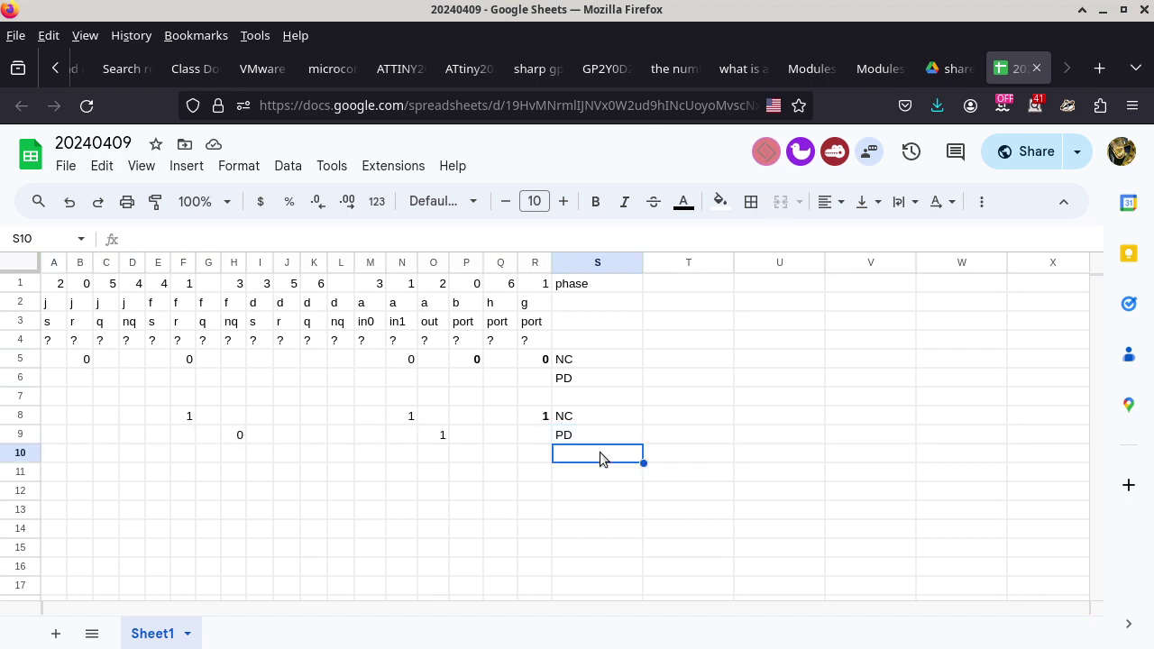
{"action": "type", "text": "NC"}
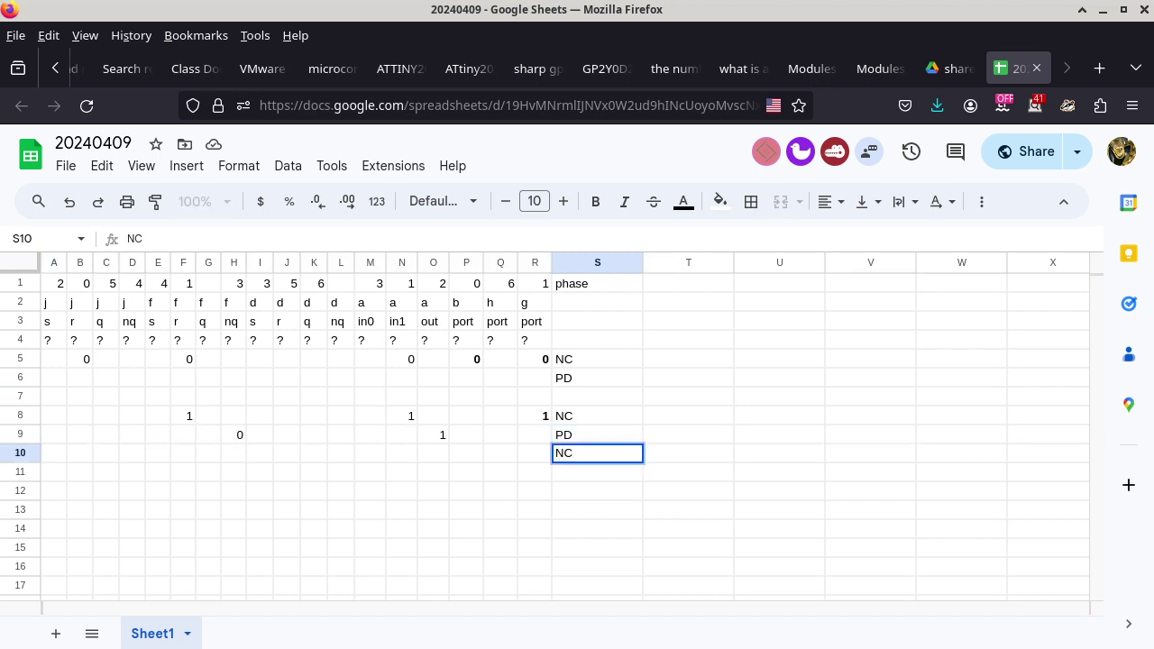
{"action": "key", "text": "Return"}
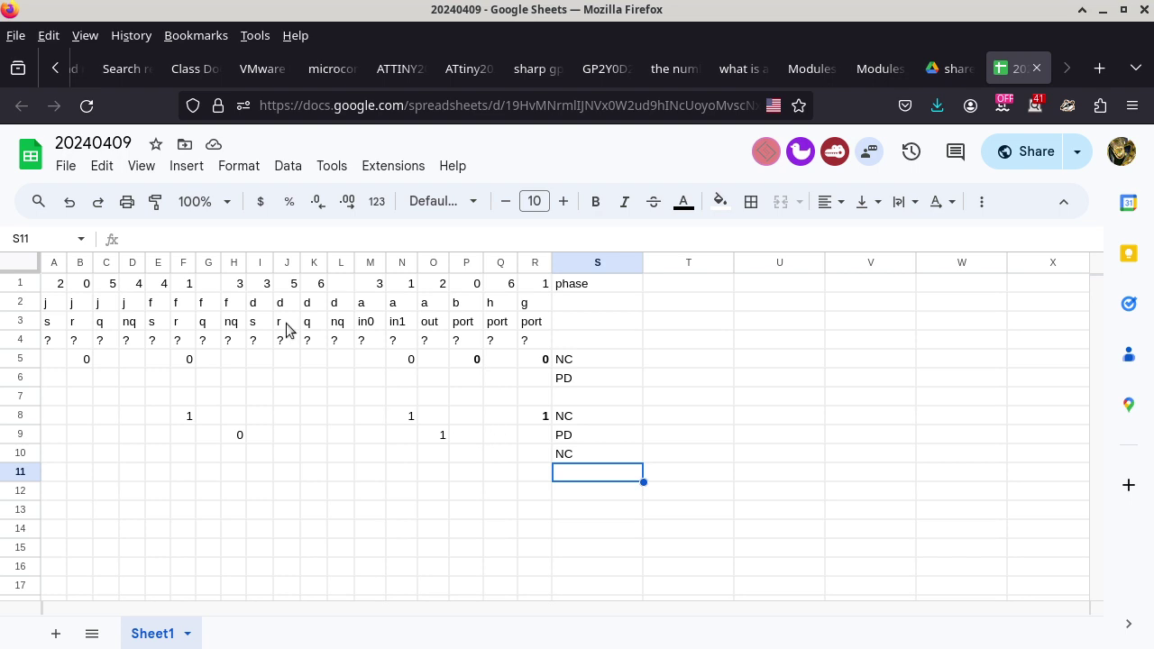
Enter 0 for the node 3 input ports in NC row 10: d s in cell I10 and a in0 in cell M10.
{"action": "left_click", "coordinate": [235, 262]}
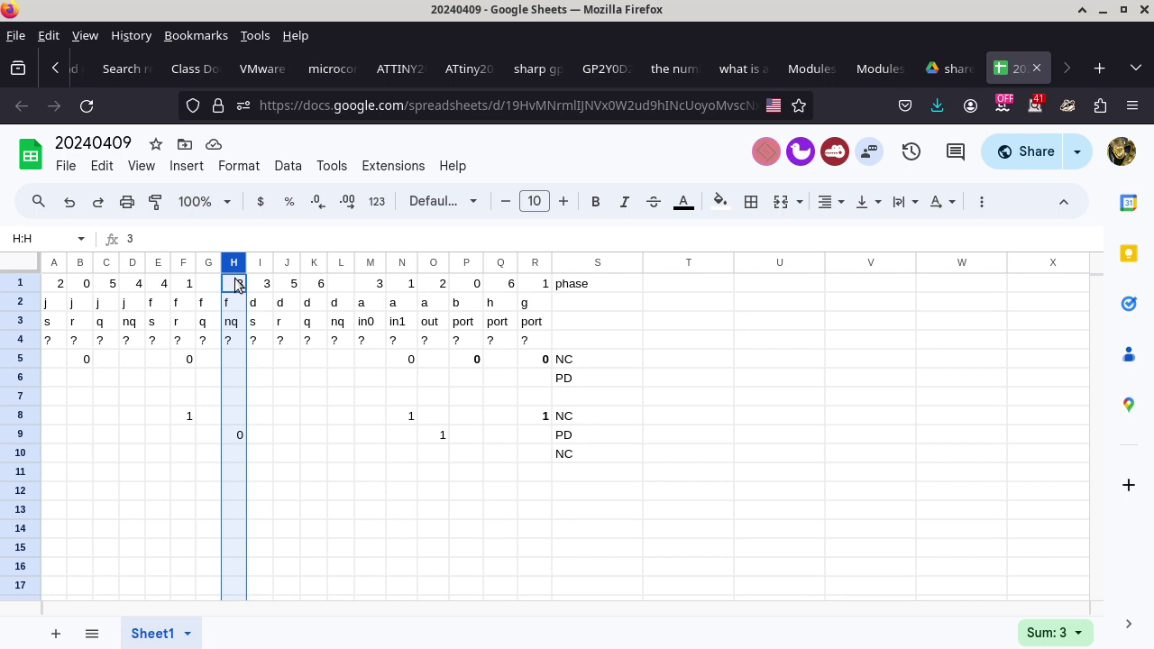
{"action": "left_click", "coordinate": [267, 288]}
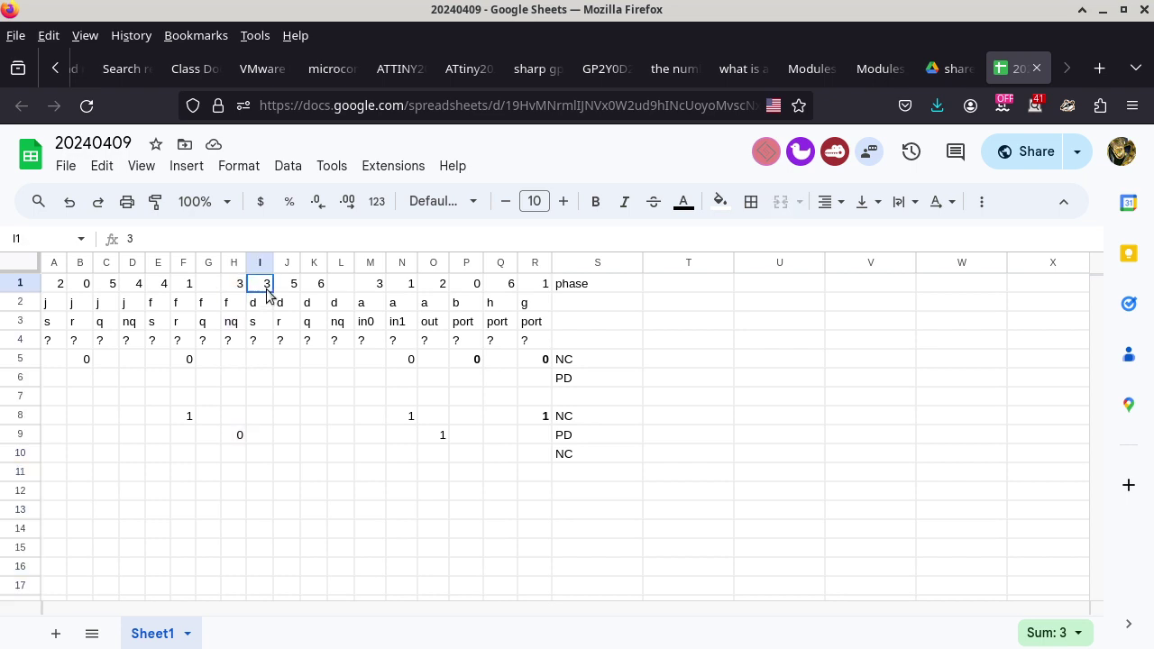
{"action": "left_click", "coordinate": [266, 432]}
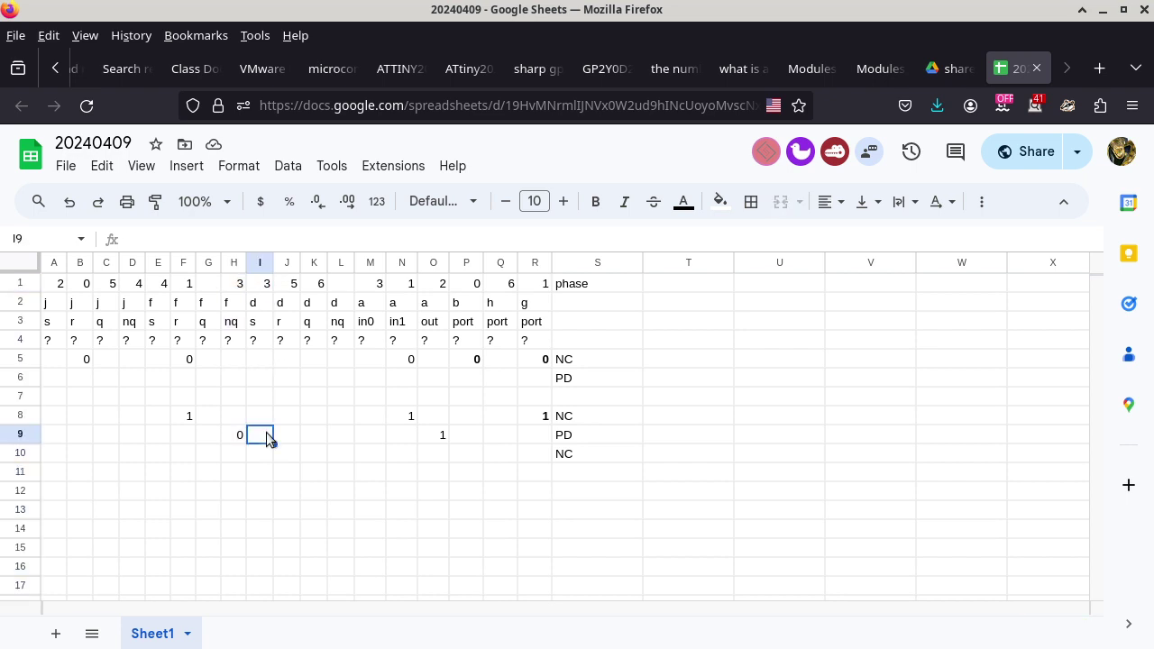
{"action": "left_click", "coordinate": [257, 454]}
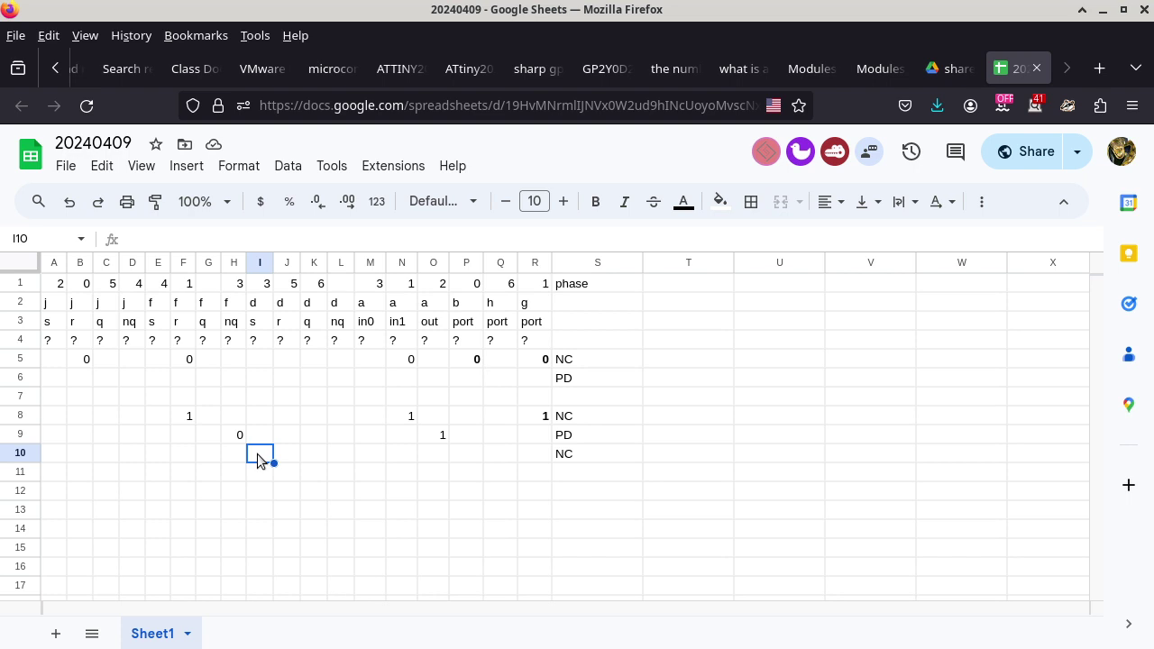
{"action": "type", "text": "0"}
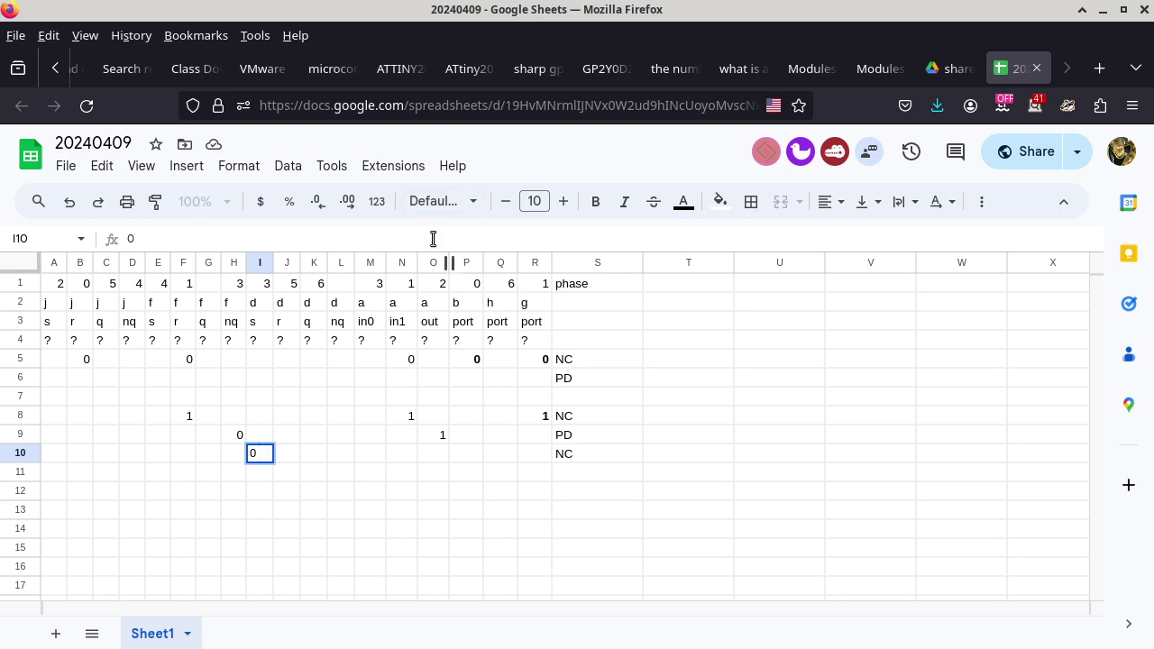
{"action": "left_click", "coordinate": [375, 459]}
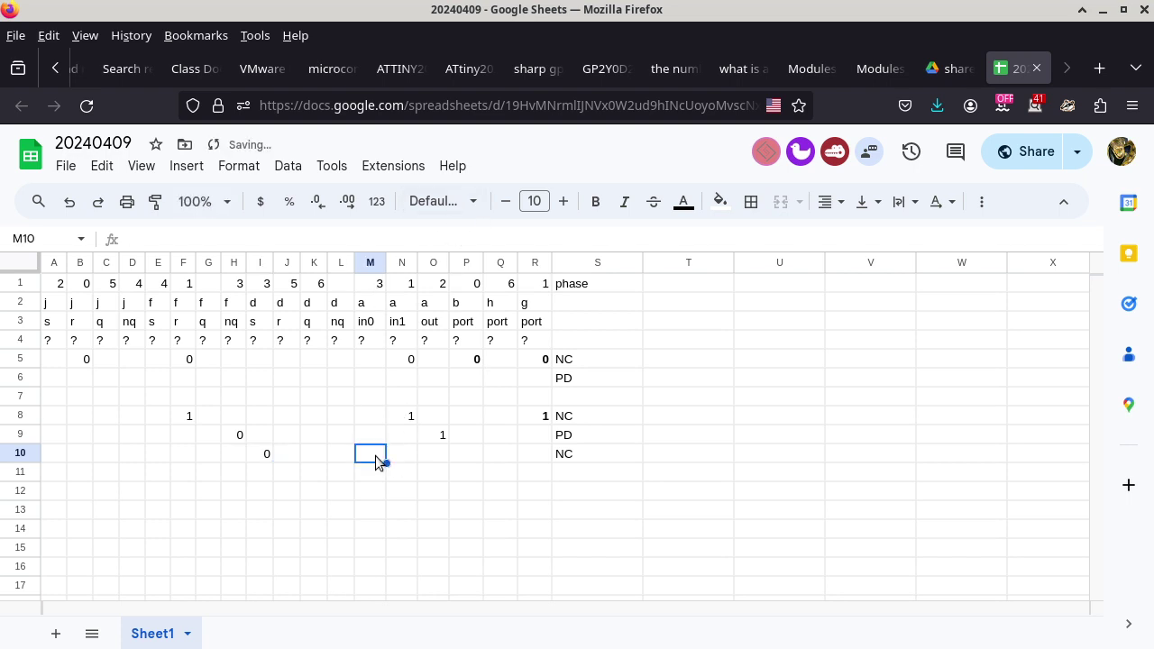
{"action": "type", "text": "0"}
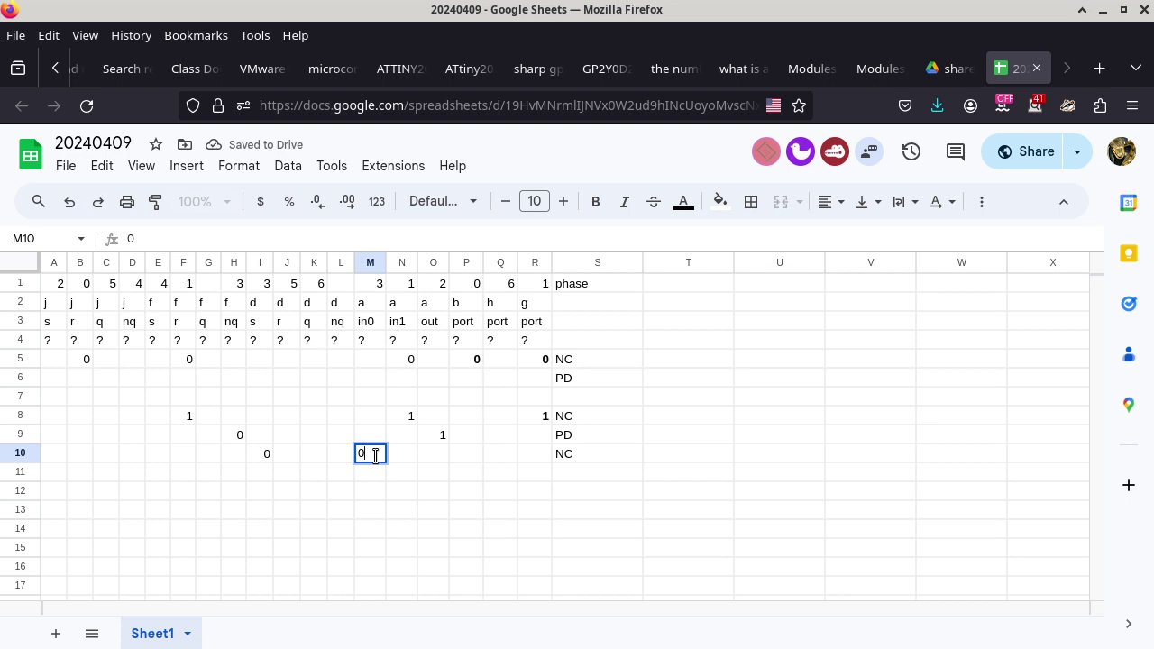
Carry the a out value from cell O9 to node 2's other port by entering 1 for j s in cell A10.
{"action": "left_click", "coordinate": [434, 441]}
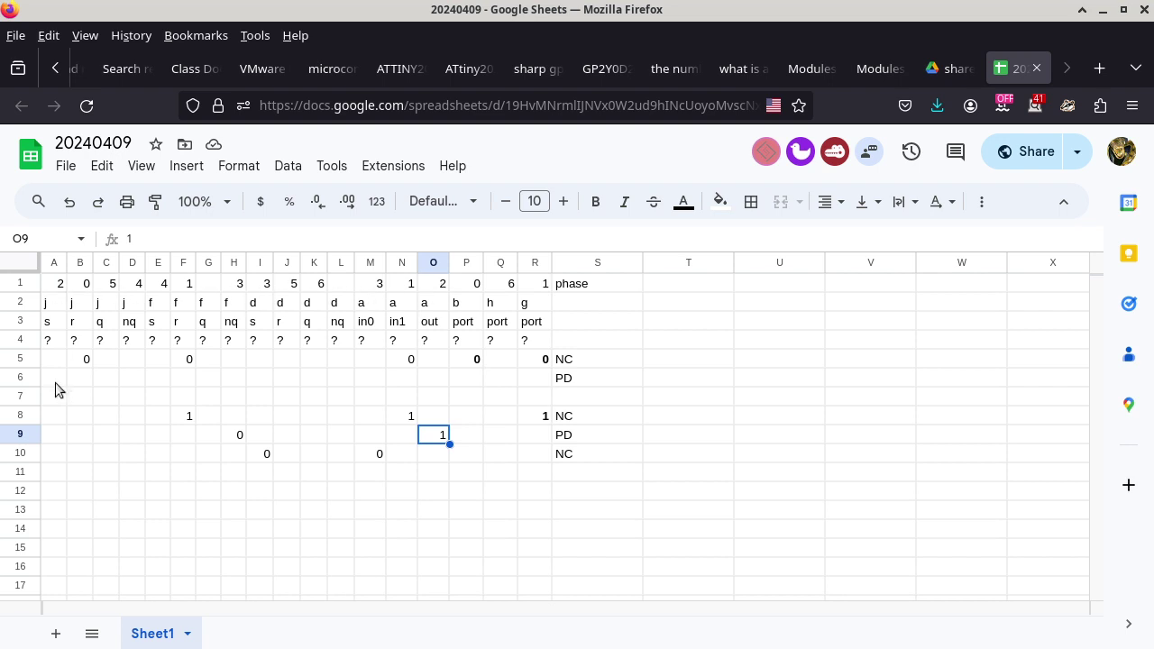
{"action": "left_click", "coordinate": [54, 447]}
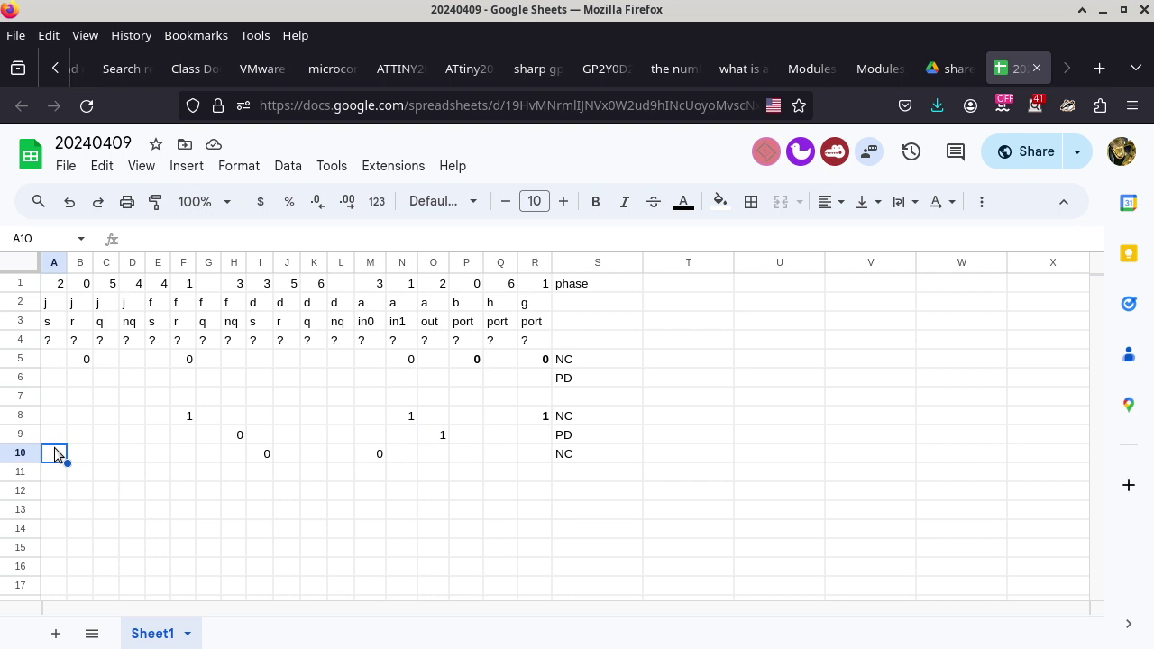
{"action": "type", "text": "1"}
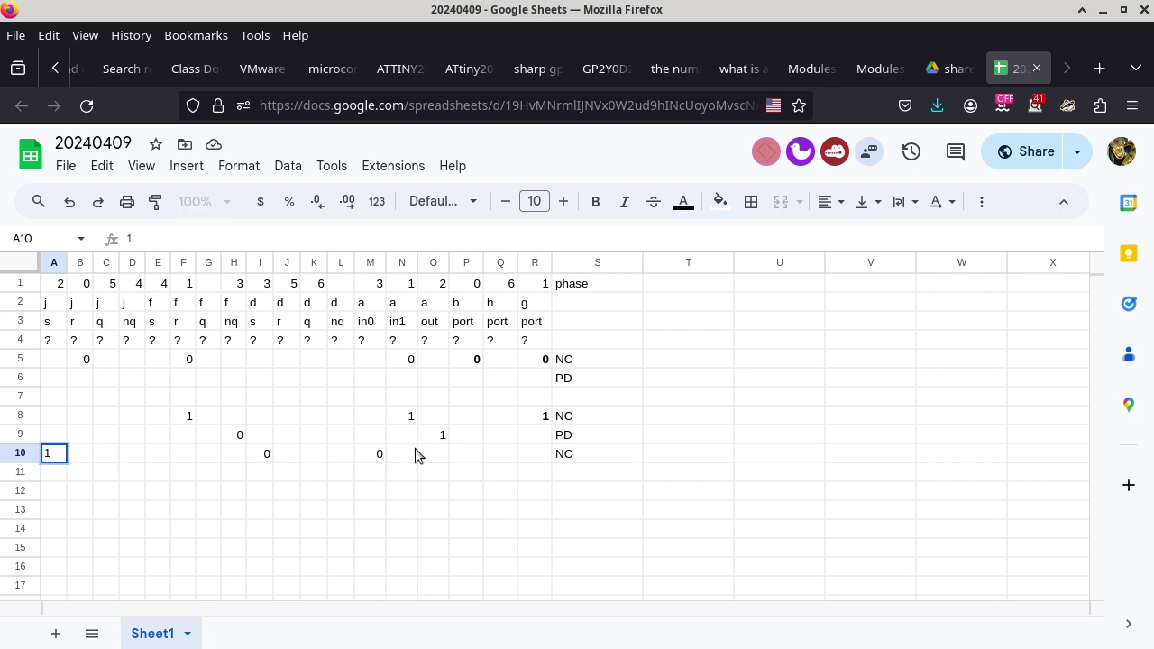
{"action": "left_click", "coordinate": [442, 436]}
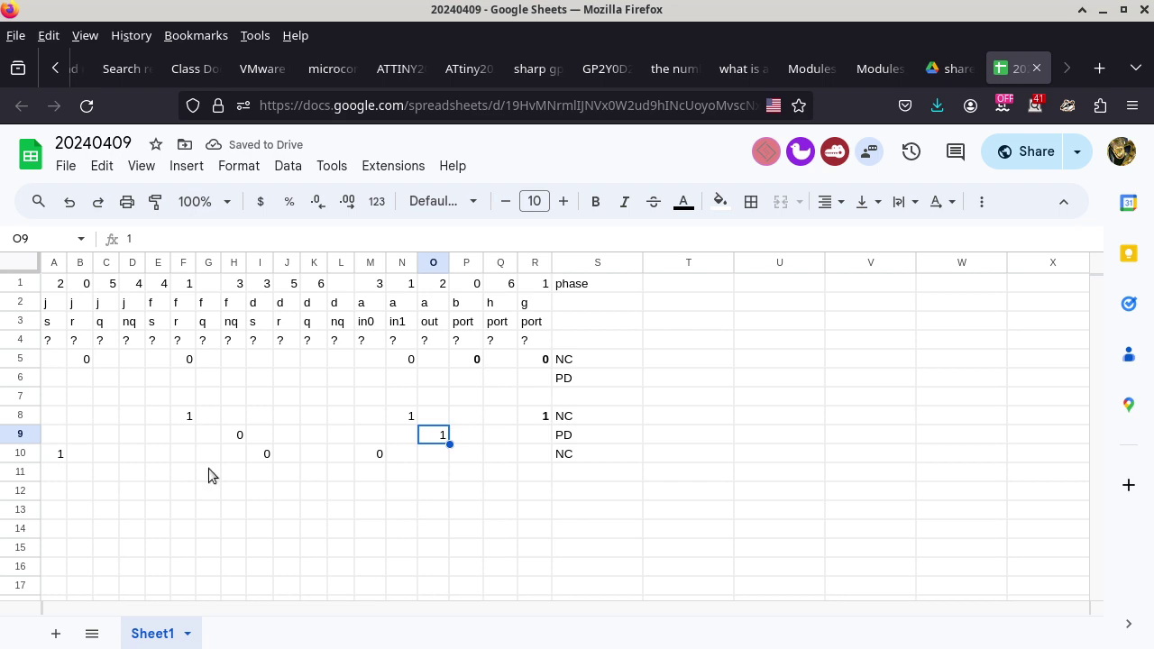
{"action": "left_click", "coordinate": [604, 467]}
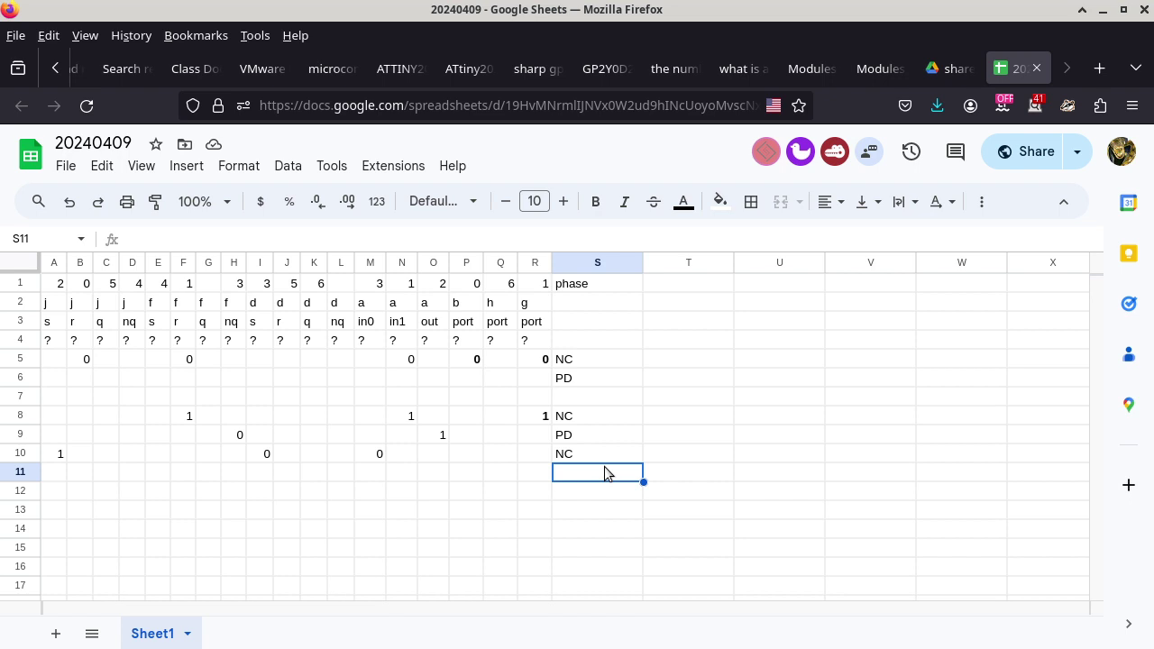
Enter the phase PD in cell S11 and review NC row 10 against the j latch's s and r ports.
{"action": "type", "text": "PD"}
{"action": "key", "text": "Return"}
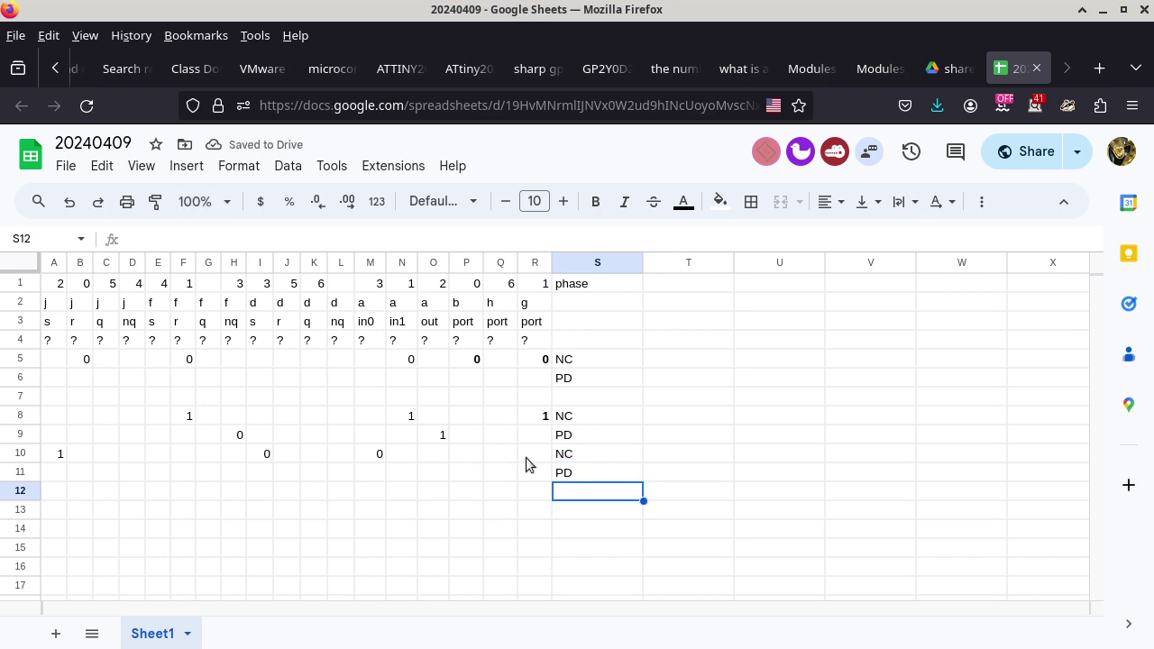
{"action": "left_click", "coordinate": [18, 455]}
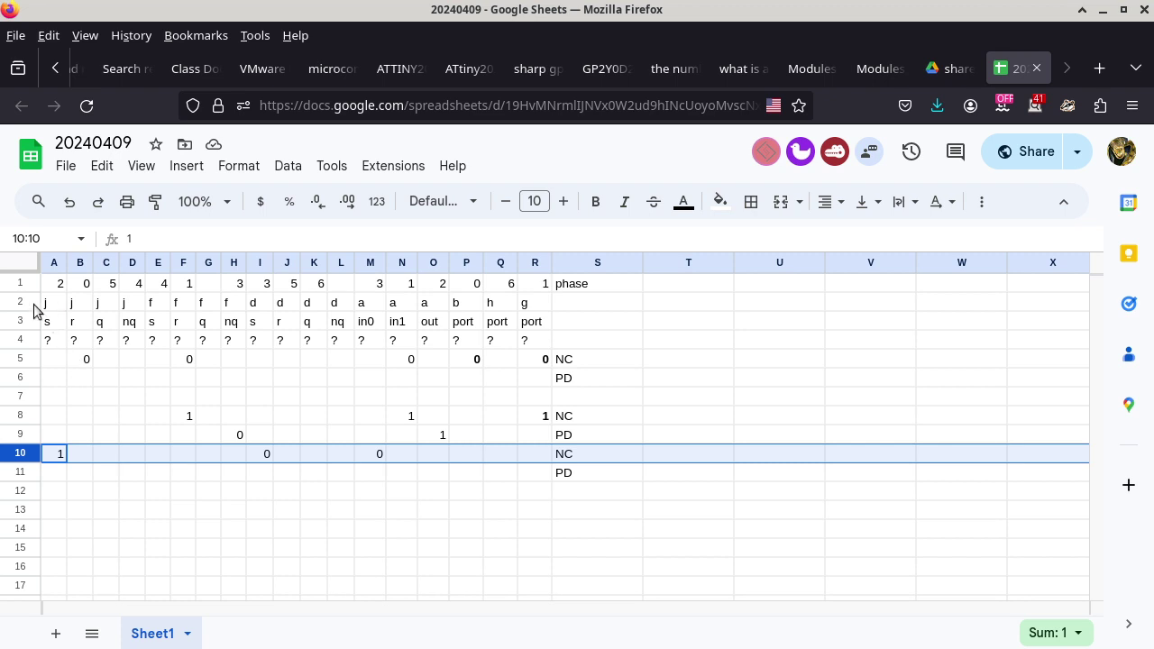
{"action": "left_click", "coordinate": [139, 309], "text": "shift"}
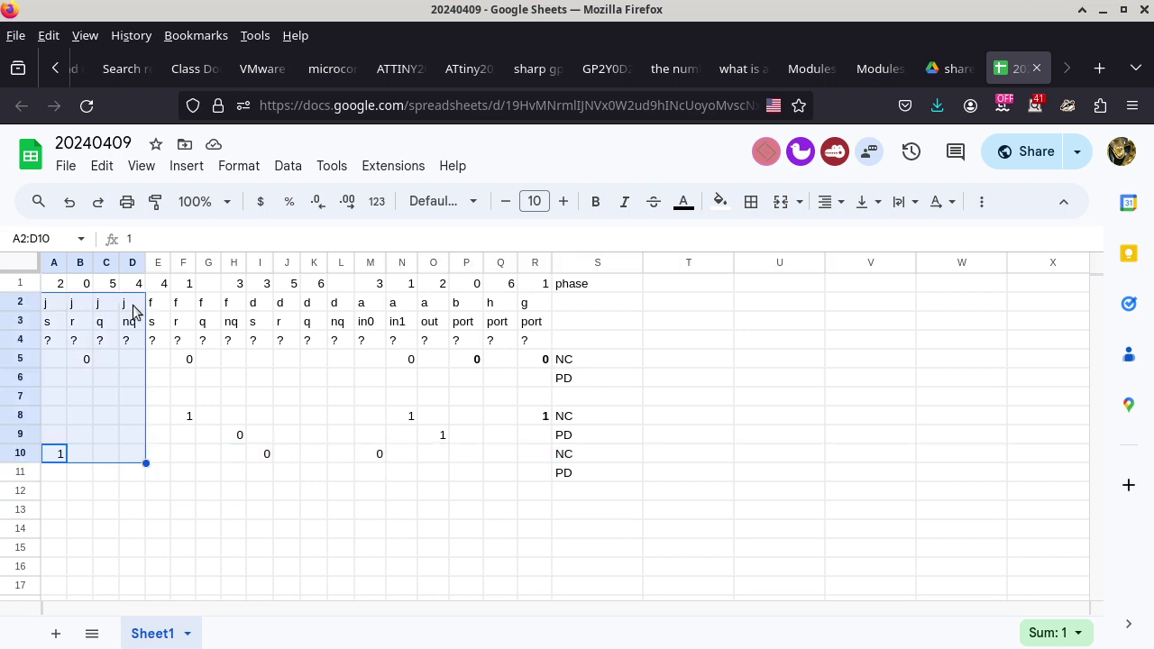
{"action": "left_click", "coordinate": [137, 305]}
{"action": "left_click", "coordinate": [56, 328]}
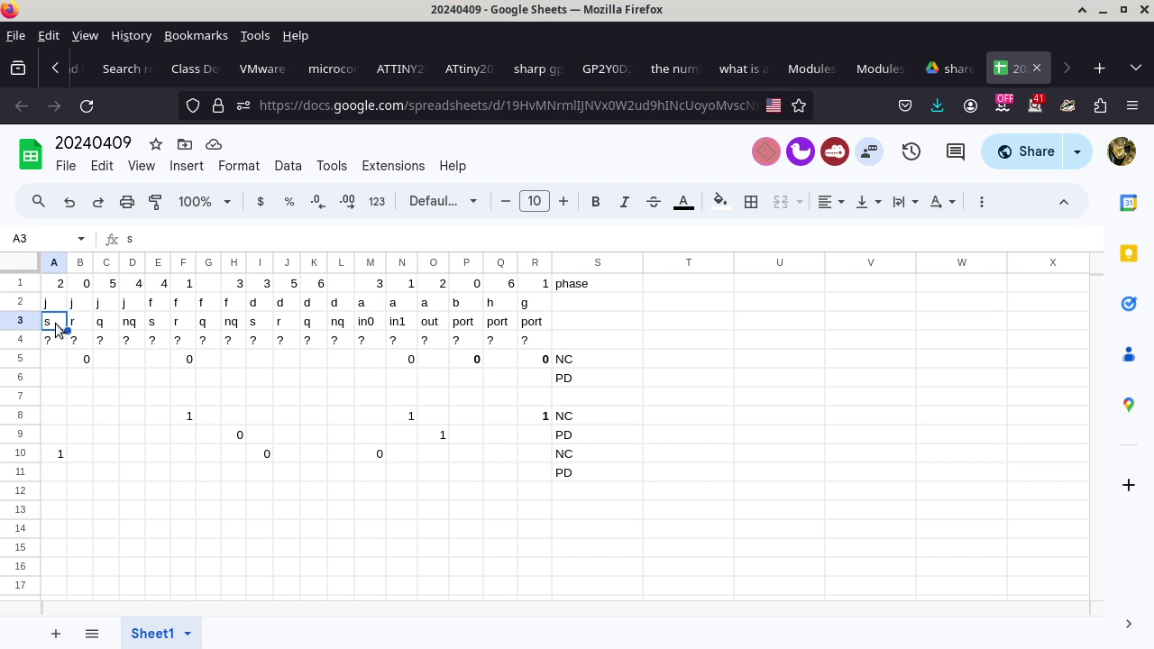
{"action": "left_click", "coordinate": [81, 329]}
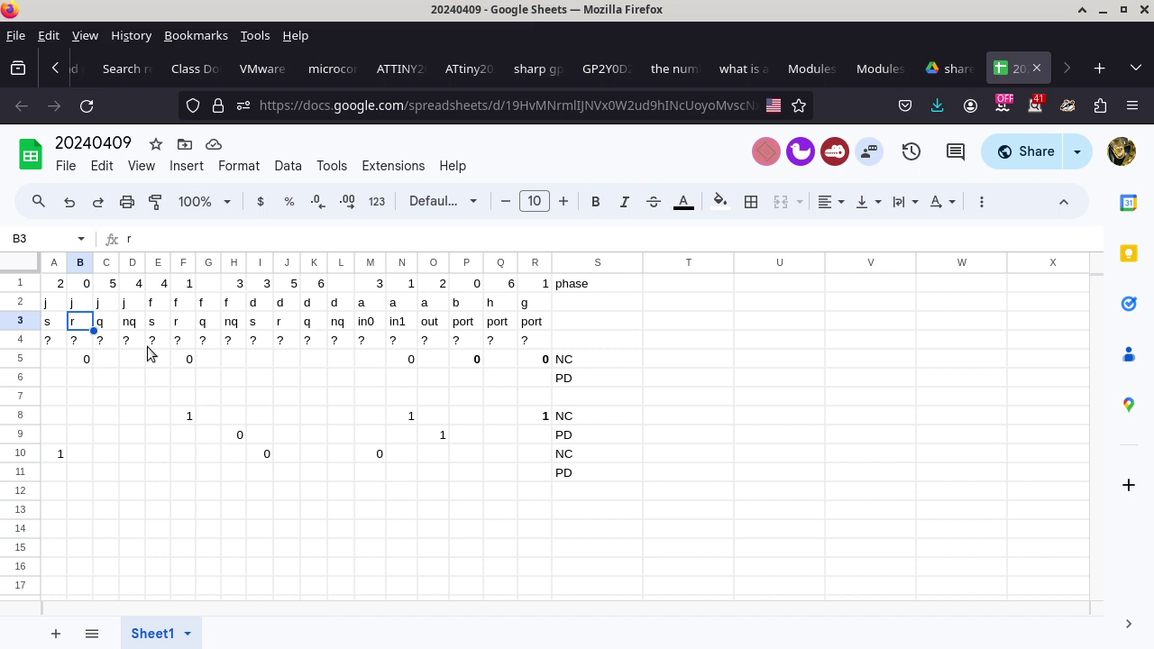
Look up the row 1 0 0 1 in the PDF's Rsrlatch truth table and enter j q 0 in C11 and j nq 1 in D11.
{"action": "key", "text": "alt+Tab"}
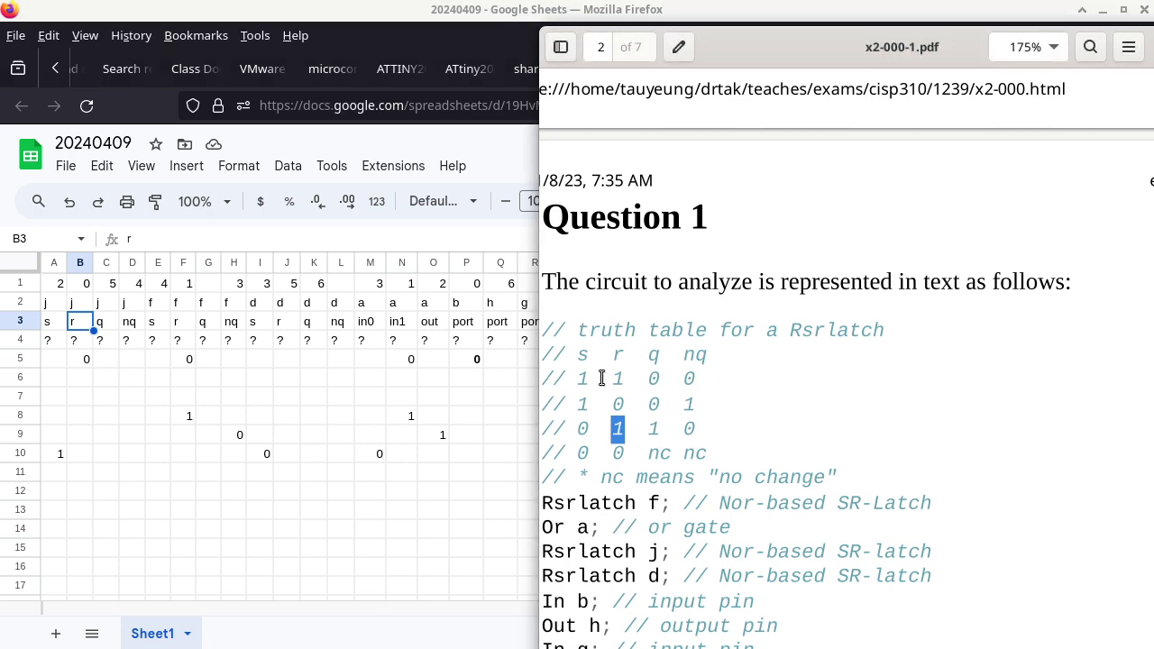
{"action": "left_click_drag", "start_coordinate": [578, 403], "coordinate": [703, 412]}
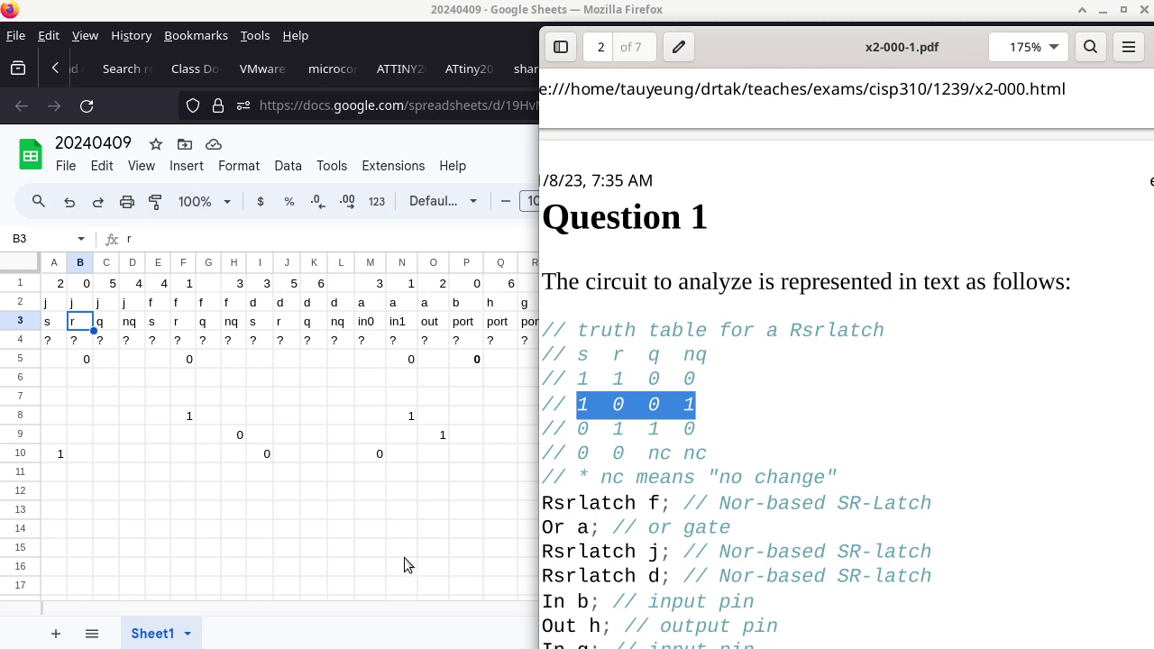
{"action": "left_click", "coordinate": [105, 474]}
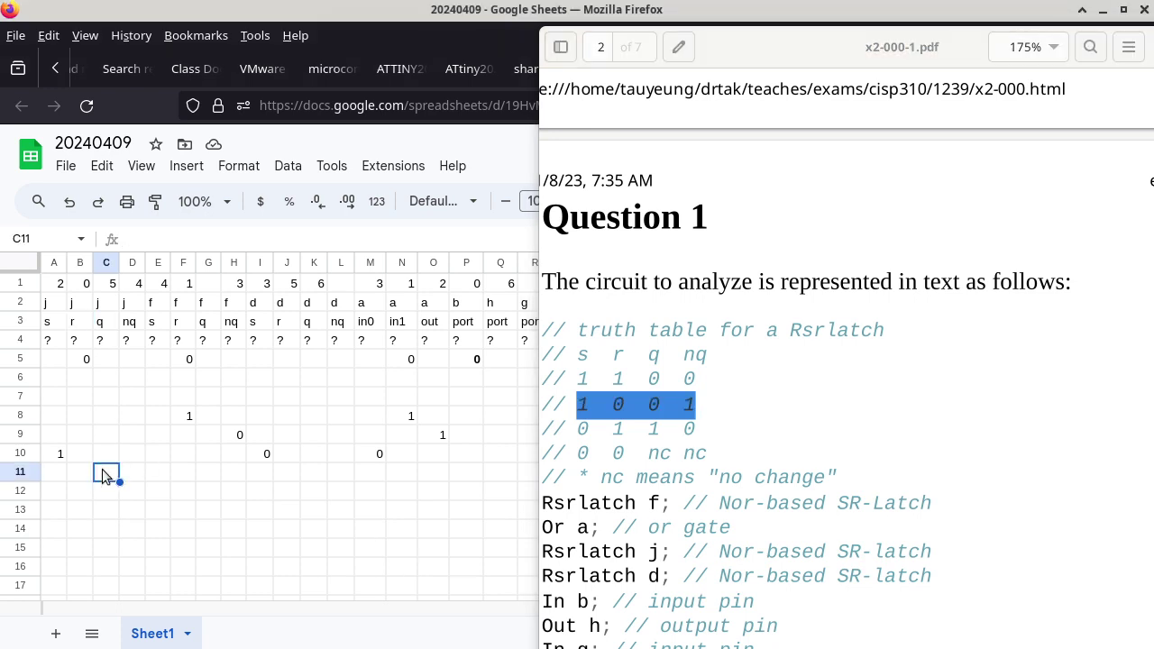
{"action": "type", "text": "0"}
{"action": "key", "text": "Tab"}
{"action": "type", "text": "1"}
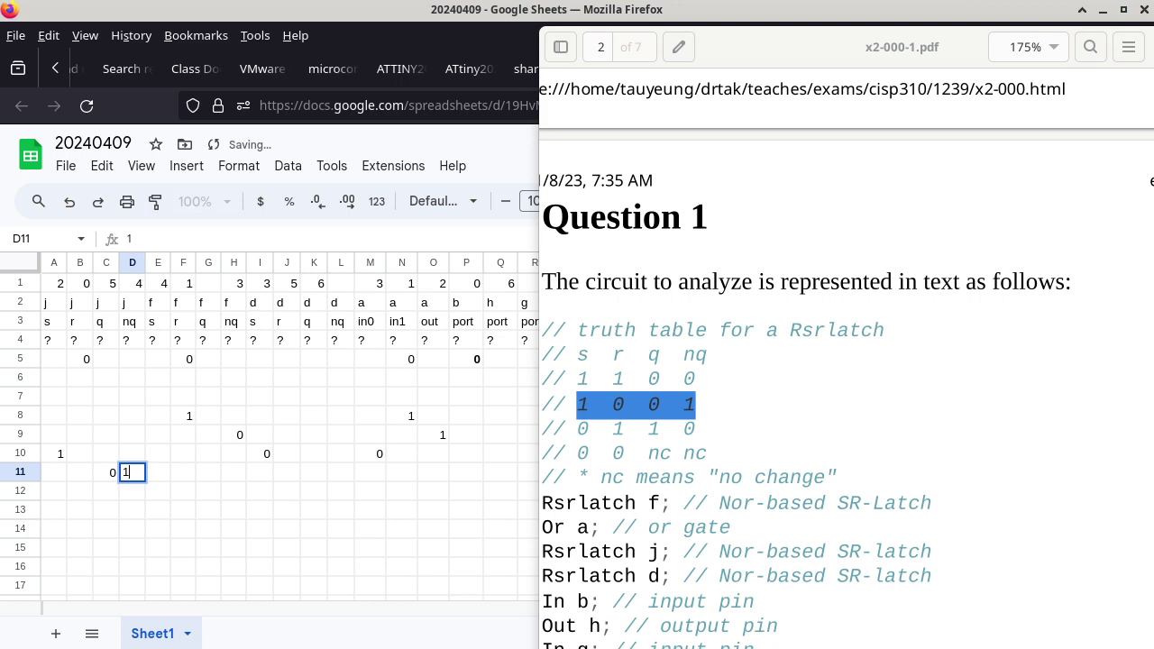
{"action": "key", "text": "Tab"}
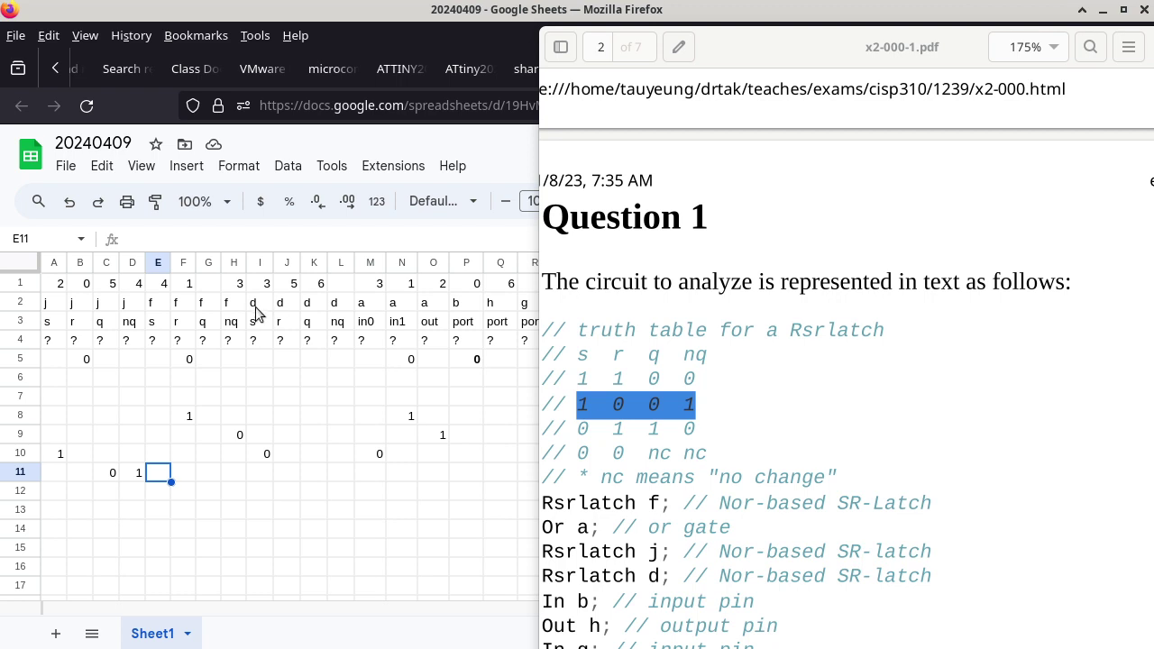
Compare the d s value in I10 with the truth table rows where s is 0, and check d's q and nq cells.
{"action": "left_click", "coordinate": [261, 453]}
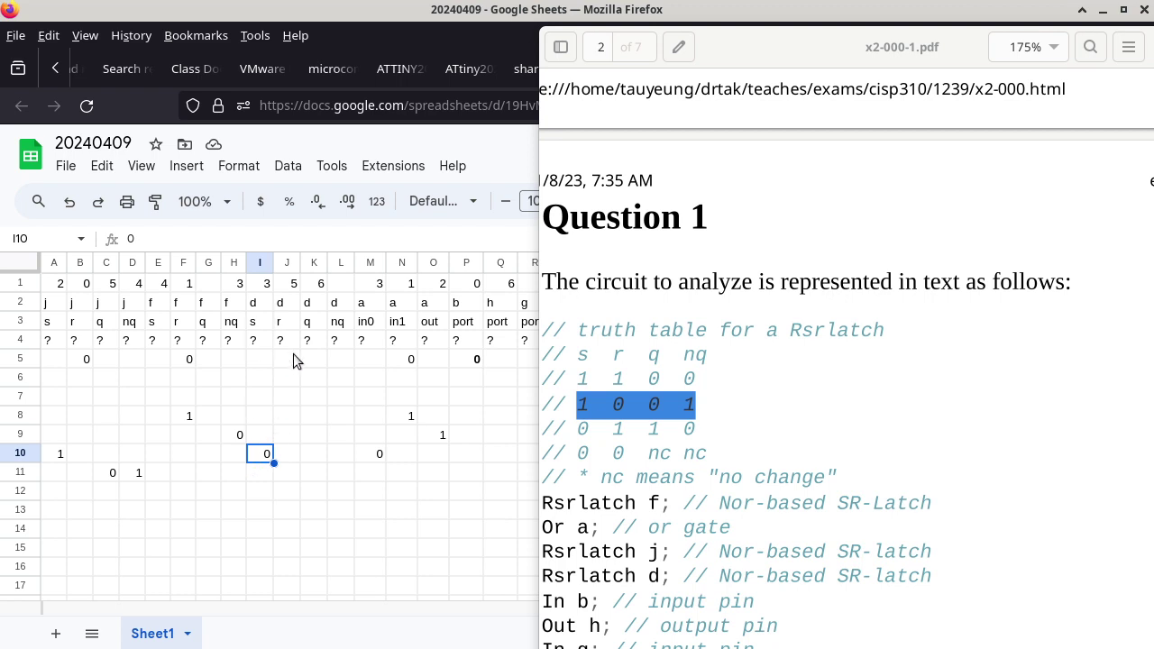
{"action": "left_click", "coordinate": [610, 419]}
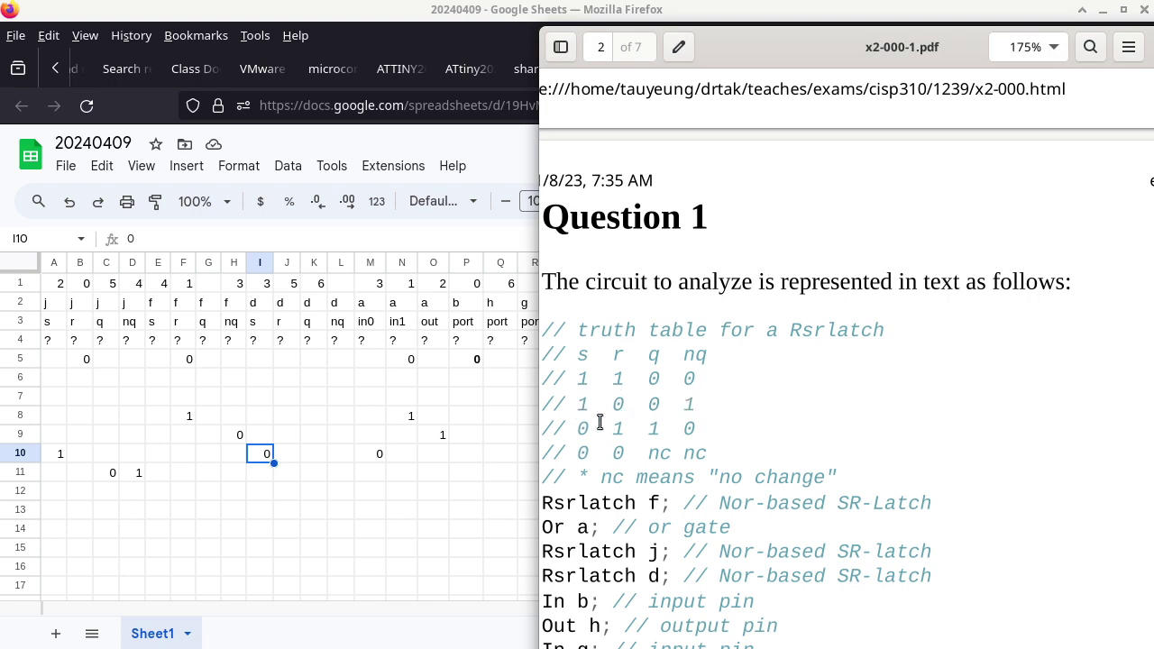
{"action": "left_click_drag", "start_coordinate": [577, 428], "coordinate": [707, 436]}
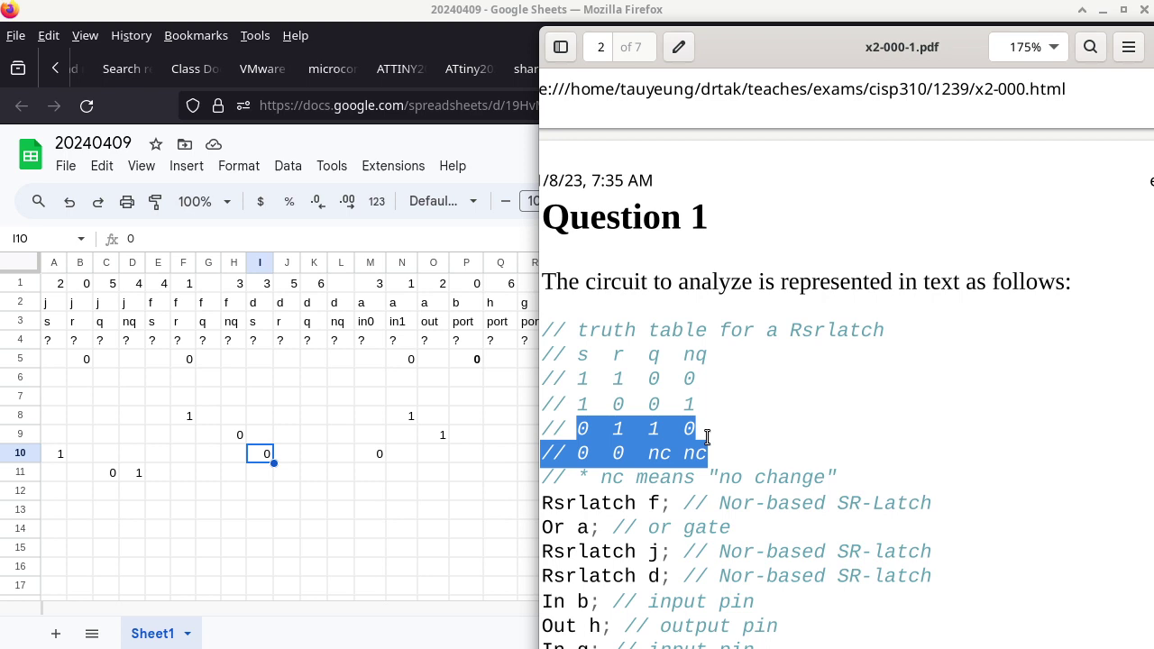
{"action": "left_click", "coordinate": [283, 344]}
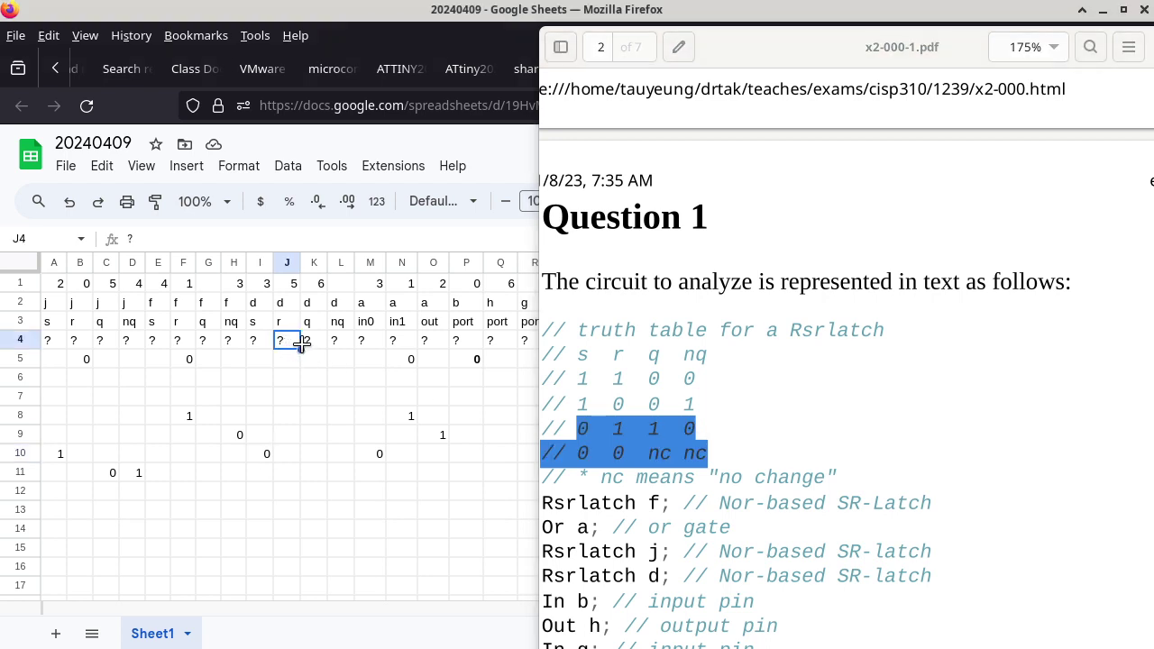
{"action": "left_click", "coordinate": [321, 346]}
{"action": "left_click", "coordinate": [342, 345], "text": "shift"}
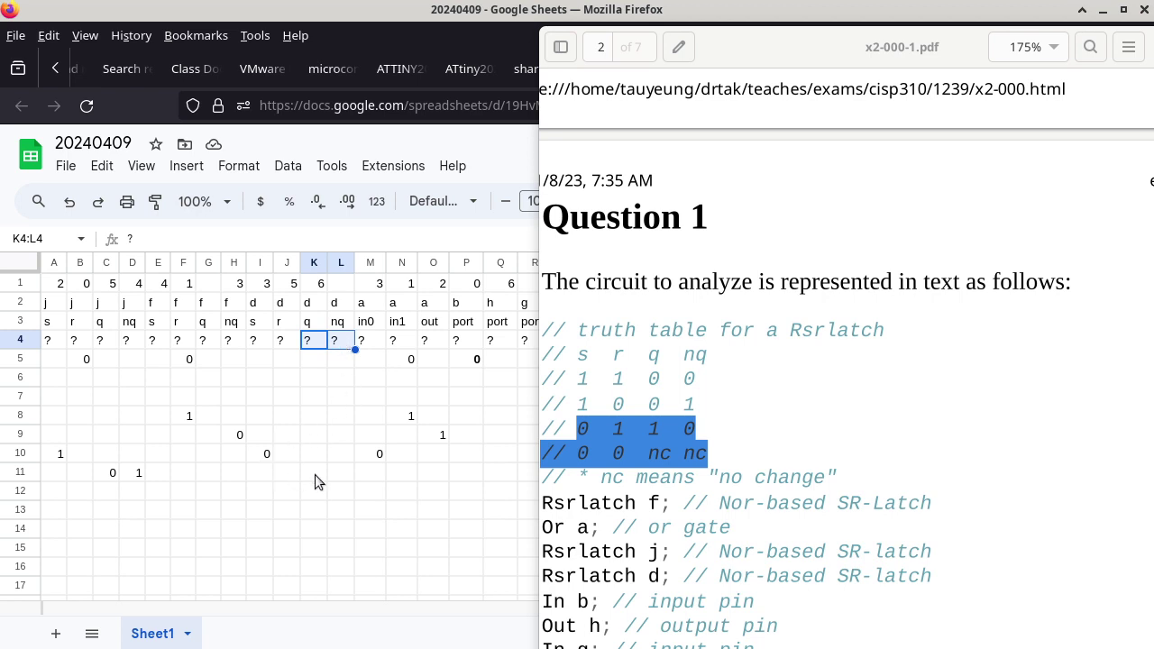
{"action": "left_click_drag", "start_coordinate": [314, 474], "coordinate": [335, 473]}
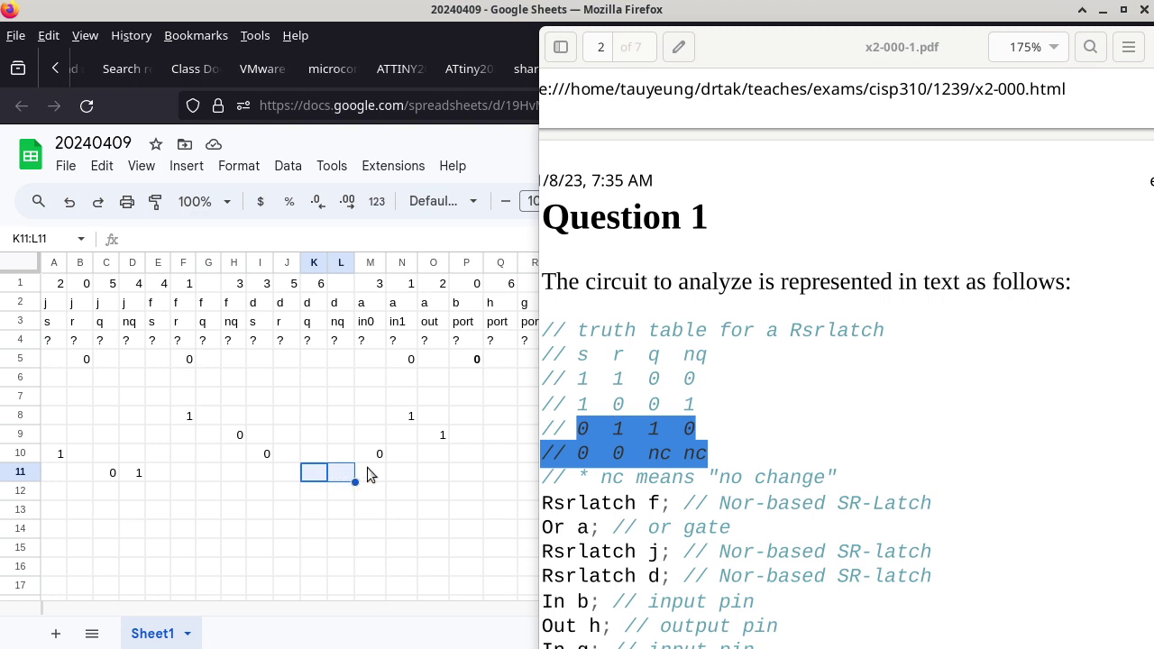
Check the Or gate's a in0 and a in1 values in M10 and N8 against its a out value in O9.
{"action": "left_click", "coordinate": [373, 456]}
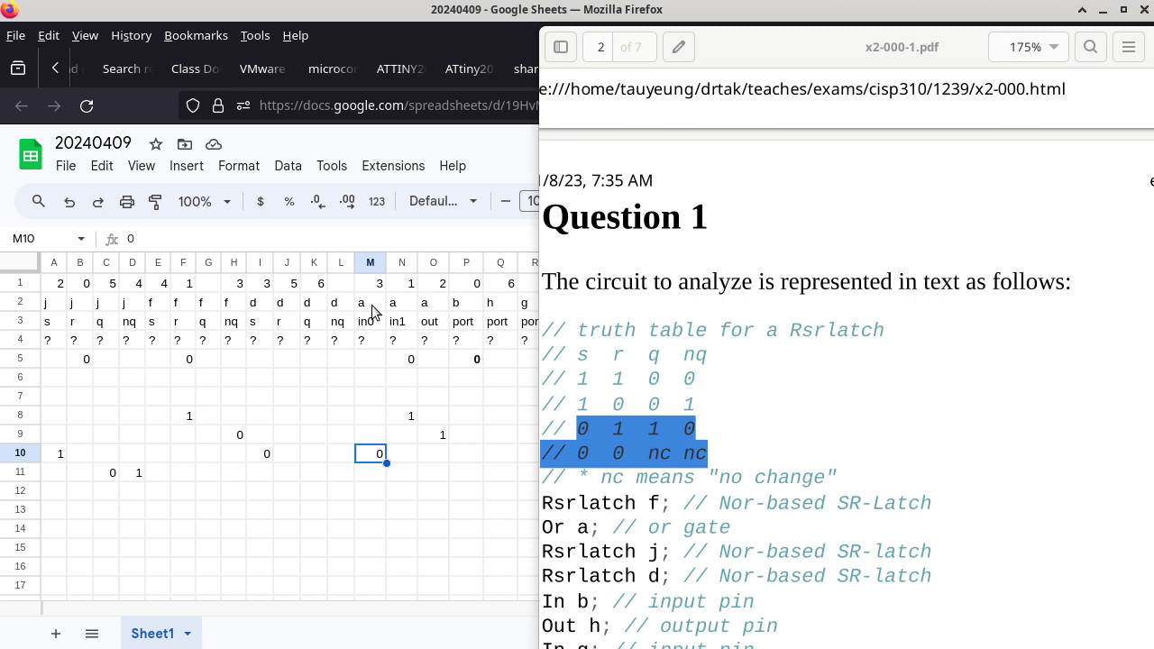
{"action": "left_click", "coordinate": [401, 417]}
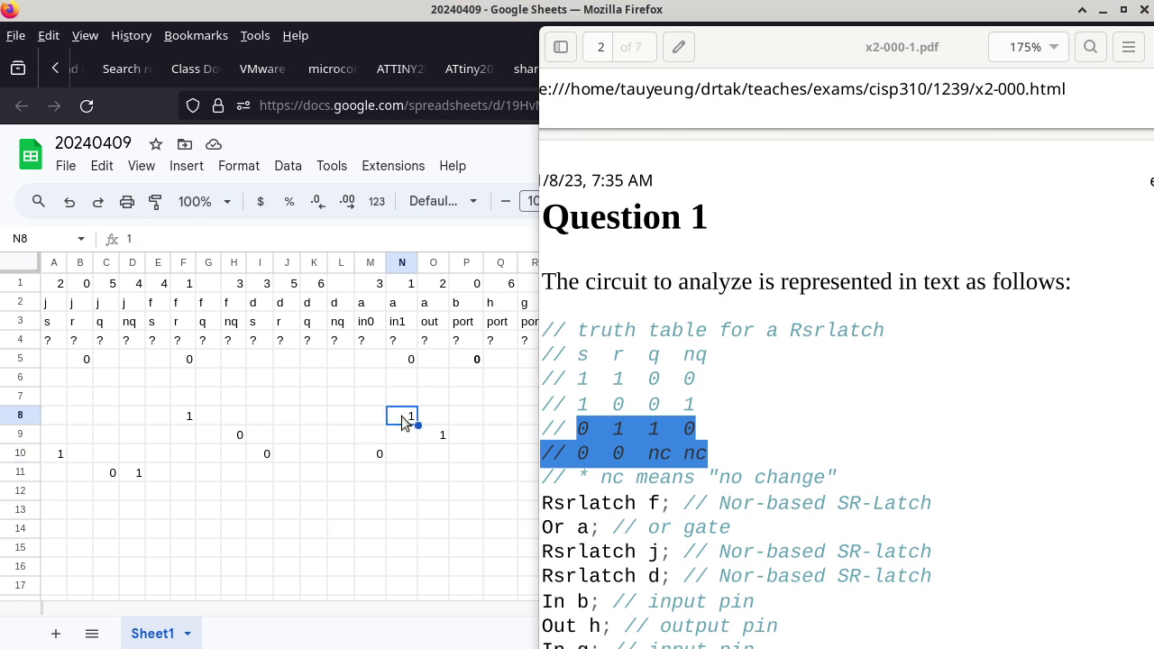
{"action": "left_click", "coordinate": [381, 458]}
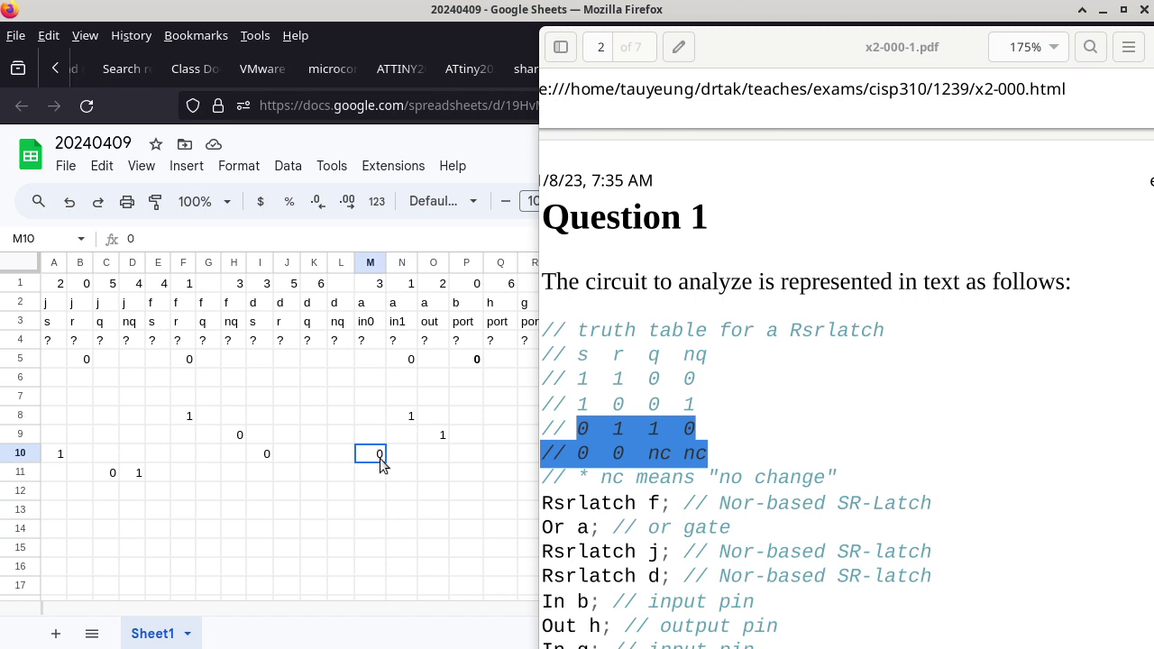
{"action": "left_click", "coordinate": [434, 483]}
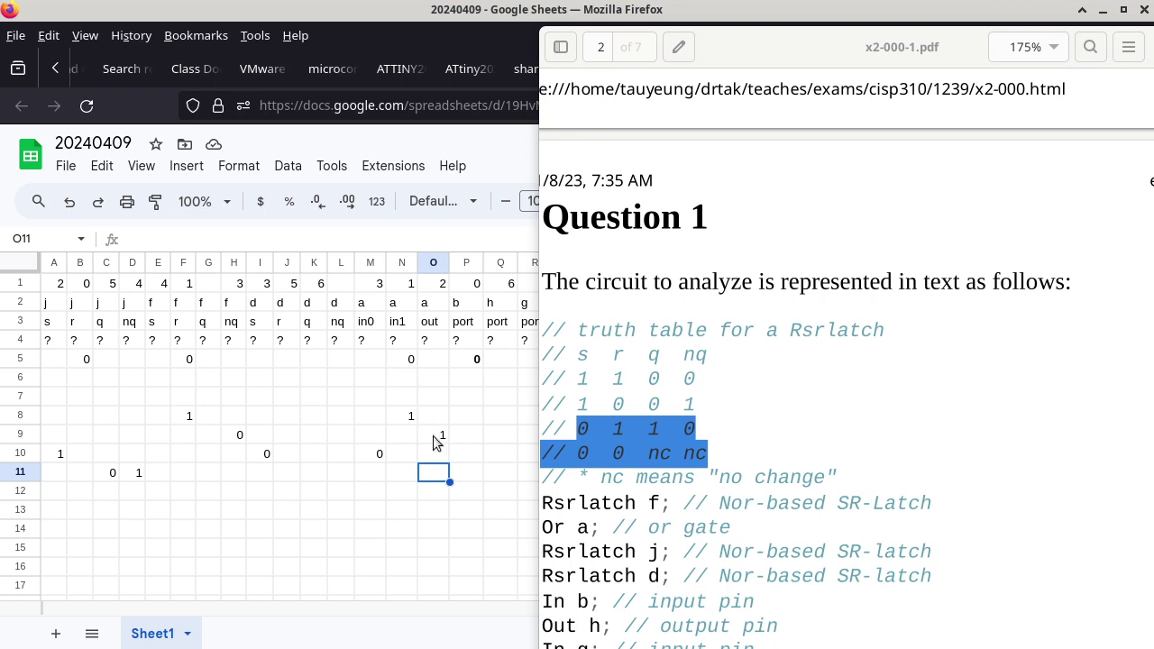
{"action": "left_click", "coordinate": [438, 445]}
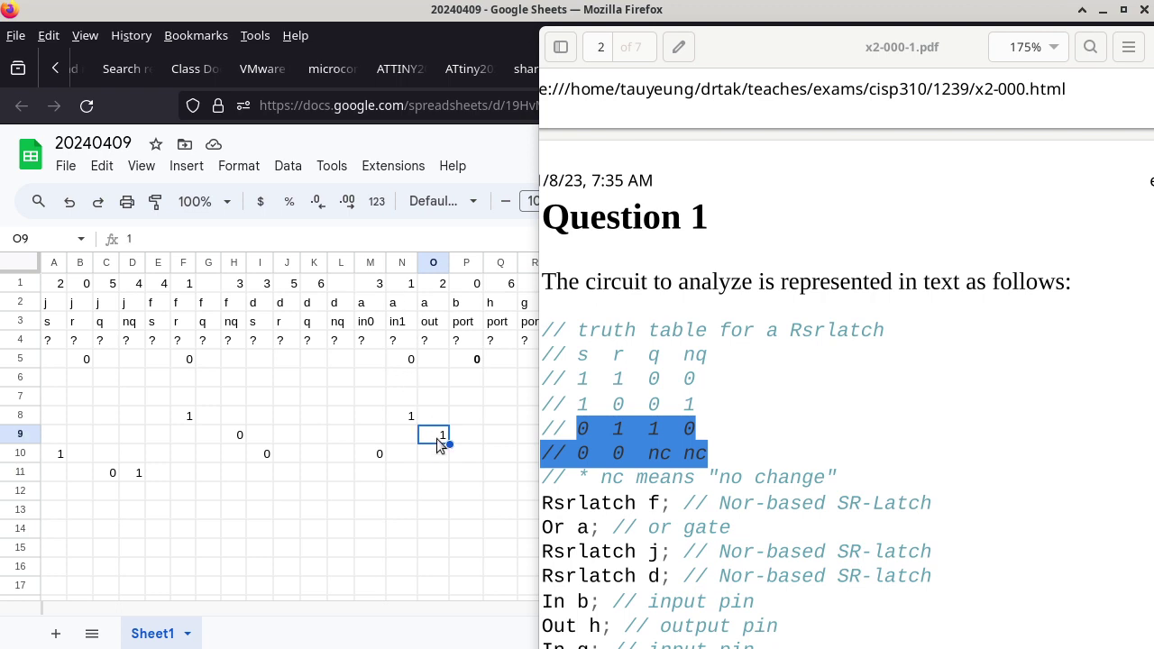
{"action": "left_click", "coordinate": [434, 475]}
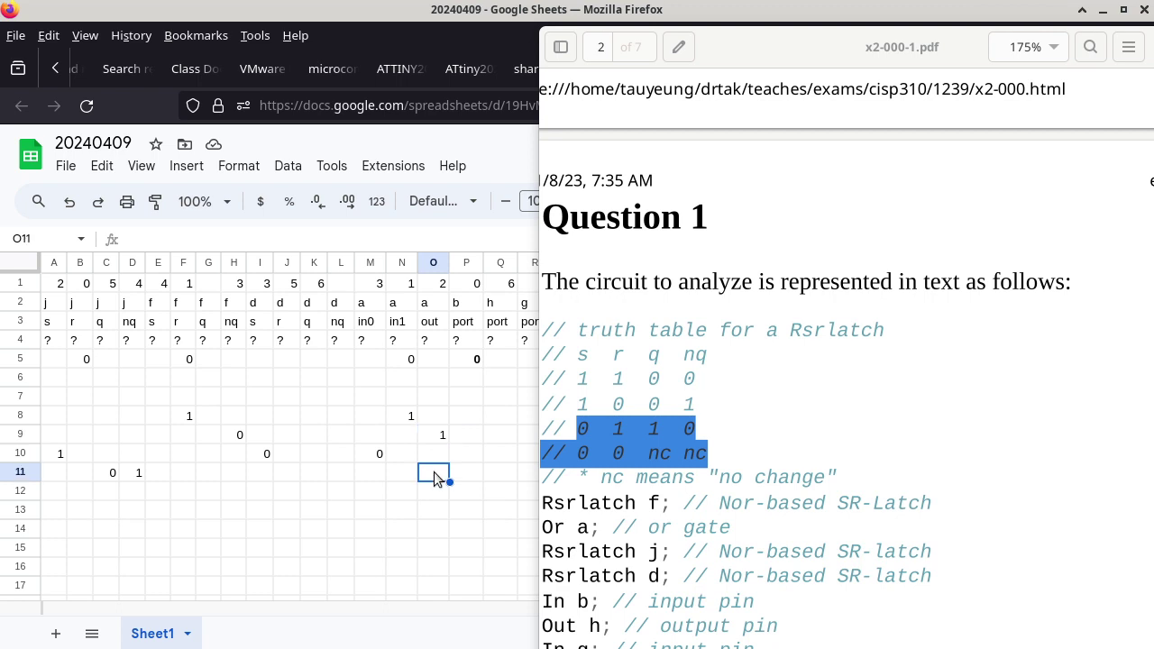
Move the PDF window aside to expose the phase column, review C11:D11, and enter the phase NC in cell S12.
{"action": "left_click", "coordinate": [706, 179]}
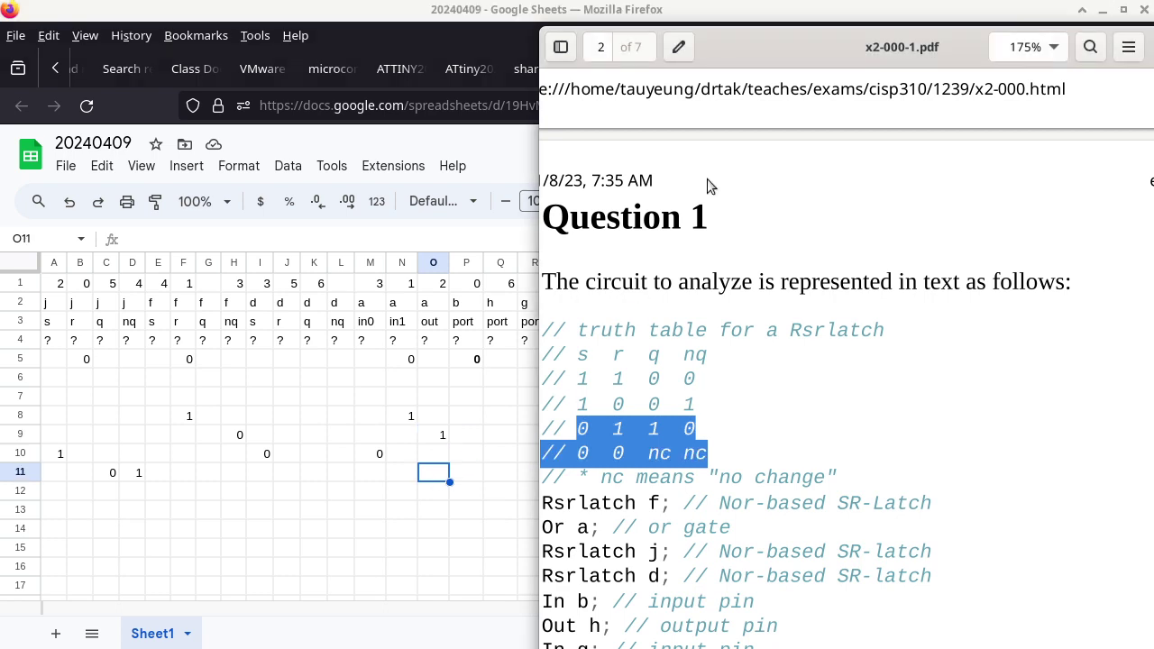
{"action": "left_click_drag", "start_coordinate": [733, 57], "coordinate": [795, 54]}
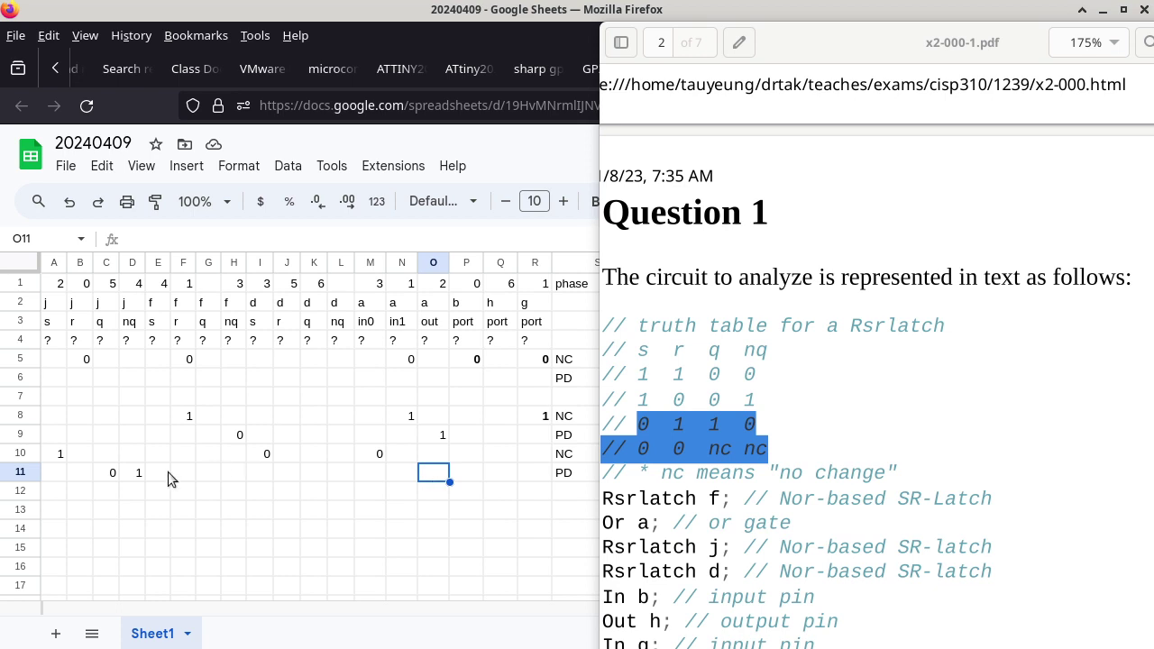
{"action": "left_click_drag", "start_coordinate": [110, 476], "coordinate": [129, 484]}
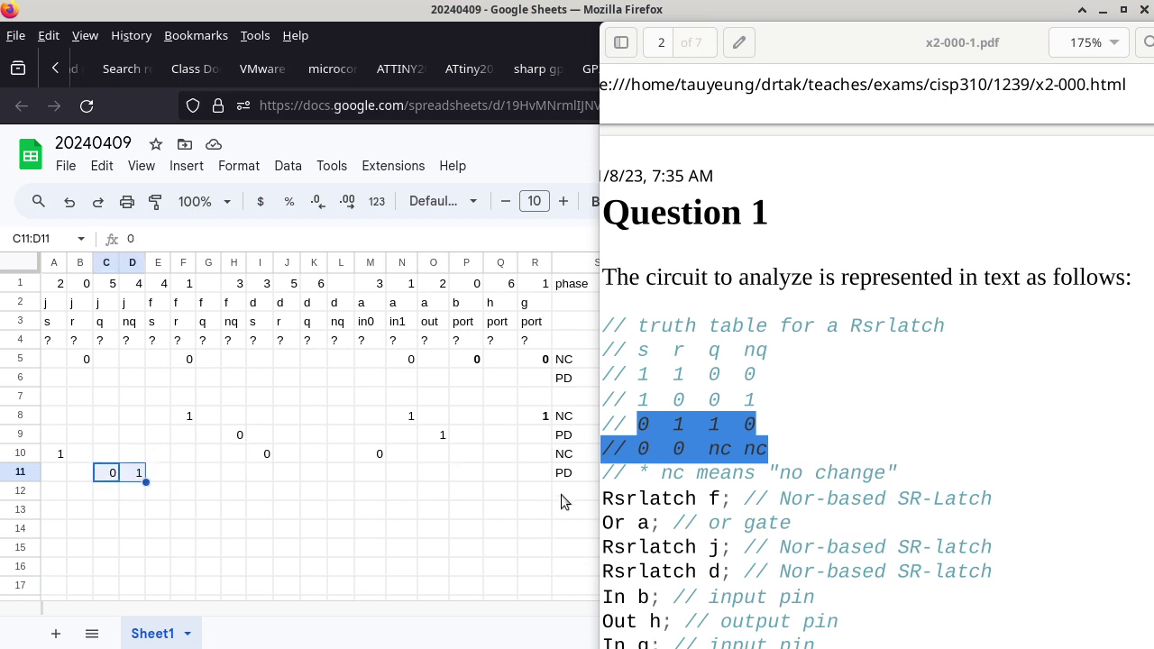
{"action": "left_click", "coordinate": [575, 492]}
{"action": "type", "text": "NC"}
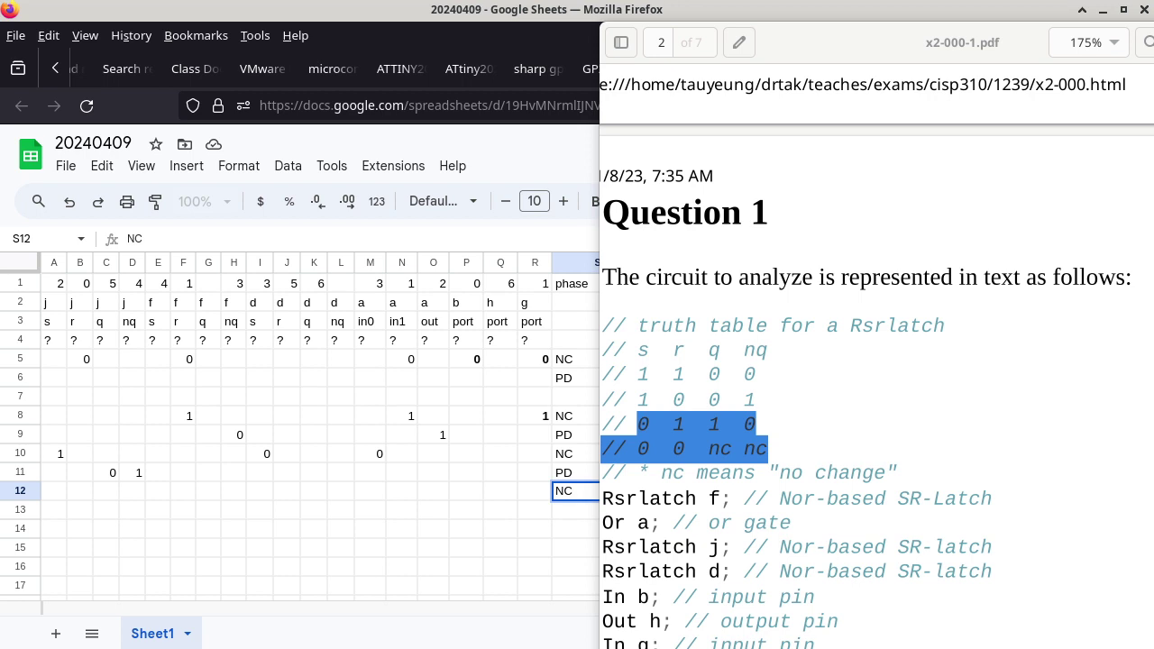
{"action": "key", "text": "Return"}
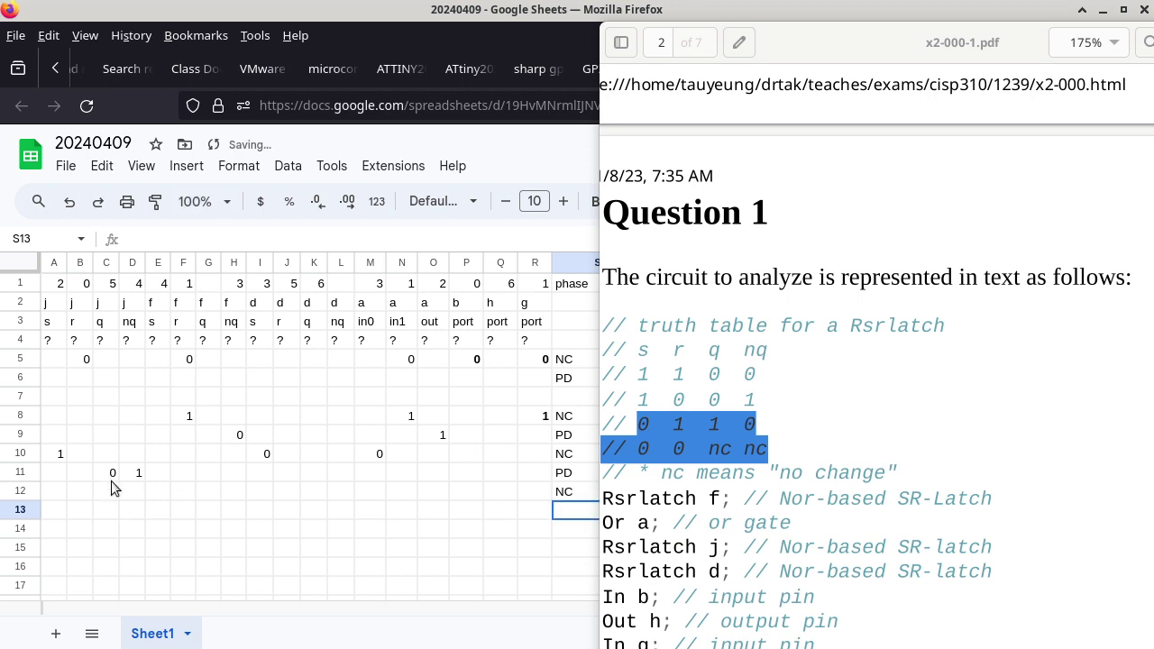
Carry the j outputs from row 11 to nodes 5 and 4 by entering d r 0 in J12 and f s 1 in E12.
{"action": "left_click", "coordinate": [109, 282]}
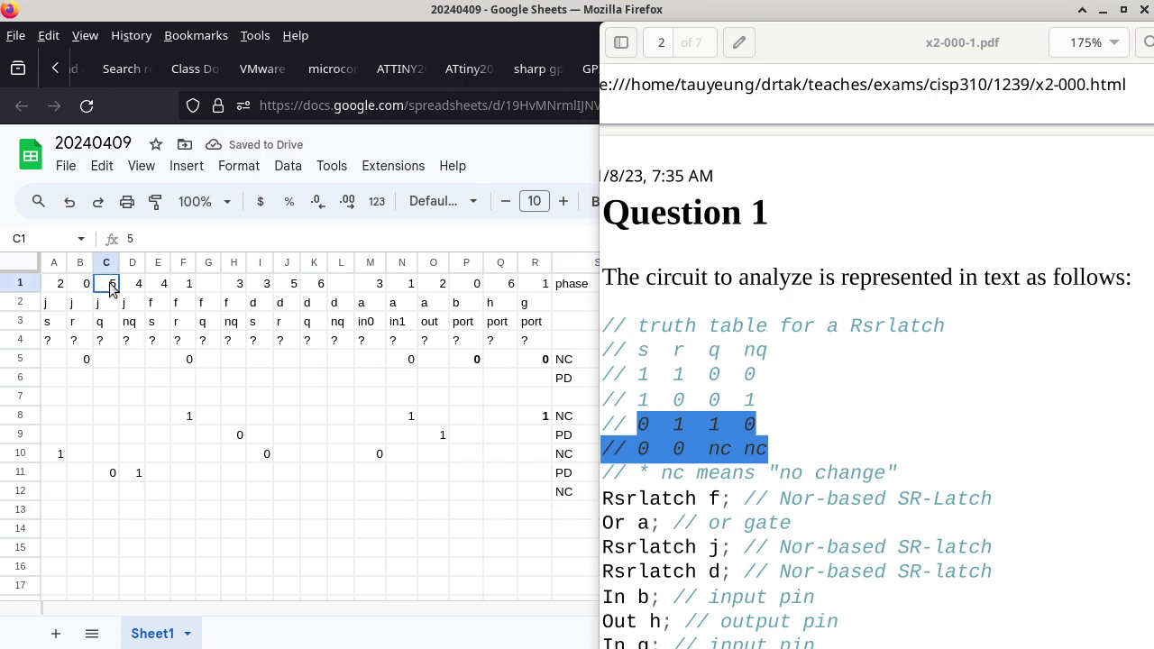
{"action": "left_click", "coordinate": [132, 285]}
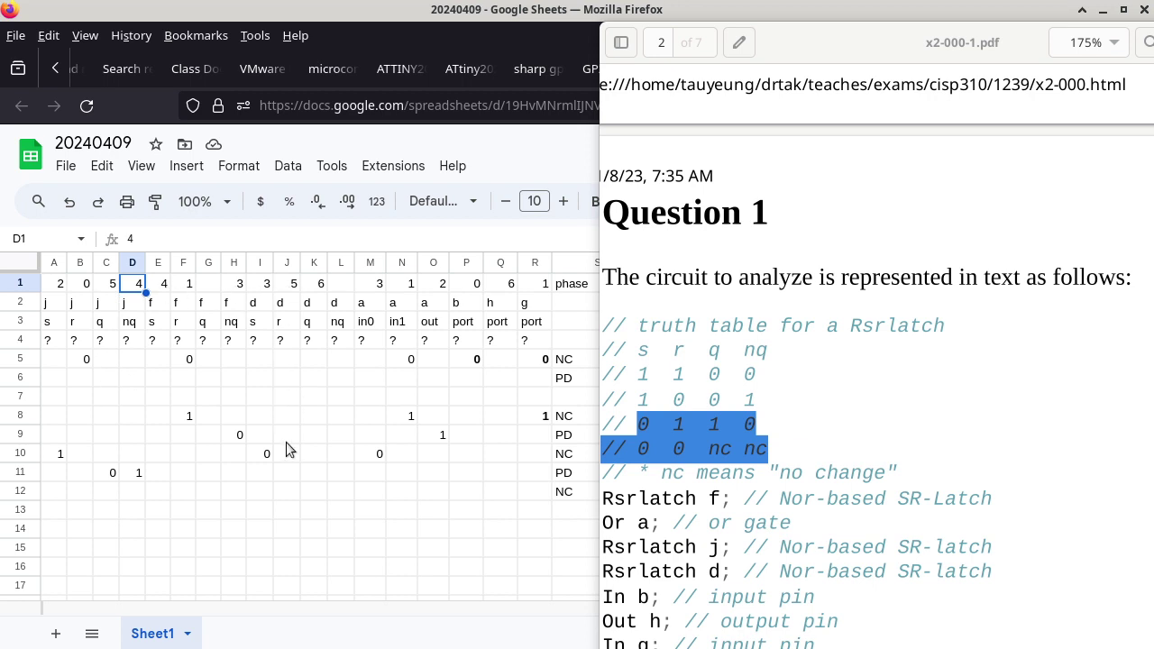
{"action": "left_click", "coordinate": [287, 491]}
{"action": "type", "text": "0"}
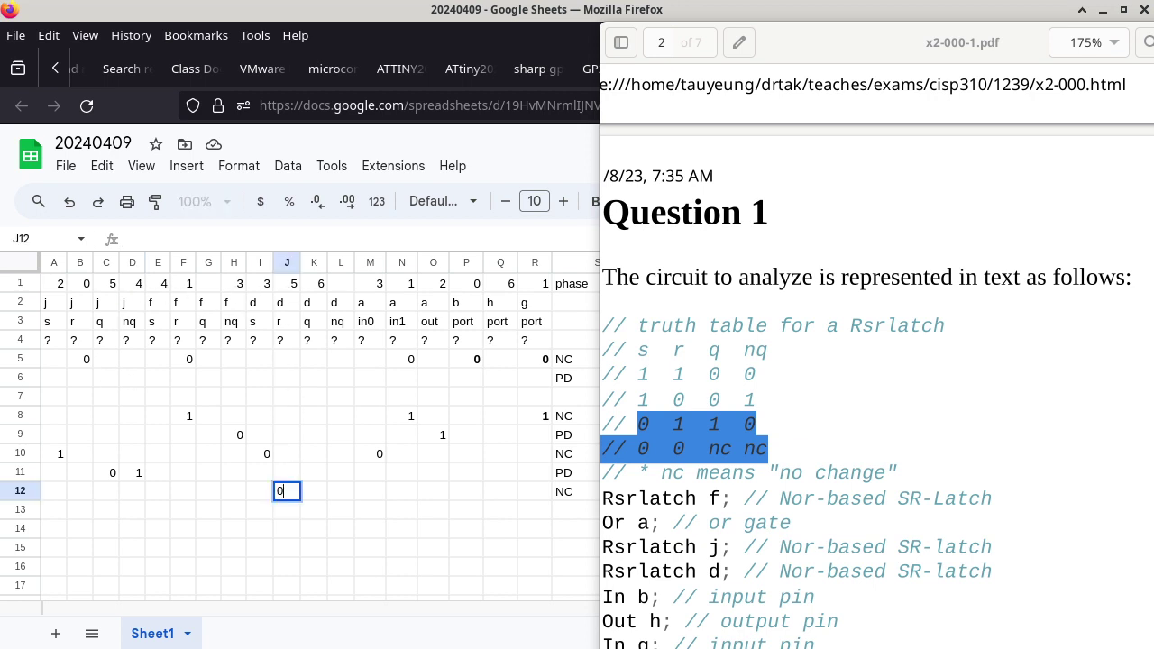
{"action": "key", "text": "Return"}
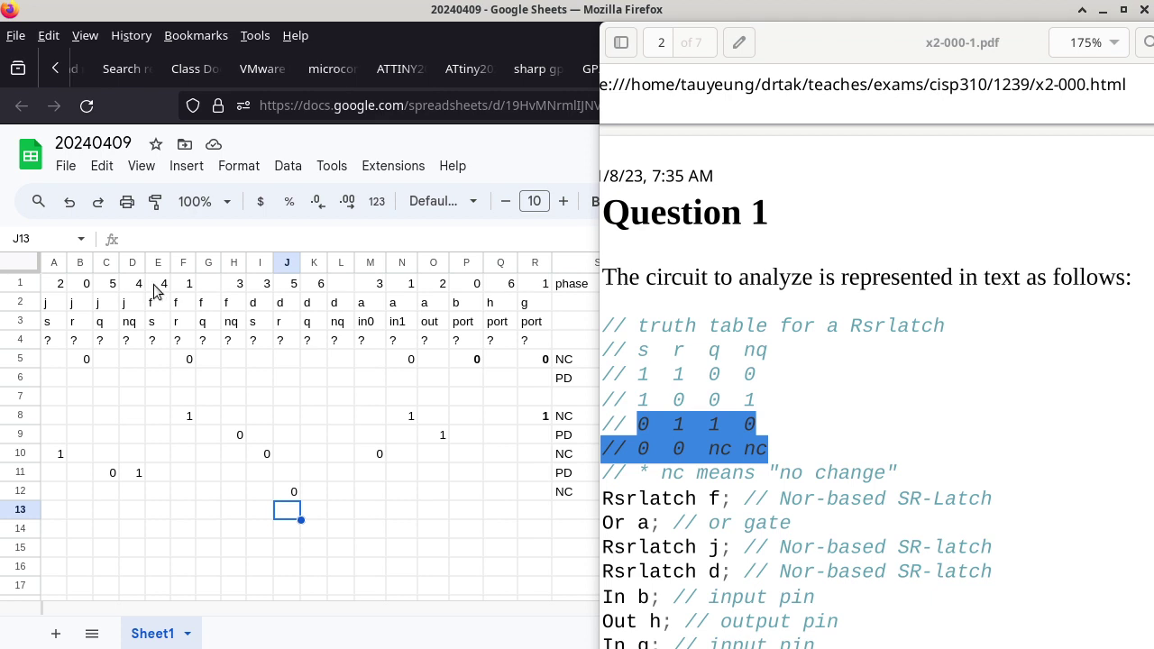
{"action": "left_click", "coordinate": [158, 499]}
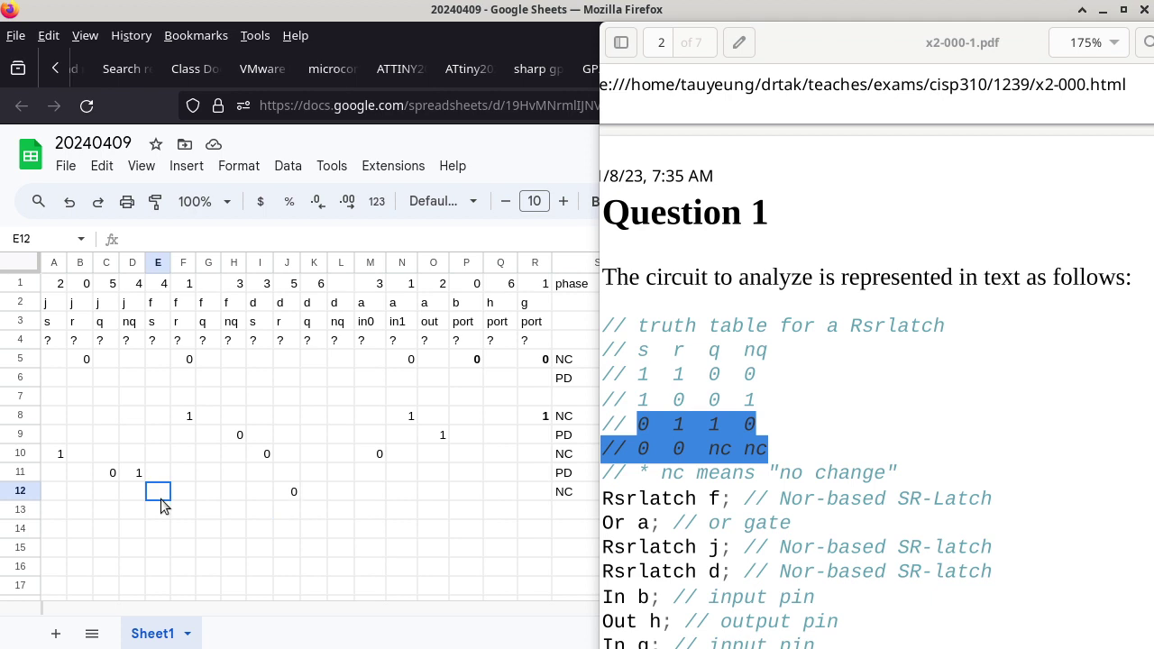
{"action": "type", "text": "1"}
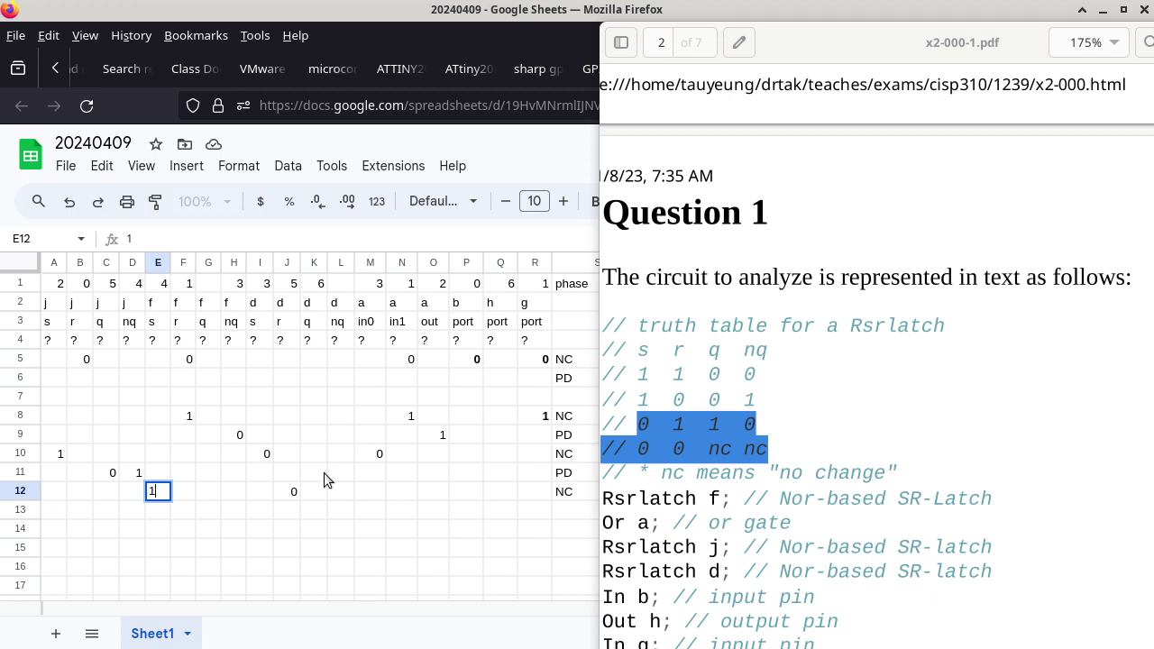
{"action": "left_click", "coordinate": [578, 495]}
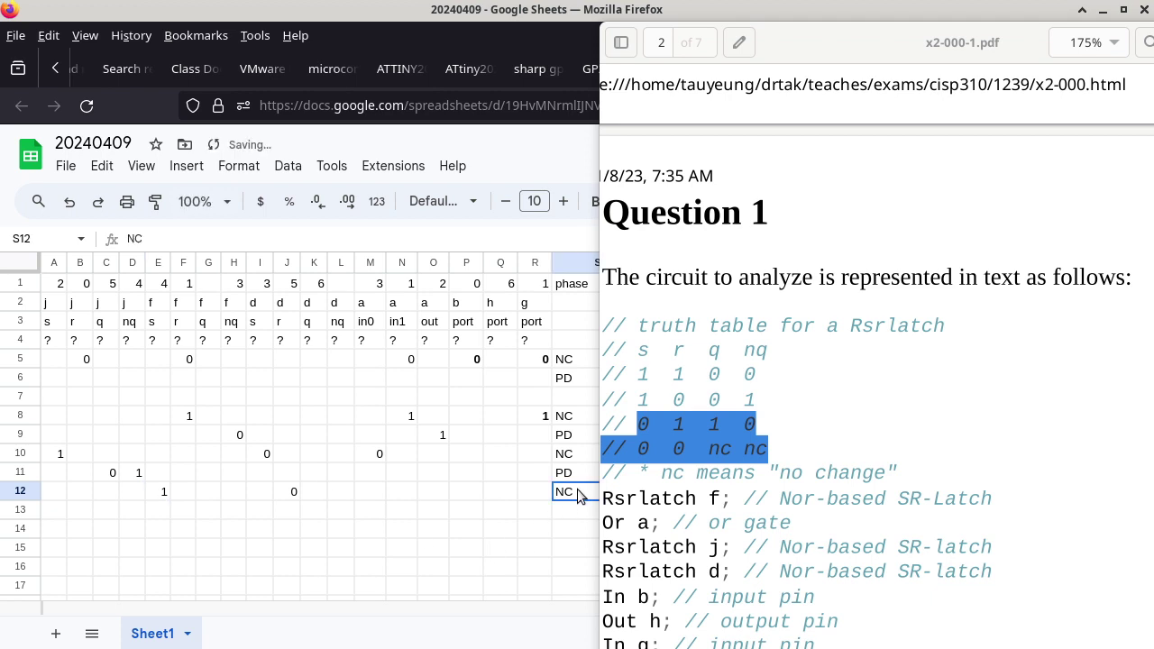
{"action": "left_click", "coordinate": [571, 504]}
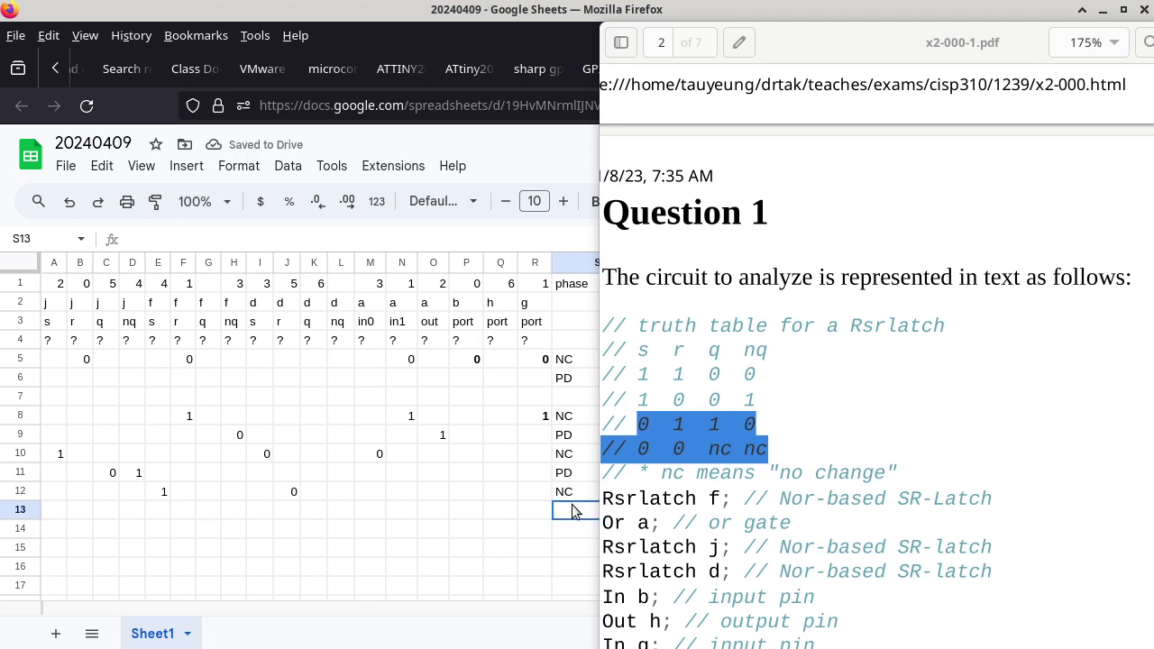
Enter the phase PD in S13 and record f's q output as 0 in G13.
{"action": "type", "text": "PD"}
{"action": "key", "text": "Return"}
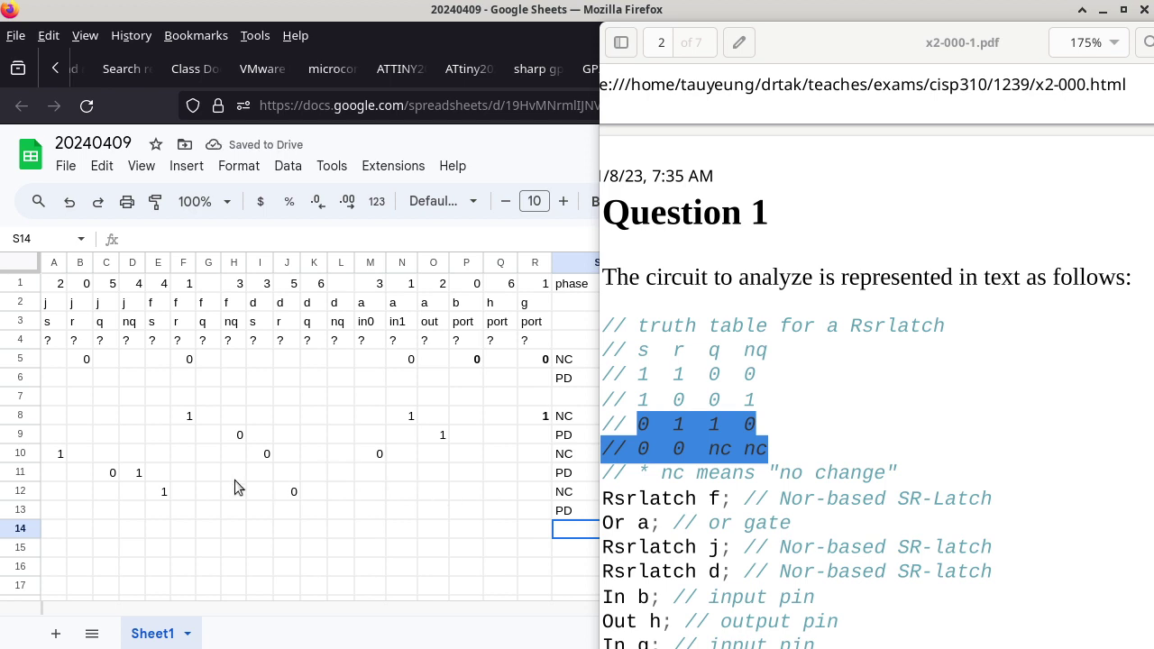
{"action": "left_click", "coordinate": [158, 496]}
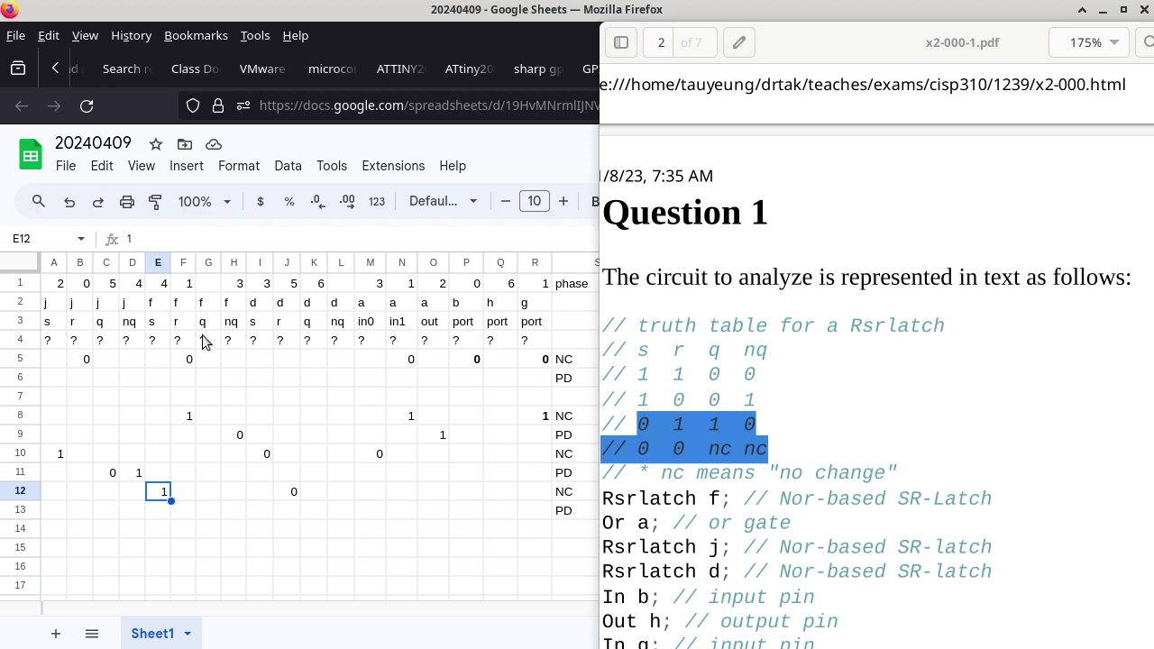
{"action": "left_click", "coordinate": [214, 510]}
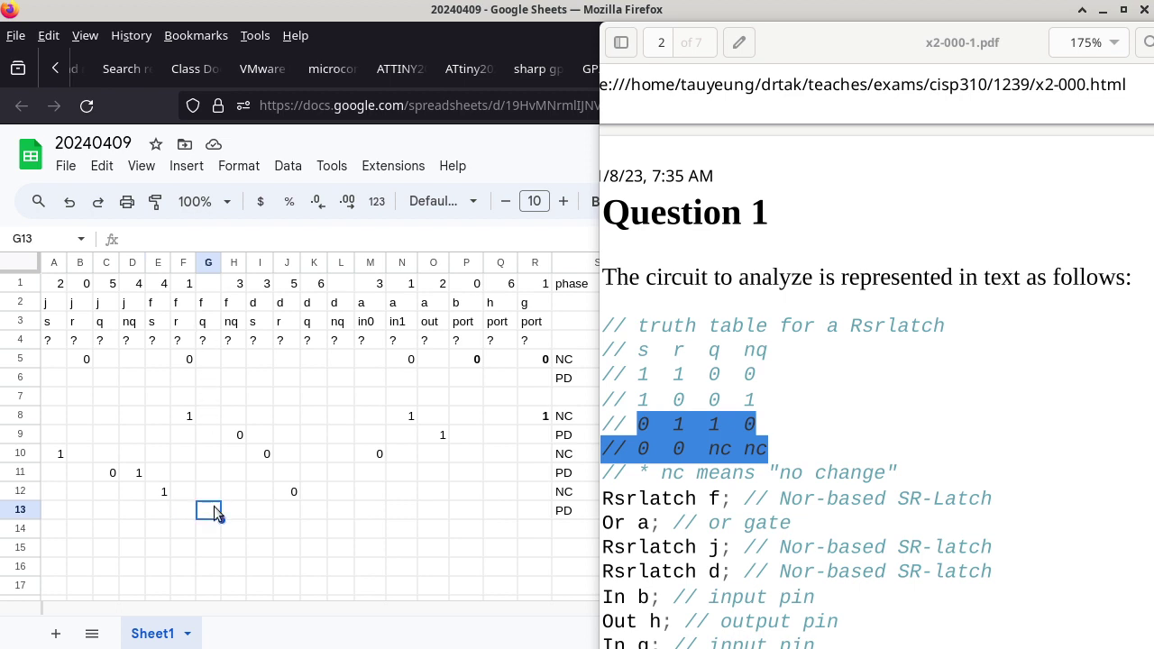
{"action": "type", "text": "0"}
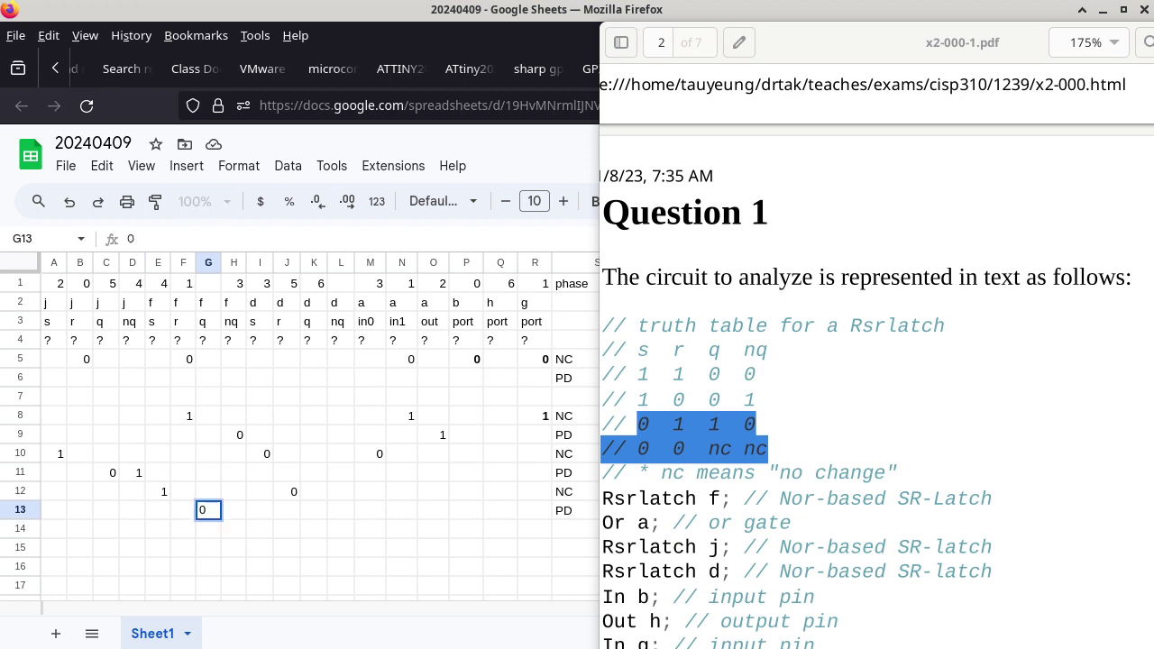
{"action": "left_click", "coordinate": [229, 511]}
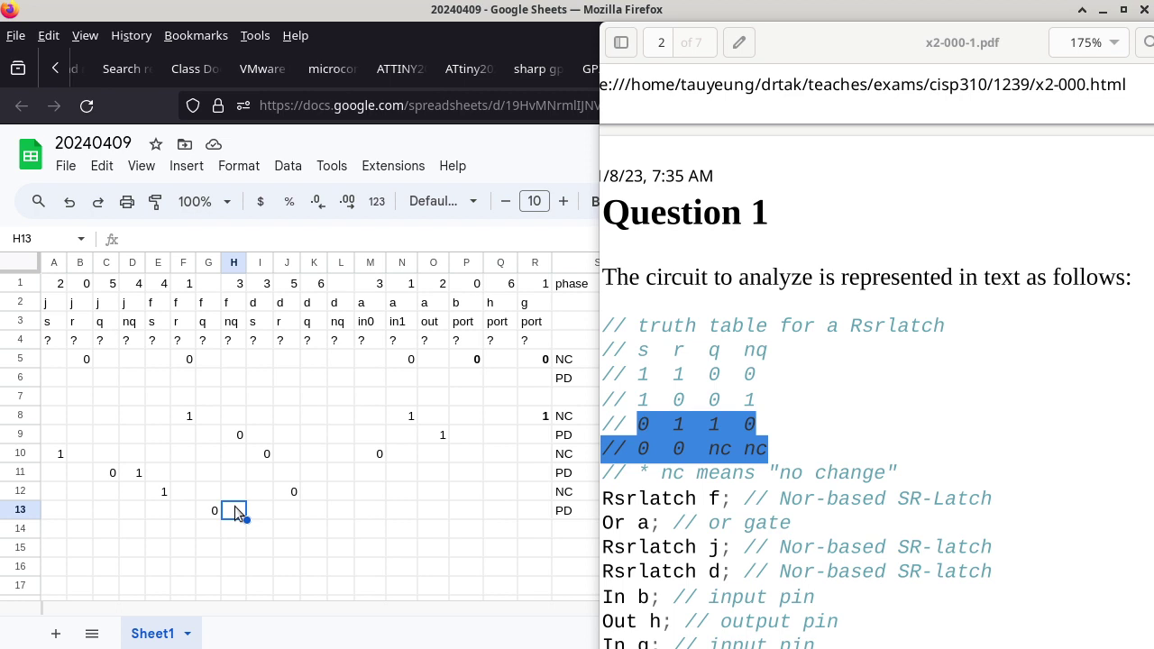
Compare d's r value in J12 with the Rsrlatch truth table rows and check d's q and nq cells K13:L13.
{"action": "left_click", "coordinate": [295, 489]}
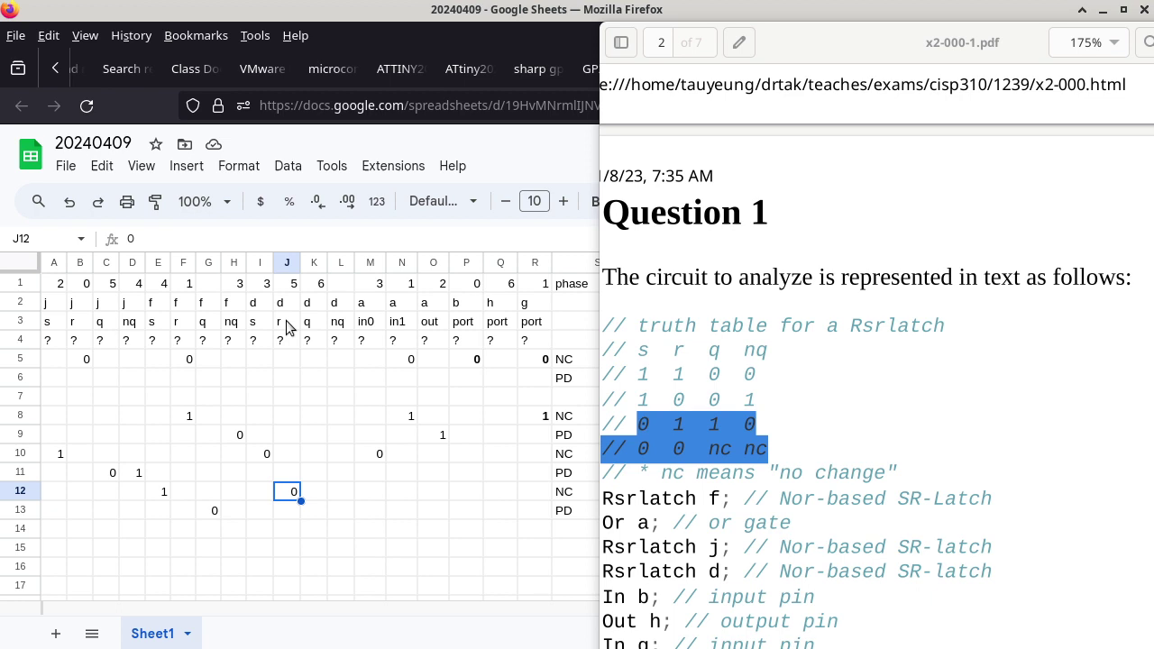
{"action": "left_click", "coordinate": [645, 451]}
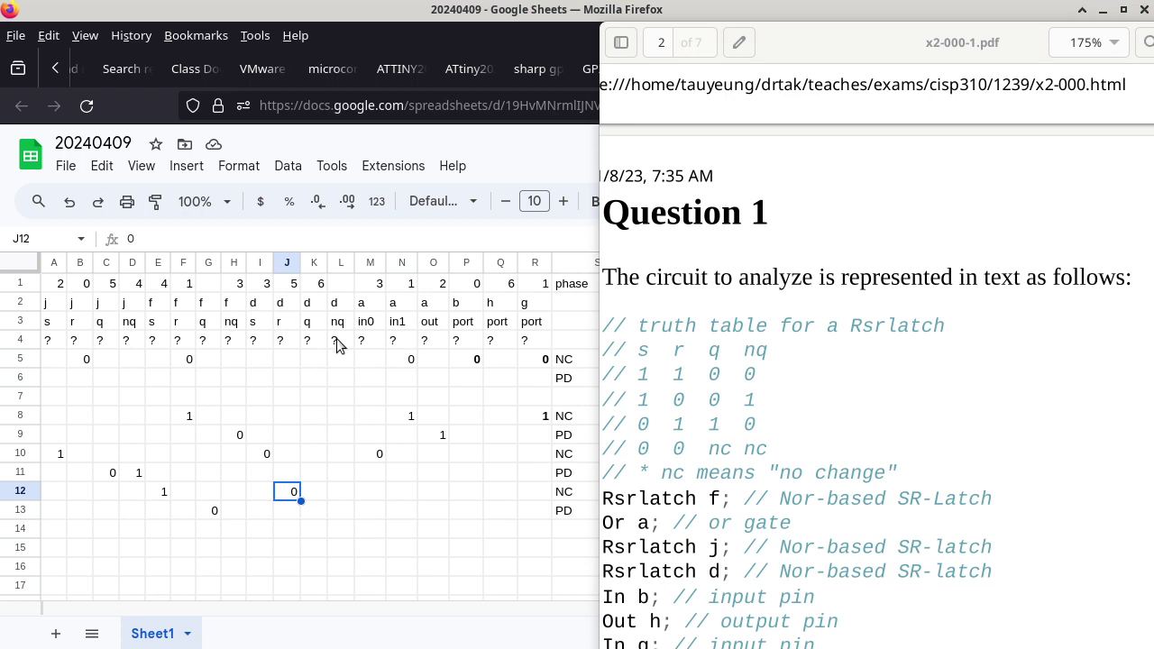
{"action": "left_click", "coordinate": [315, 514]}
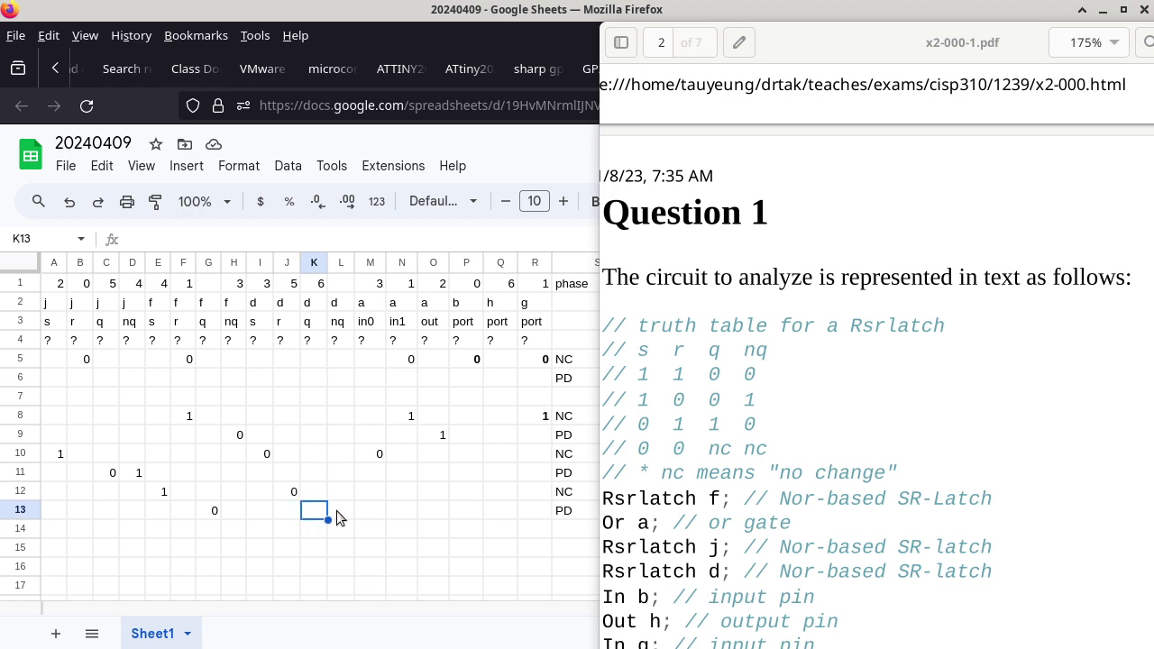
{"action": "left_click_drag", "start_coordinate": [336, 510], "coordinate": [342, 512]}
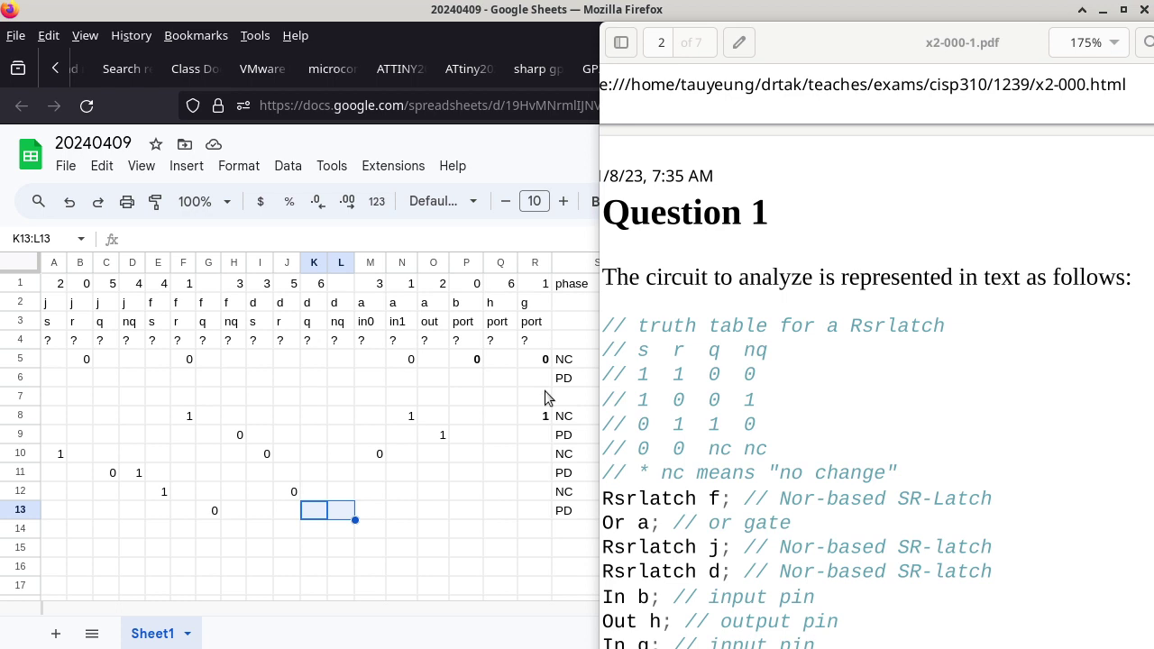
{"action": "left_click", "coordinate": [657, 413]}
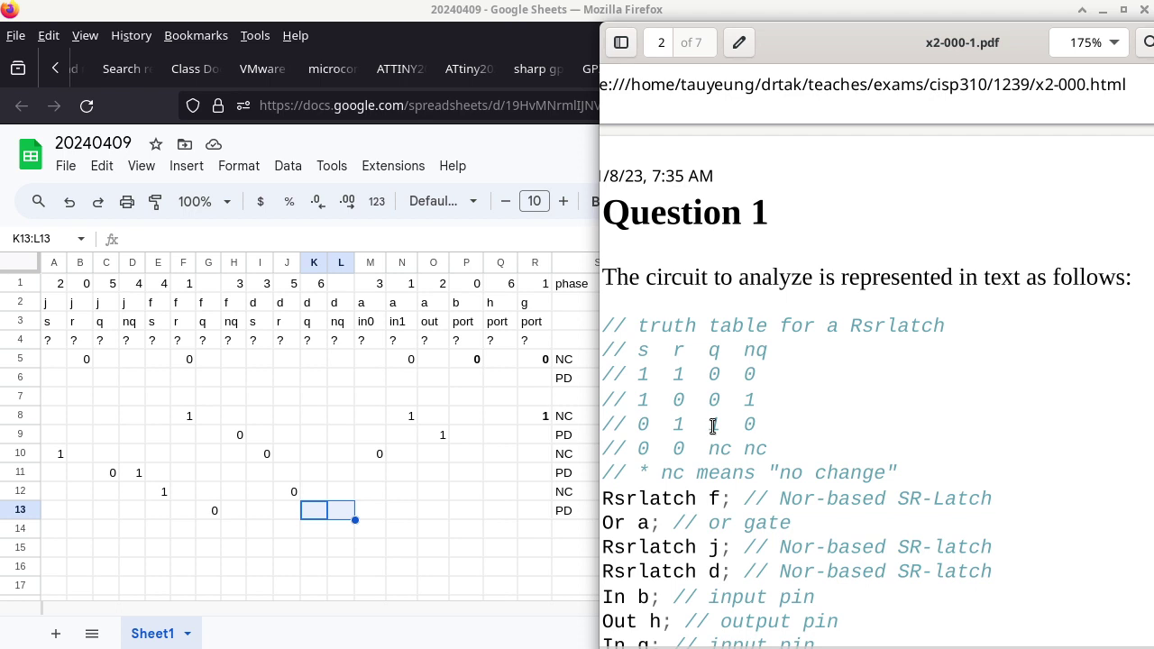
Enter the phase NC in S14 and check f's q value in G13 against its node cell G1.
{"action": "left_click", "coordinate": [569, 529]}
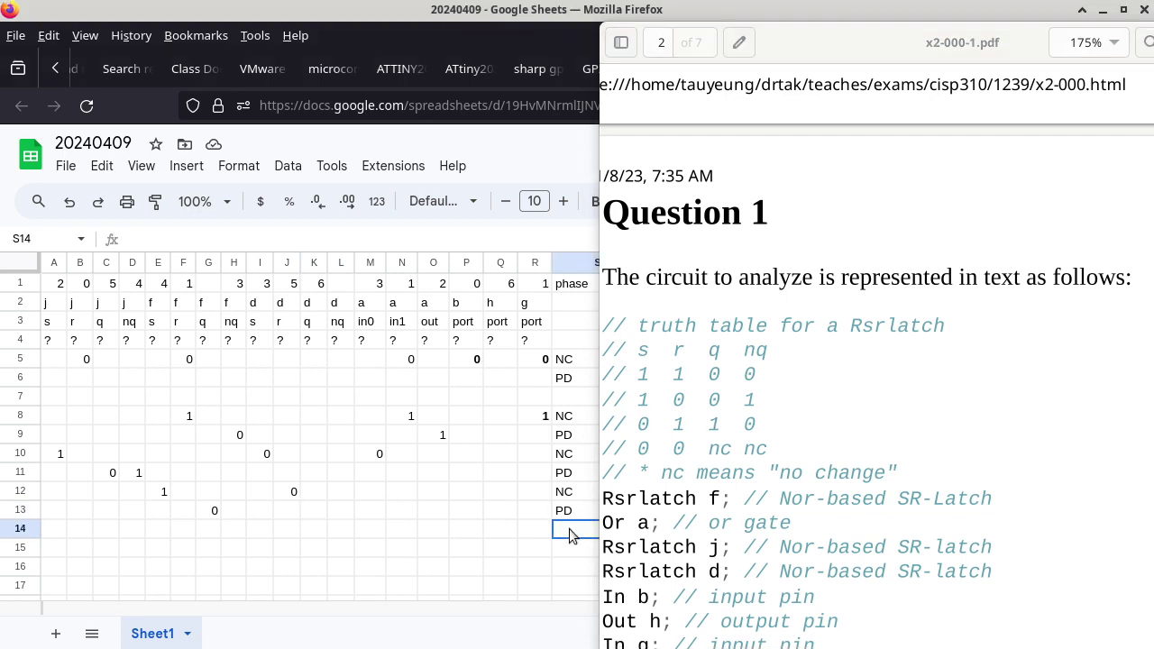
{"action": "type", "text": "NC"}
{"action": "key", "text": "Return"}
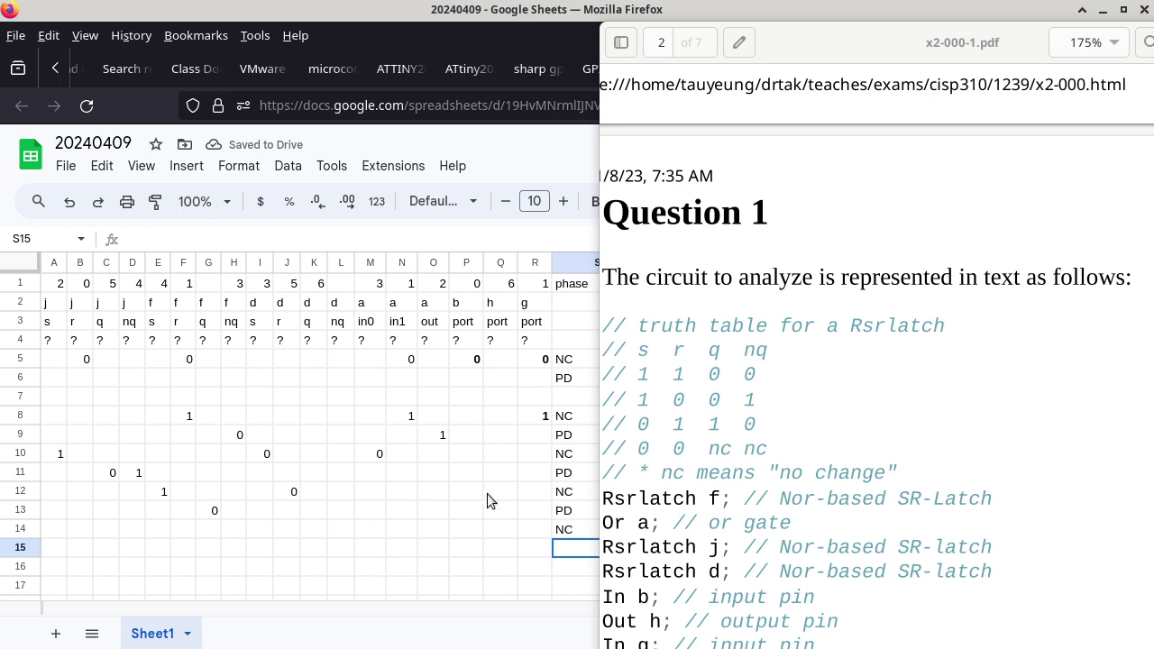
{"action": "left_click", "coordinate": [209, 511]}
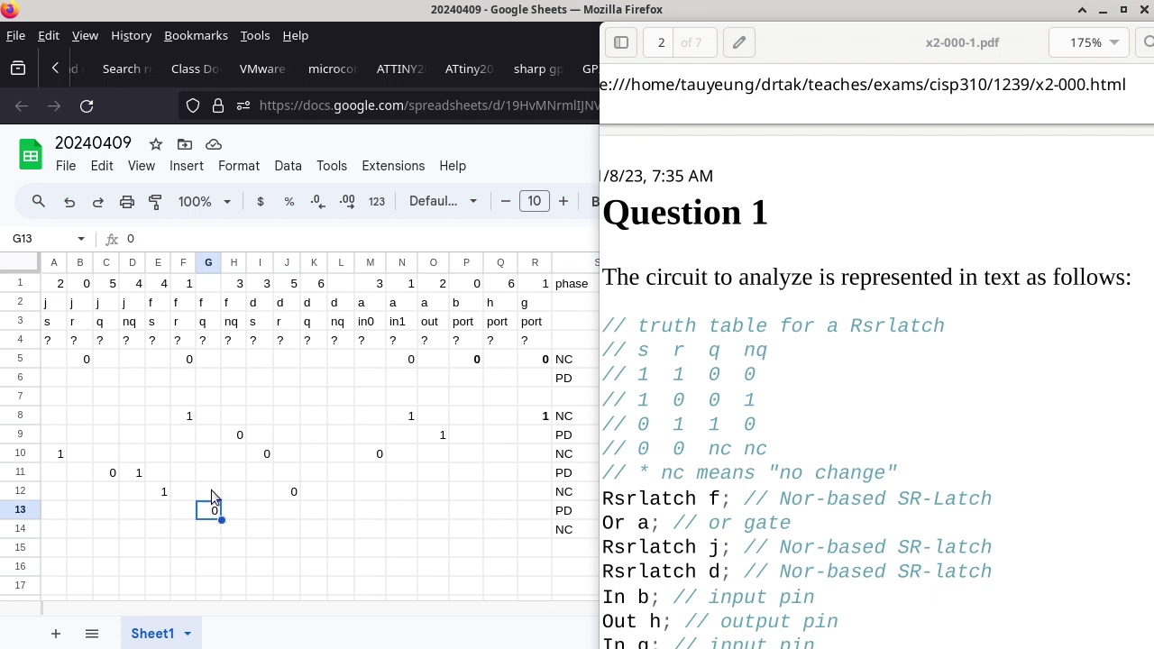
{"action": "left_click", "coordinate": [213, 283]}
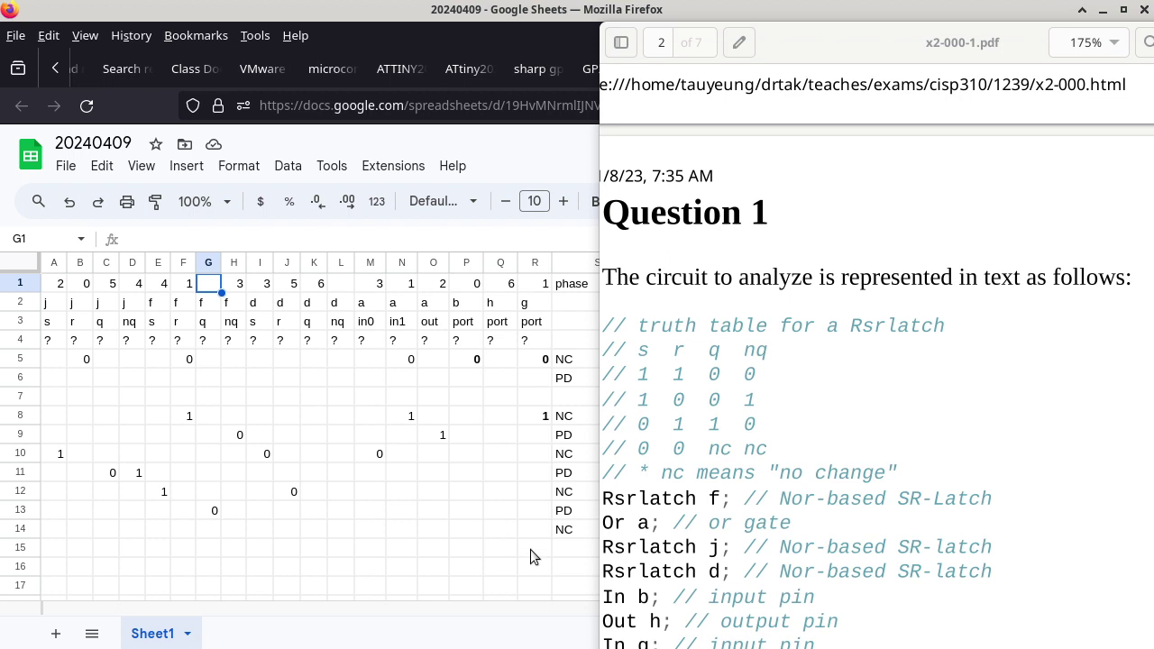
Consult the exam's input changes and start step 2 with the phase NC in S16 and a bold 1 for b's port in P16.
{"action": "left_click", "coordinate": [563, 564]}
{"action": "left_click", "coordinate": [799, 454]}
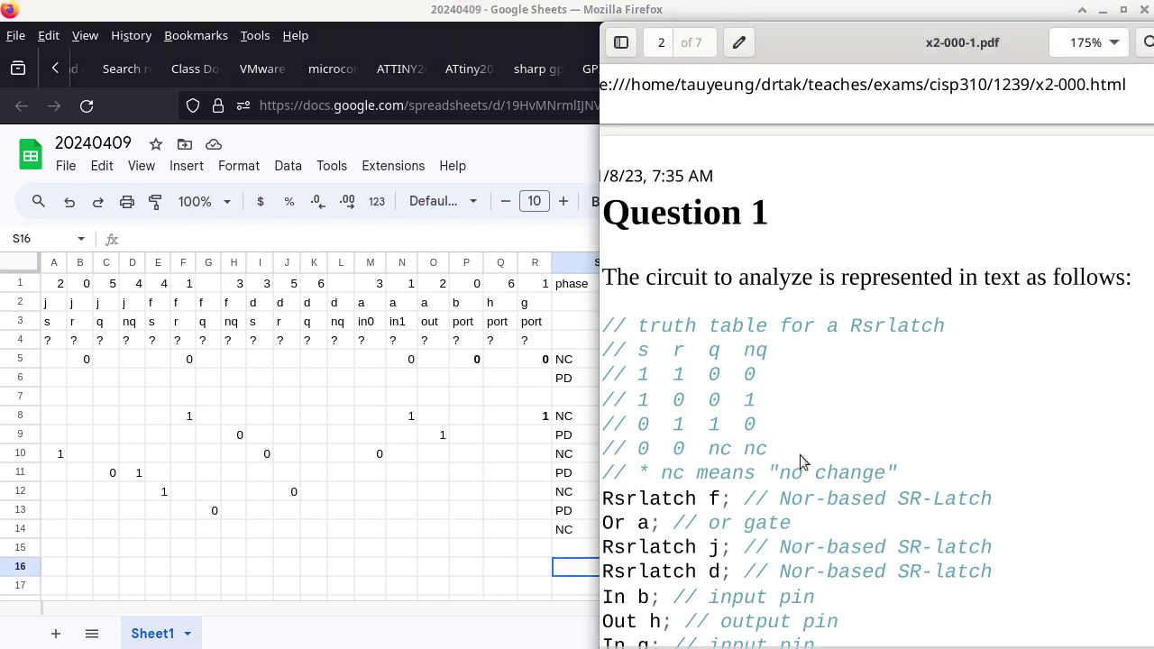
{"action": "scroll", "coordinate": [799, 454], "scroll_direction": "down", "scroll_amount": 5}
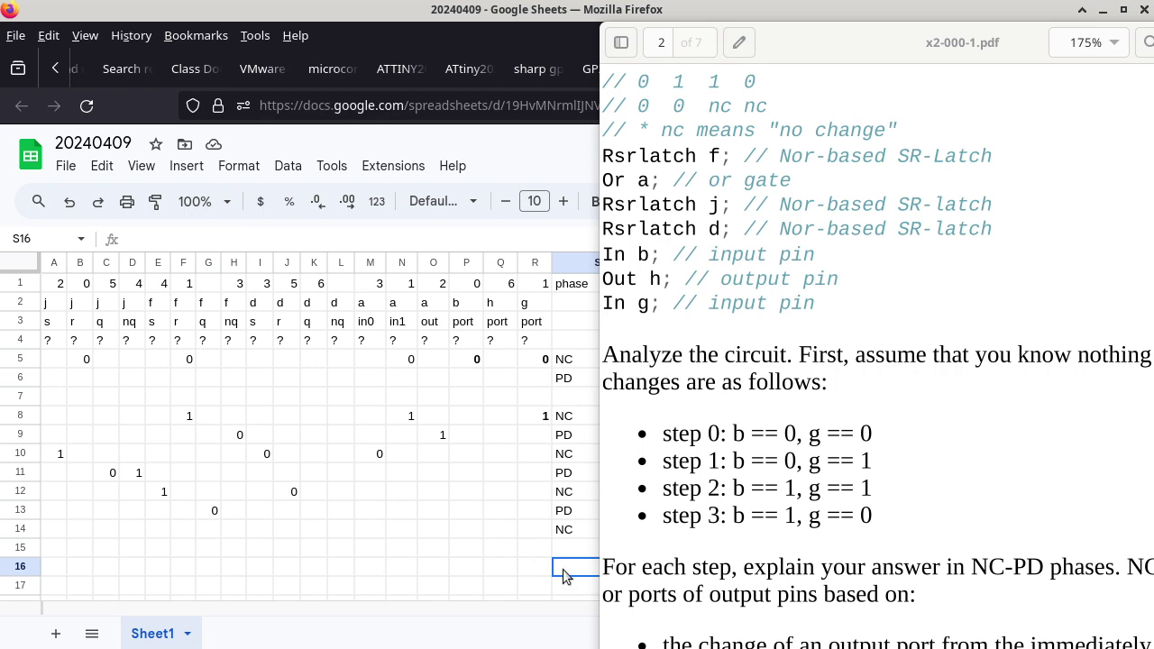
{"action": "type", "text": "NC"}
{"action": "key", "text": "Left"}
{"action": "key", "text": "Left"}
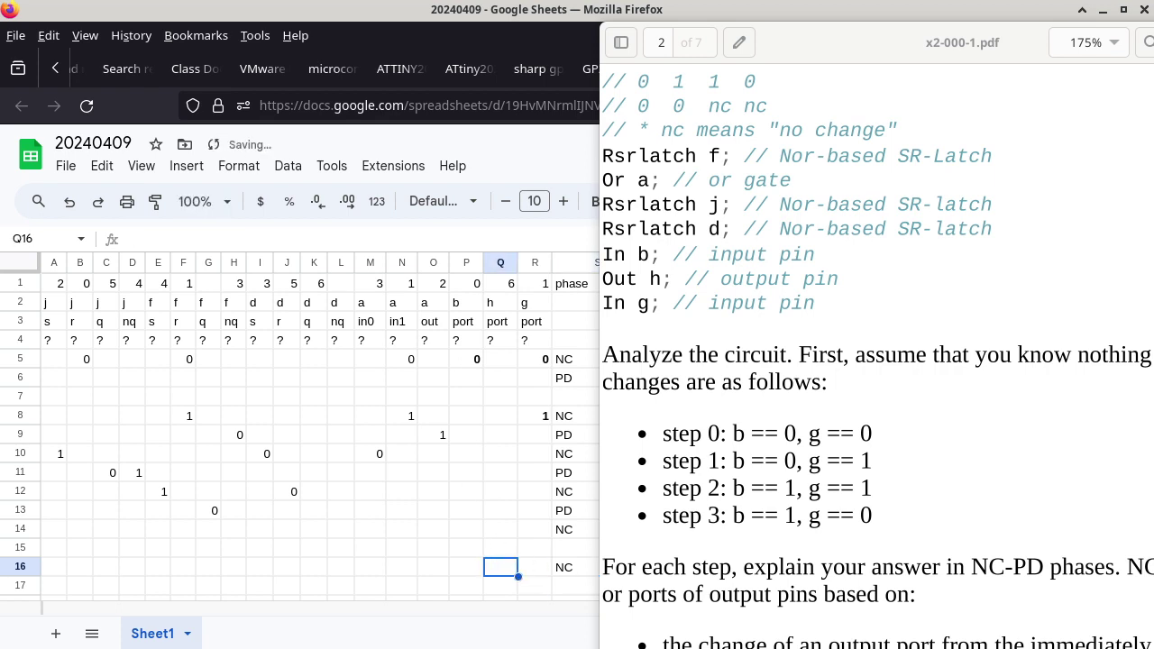
{"action": "left_click", "coordinate": [466, 566]}
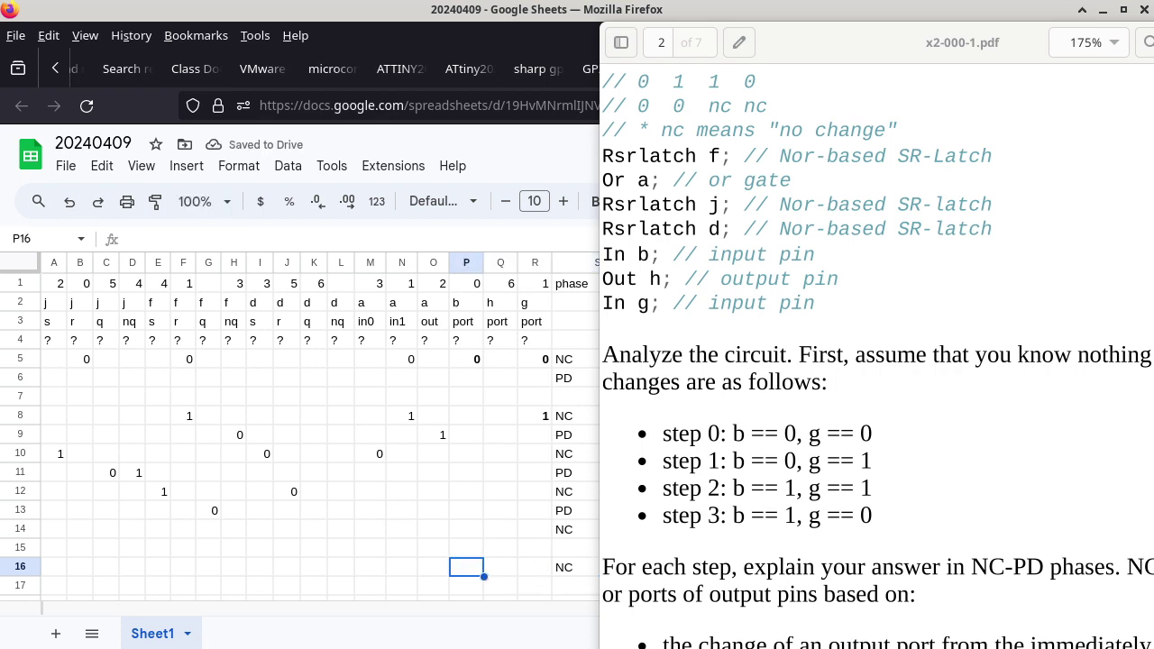
{"action": "type", "text": "1"}
{"action": "left_click", "coordinate": [432, 566]}
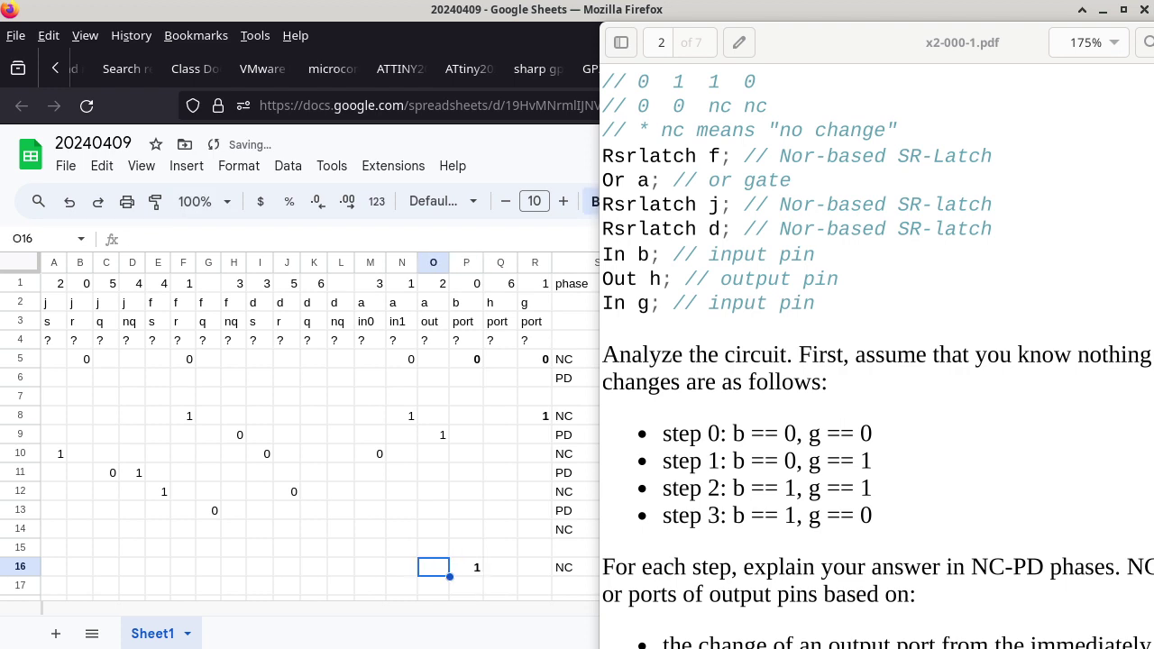
Carry b's change to j's r by entering 1 in B16, and enter the phase PD in S17.
{"action": "left_click", "coordinate": [727, 501]}
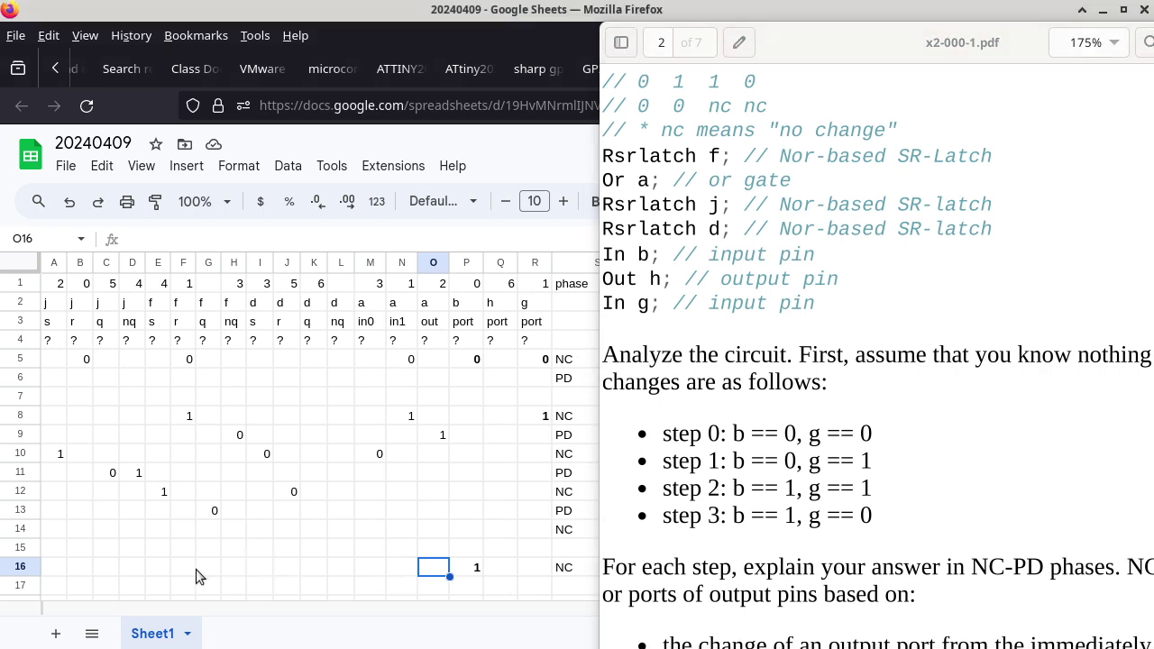
{"action": "left_click", "coordinate": [75, 568]}
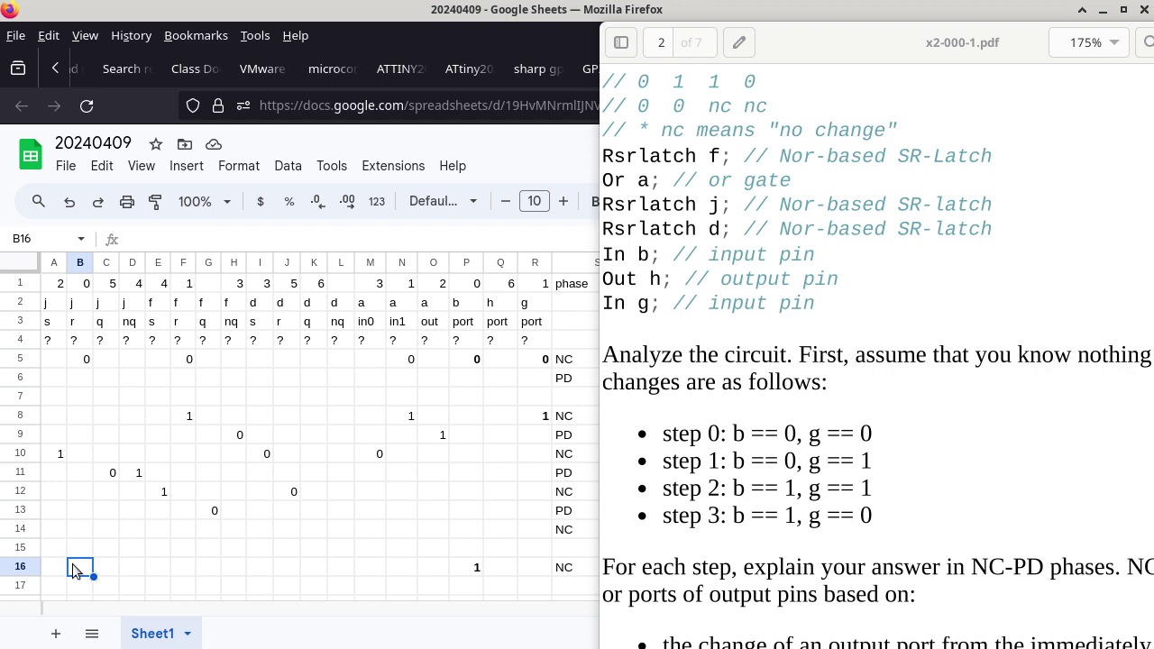
{"action": "type", "text": "1"}
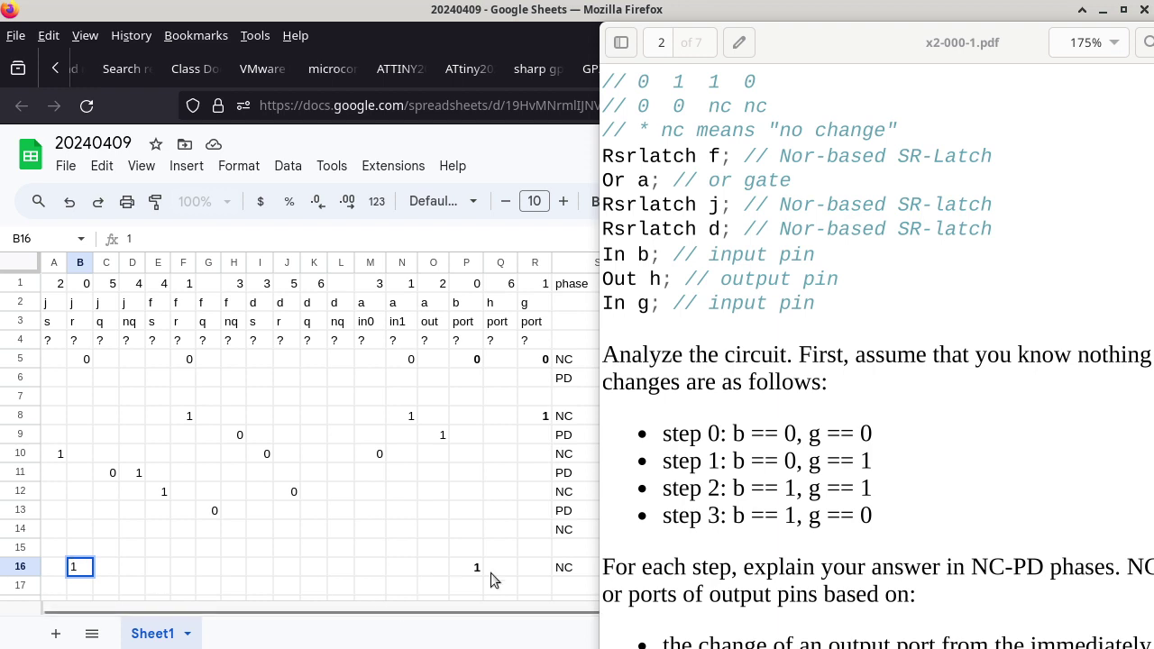
{"action": "left_click", "coordinate": [554, 584]}
{"action": "type", "text": "PD"}
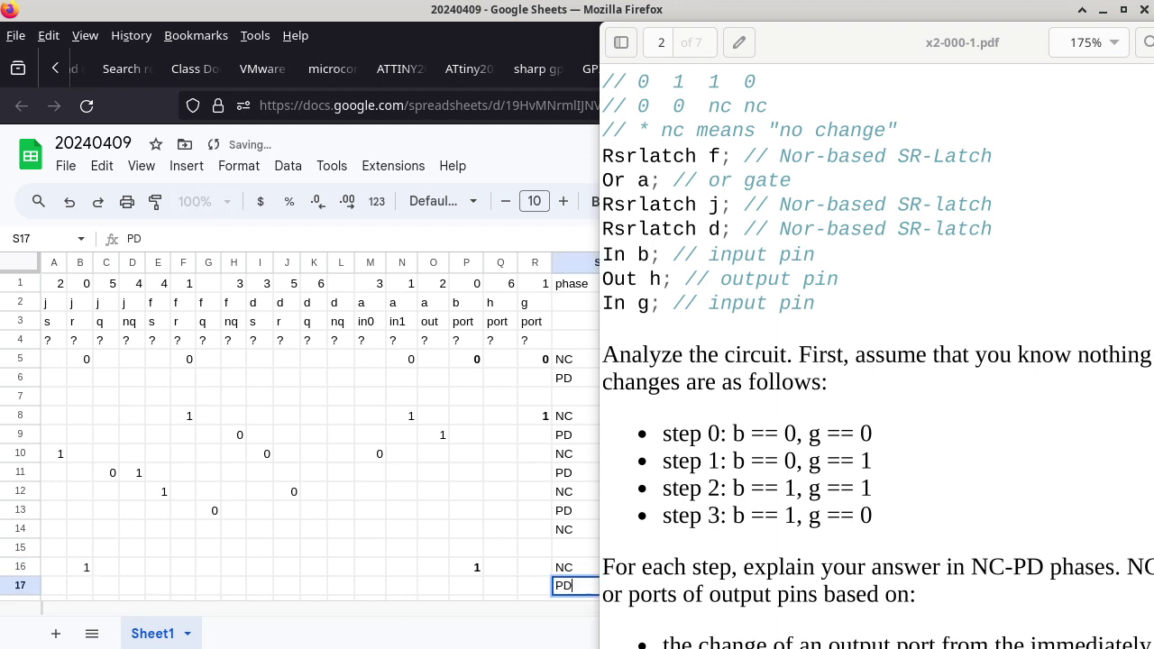
{"action": "key", "text": "Return"}
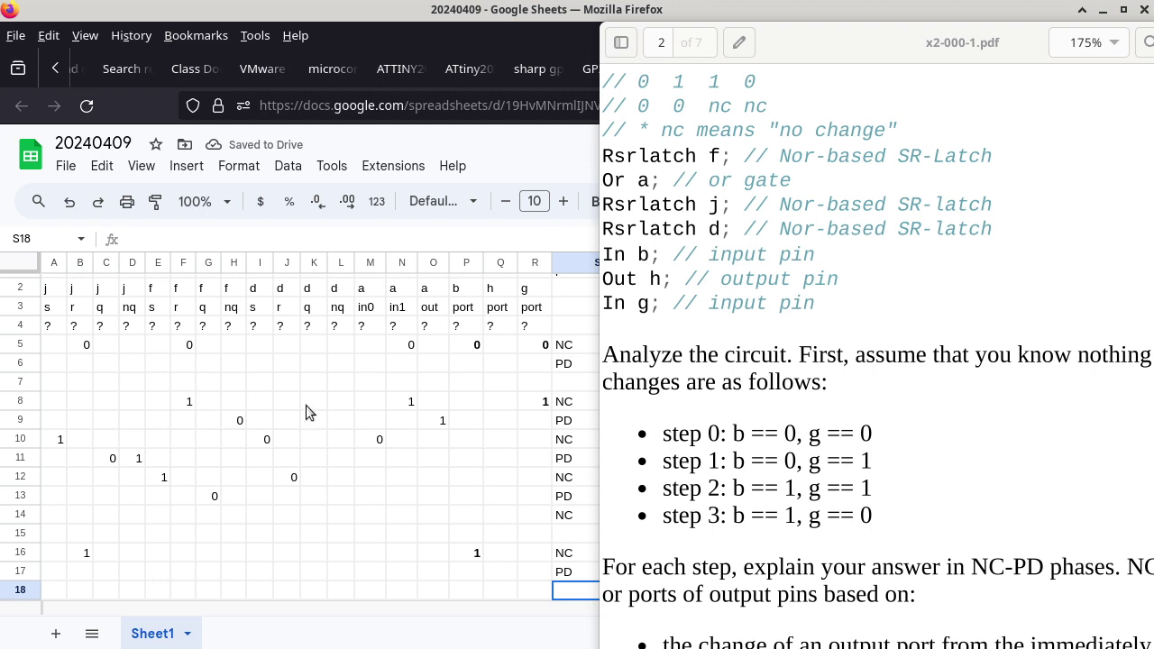
Freeze the top four rows of the sheet and test that the headers stay above the phase rows.
{"action": "scroll", "coordinate": [306, 405], "scroll_direction": "up", "scroll_amount": 1}
{"action": "left_click", "coordinate": [490, 34]}
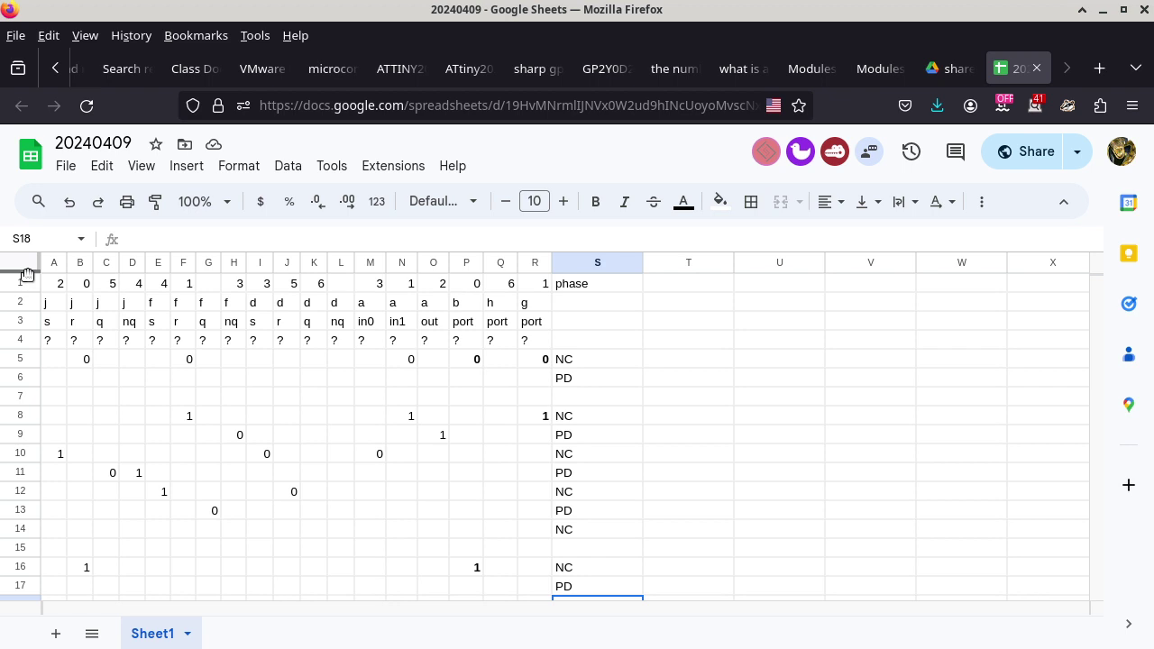
{"action": "left_click_drag", "start_coordinate": [27, 274], "coordinate": [28, 350]}
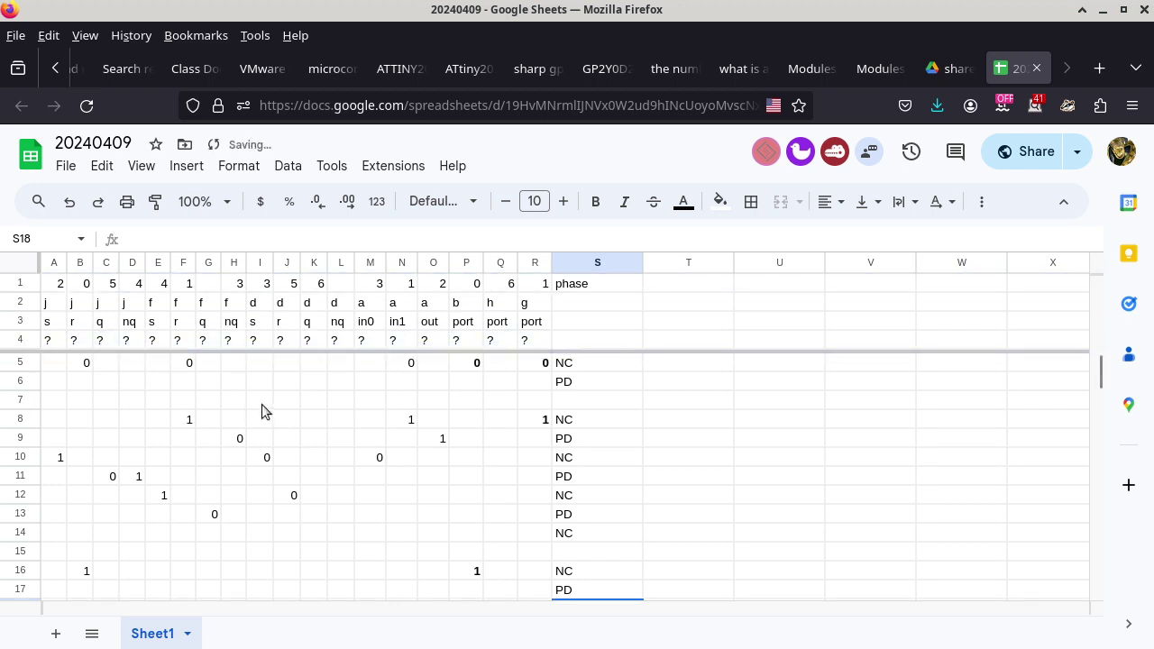
{"action": "scroll", "coordinate": [262, 405], "scroll_direction": "down", "scroll_amount": 2}
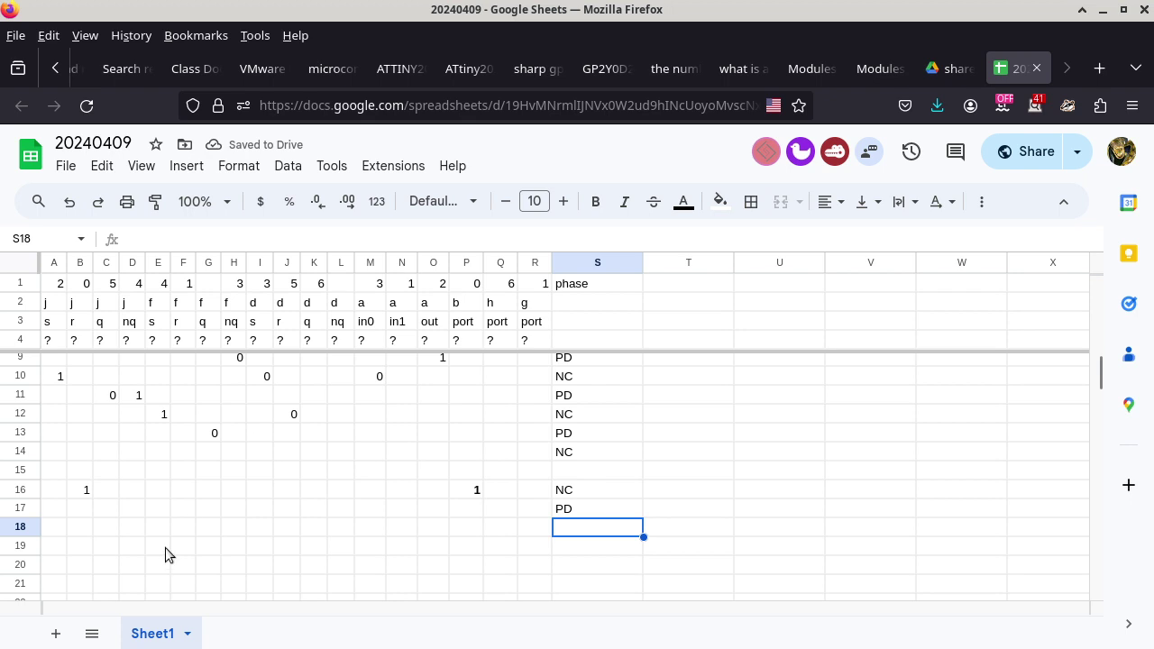
{"action": "scroll", "coordinate": [160, 552], "scroll_direction": "up", "scroll_amount": 2}
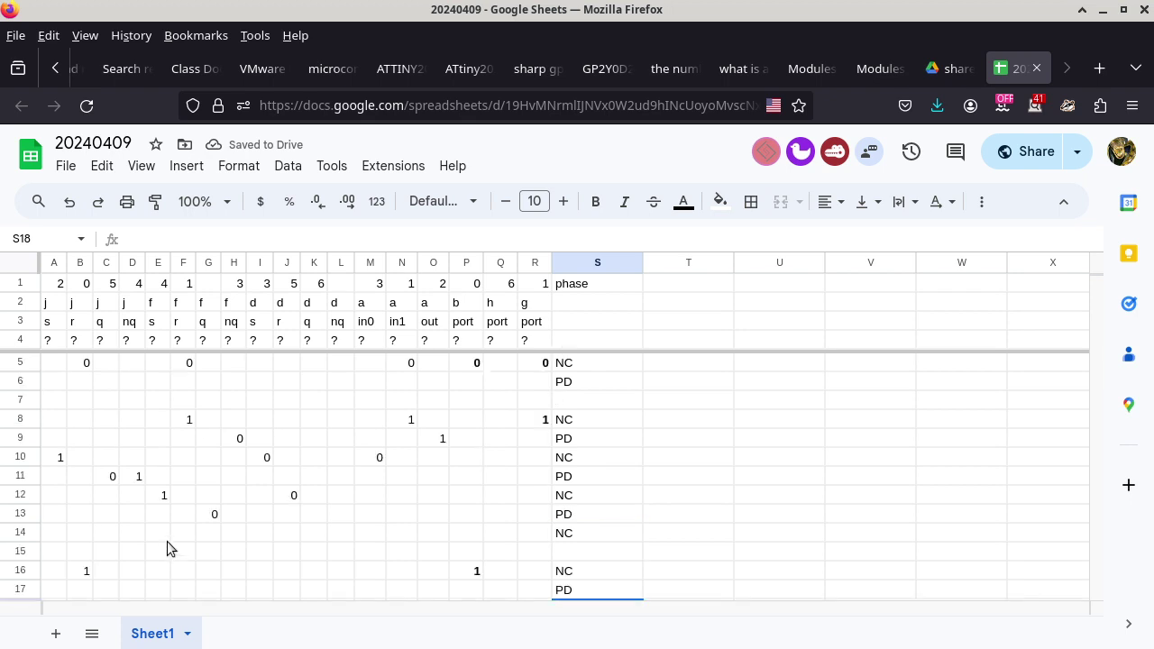
{"action": "scroll", "coordinate": [167, 541], "scroll_direction": "down", "scroll_amount": 3}
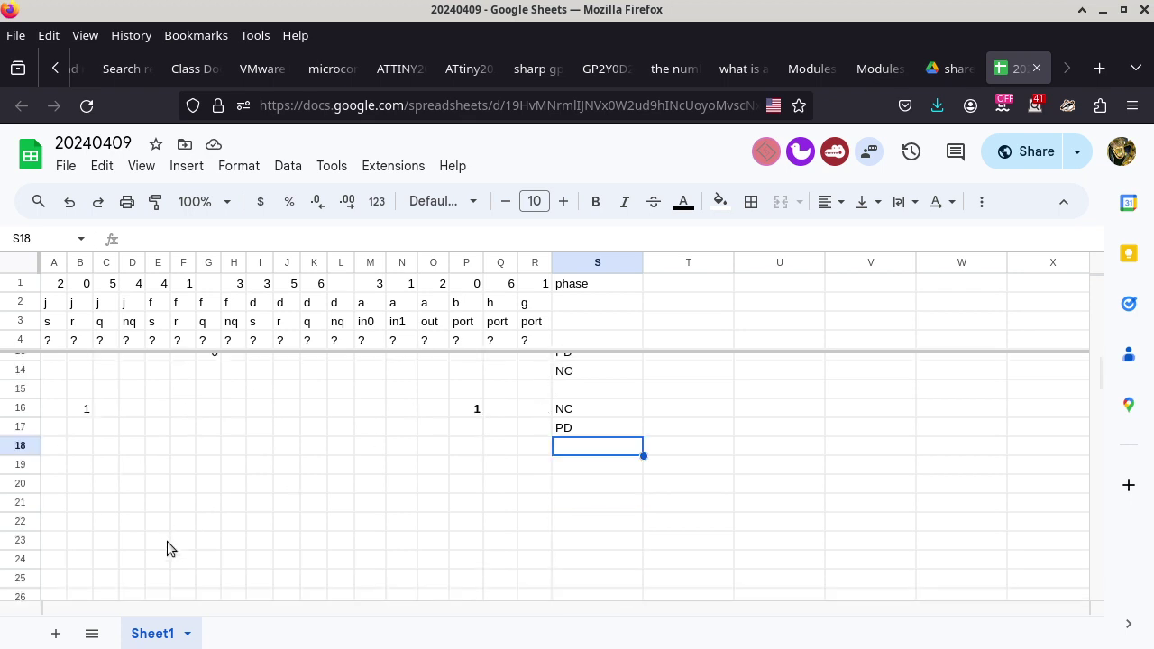
{"action": "scroll", "coordinate": [167, 541], "scroll_direction": "up", "scroll_amount": 3}
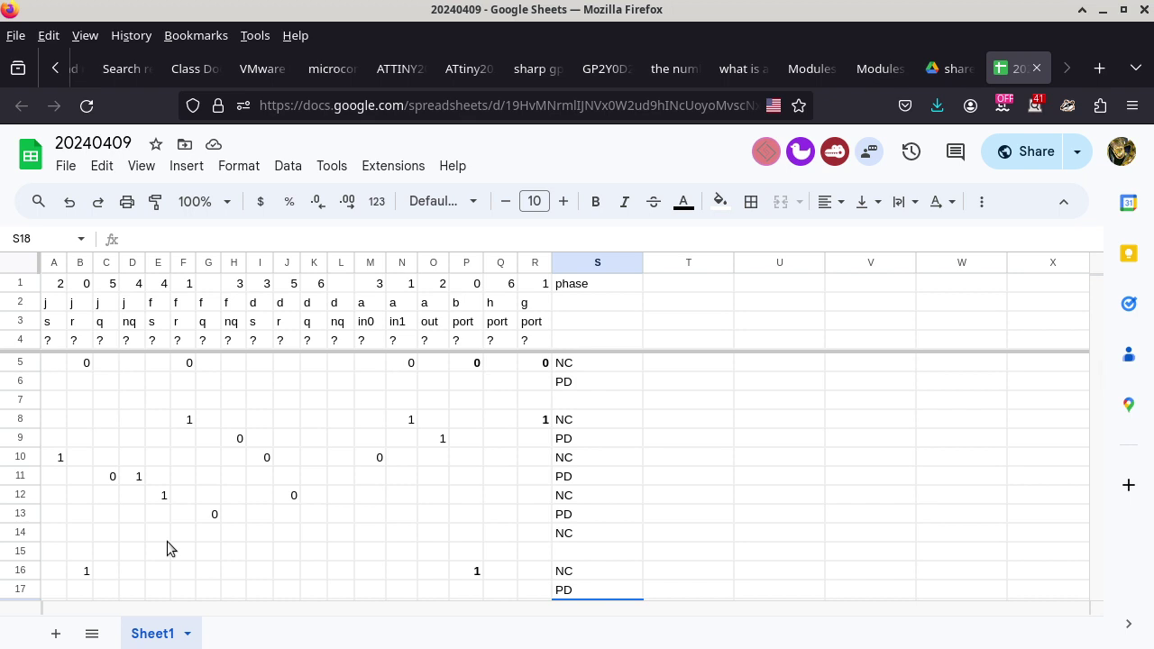
{"action": "scroll", "coordinate": [166, 540], "scroll_direction": "down", "scroll_amount": 2}
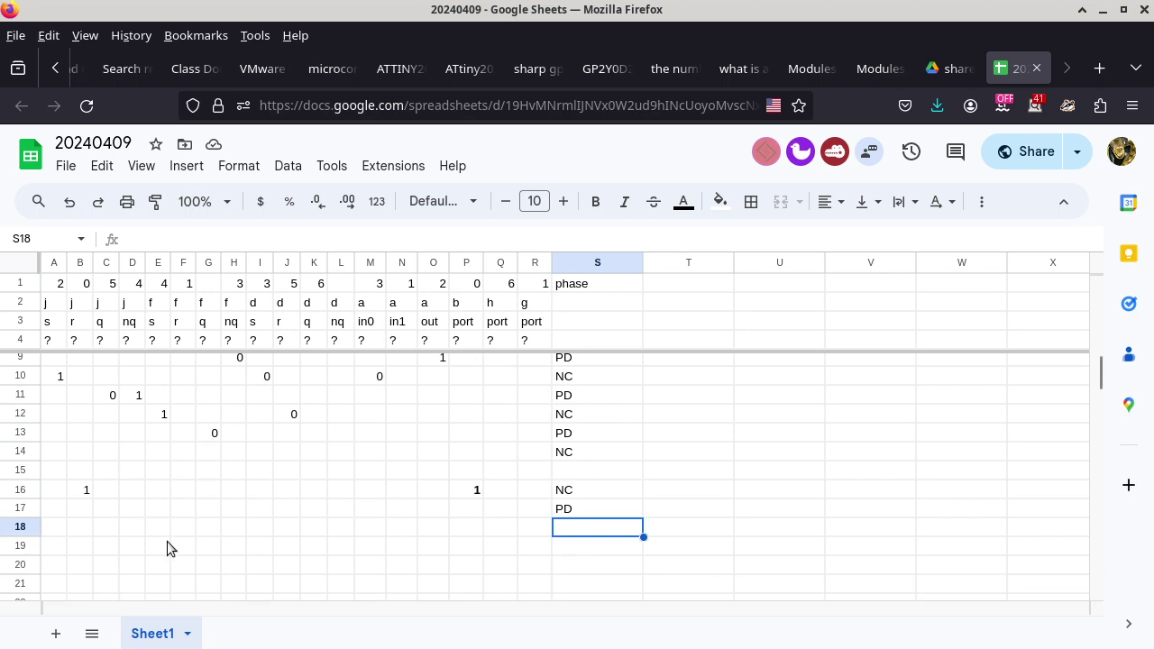
{"action": "scroll", "coordinate": [167, 540], "scroll_direction": "up", "scroll_amount": 2}
{"action": "scroll", "coordinate": [167, 540], "scroll_direction": "down", "scroll_amount": 2}
Consult the SR-latch truth table in x2-000-1.pdf beside the sheet and enter 0 for j's nq in D17.
{"action": "key", "text": "super+Right"}
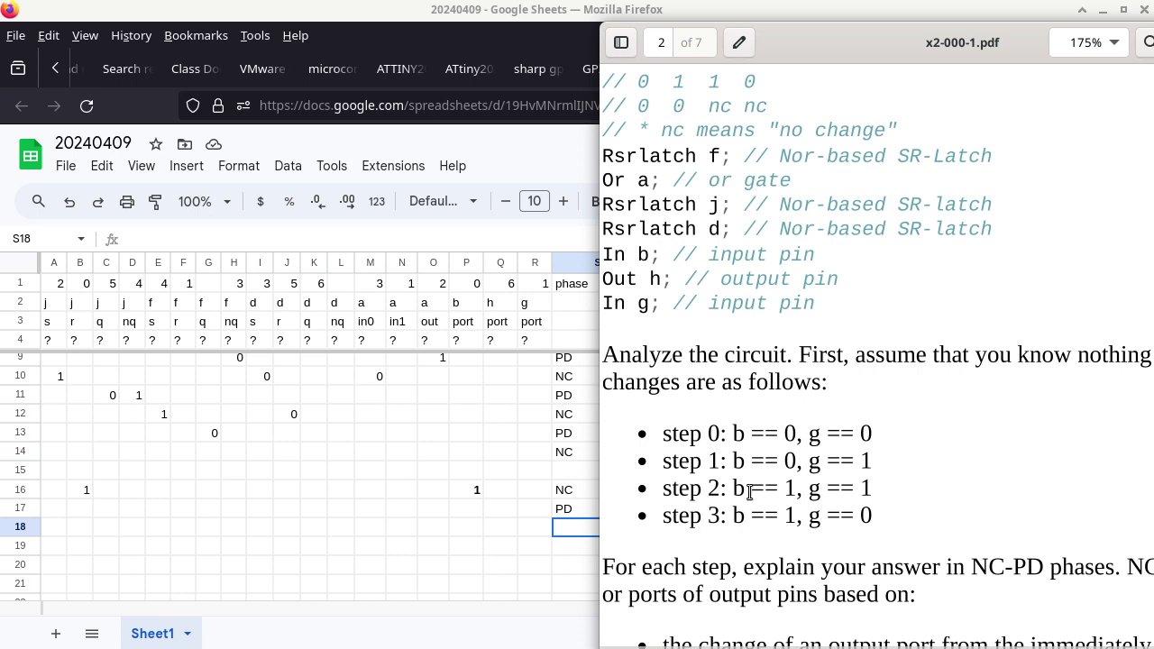
{"action": "scroll", "coordinate": [685, 169], "scroll_direction": "up", "scroll_amount": 5}
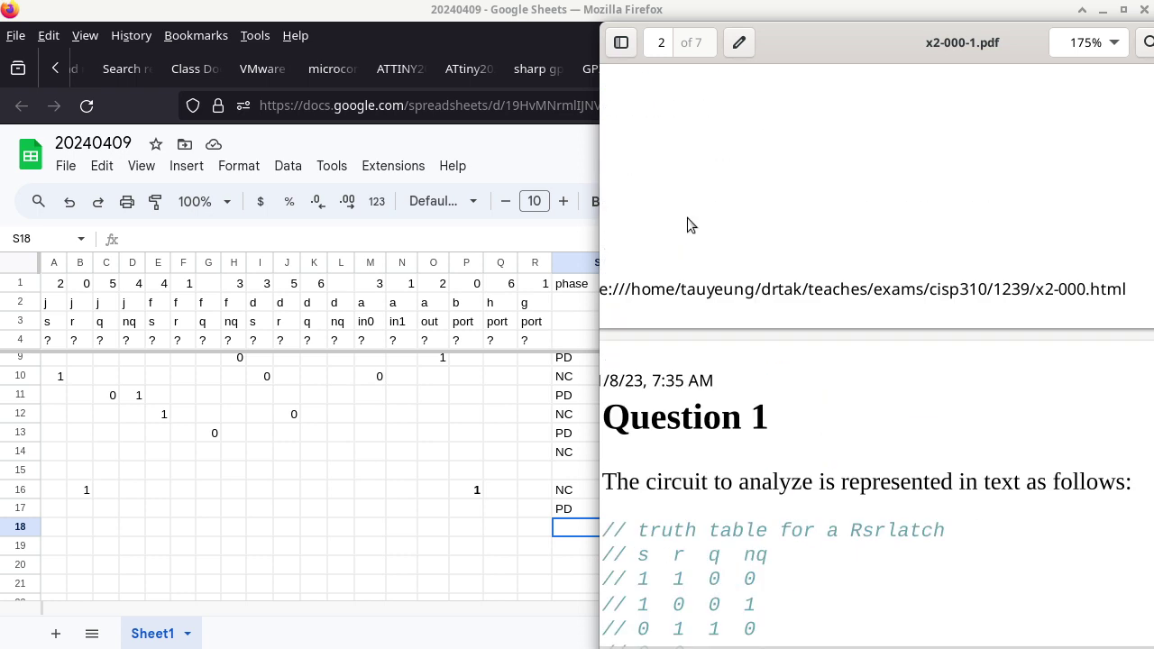
{"action": "scroll", "coordinate": [688, 224], "scroll_direction": "down", "scroll_amount": 1}
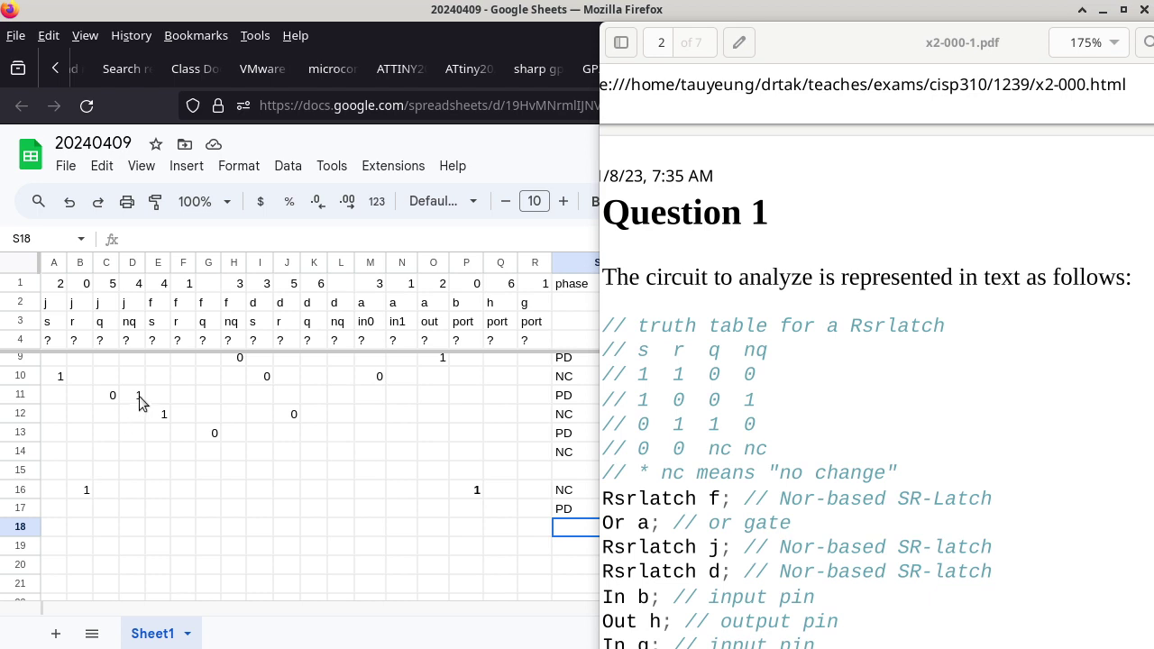
{"action": "left_click", "coordinate": [137, 532]}
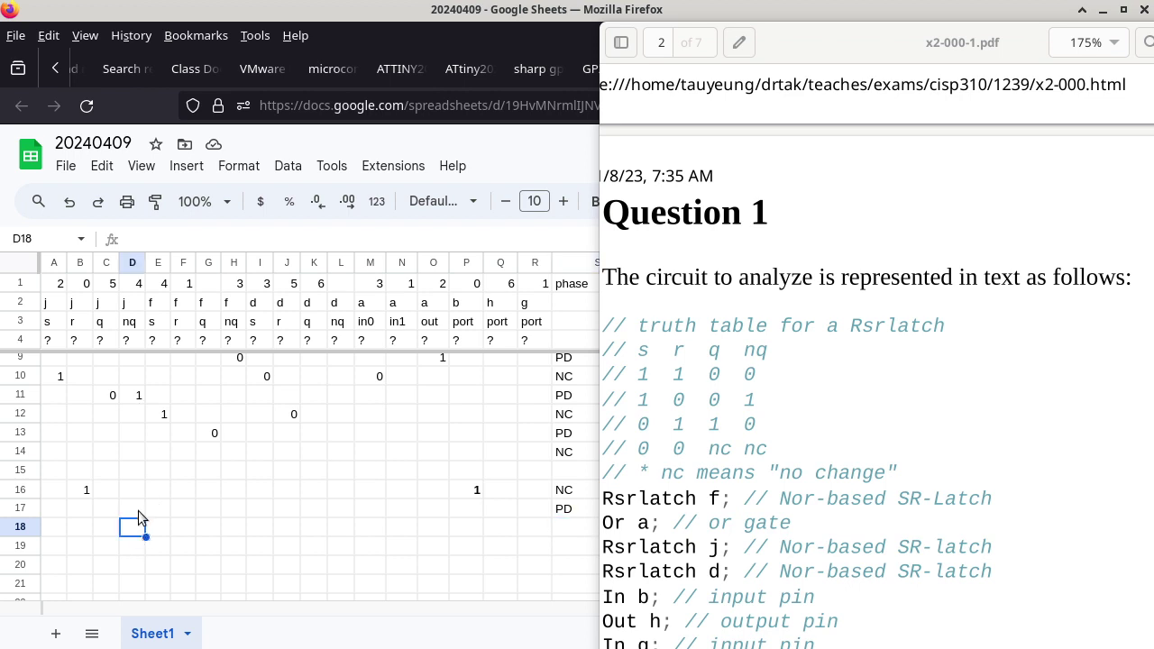
{"action": "left_click", "coordinate": [138, 510]}
{"action": "type", "text": "0"}
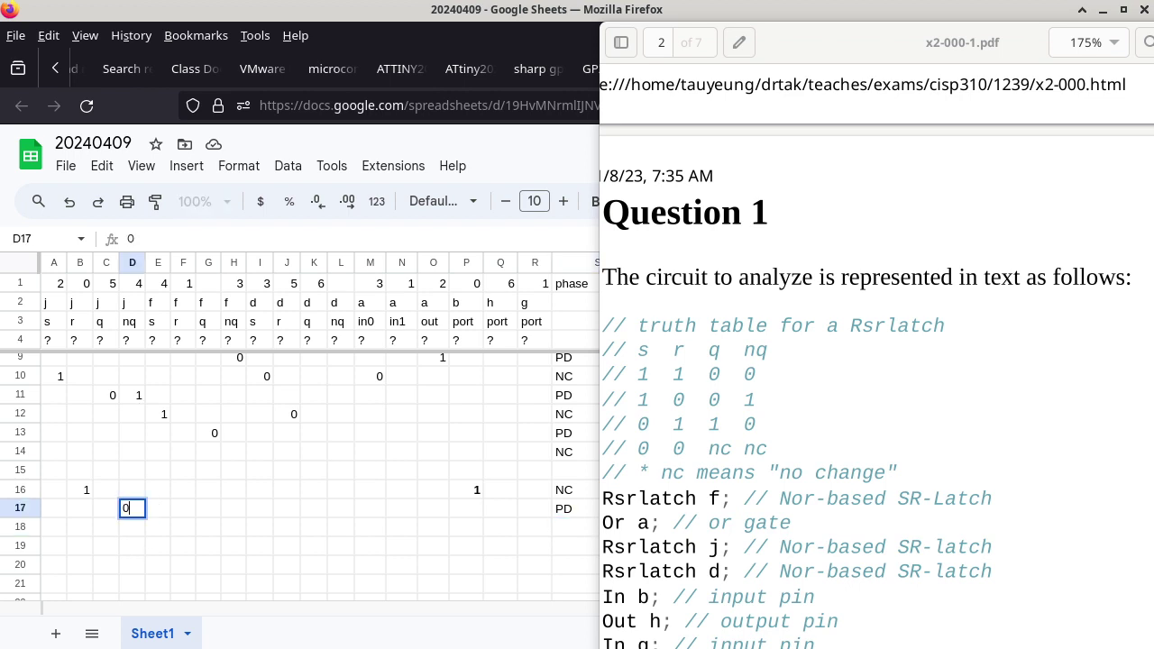
{"action": "key", "text": "Return"}
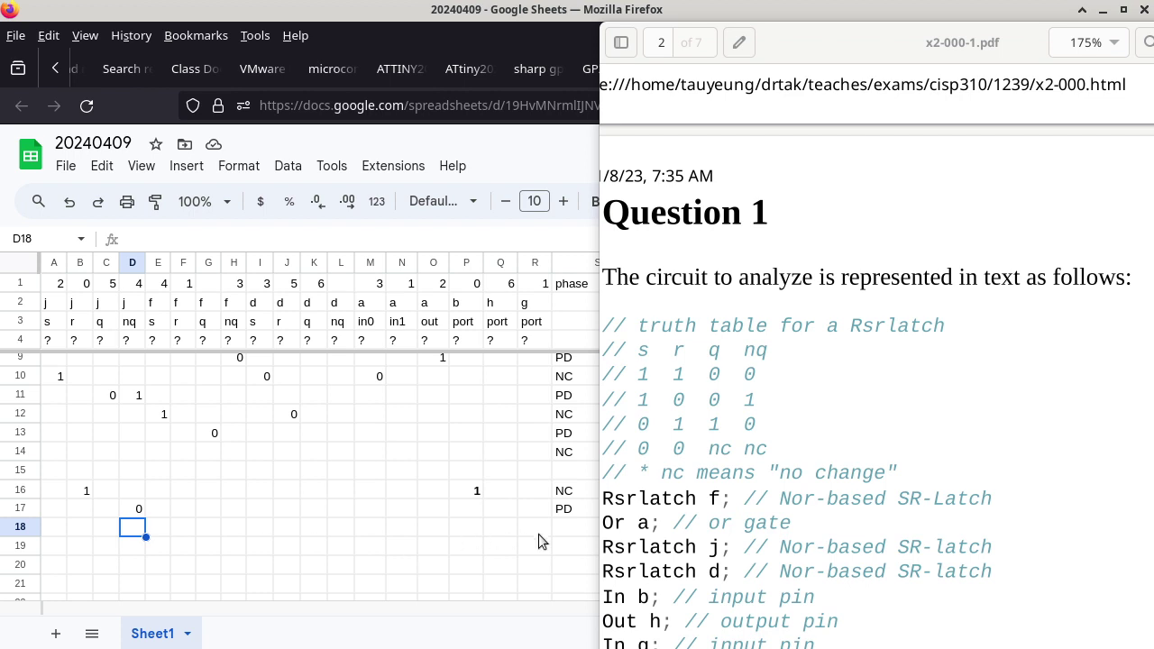
Enter the phase NC in S18 and carry j's nq change to f's s by entering 0 in E18.
{"action": "left_click", "coordinate": [569, 532]}
{"action": "type", "text": "NC"}
{"action": "key", "text": "Return"}
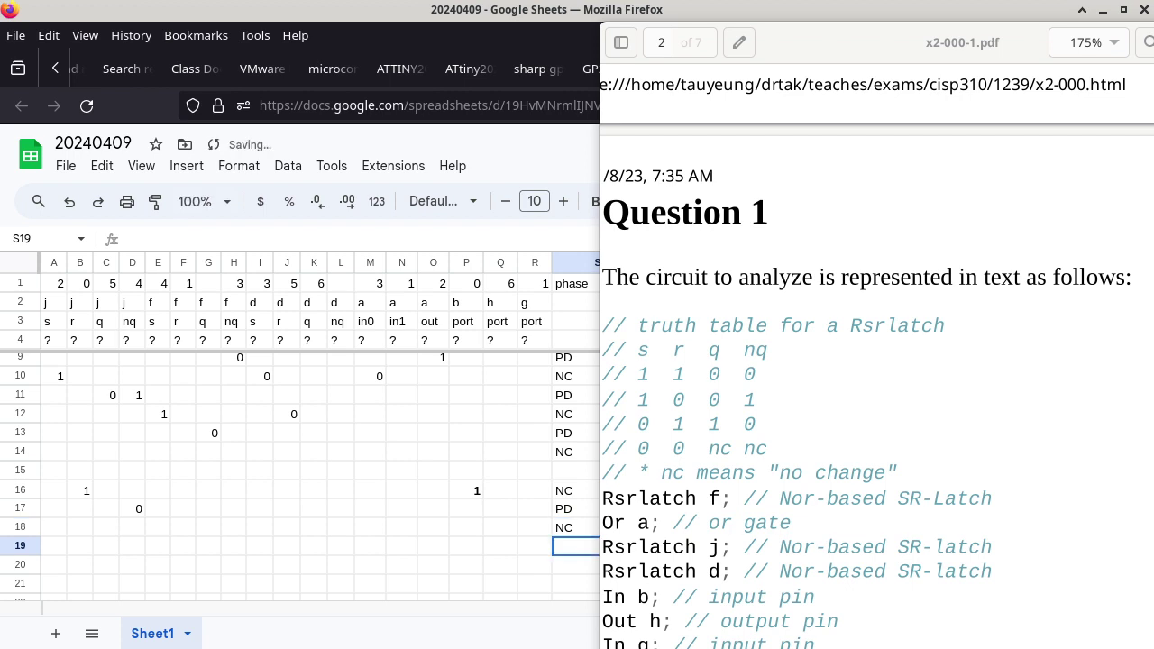
{"action": "left_click", "coordinate": [137, 510]}
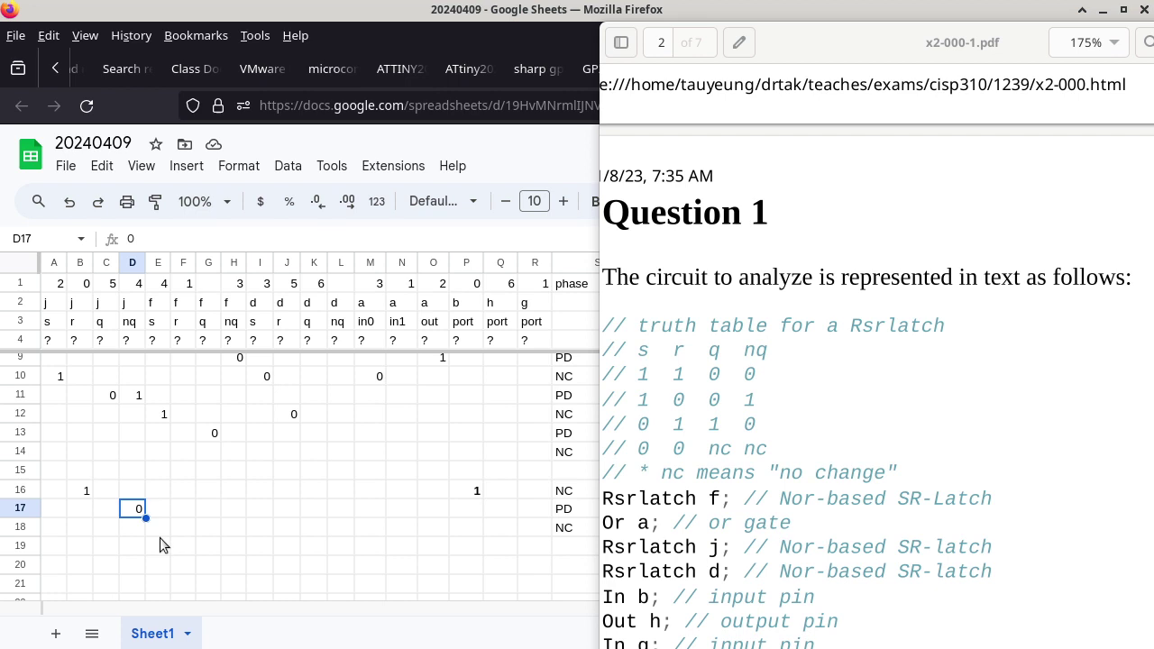
{"action": "left_click", "coordinate": [162, 532]}
{"action": "type", "text": "0"}
{"action": "key", "text": "Return"}
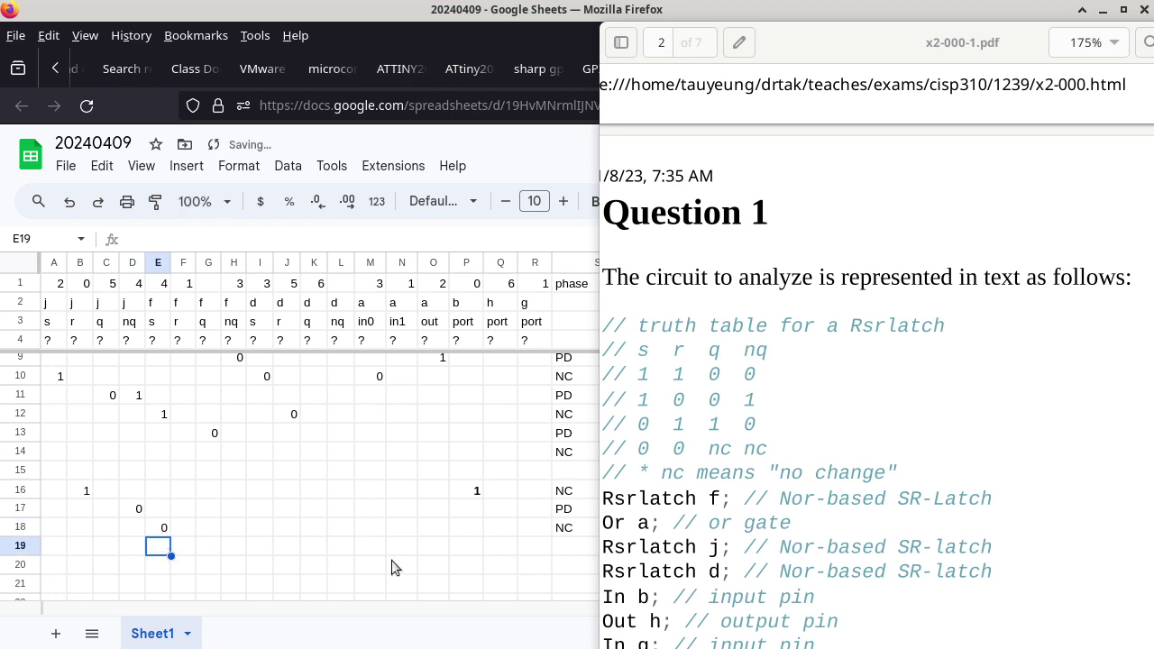
Enter the phase PD in S19 and check f's s change in E18 against f's earlier values and the truth table.
{"action": "left_click", "coordinate": [567, 544]}
{"action": "type", "text": "PD"}
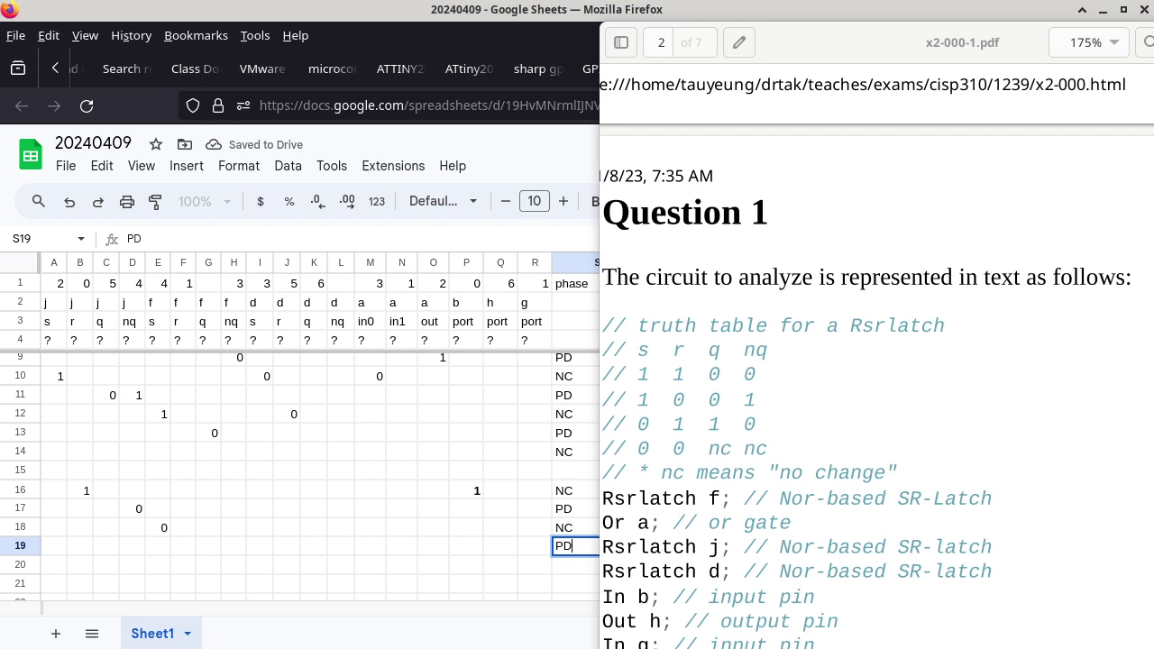
{"action": "key", "text": "Return"}
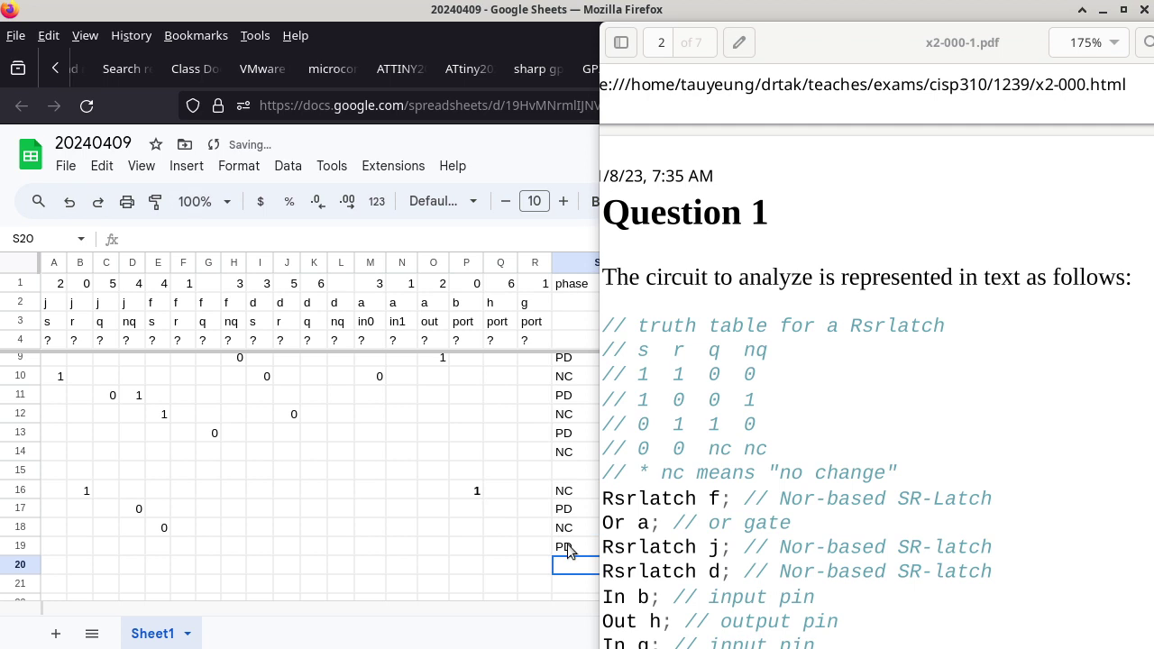
{"action": "left_click", "coordinate": [156, 525]}
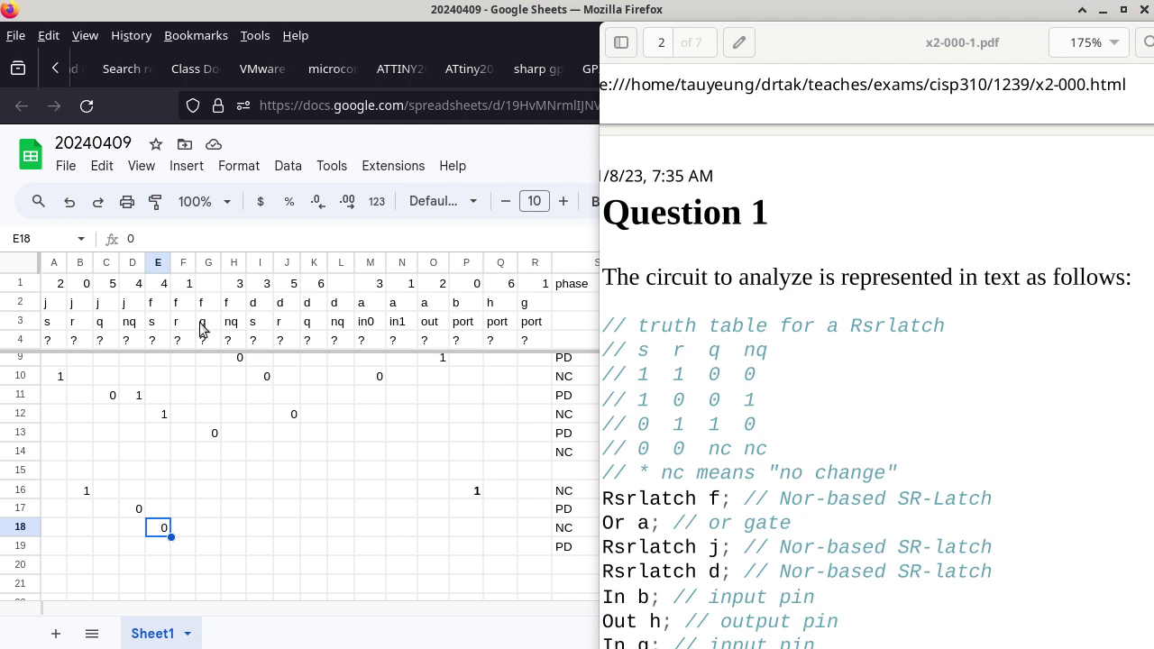
{"action": "left_click", "coordinate": [619, 425]}
{"action": "left_click_drag", "start_coordinate": [214, 453], "coordinate": [227, 418]}
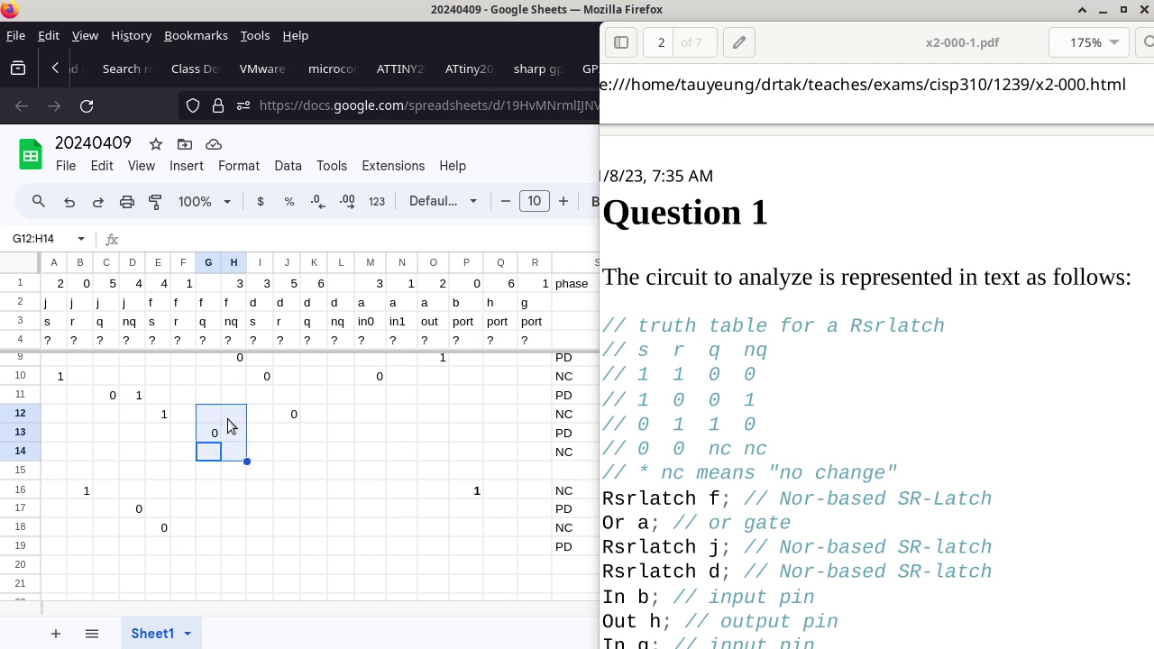
{"action": "left_click", "coordinate": [227, 418]}
{"action": "scroll", "coordinate": [227, 418], "scroll_direction": "up", "scroll_amount": 2}
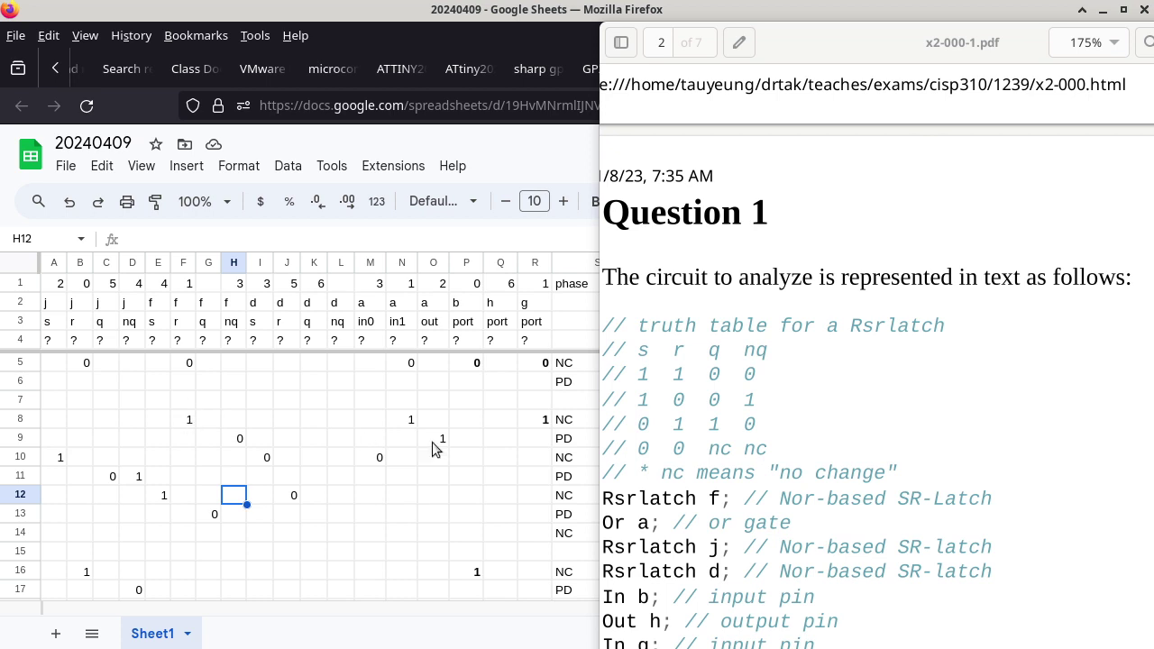
{"action": "left_click", "coordinate": [682, 450]}
{"action": "scroll", "coordinate": [345, 441], "scroll_direction": "down", "scroll_amount": 2}
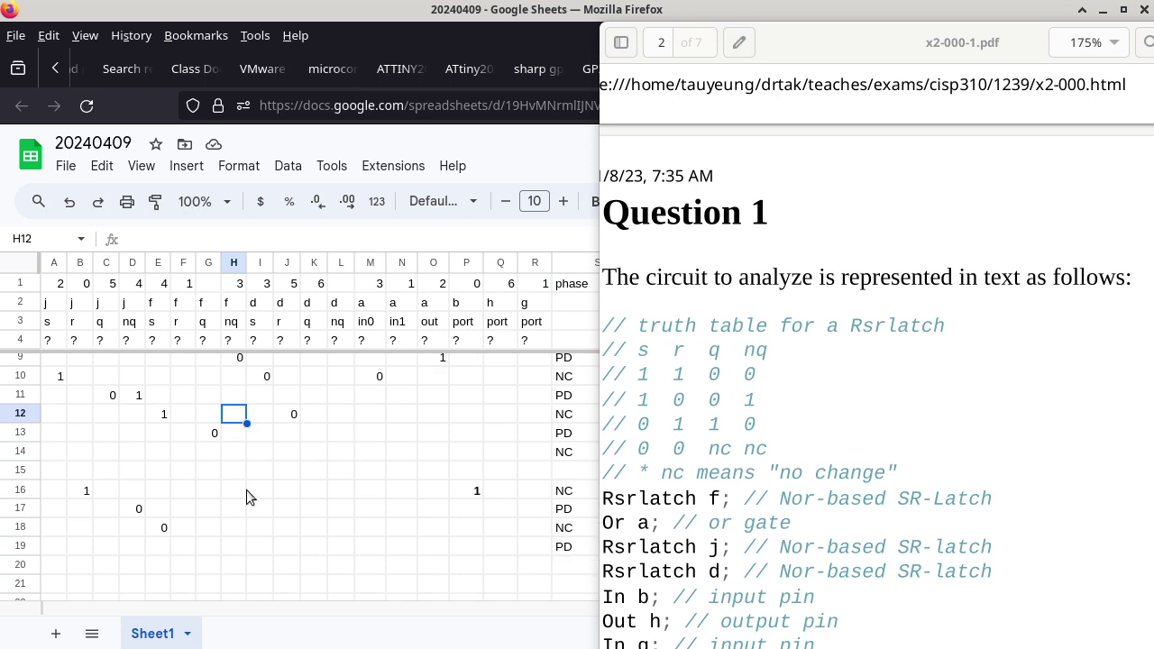
Enter 1 for f's q in G19 and compare f's nq in H19 with the truth table.
{"action": "left_click", "coordinate": [206, 529]}
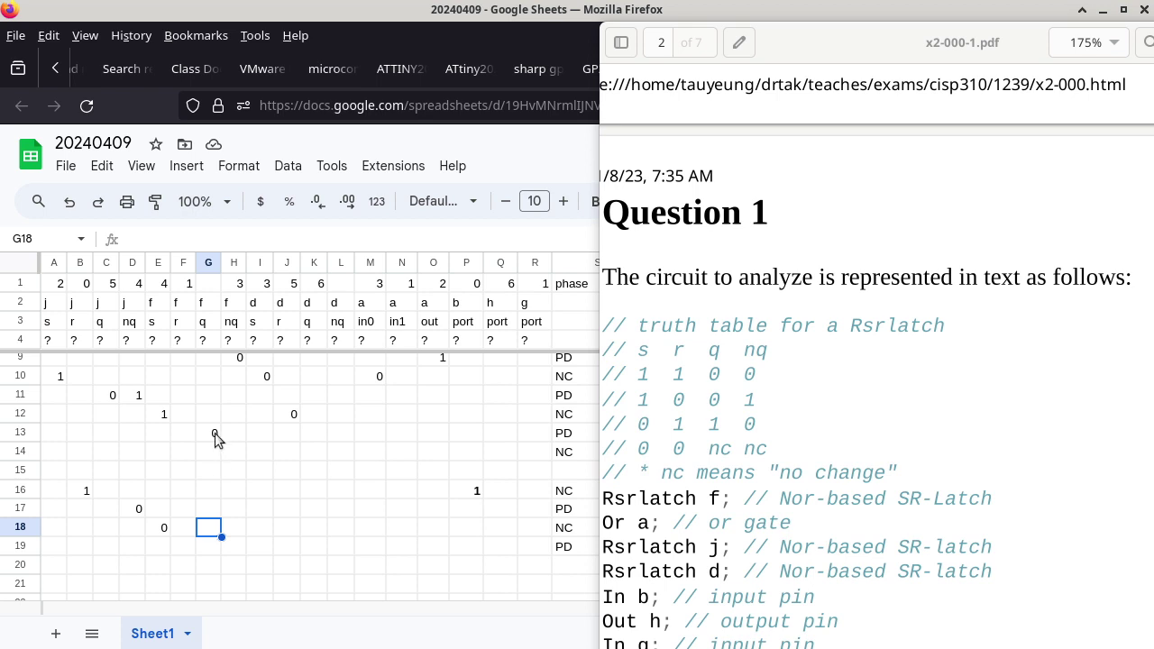
{"action": "left_click", "coordinate": [217, 546]}
{"action": "type", "text": "1"}
{"action": "left_click", "coordinate": [230, 548]}
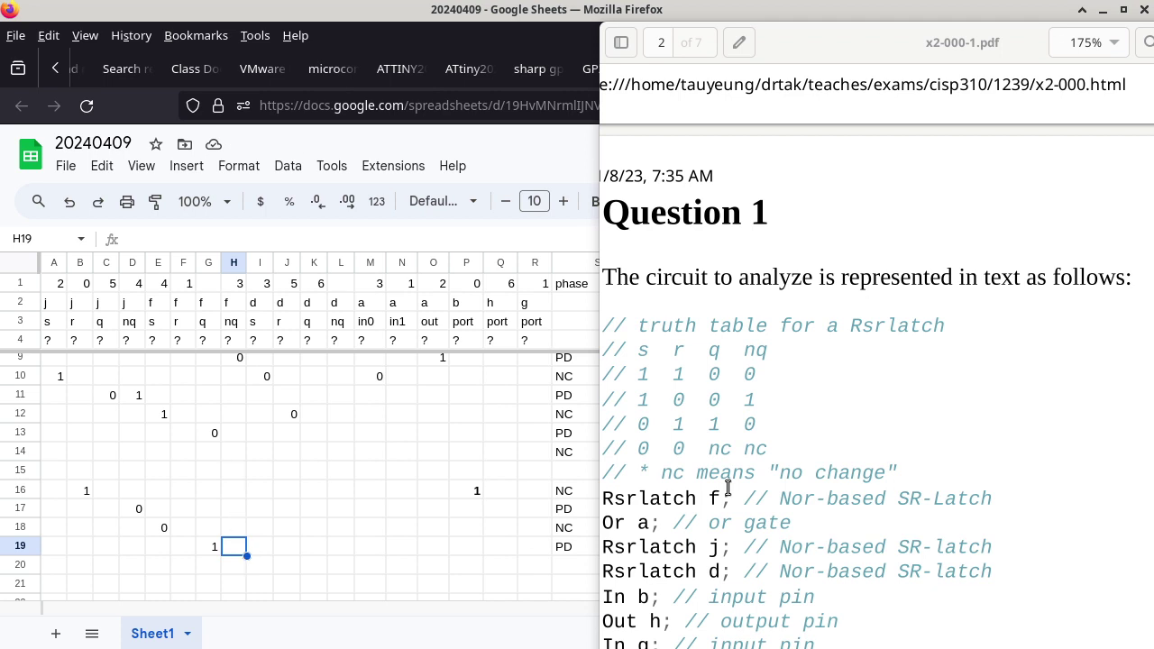
{"action": "left_click", "coordinate": [779, 437]}
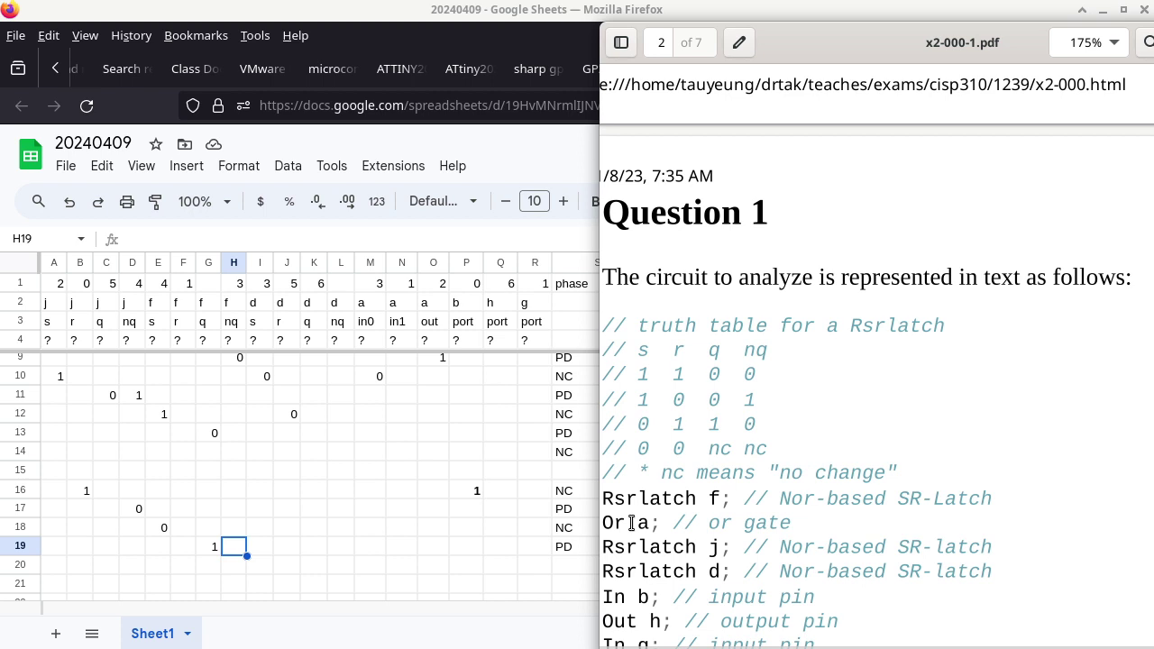
Enter the phase NC in S20 and check f's q change in G19 against its node cell G1.
{"action": "left_click", "coordinate": [567, 563]}
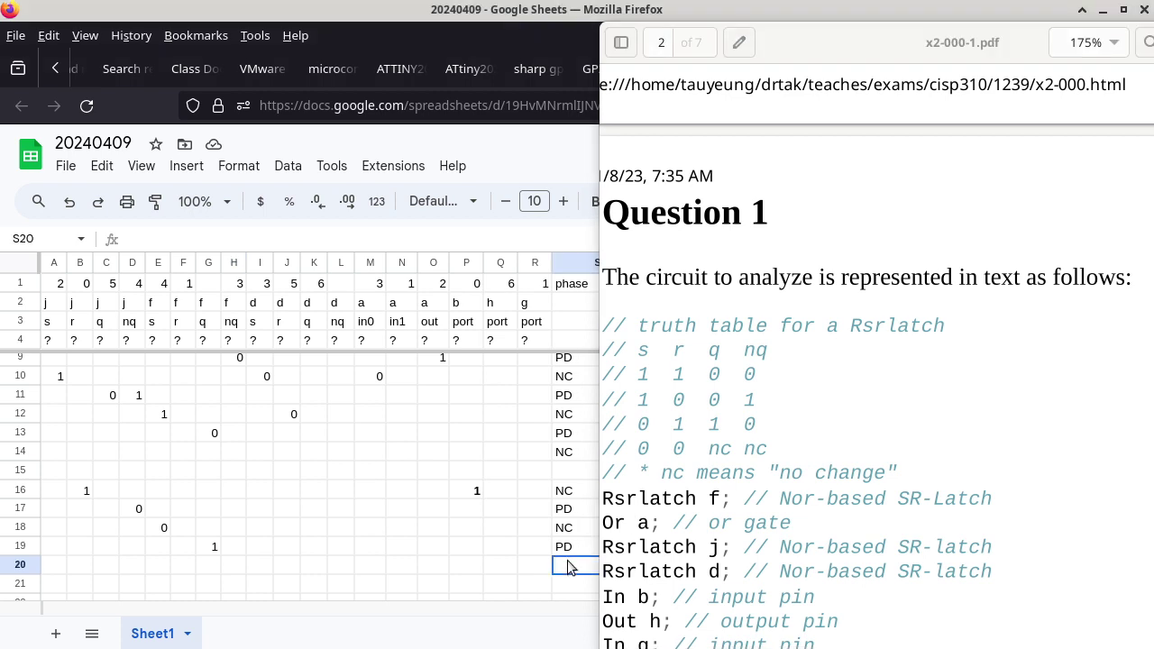
{"action": "type", "text": "NC"}
{"action": "key", "text": "Return"}
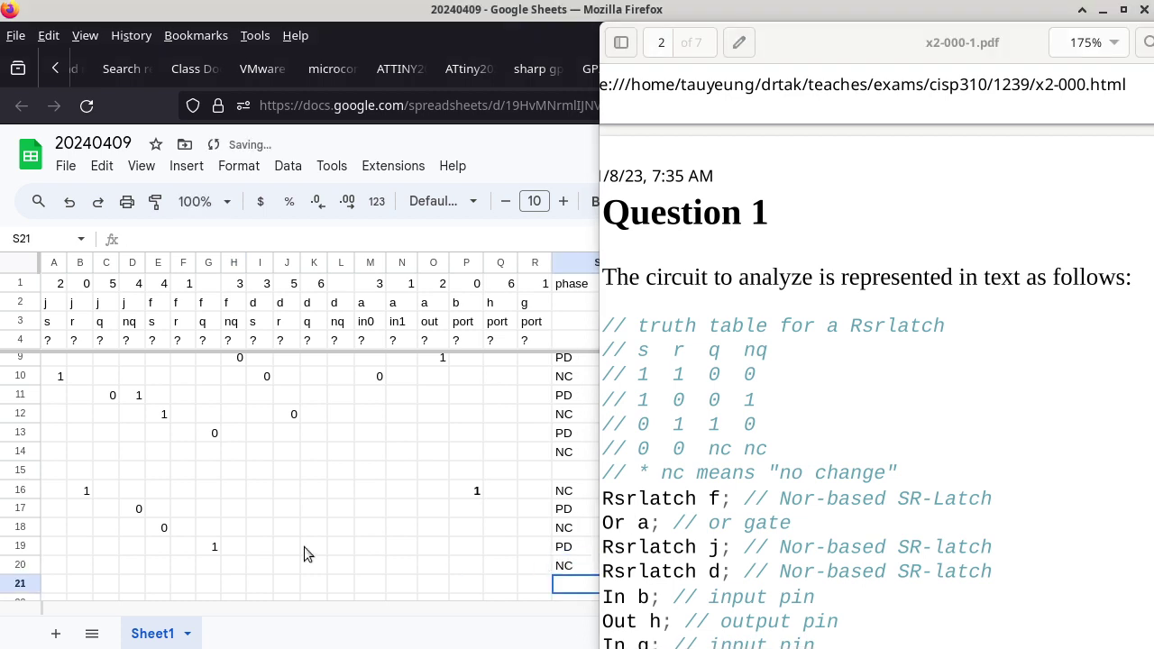
{"action": "left_click", "coordinate": [214, 547]}
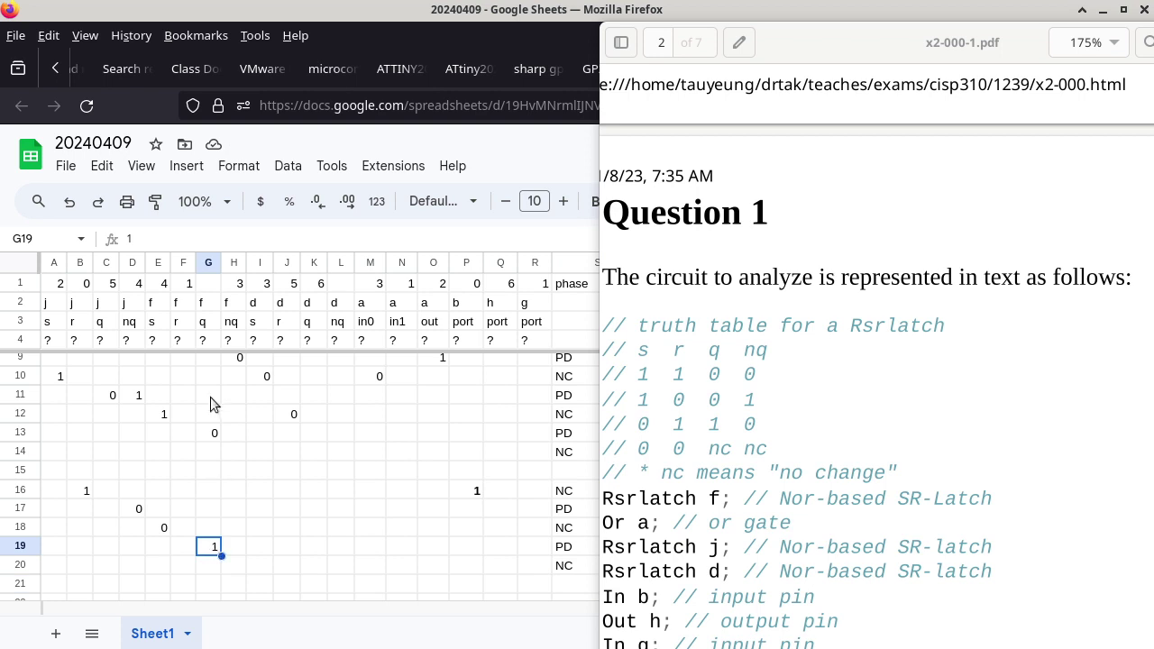
{"action": "left_click", "coordinate": [206, 283]}
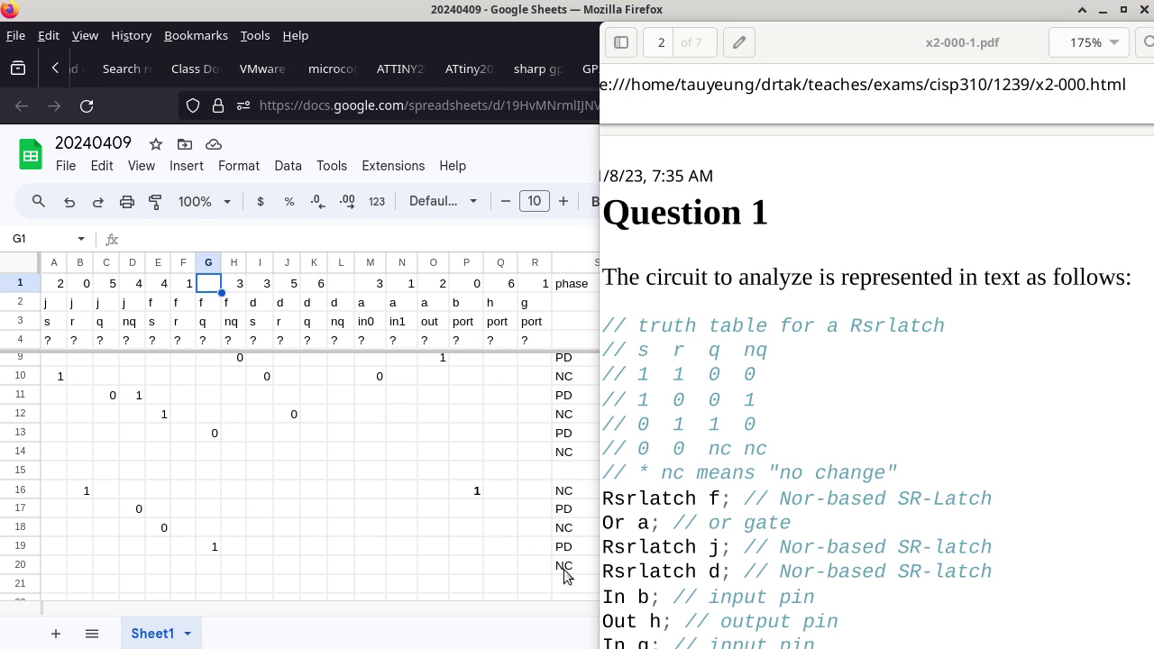
{"action": "left_click", "coordinate": [18, 565]}
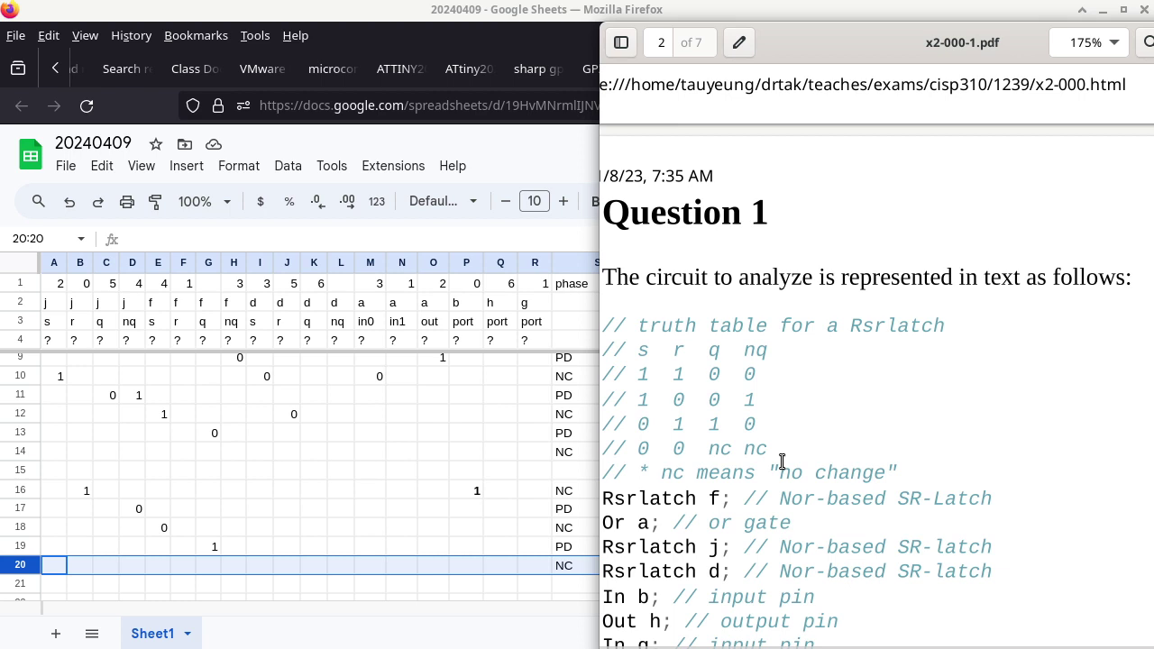
Consult the exam's list of input changes and start step 3 with the phase NC in S22.
{"action": "scroll", "coordinate": [782, 460], "scroll_direction": "down", "scroll_amount": 5}
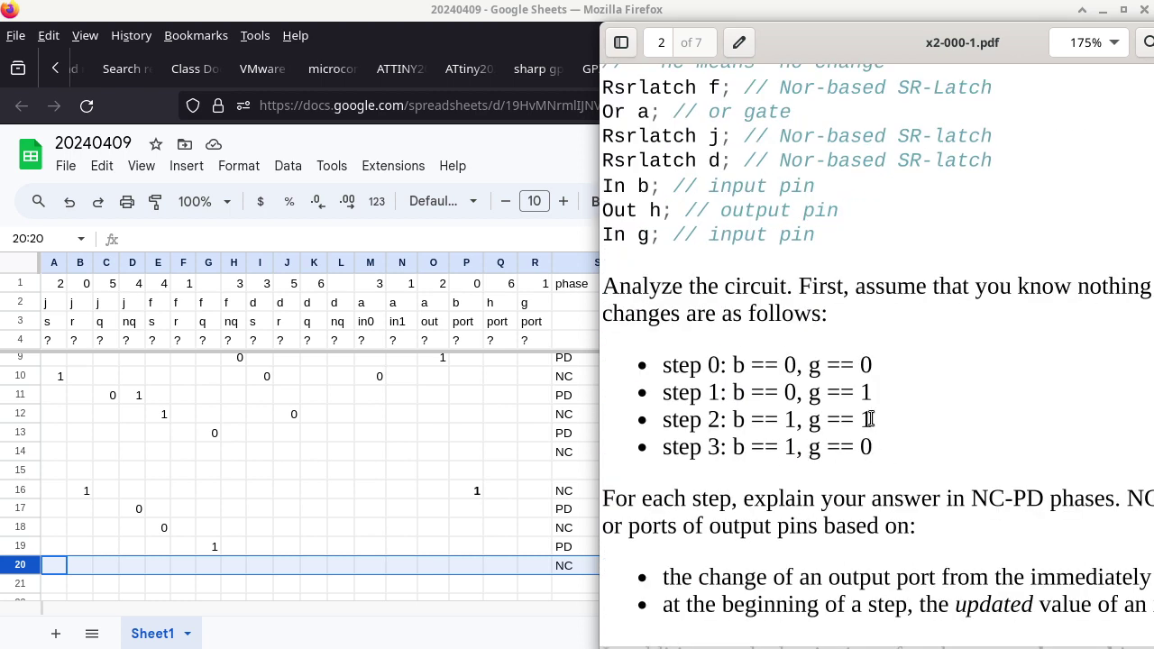
{"action": "scroll", "coordinate": [565, 589], "scroll_direction": "down", "scroll_amount": 2}
{"action": "left_click", "coordinate": [565, 595]}
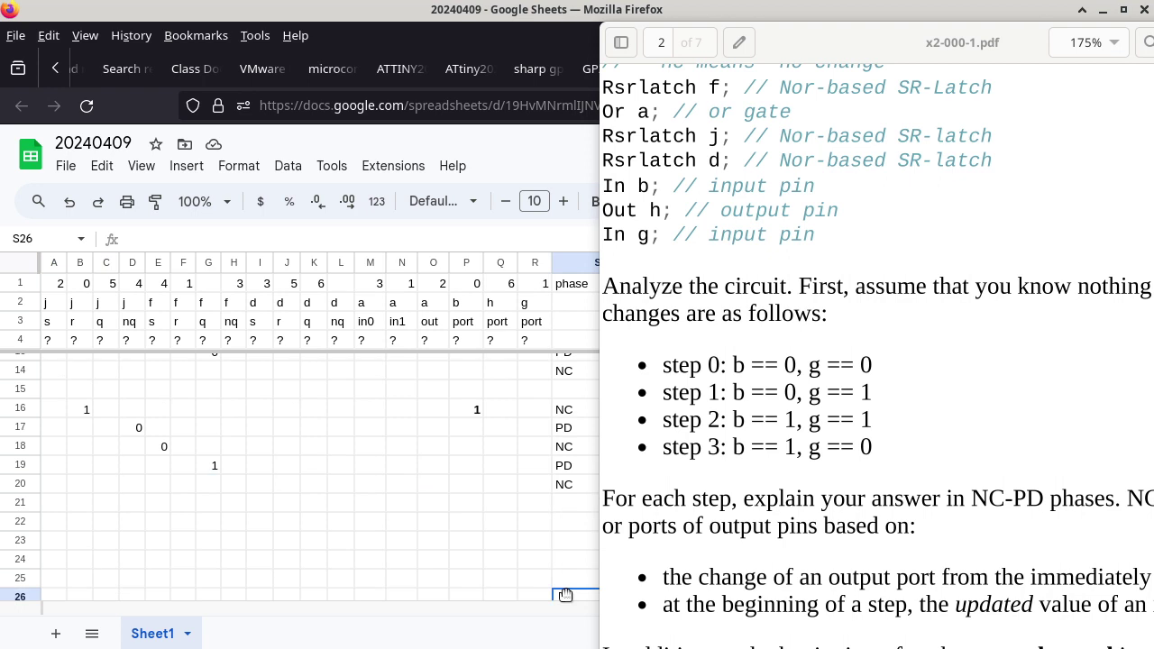
{"action": "left_click", "coordinate": [569, 525]}
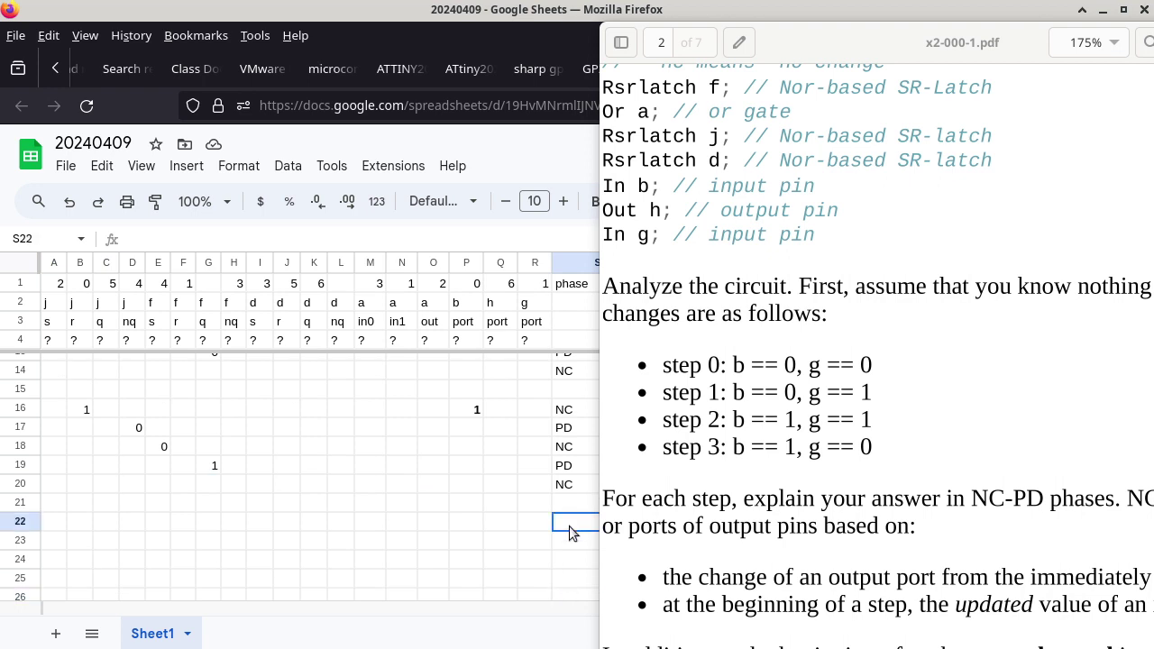
{"action": "type", "text": "NC"}
{"action": "key", "text": "Return"}
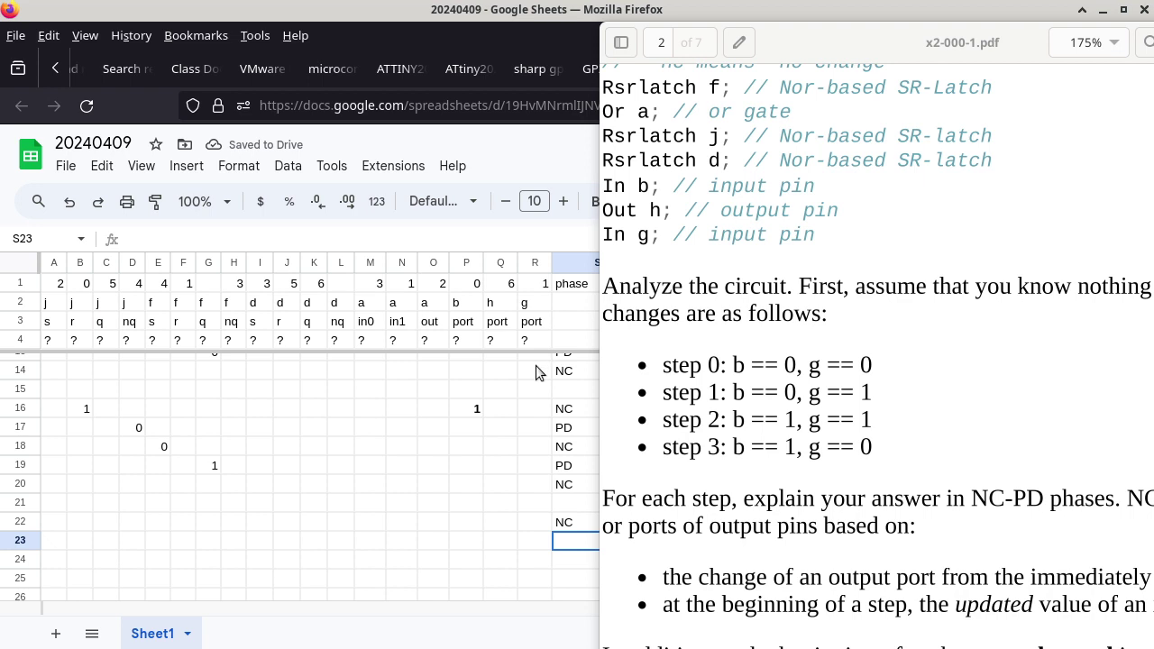
Enter a bold 0 for g's port in R22 and carry it as 0 to a's in1 in N22 and f's r in F22.
{"action": "left_click", "coordinate": [535, 524]}
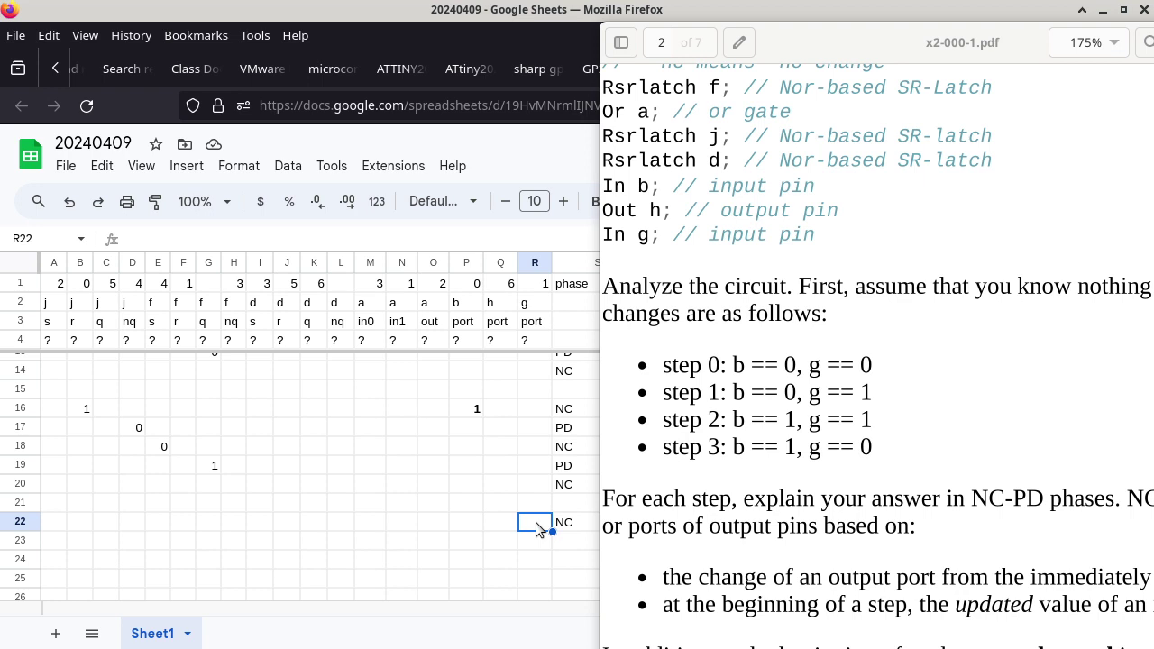
{"action": "type", "text": "0"}
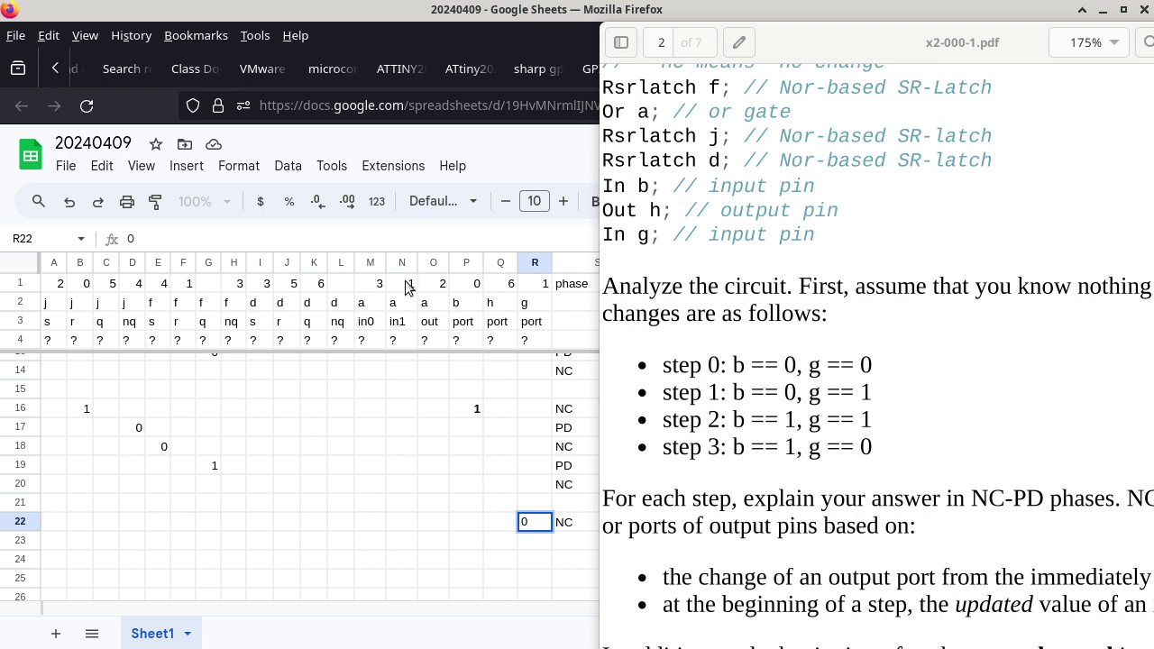
{"action": "left_click", "coordinate": [407, 523]}
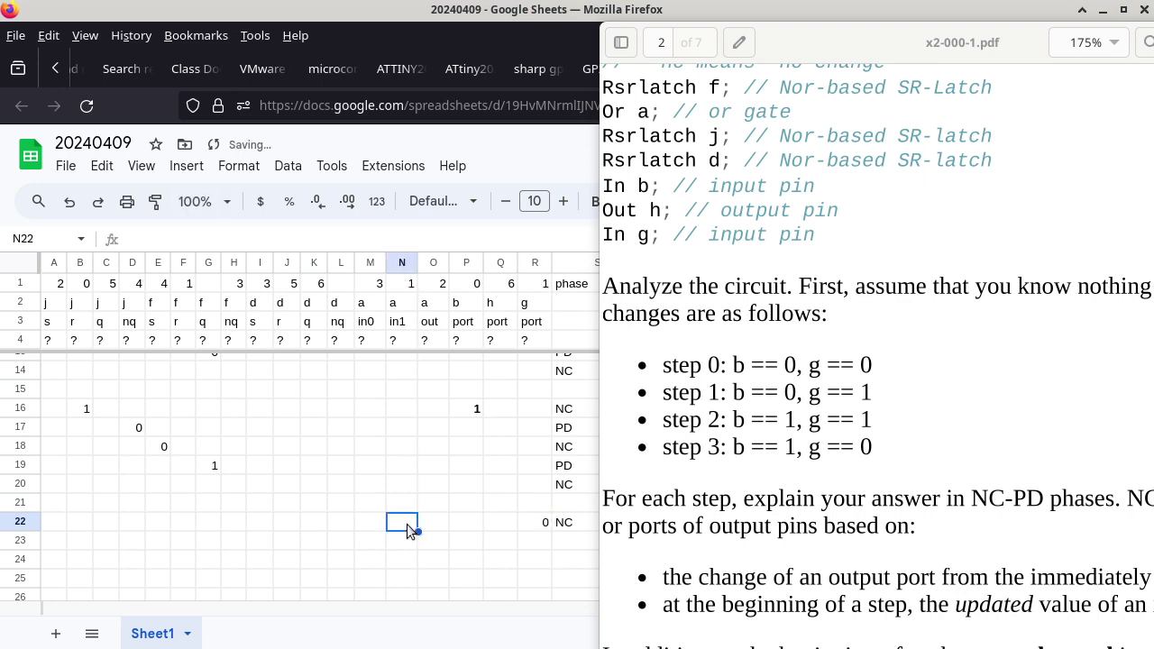
{"action": "type", "text": "0"}
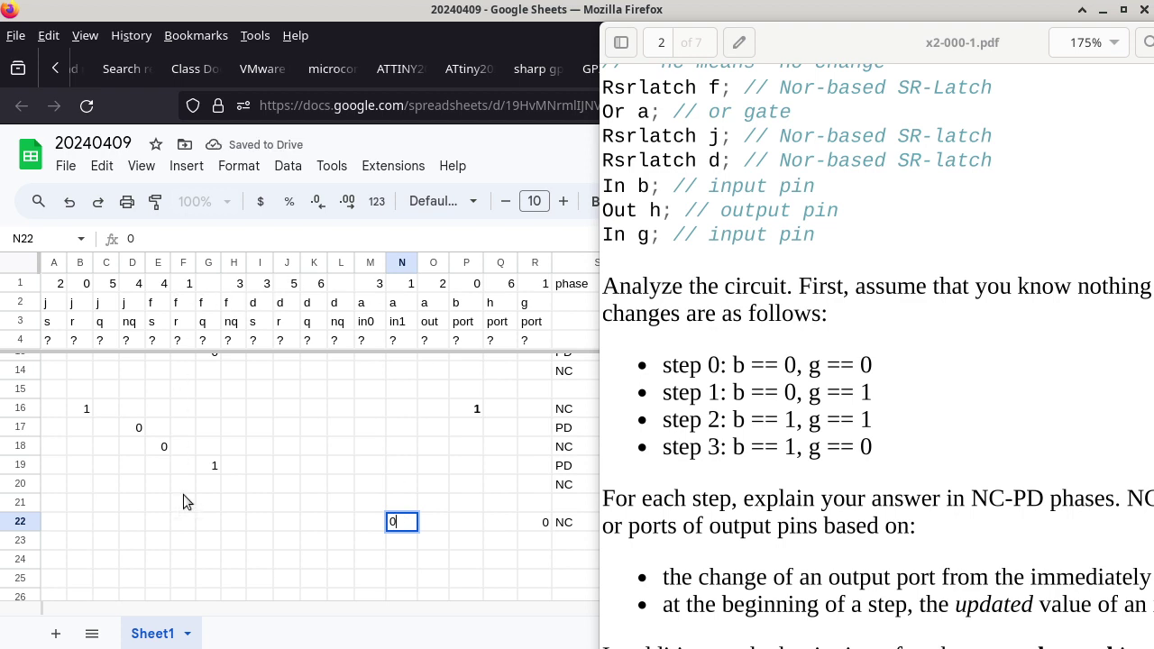
{"action": "left_click", "coordinate": [187, 525]}
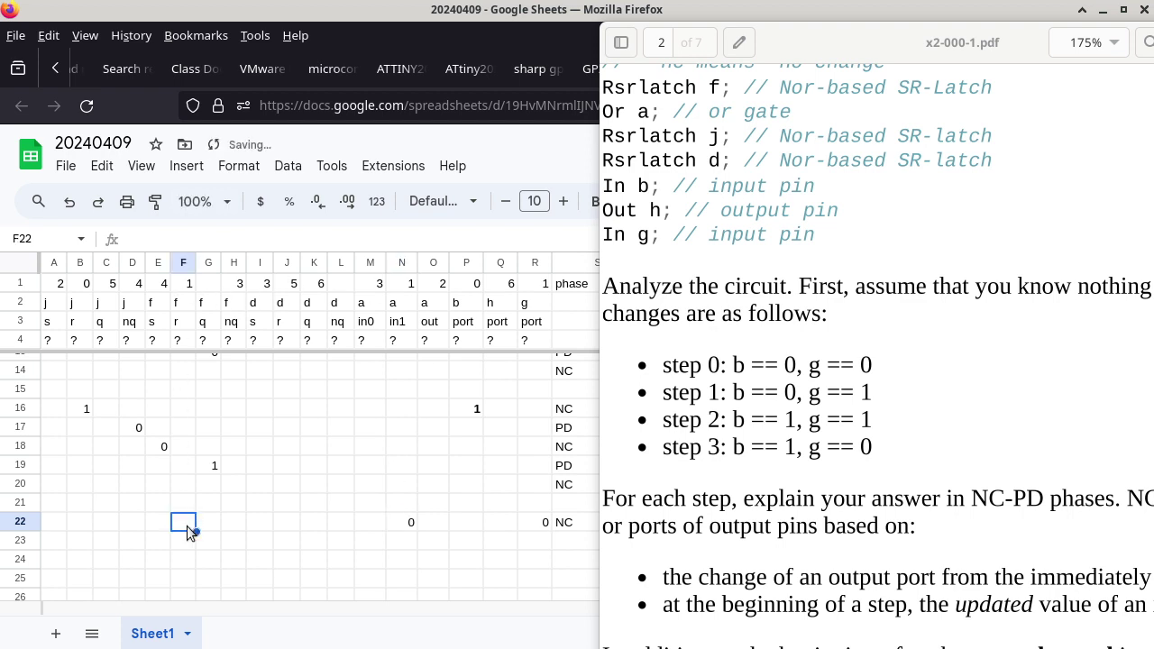
{"action": "type", "text": "0"}
{"action": "key", "text": "Return"}
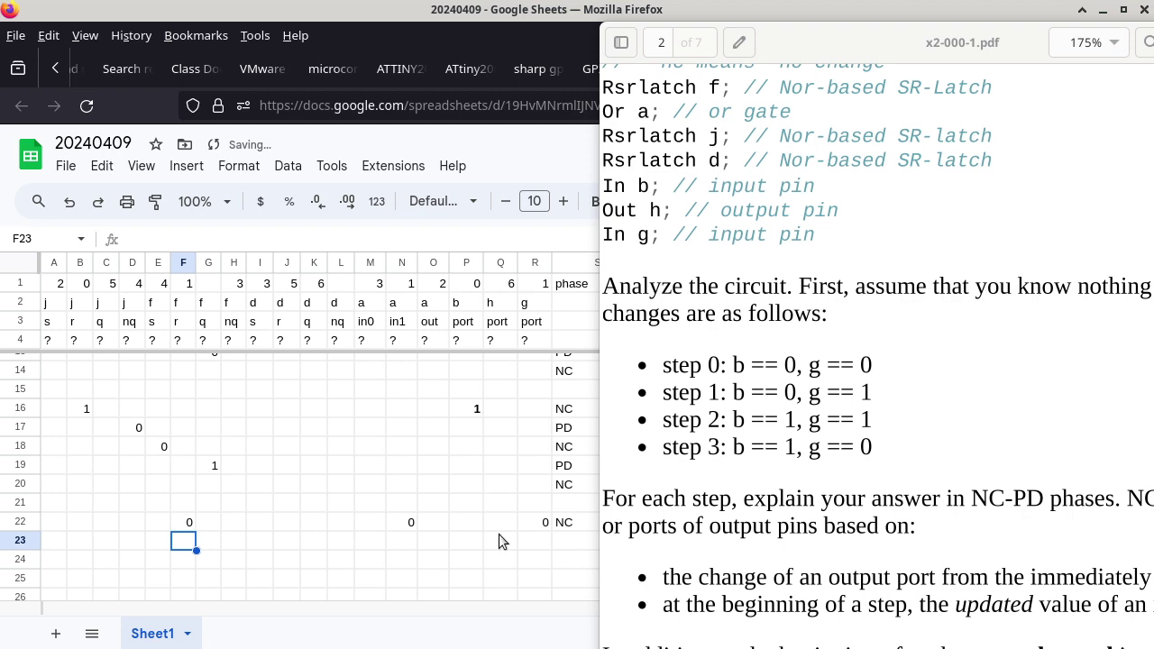
{"action": "left_click", "coordinate": [549, 524]}
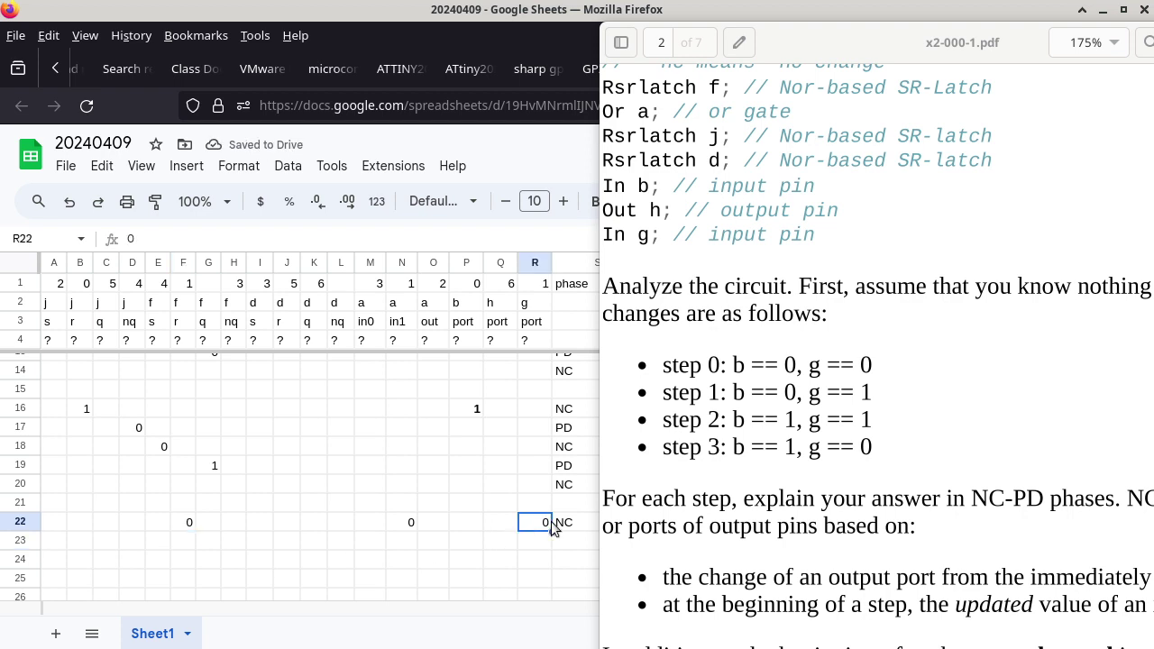
{"action": "key", "text": "ctrl+b"}
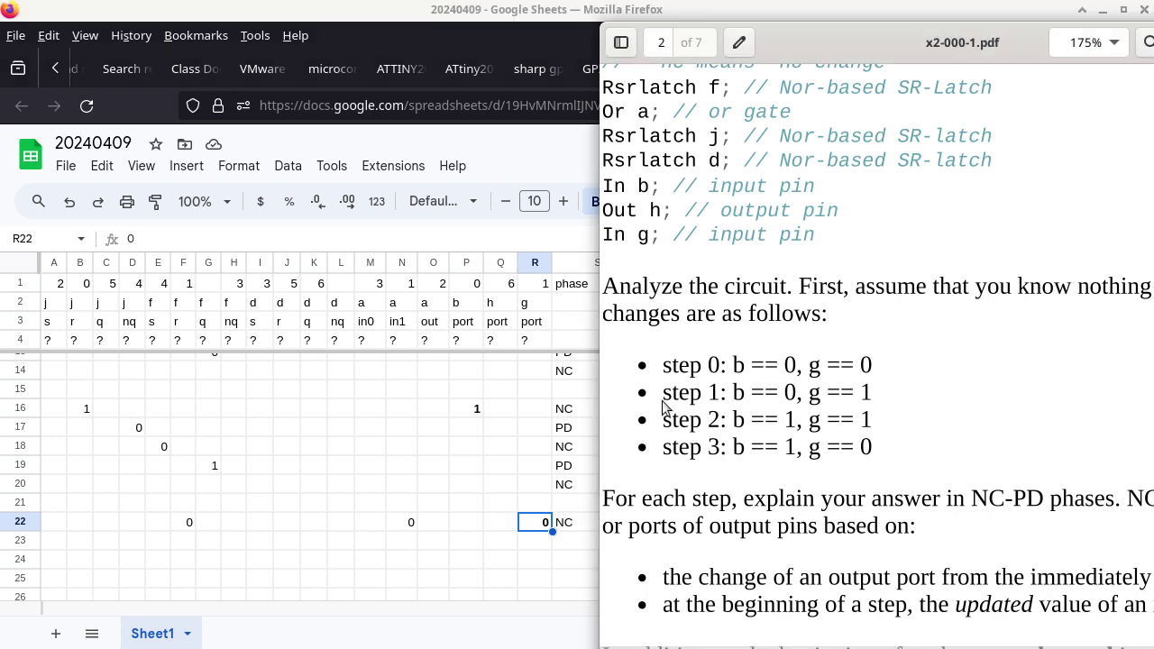
Consult the Rsrlatch truth table for f's cells E2:H2 and enter the phase PD in S23.
{"action": "scroll", "coordinate": [684, 361], "scroll_direction": "up", "scroll_amount": 3}
{"action": "scroll", "coordinate": [684, 361], "scroll_direction": "up", "scroll_amount": 2}
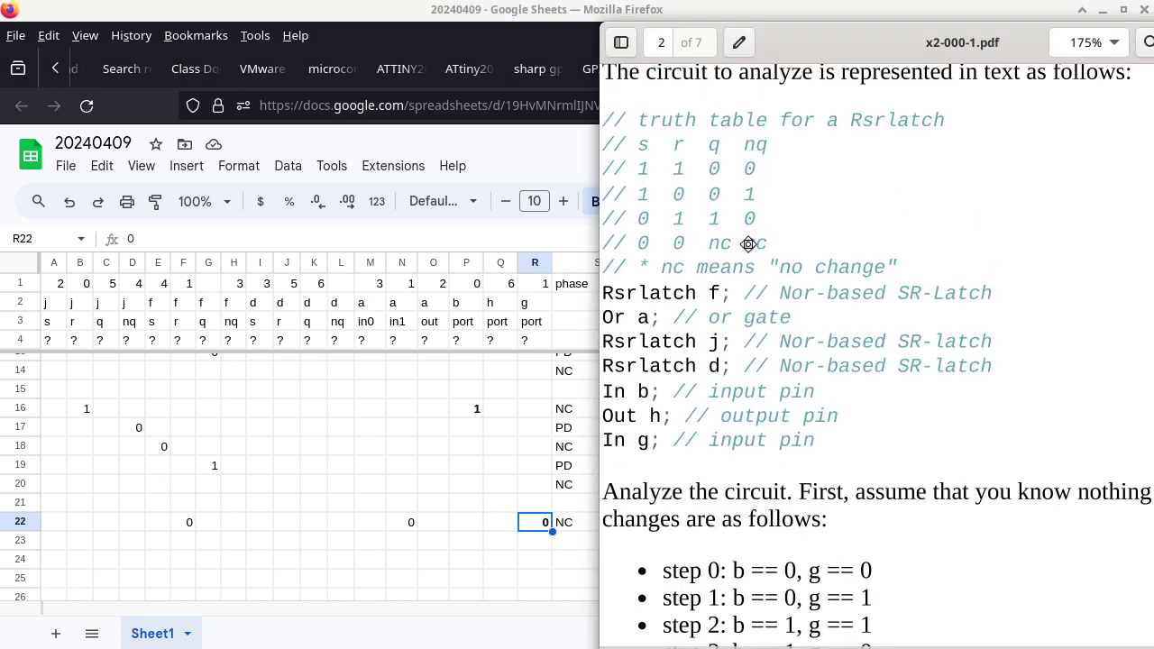
{"action": "left_click", "coordinate": [160, 303]}
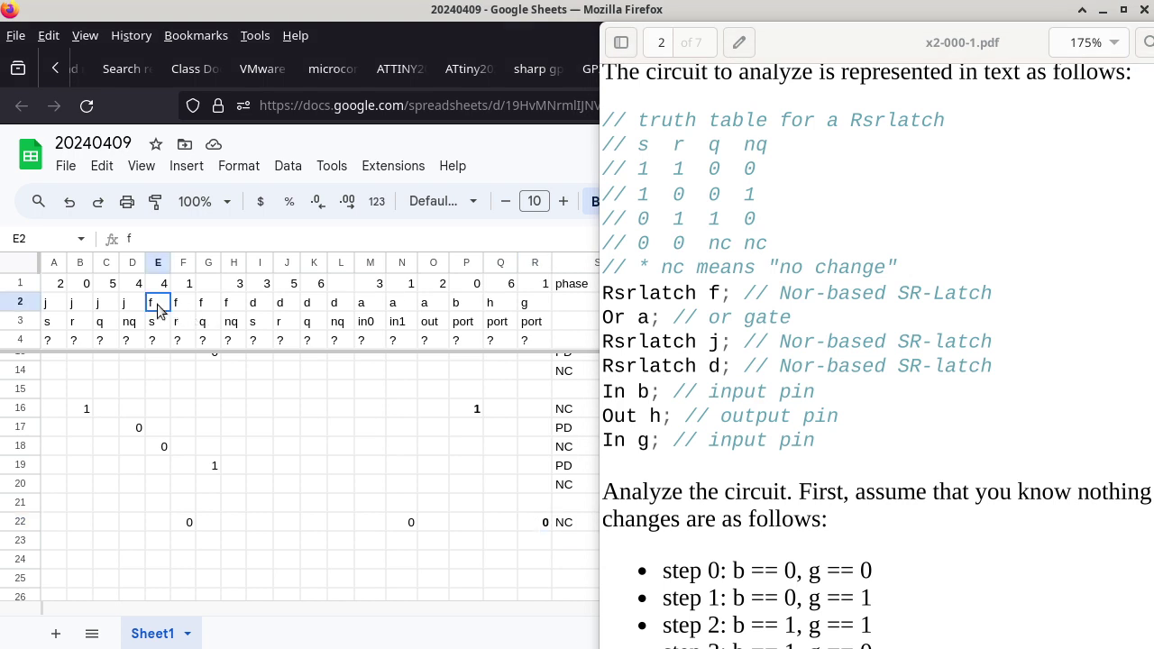
{"action": "left_click_drag", "start_coordinate": [227, 309], "coordinate": [228, 309]}
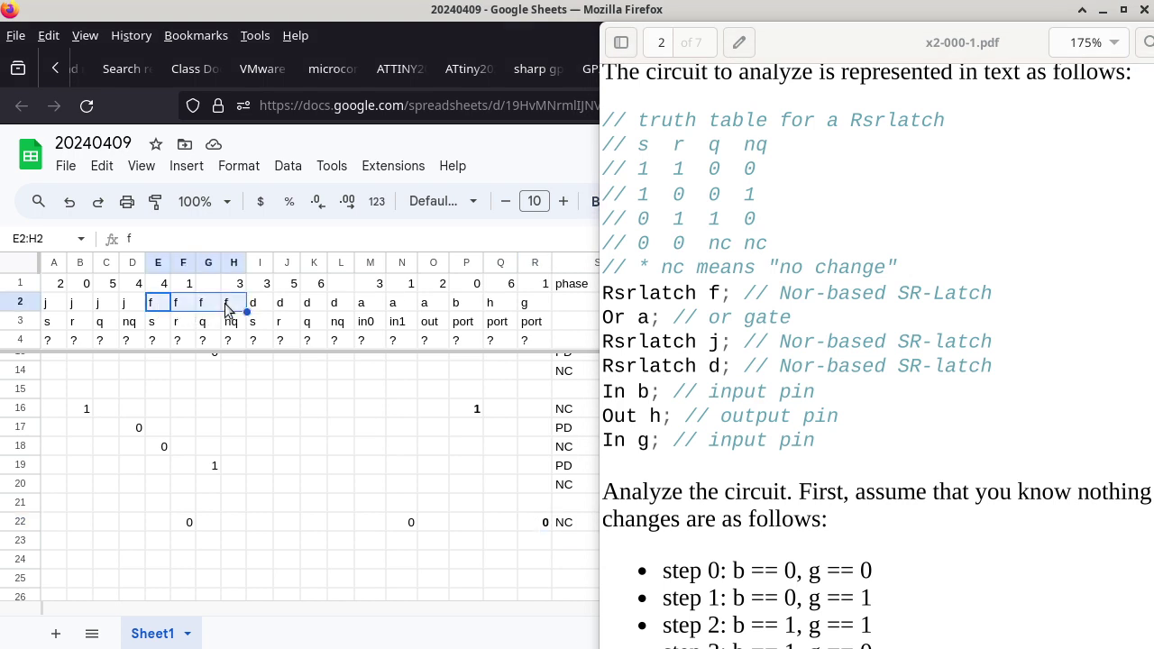
{"action": "left_click", "coordinate": [560, 543]}
{"action": "type", "text": "PD"}
{"action": "key", "text": "Return"}
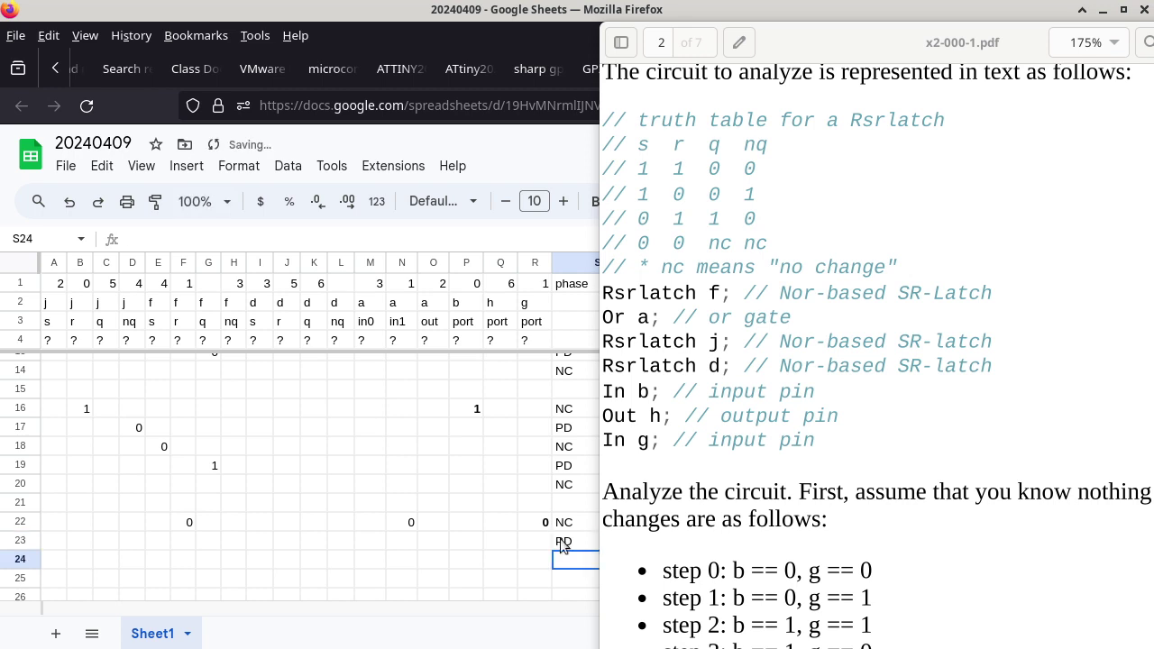
Check the or gate a's in1 in N22 against its earlier in0 and enter 0 for a's out in O23.
{"action": "left_click", "coordinate": [410, 521]}
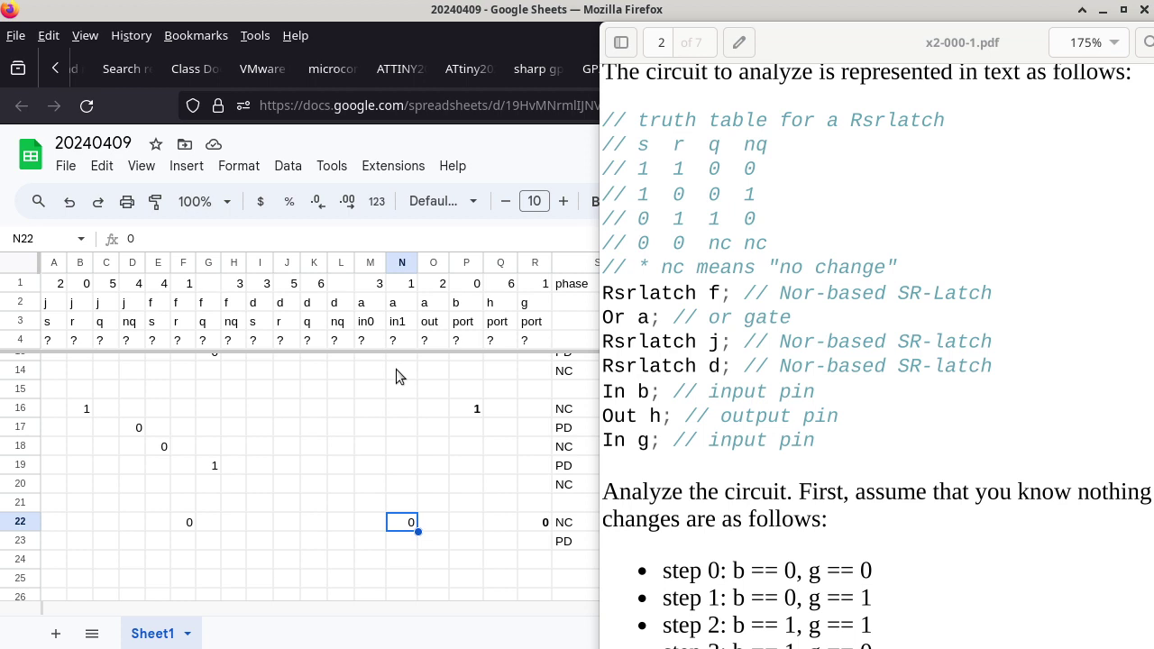
{"action": "scroll", "coordinate": [396, 369], "scroll_direction": "up", "scroll_amount": 2}
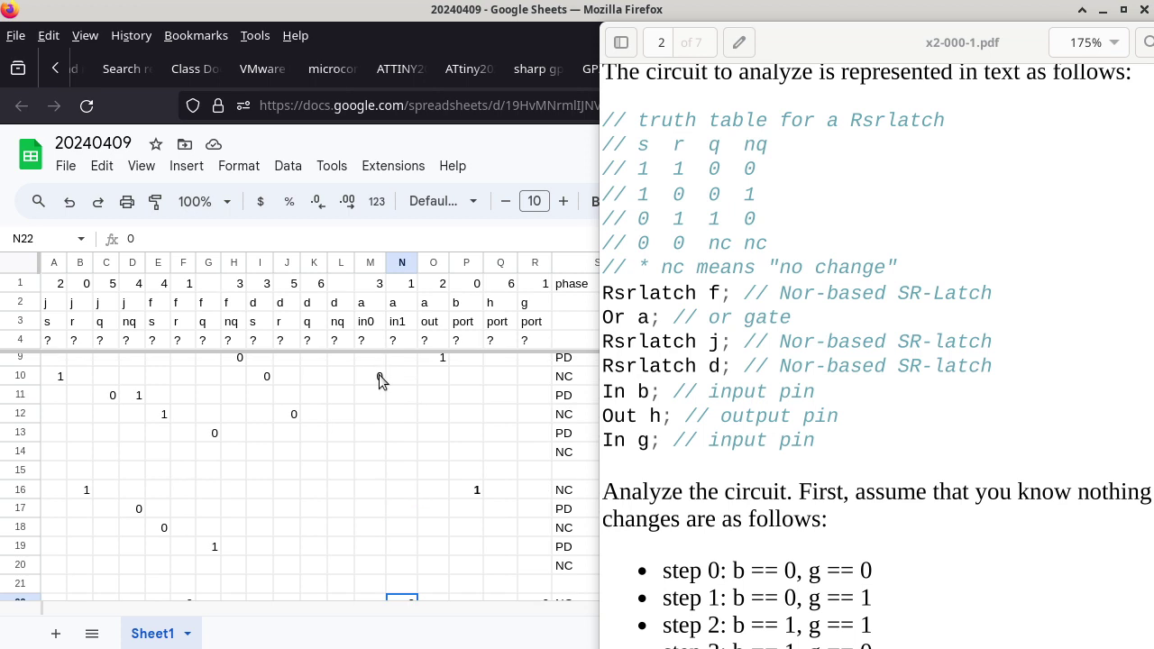
{"action": "scroll", "coordinate": [378, 379], "scroll_direction": "down", "scroll_amount": 2}
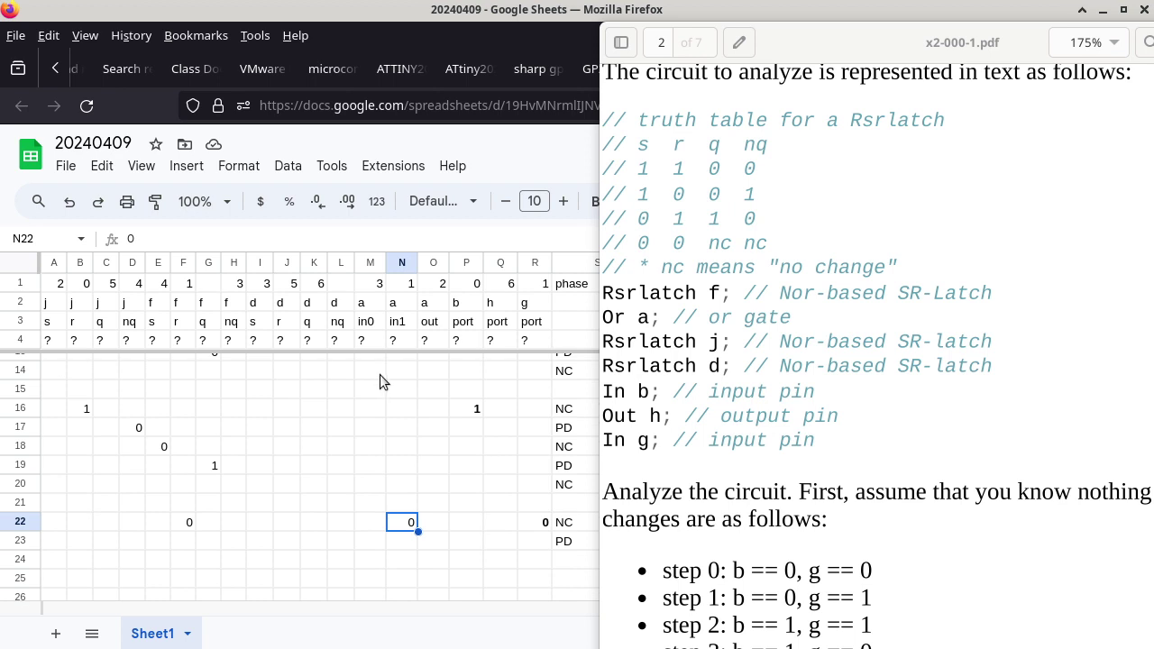
{"action": "left_click", "coordinate": [435, 541]}
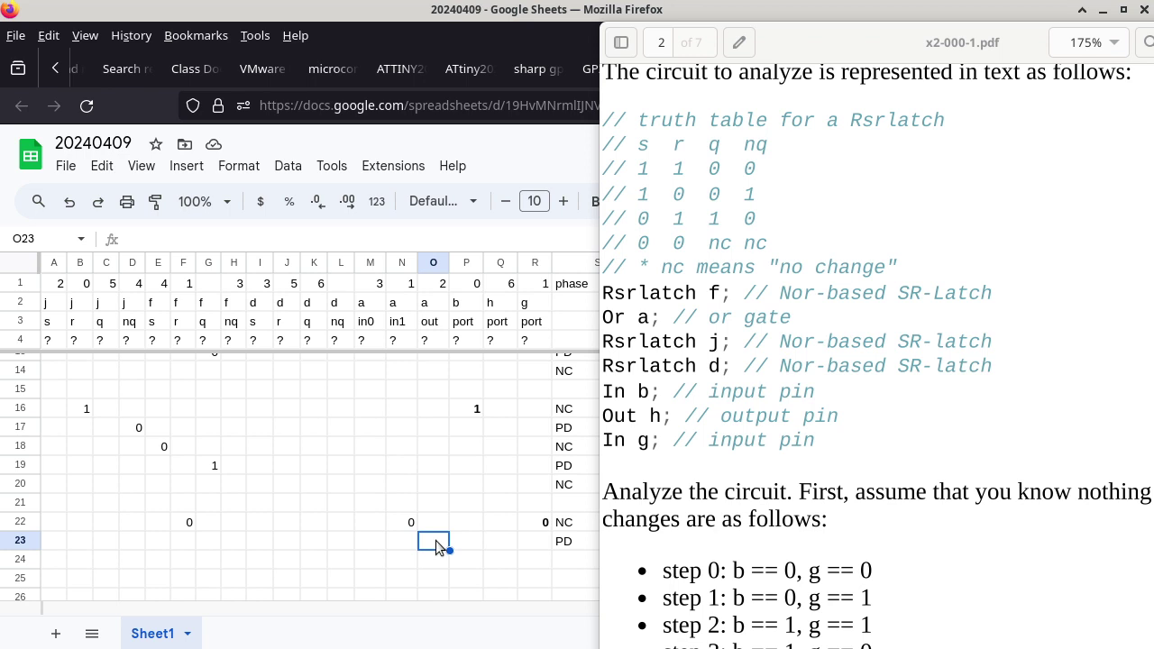
{"action": "scroll", "coordinate": [435, 544], "scroll_direction": "up", "scroll_amount": 3}
{"action": "scroll", "coordinate": [436, 547], "scroll_direction": "down", "scroll_amount": 3}
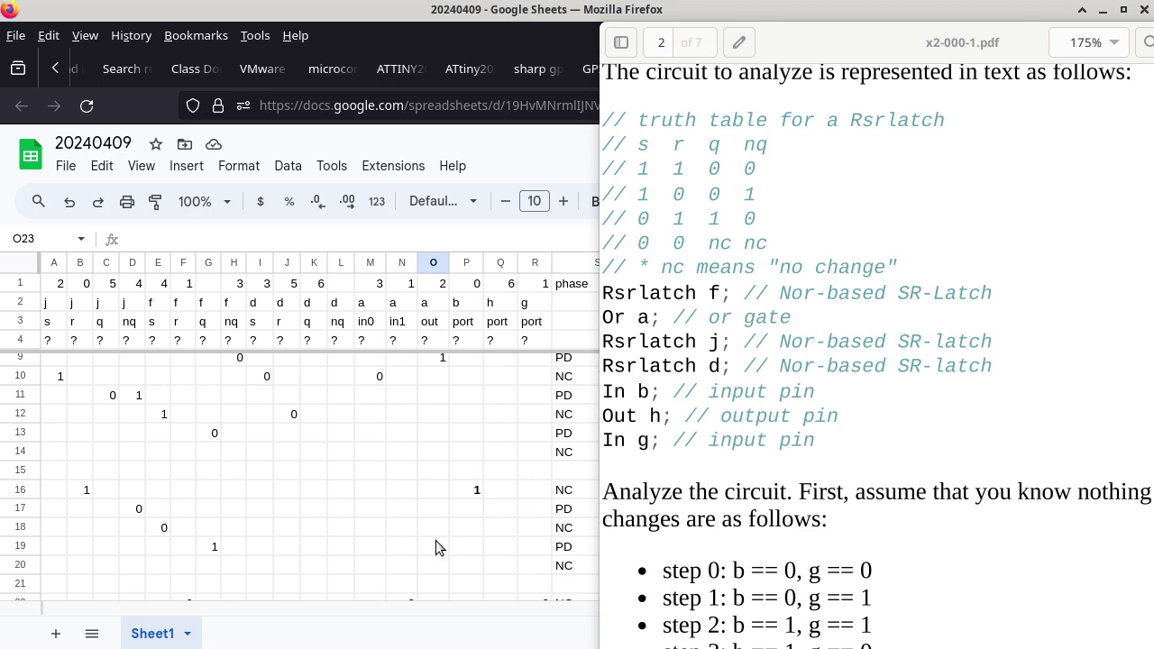
{"action": "type", "text": "0"}
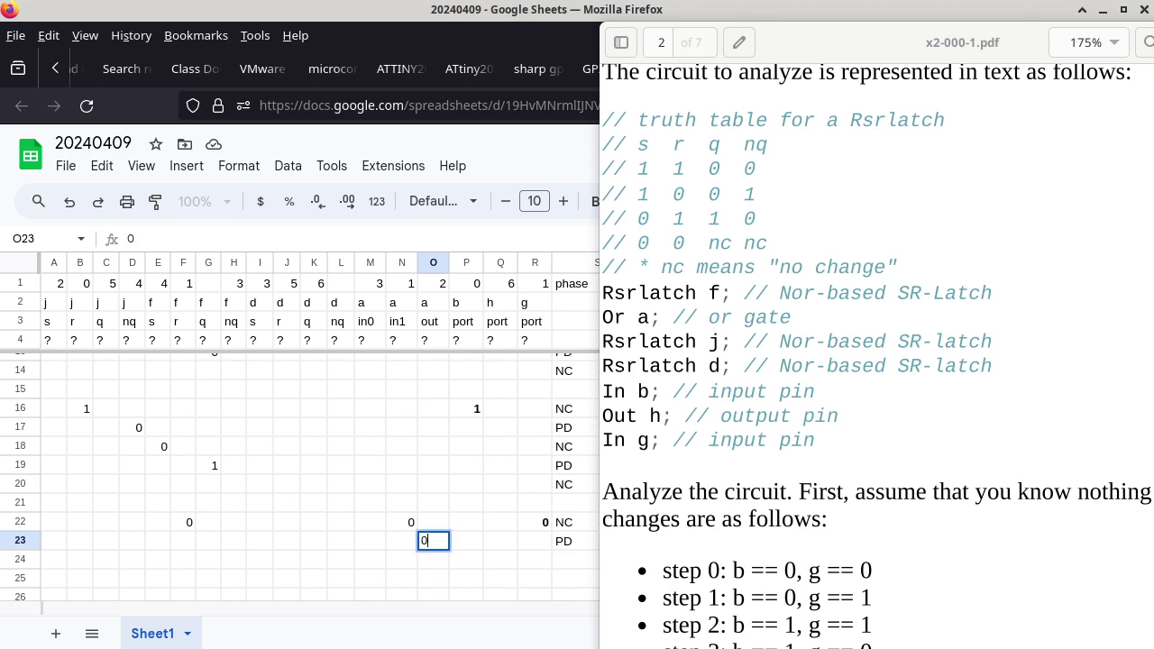
{"action": "key", "text": "Return"}
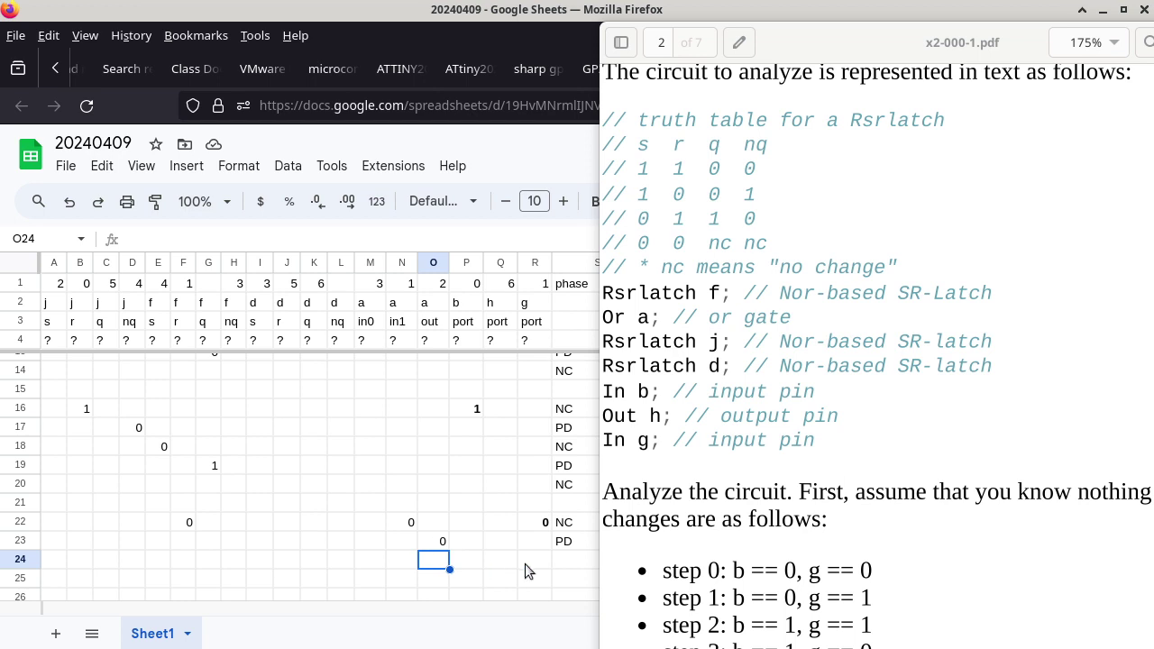
Enter the phase NC in S24 and carry a's out from O23 as 0 to j's s in A24.
{"action": "left_click", "coordinate": [571, 557]}
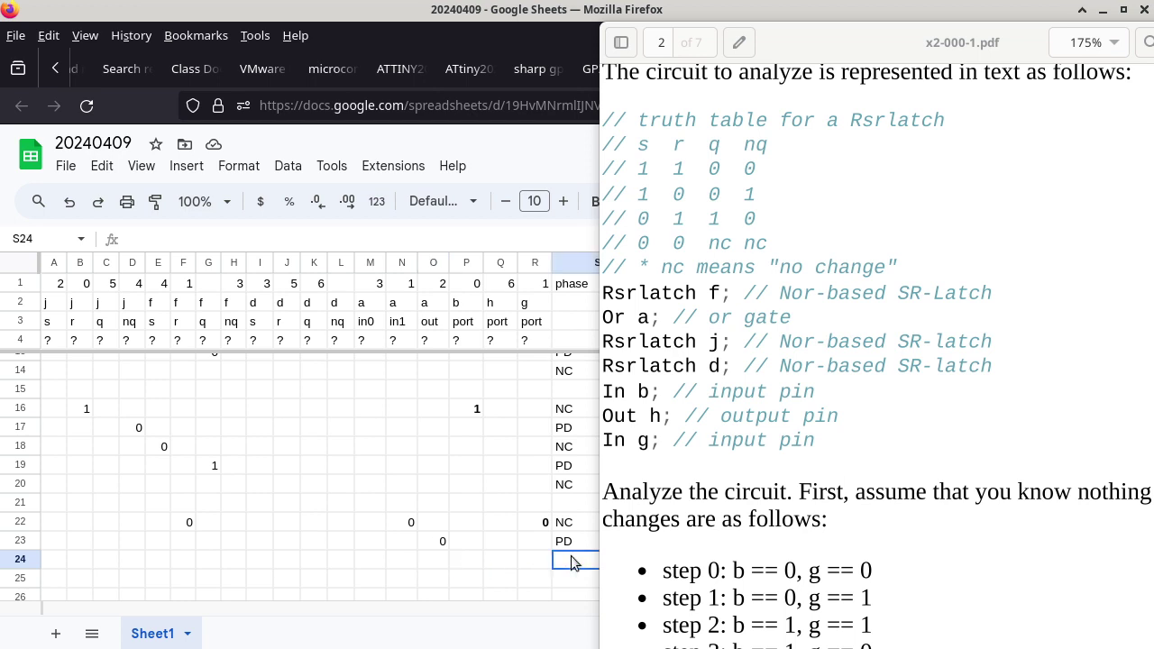
{"action": "type", "text": "NC"}
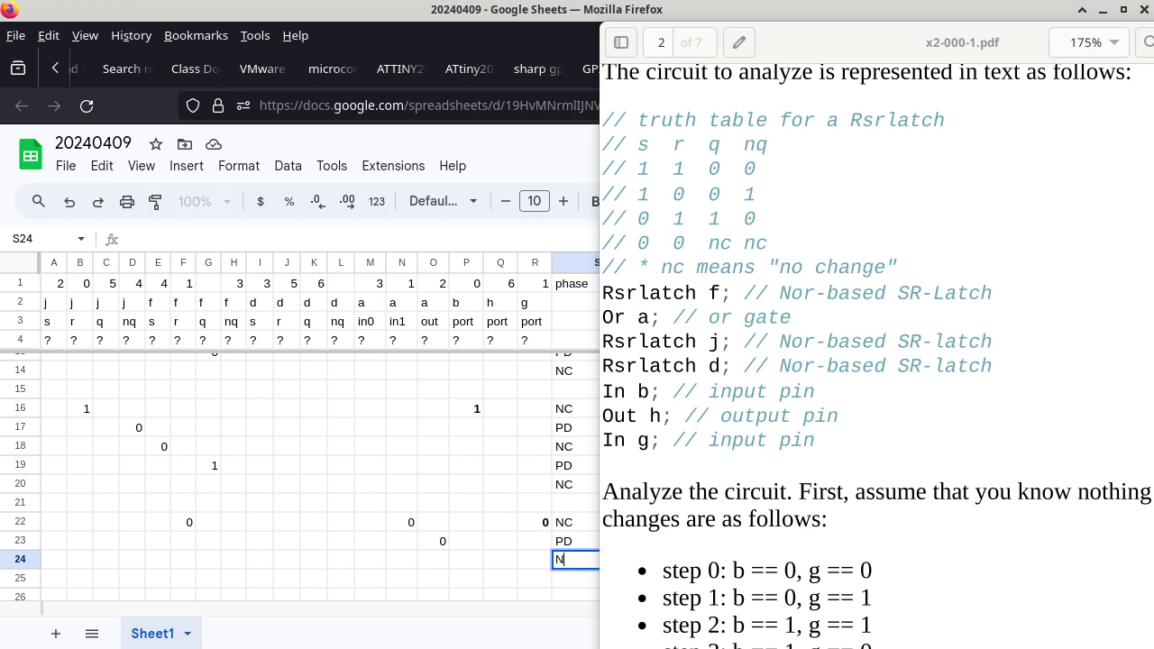
{"action": "key", "text": "Return"}
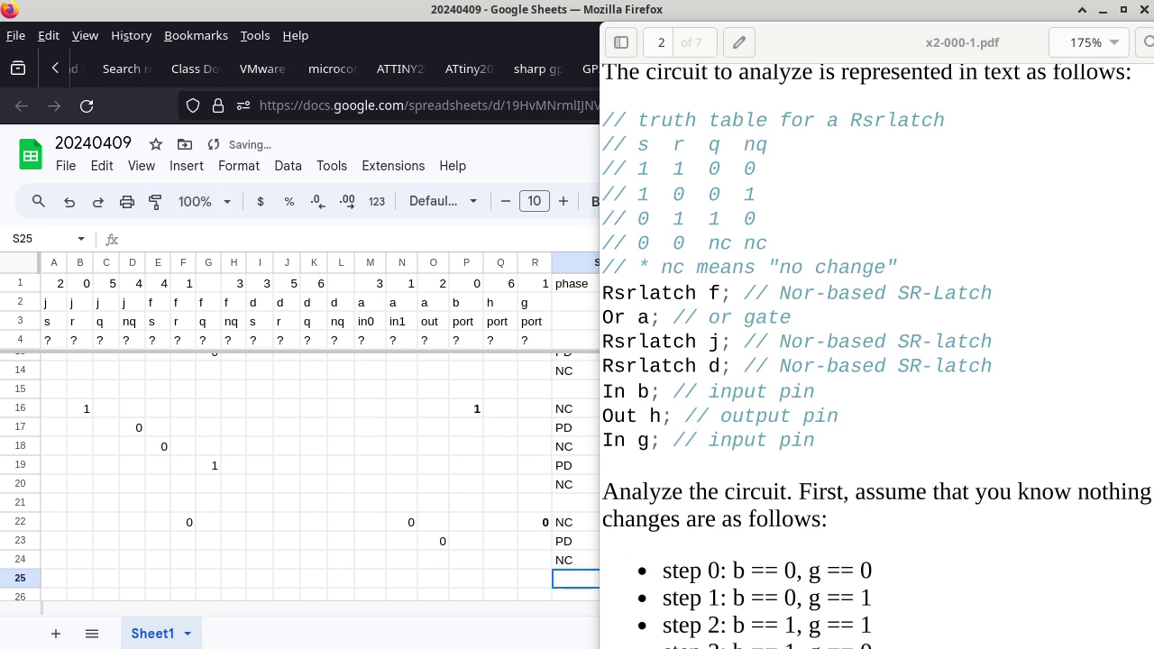
{"action": "left_click", "coordinate": [429, 540]}
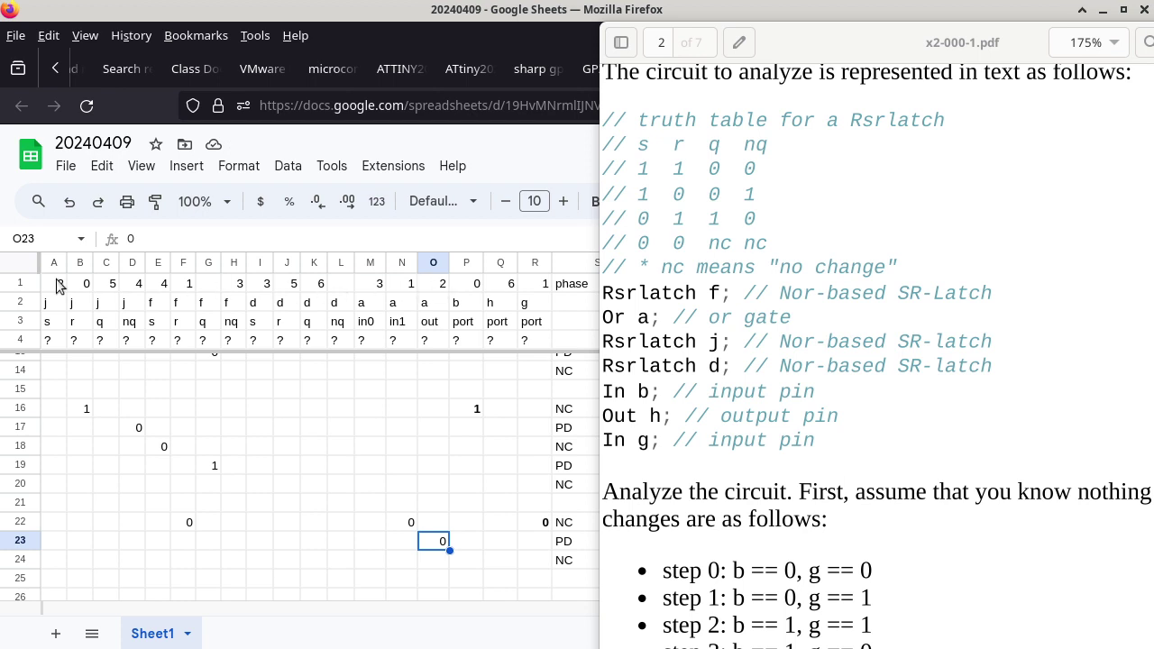
{"action": "left_click", "coordinate": [56, 561]}
{"action": "type", "text": "0"}
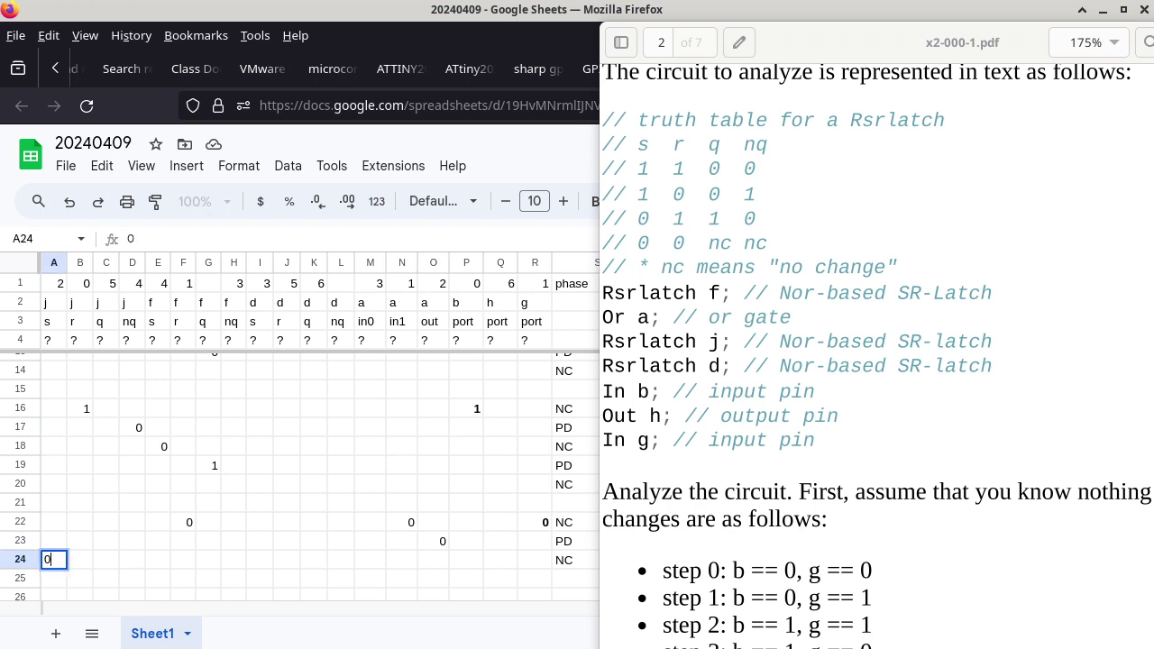
Enter the phase PD in S25 and, using the latch truth table and j's earlier values, enter 1 for j's q in C25.
{"action": "left_click", "coordinate": [561, 572]}
{"action": "type", "text": "PD"}
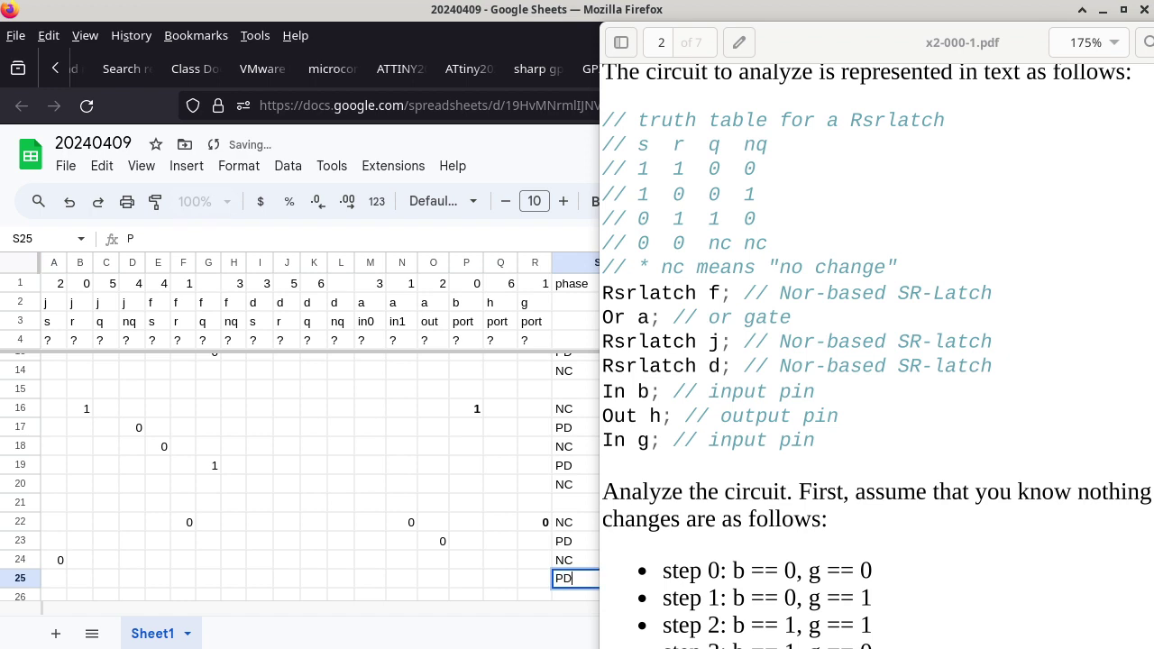
{"action": "key", "text": "Return"}
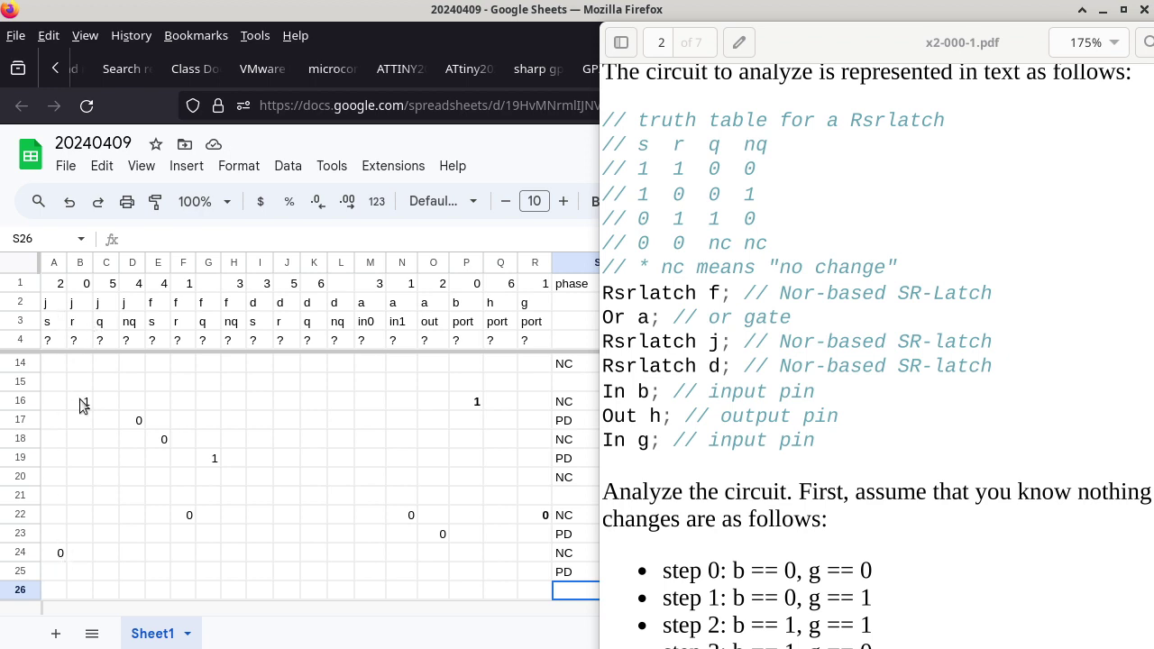
{"action": "left_click", "coordinate": [701, 257]}
{"action": "scroll", "coordinate": [110, 428], "scroll_direction": "up", "scroll_amount": 2}
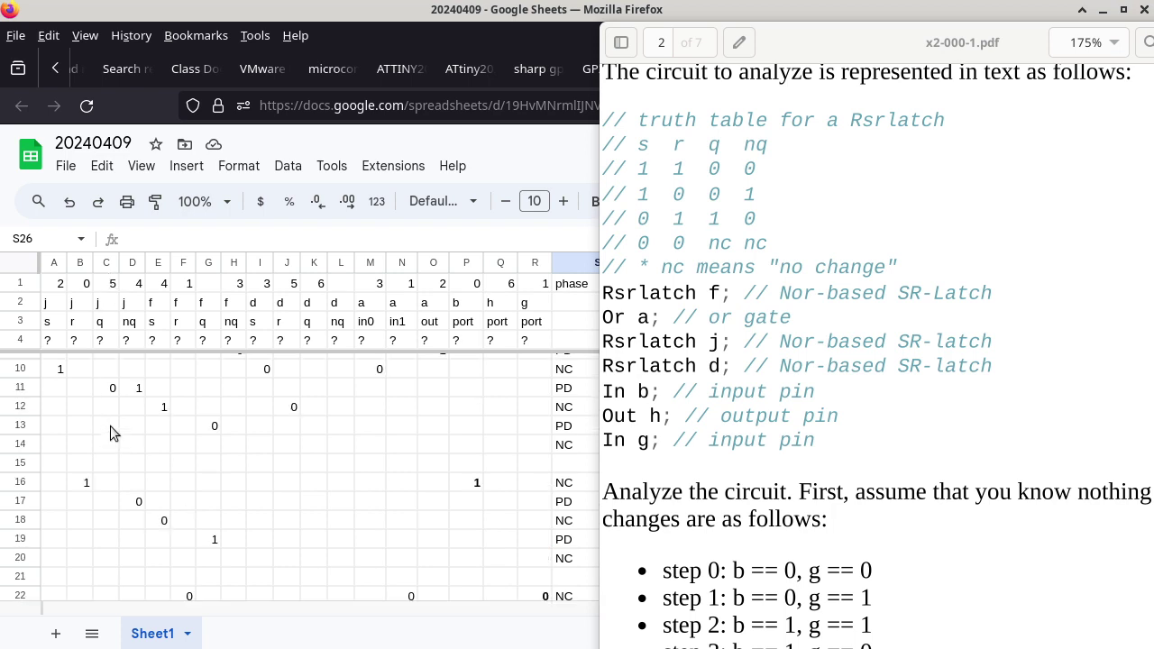
{"action": "scroll", "coordinate": [110, 425], "scroll_direction": "down", "scroll_amount": 2}
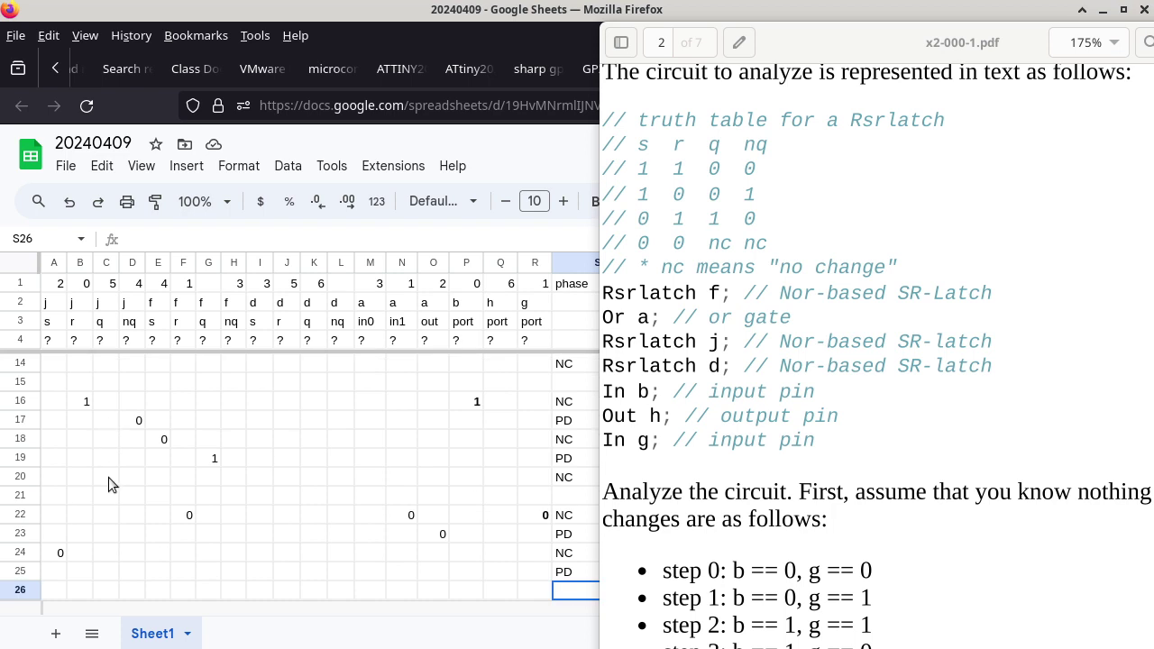
{"action": "left_click", "coordinate": [104, 573]}
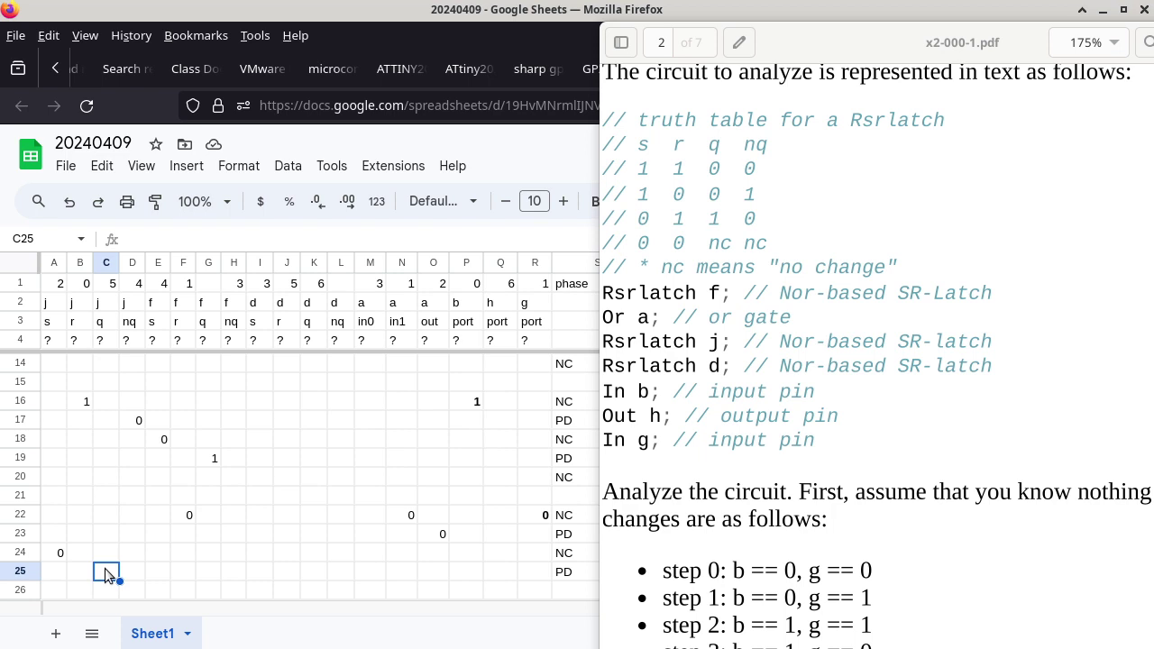
{"action": "type", "text": "1"}
{"action": "key", "text": "Return"}
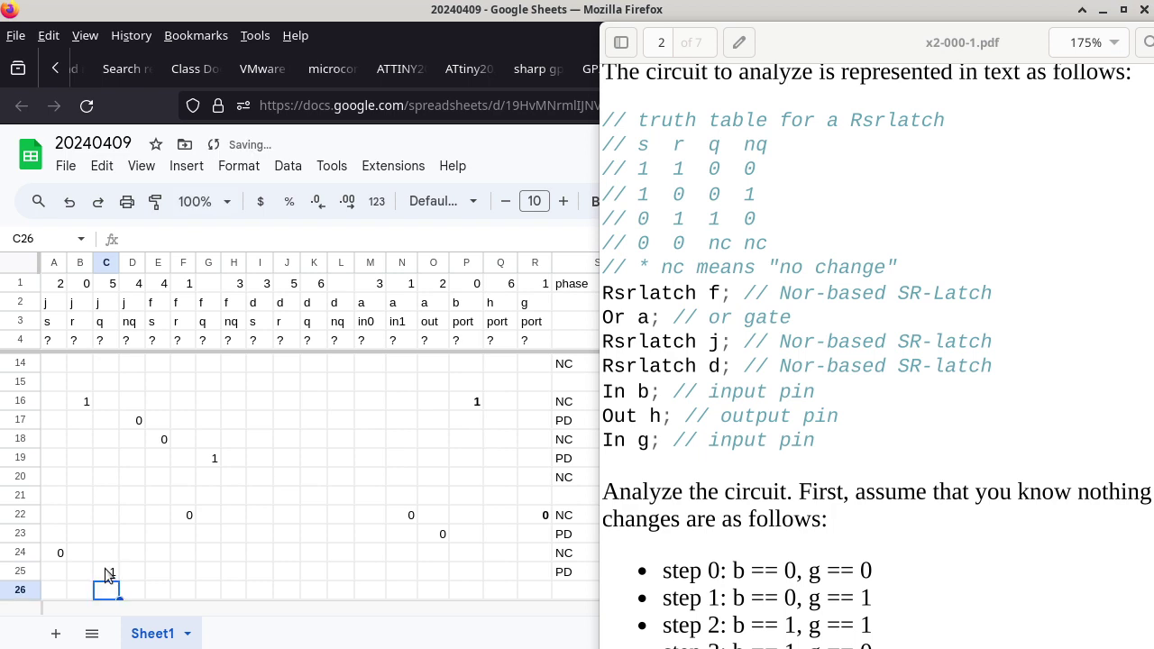
{"action": "scroll", "coordinate": [104, 567], "scroll_direction": "up", "scroll_amount": 3}
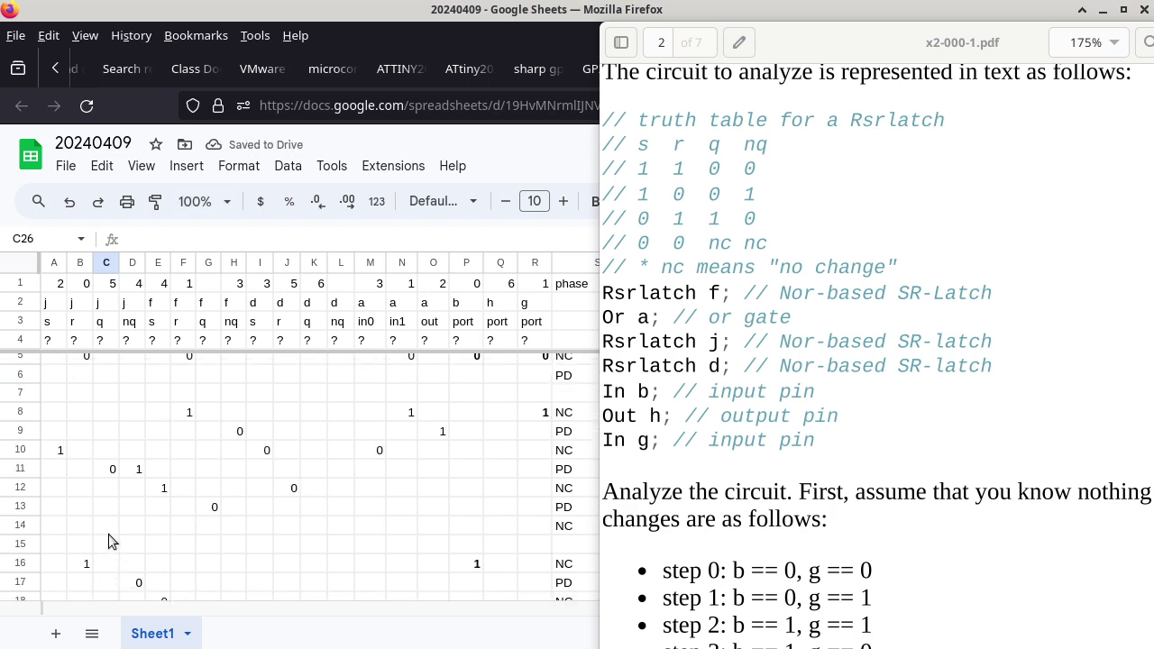
{"action": "scroll", "coordinate": [108, 534], "scroll_direction": "down", "scroll_amount": 4}
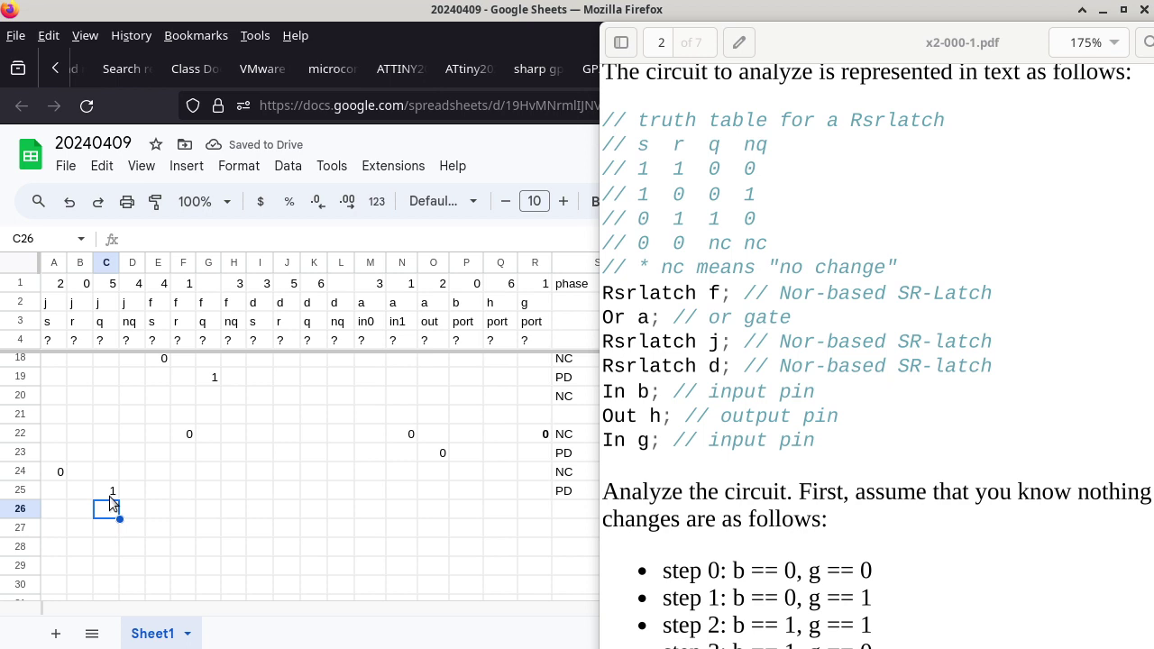
Enter the phase NC in S26 and carry j's q from C25 as 1 to d's r in J26.
{"action": "left_click", "coordinate": [109, 495]}
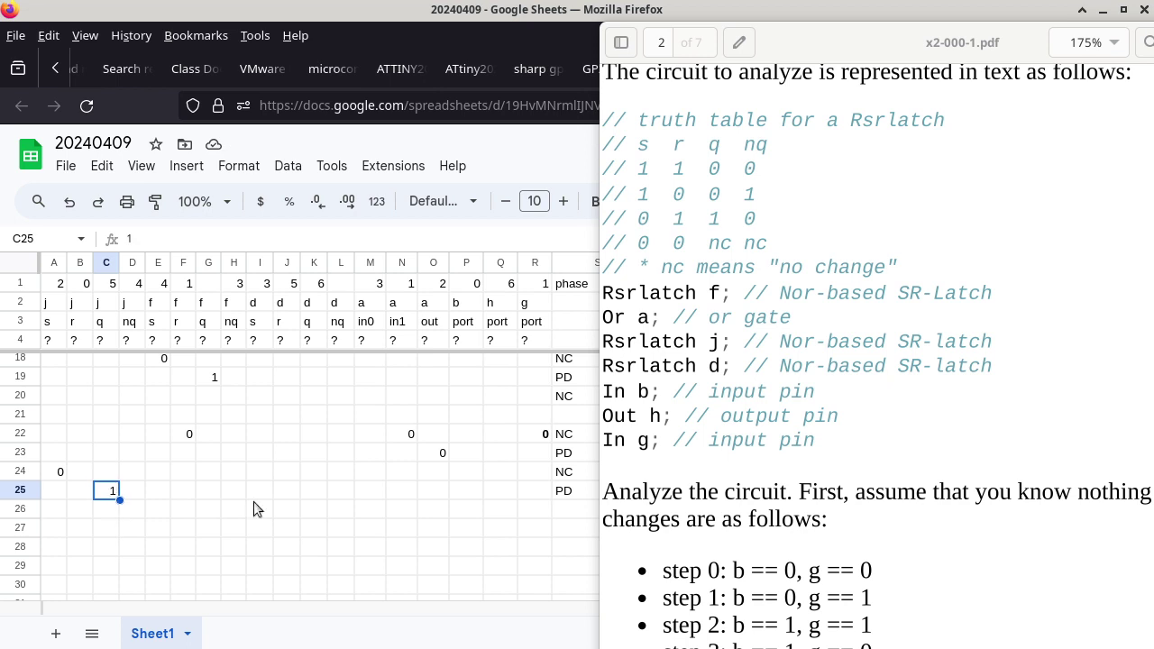
{"action": "left_click", "coordinate": [574, 504]}
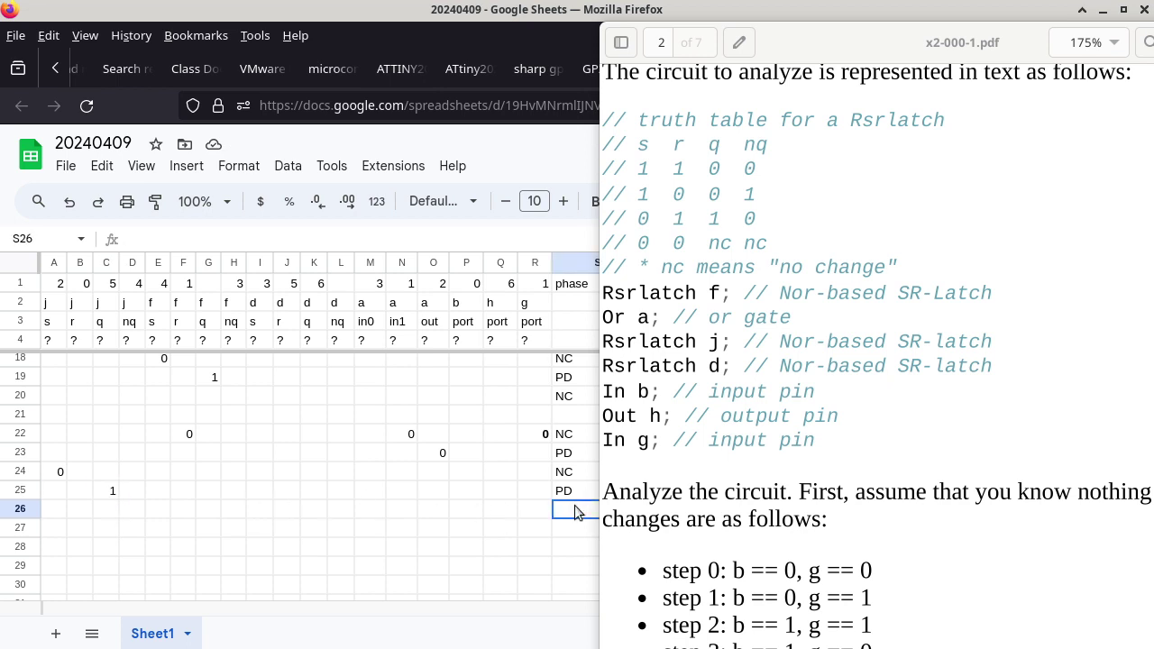
{"action": "type", "text": "NC"}
{"action": "key", "text": "Return"}
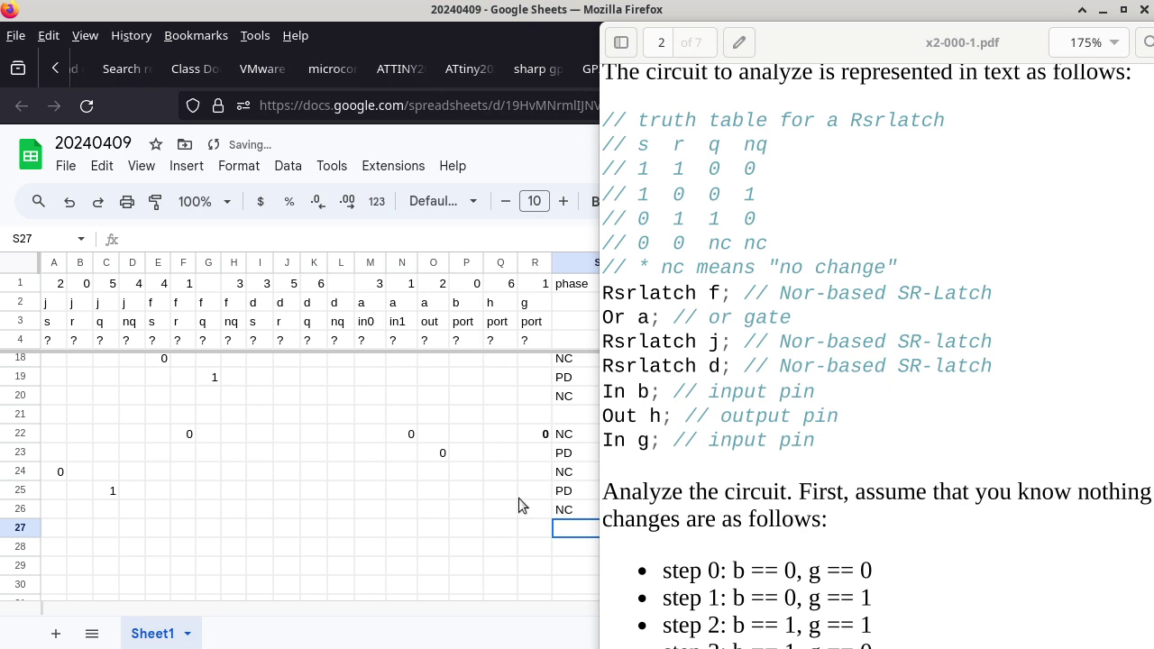
{"action": "left_click", "coordinate": [111, 491]}
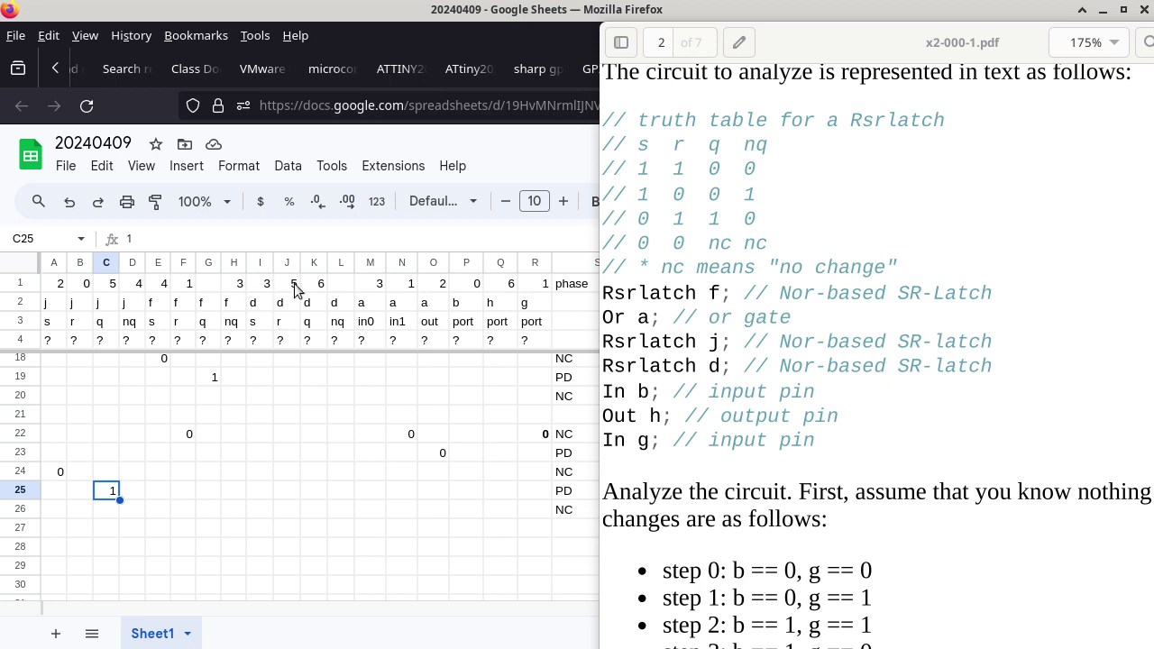
{"action": "left_click", "coordinate": [286, 510]}
{"action": "type", "text": "1"}
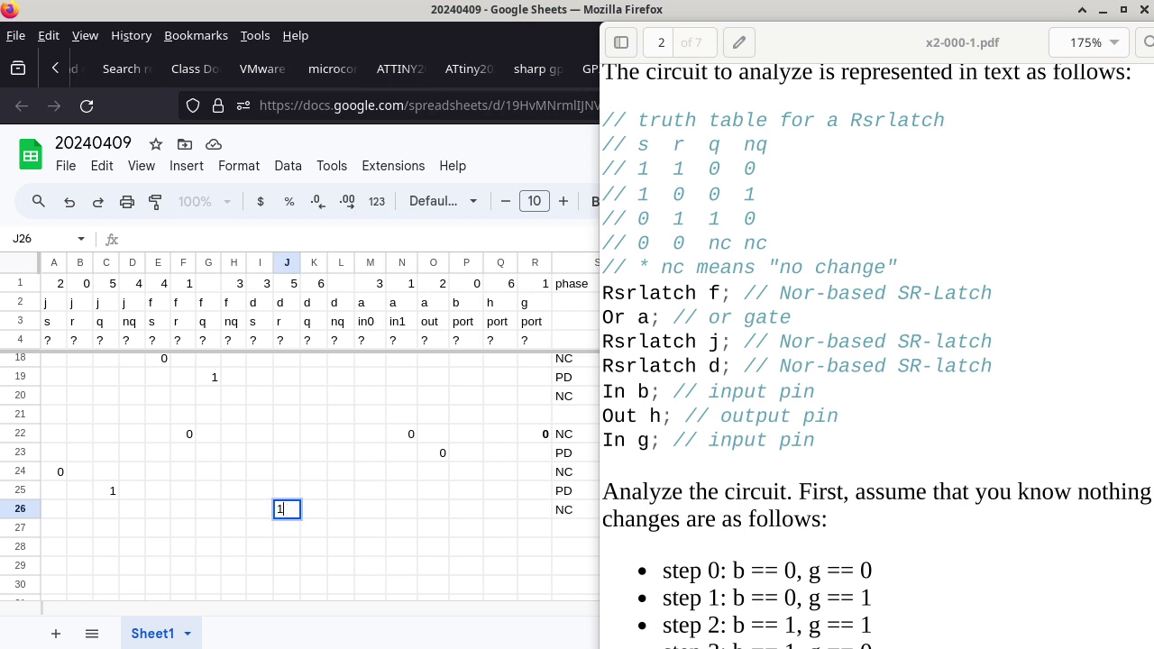
{"action": "key", "text": "Return"}
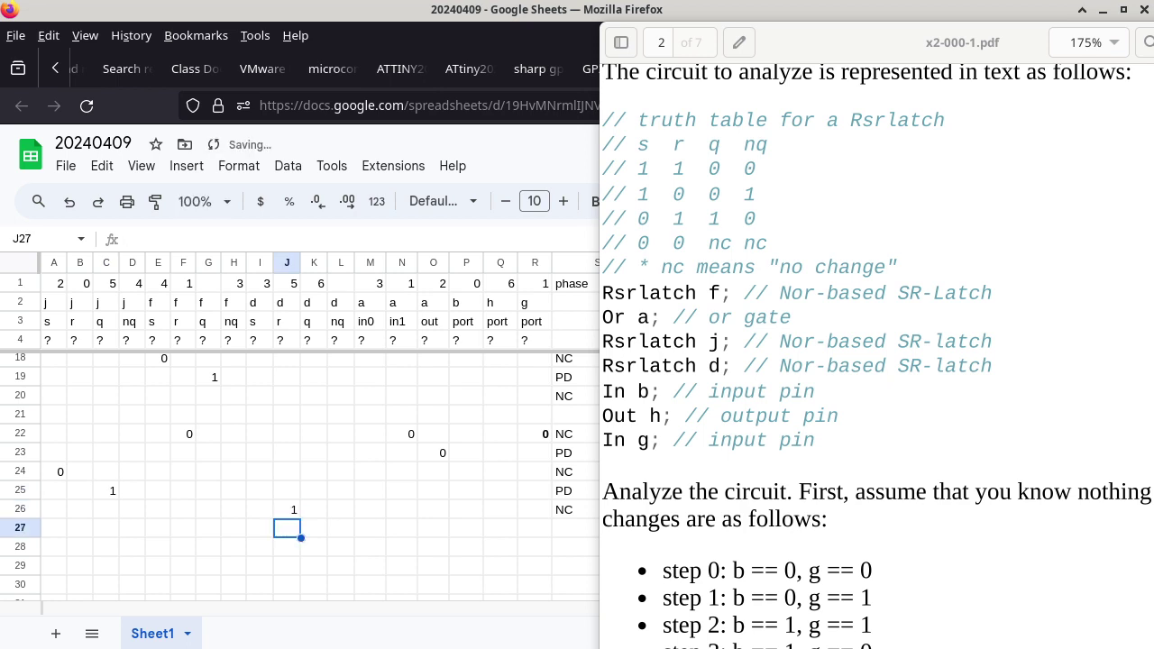
Enter the phase PD in S27 and mark the truth-table row 0 1 1 0 that matches latch d's s and r inputs.
{"action": "left_click", "coordinate": [576, 526]}
{"action": "type", "text": "PD"}
{"action": "key", "text": "Return"}
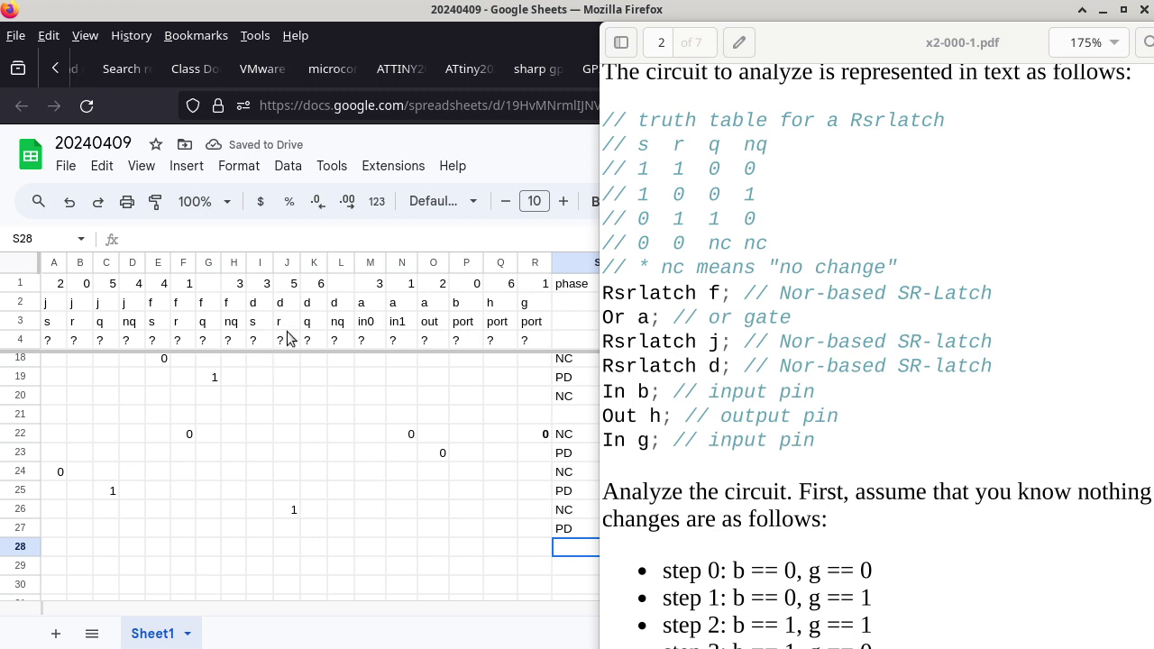
{"action": "left_click", "coordinate": [288, 511]}
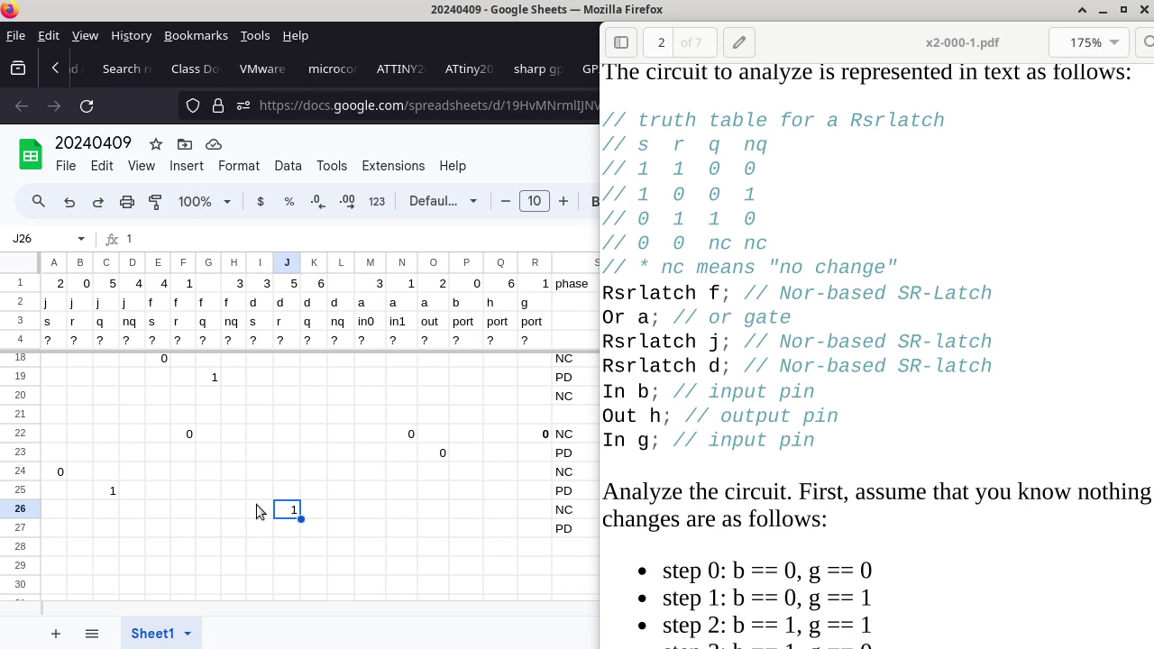
{"action": "left_click", "coordinate": [259, 511]}
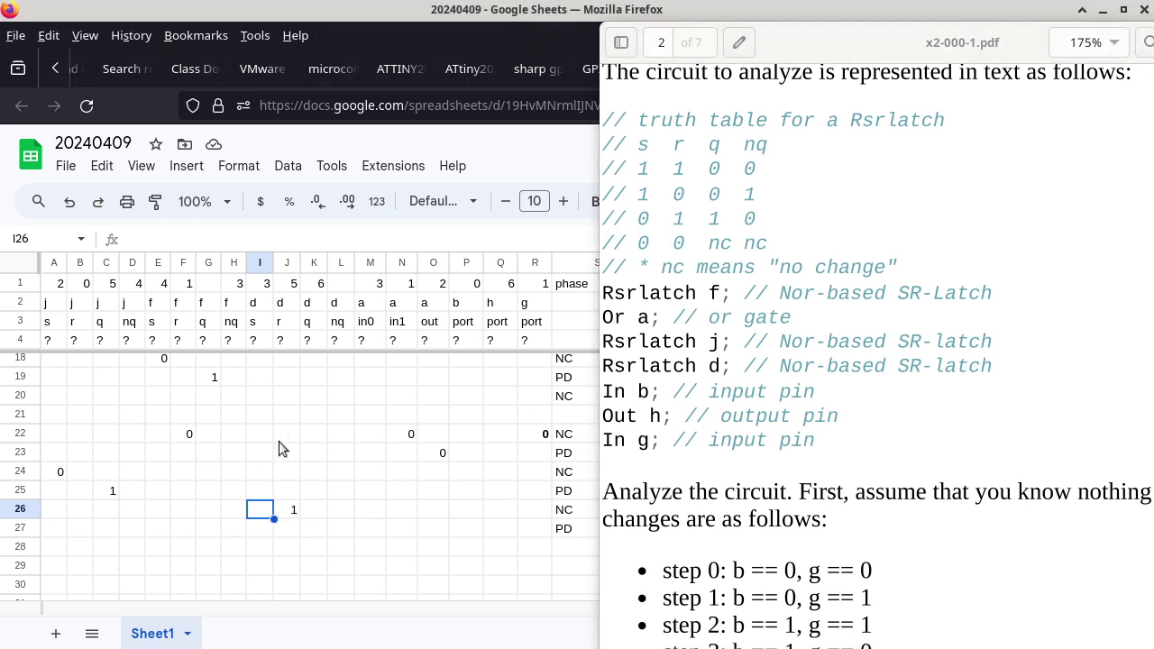
{"action": "scroll", "coordinate": [279, 441], "scroll_direction": "up", "scroll_amount": 3}
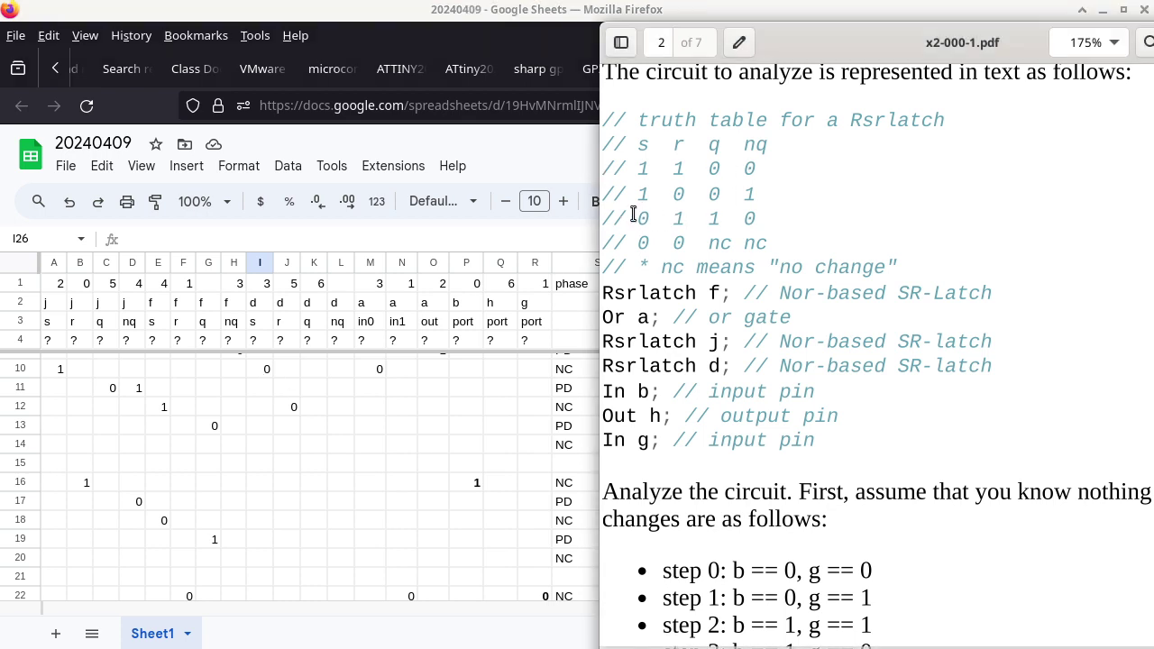
{"action": "left_click_drag", "start_coordinate": [634, 215], "coordinate": [760, 221]}
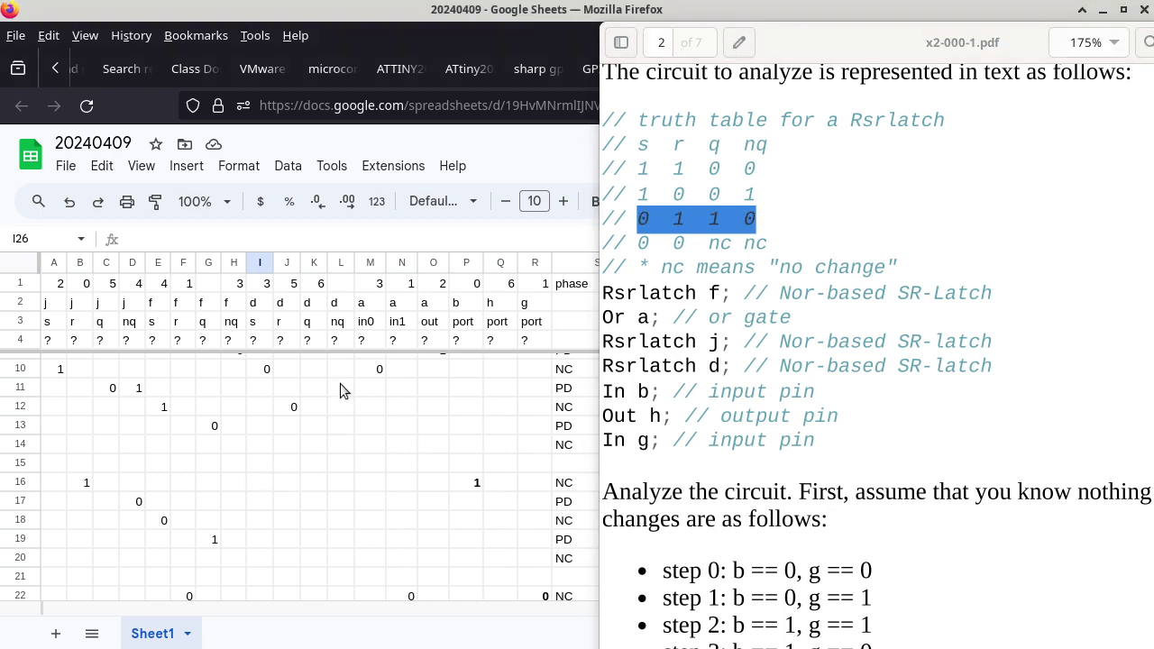
Check latch d's earlier values and enter 1 for d's q in K27 and 0 for d's nq in L27.
{"action": "scroll", "coordinate": [340, 389], "scroll_direction": "down", "scroll_amount": 3}
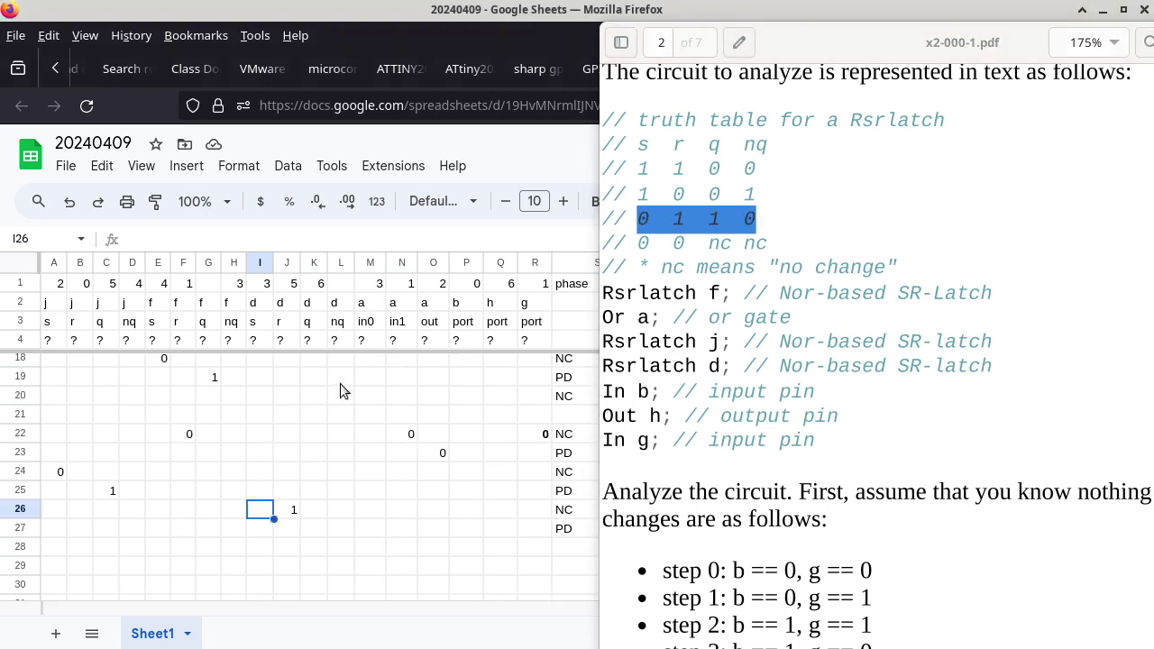
{"action": "scroll", "coordinate": [339, 389], "scroll_direction": "up", "scroll_amount": 5}
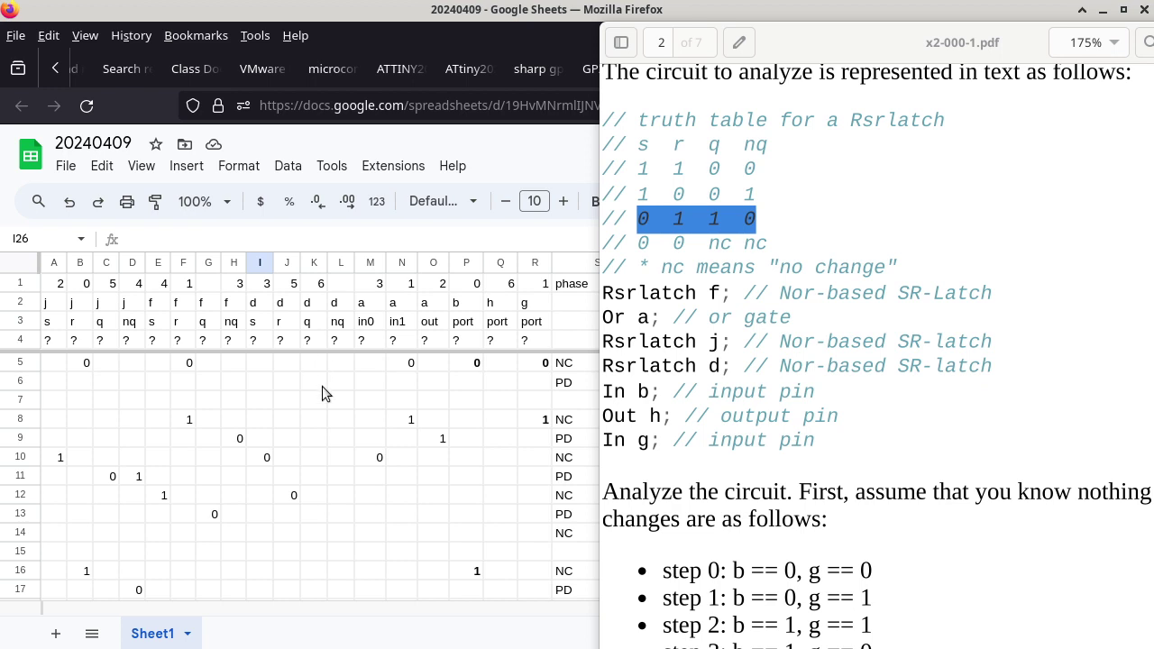
{"action": "scroll", "coordinate": [318, 389], "scroll_direction": "down", "scroll_amount": 3}
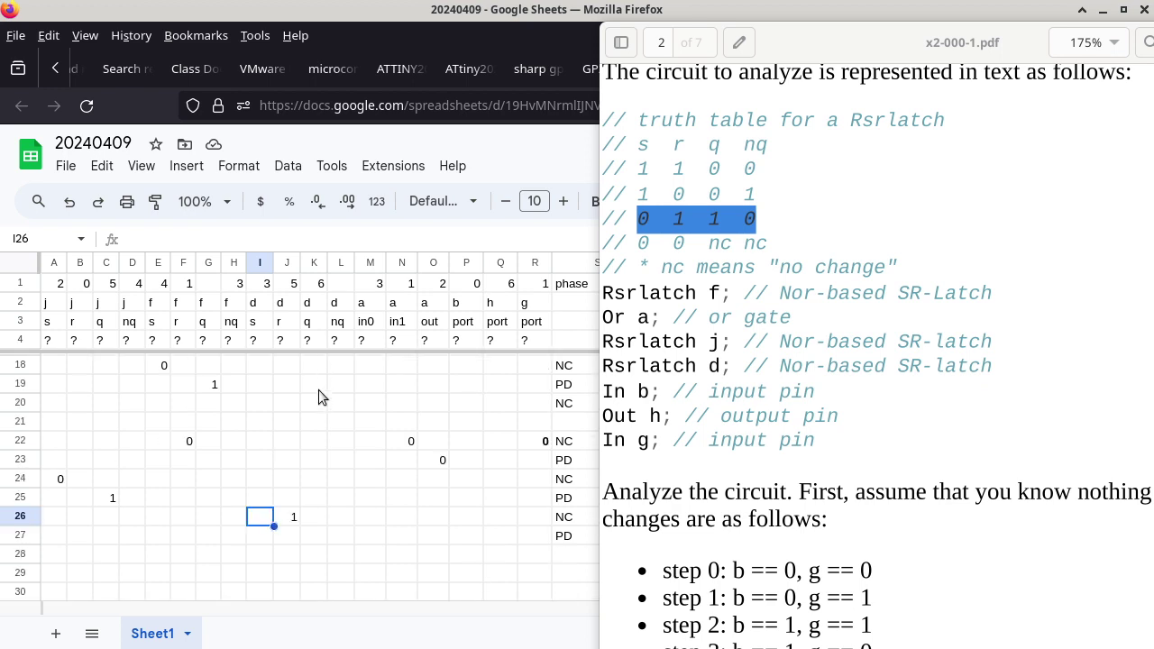
{"action": "left_click", "coordinate": [314, 535]}
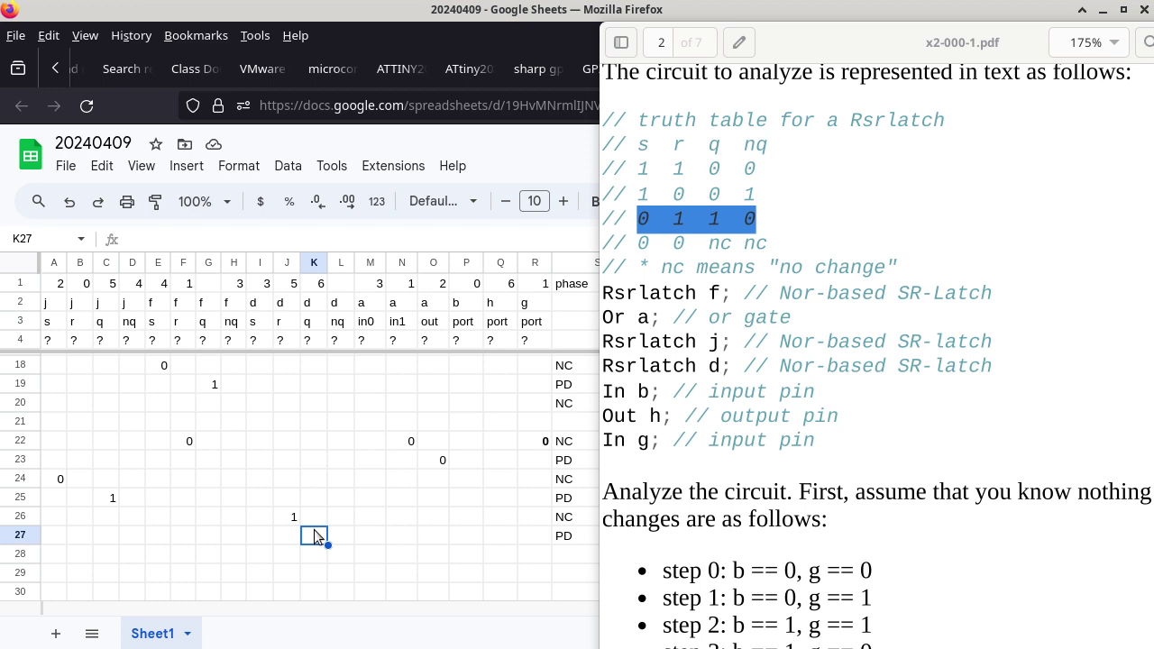
{"action": "type", "text": "1"}
{"action": "key", "text": "Tab"}
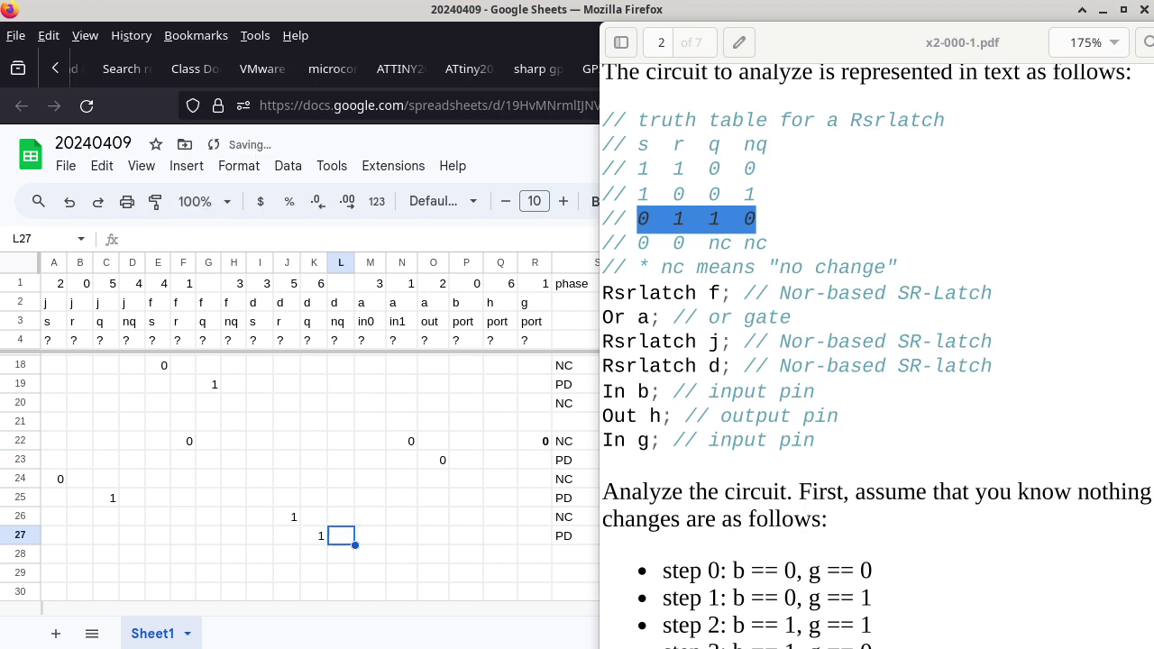
{"action": "type", "text": "0"}
{"action": "key", "text": "Tab"}
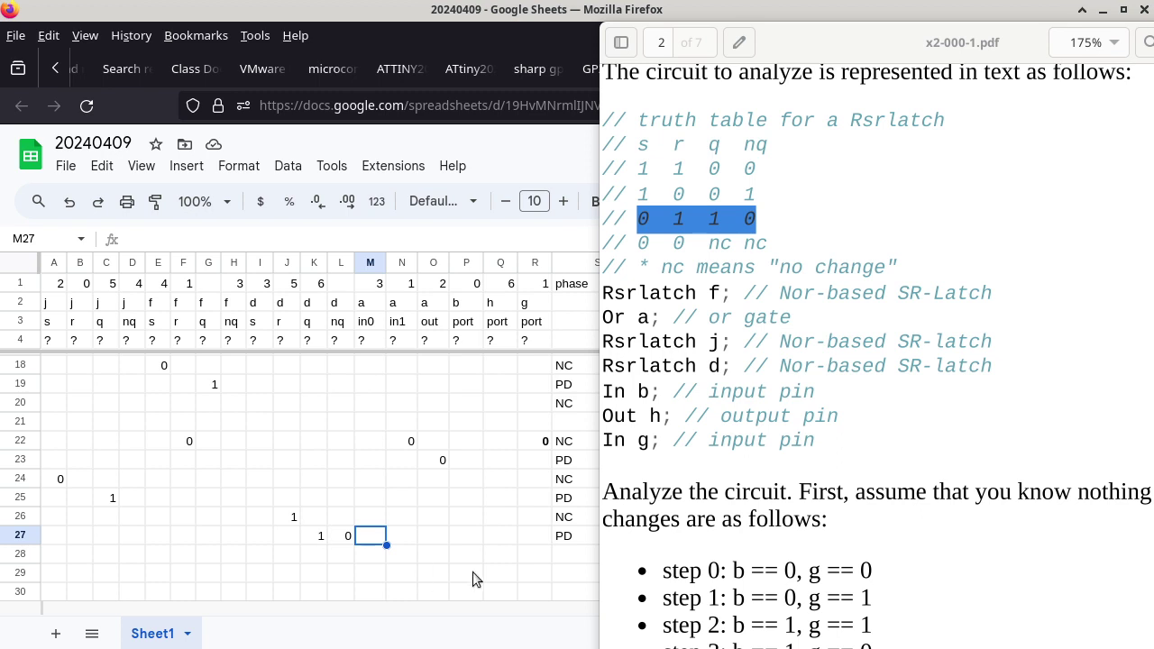
Enter the phase NC in S28, carry d's q from K27 as 1 to h's port in Q28, and check the net number of d's nq.
{"action": "left_click", "coordinate": [564, 553]}
{"action": "type", "text": "NC"}
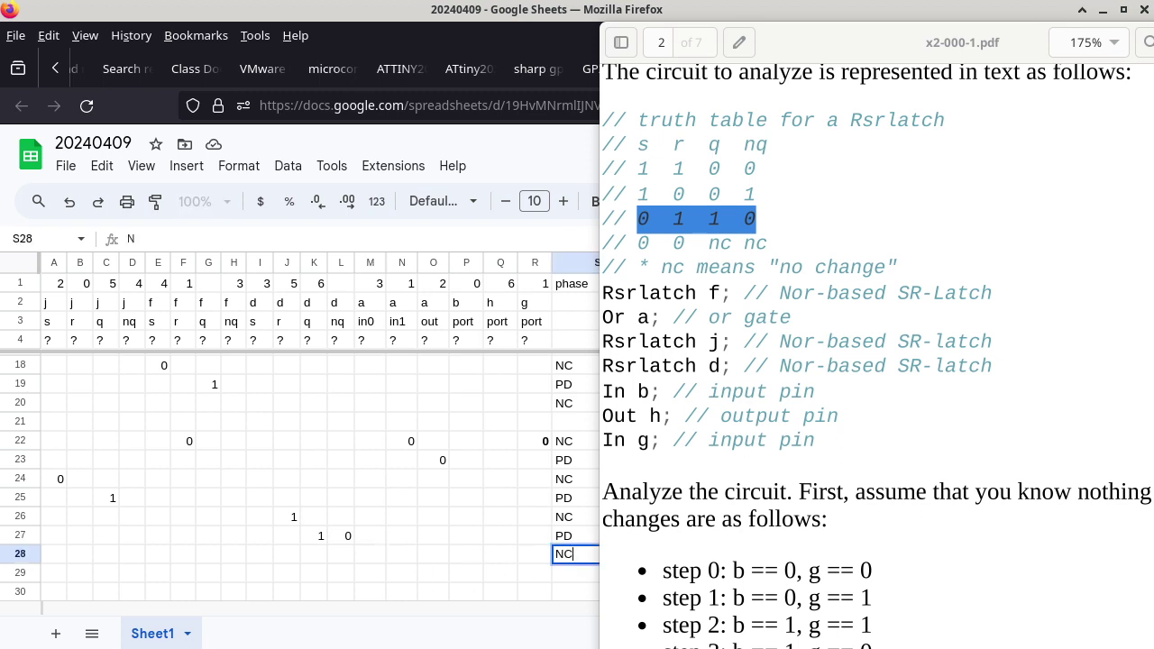
{"action": "key", "text": "Return"}
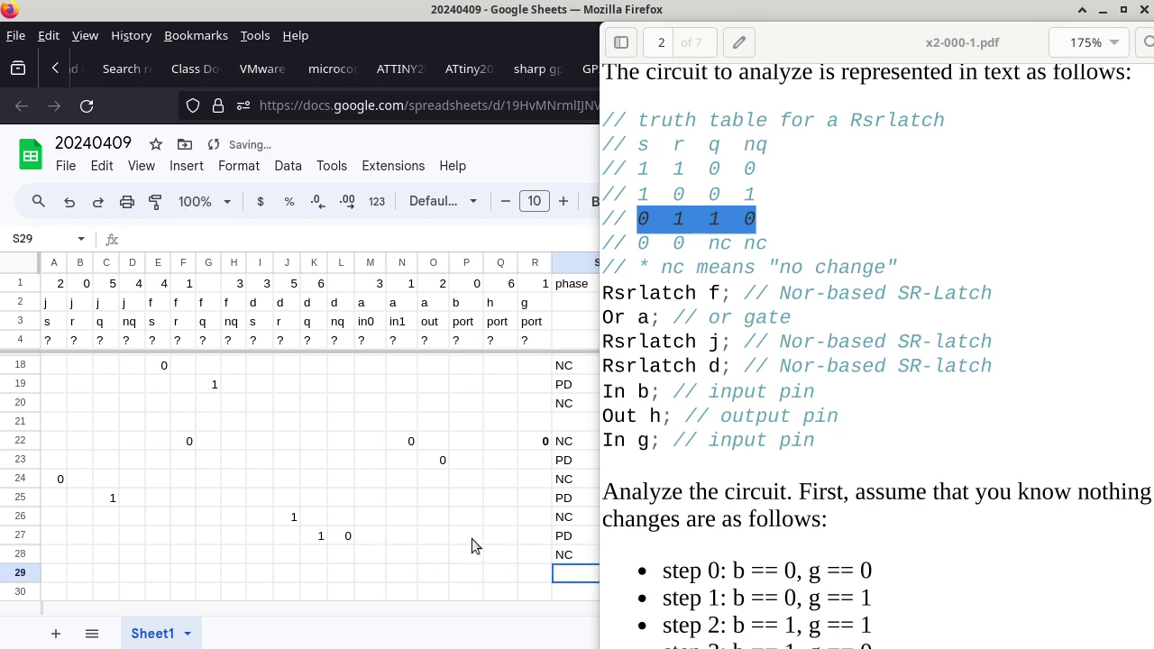
{"action": "left_click", "coordinate": [314, 536]}
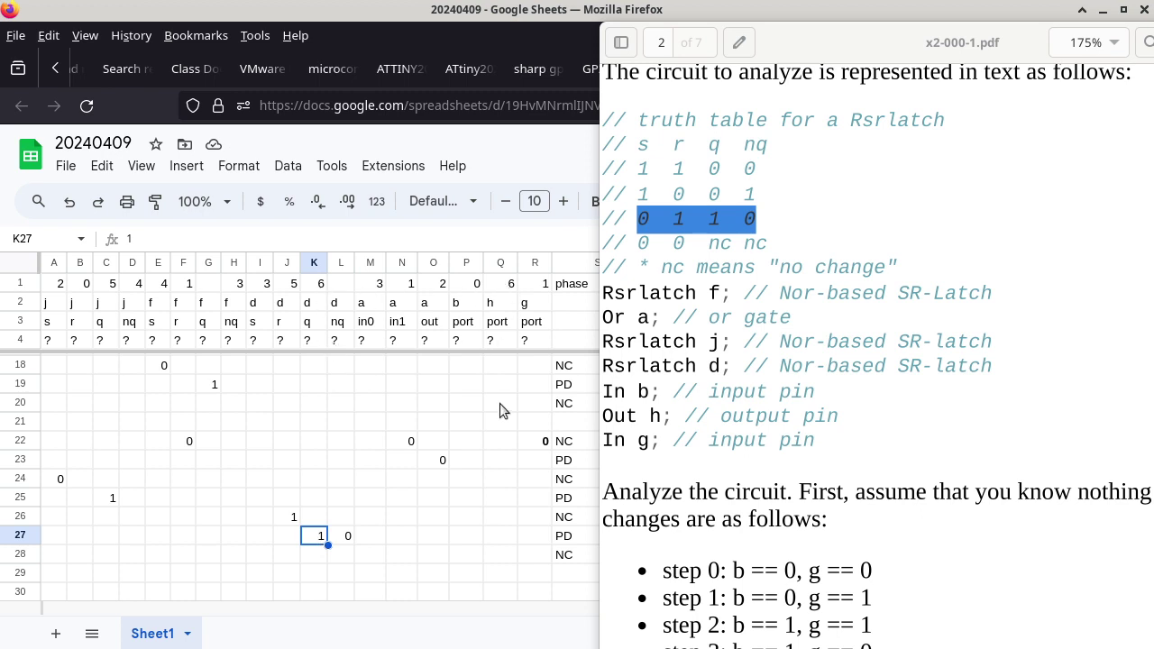
{"action": "left_click", "coordinate": [504, 555]}
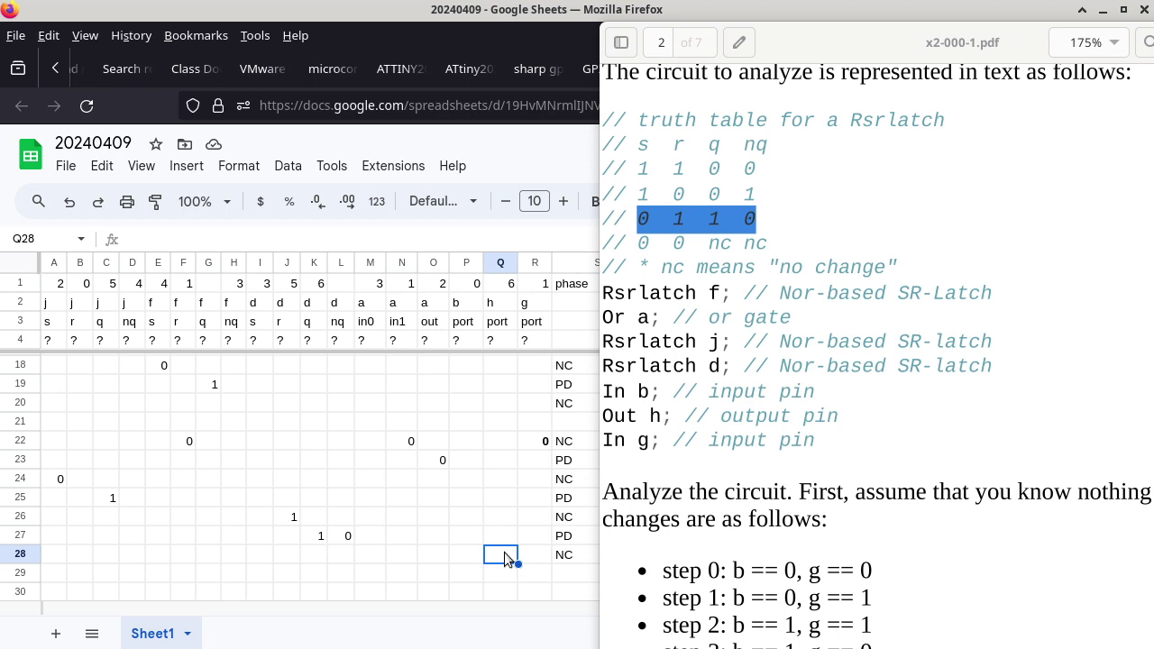
{"action": "type", "text": "1"}
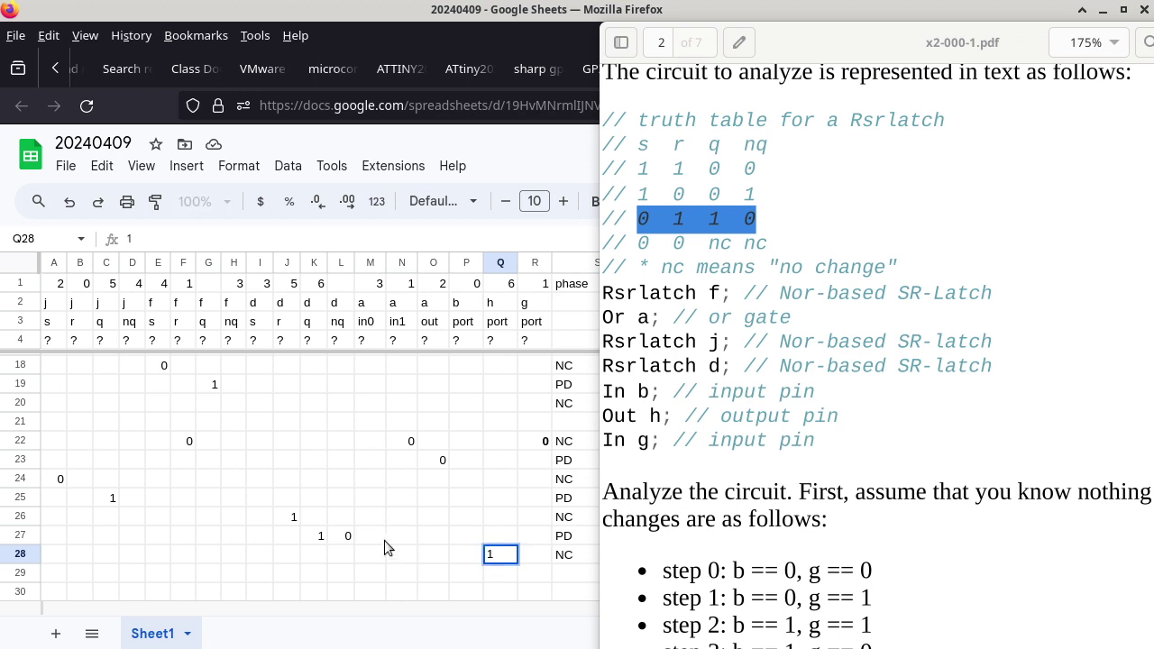
{"action": "left_click", "coordinate": [350, 539]}
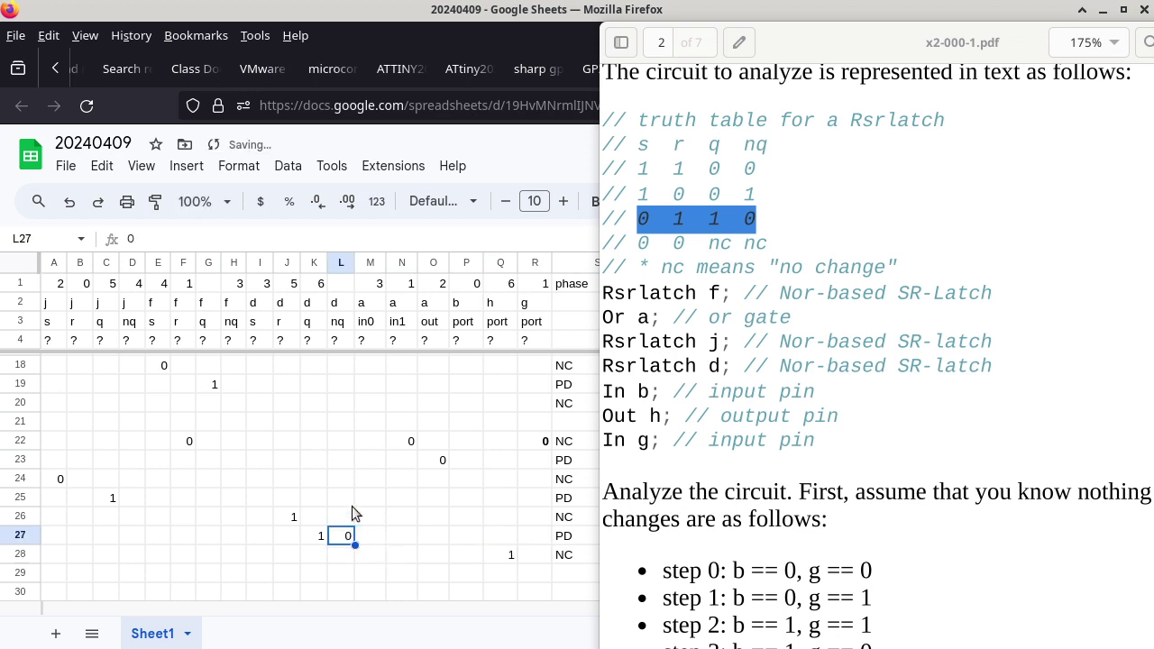
{"action": "left_click", "coordinate": [343, 284]}
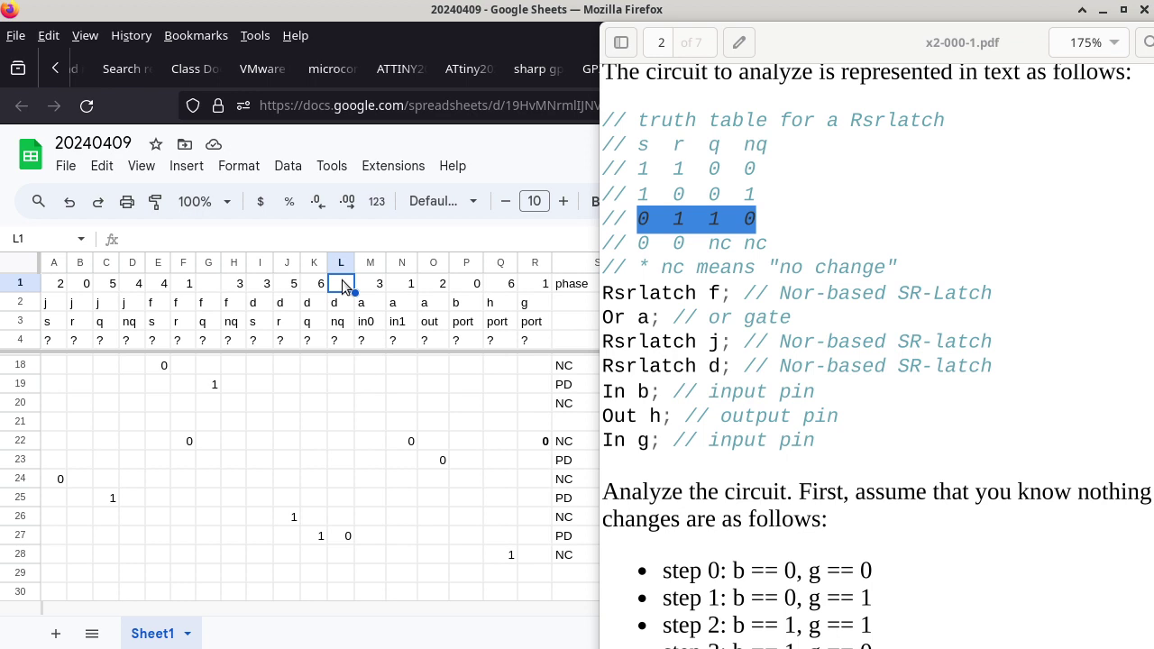
Review output pin h's value in Q28 and enter the final phase PD of step 3 in S29.
{"action": "left_click", "coordinate": [503, 554]}
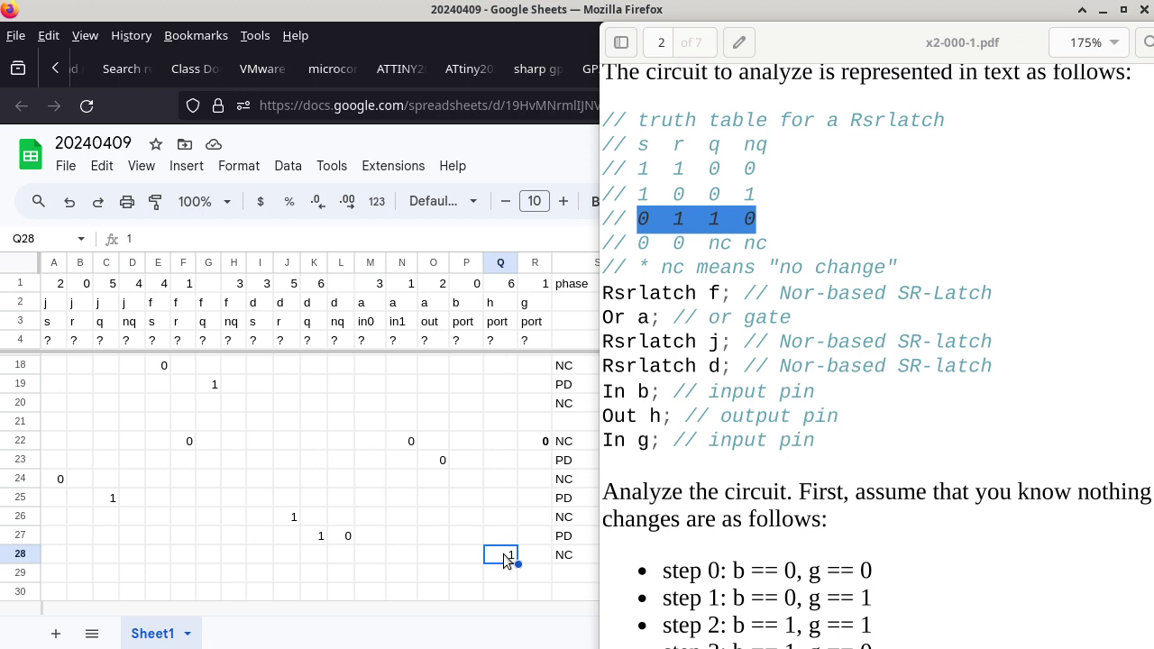
{"action": "left_click", "coordinate": [574, 573]}
{"action": "type", "text": "PD"}
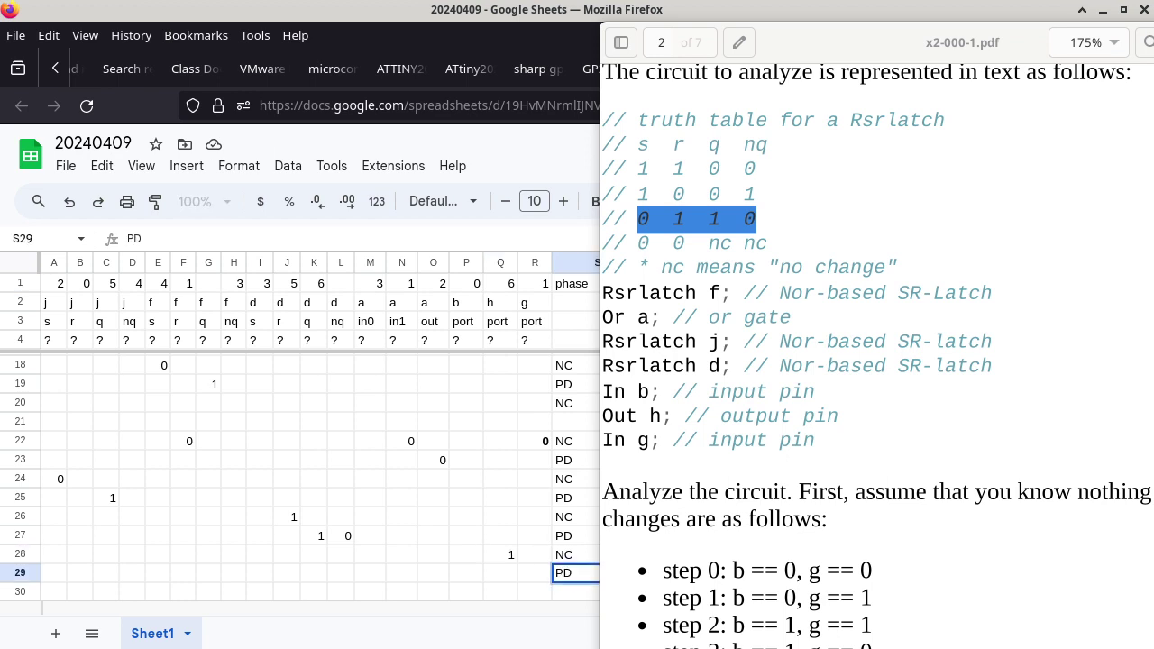
{"action": "key", "text": "Return"}
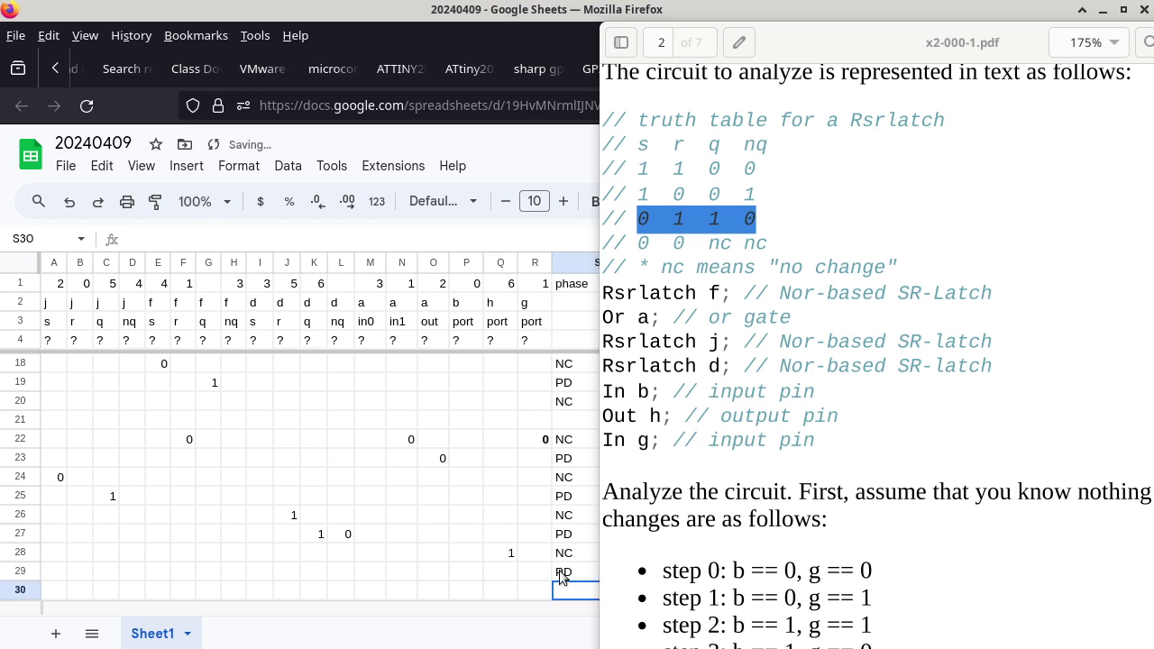
{"action": "left_click", "coordinate": [492, 303]}
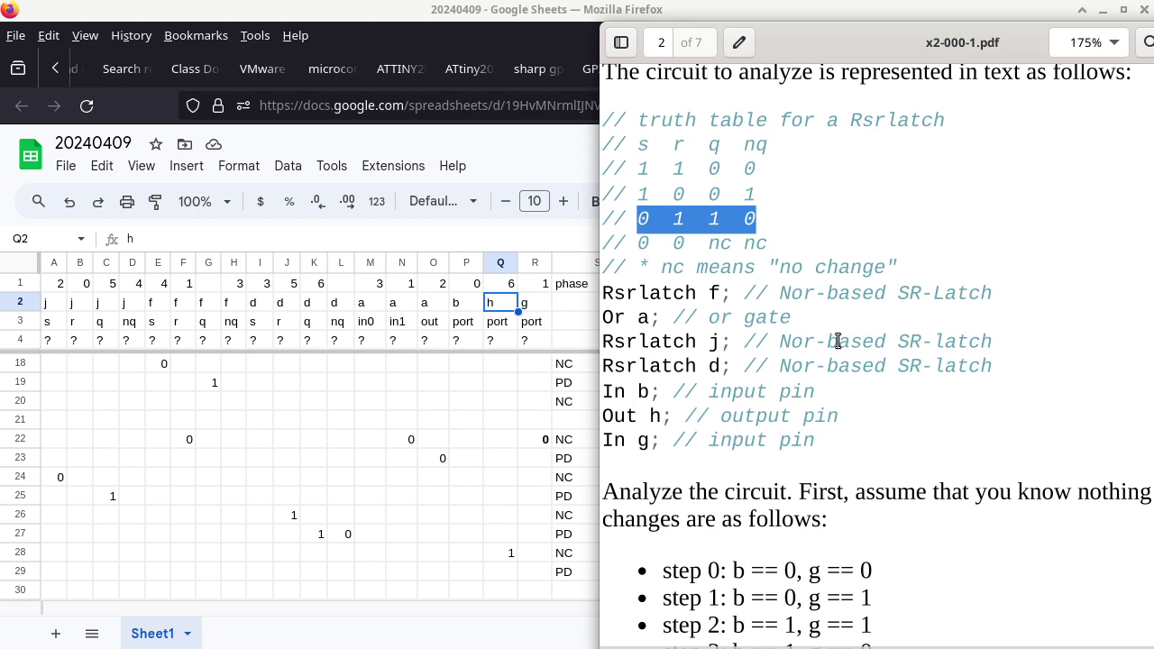
Move on to Question 2 on page 4 of x2-000-1.pdf and examine the given signal values and questions in Part 1.
{"action": "scroll", "coordinate": [837, 339], "scroll_direction": "down", "scroll_amount": 10}
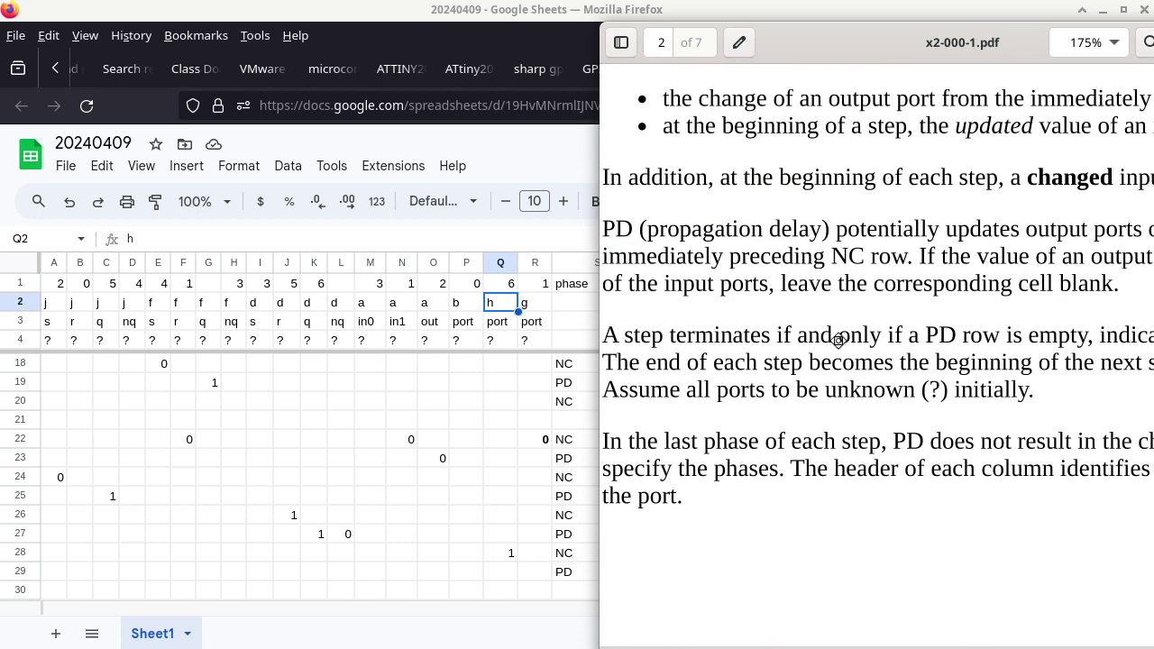
{"action": "scroll", "coordinate": [838, 339], "scroll_direction": "down", "scroll_amount": 10}
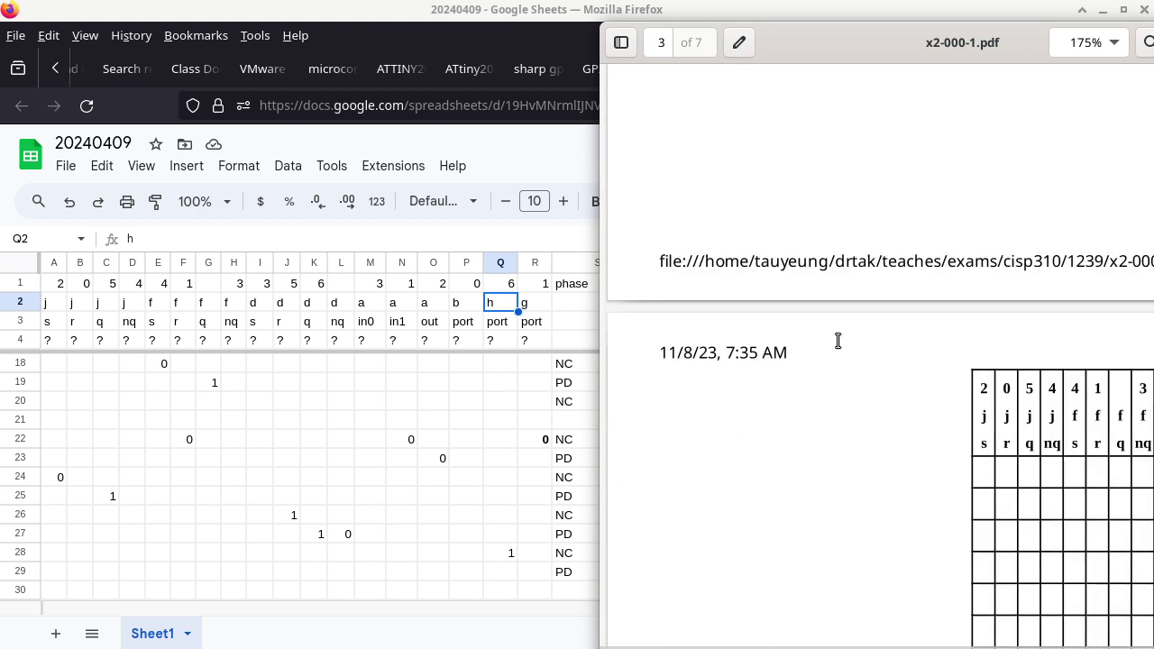
{"action": "middle_click", "coordinate": [838, 339]}
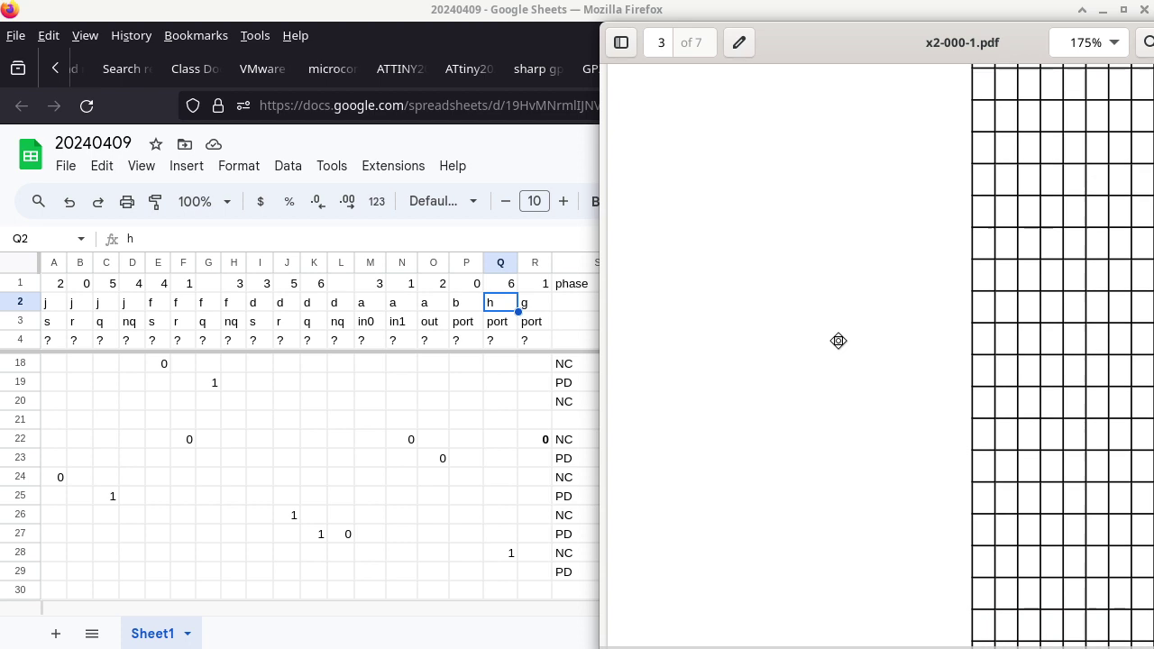
{"action": "left_click", "coordinate": [837, 339]}
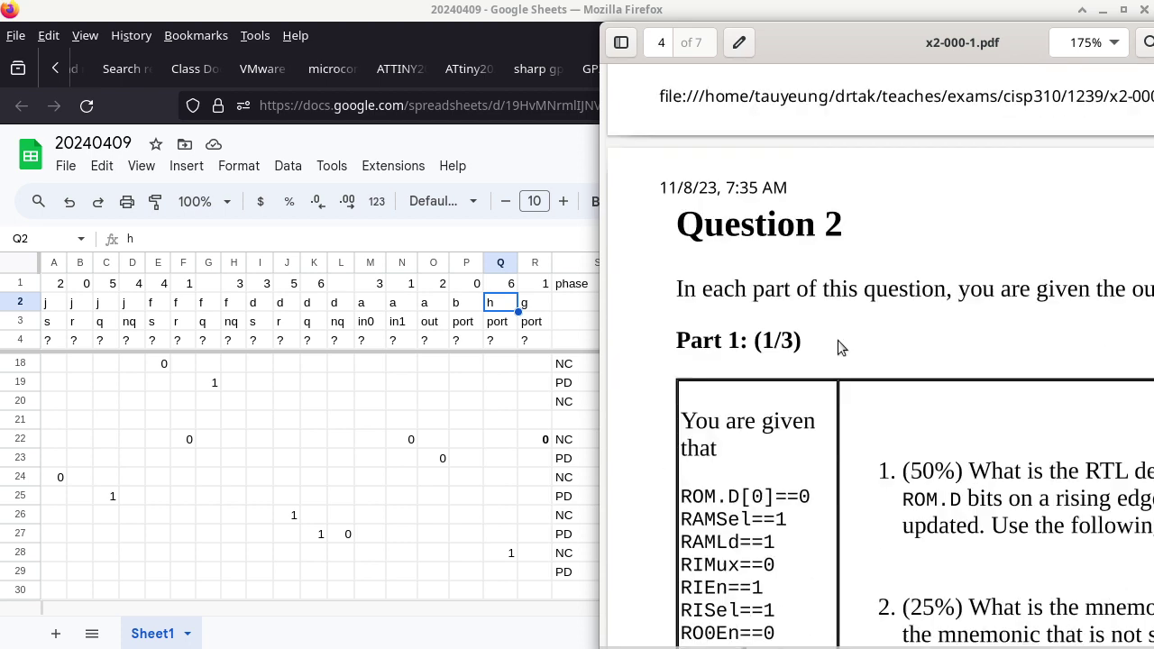
{"action": "scroll", "coordinate": [837, 340], "scroll_direction": "down", "scroll_amount": 3}
{"action": "scroll", "coordinate": [838, 340], "scroll_direction": "right", "scroll_amount": 2}
{"action": "scroll", "coordinate": [837, 339], "scroll_direction": "left", "scroll_amount": 2}
{"action": "scroll", "coordinate": [839, 344], "scroll_direction": "down", "scroll_amount": 2}
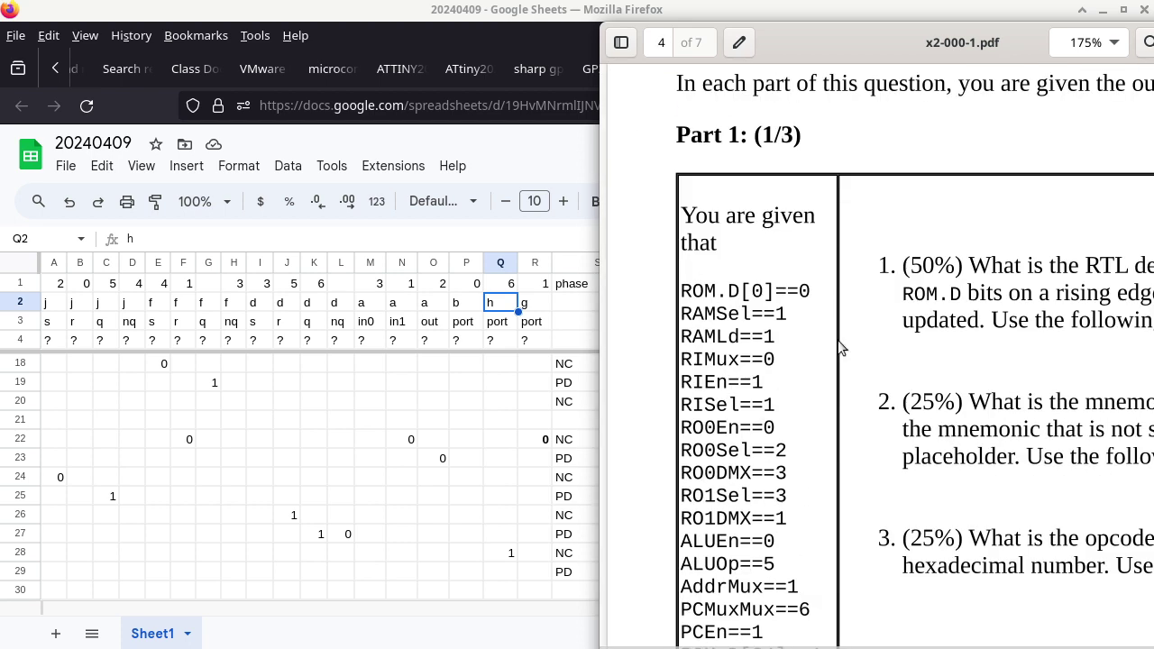
{"action": "scroll", "coordinate": [839, 347], "scroll_direction": "up", "scroll_amount": 5}
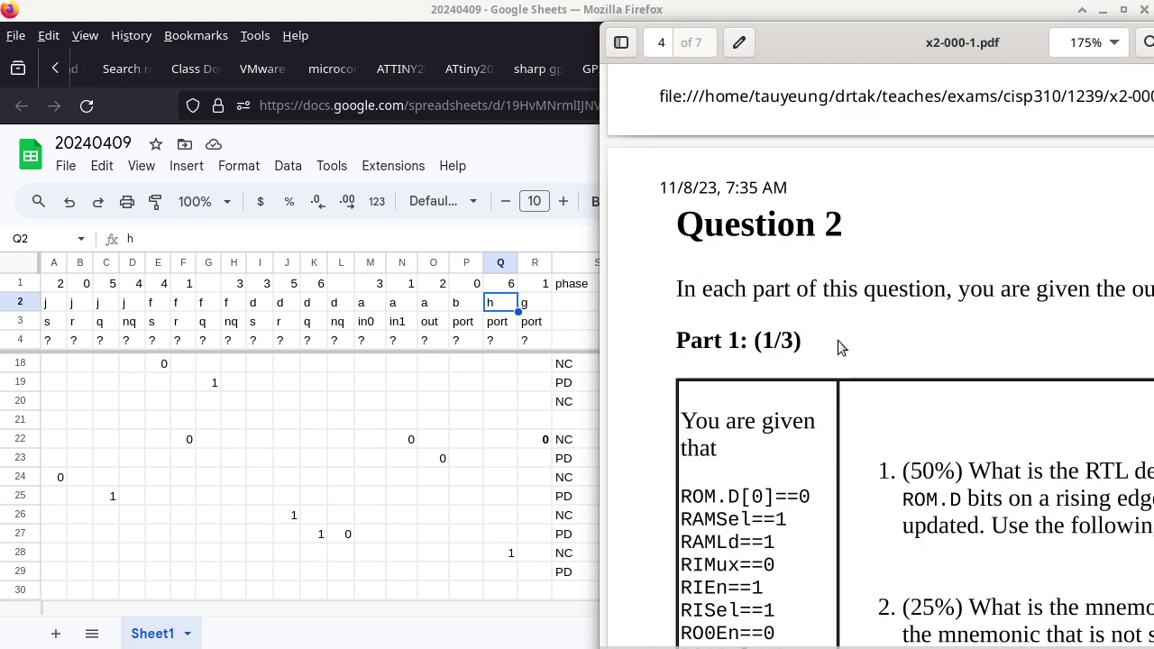